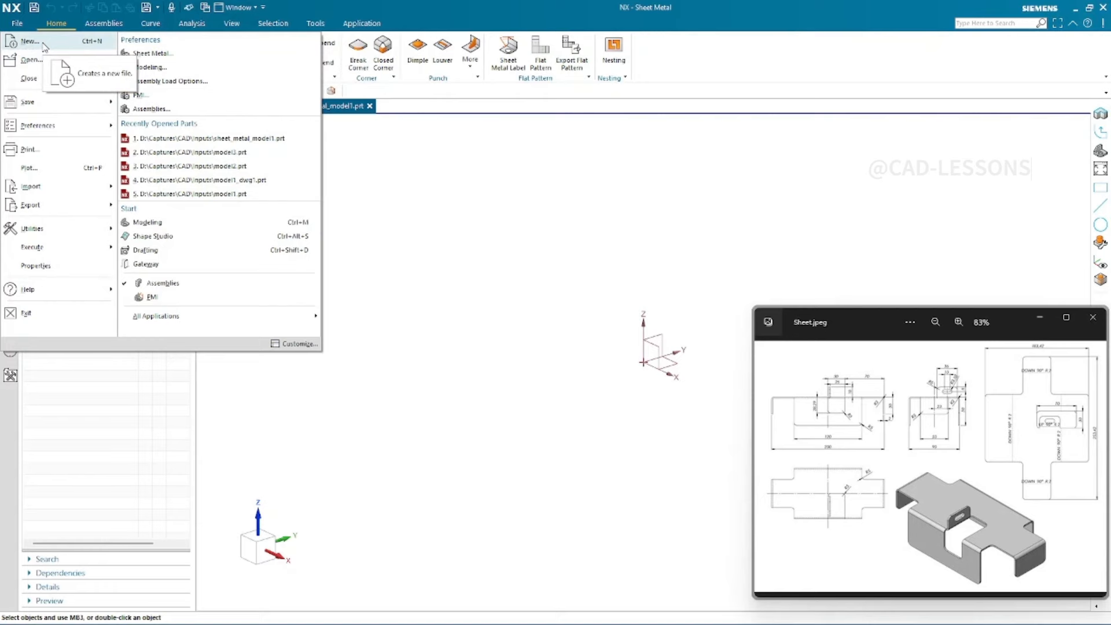
# - Start the Sheet Metal application from the list of all applications
pyautogui.click(44, 46)
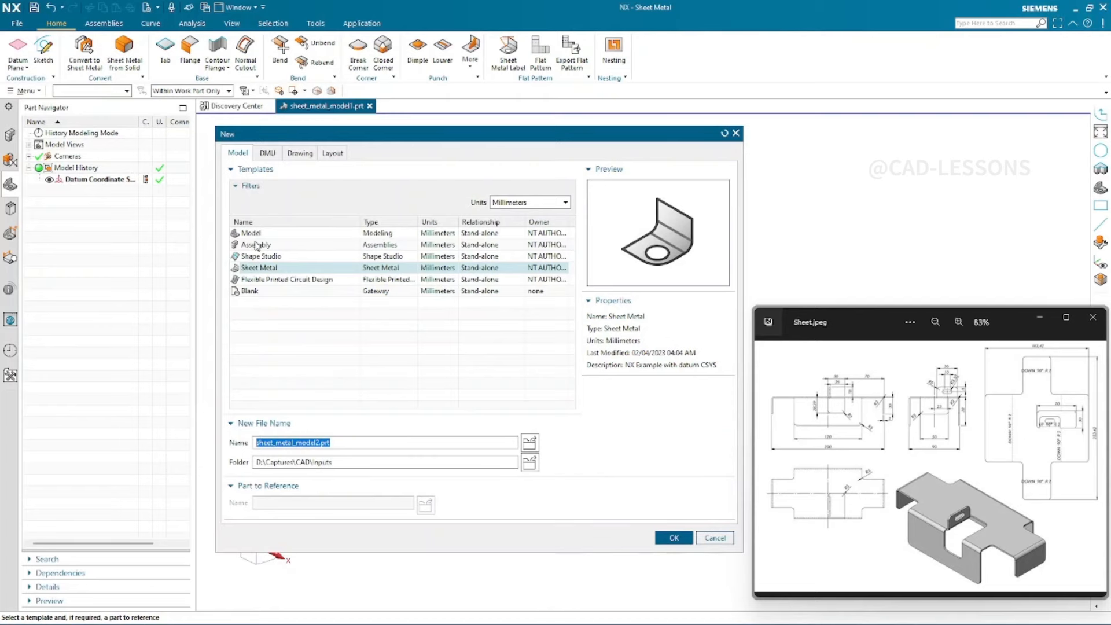
pyautogui.click(716, 536)
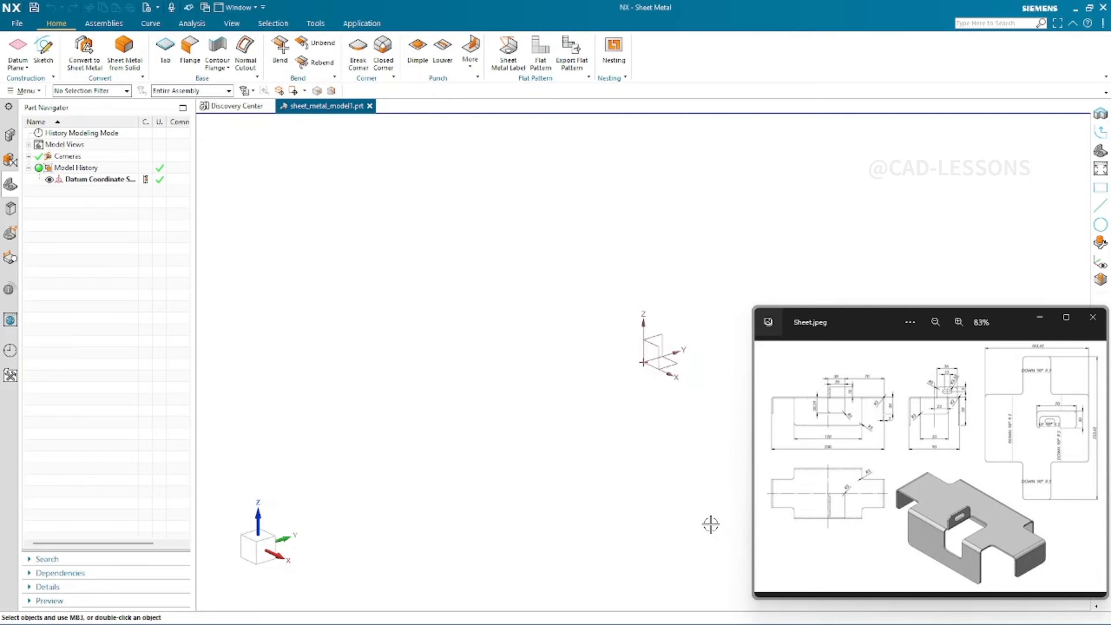
pyautogui.click(18, 24)
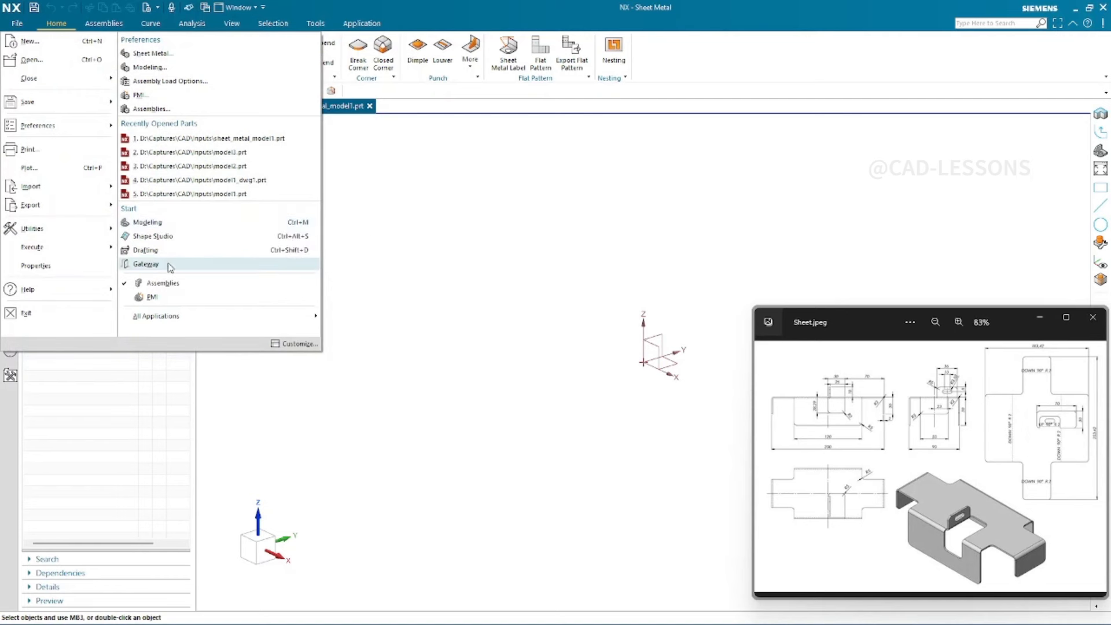
pyautogui.moveTo(251, 321)
pyautogui.moveTo(361, 324)
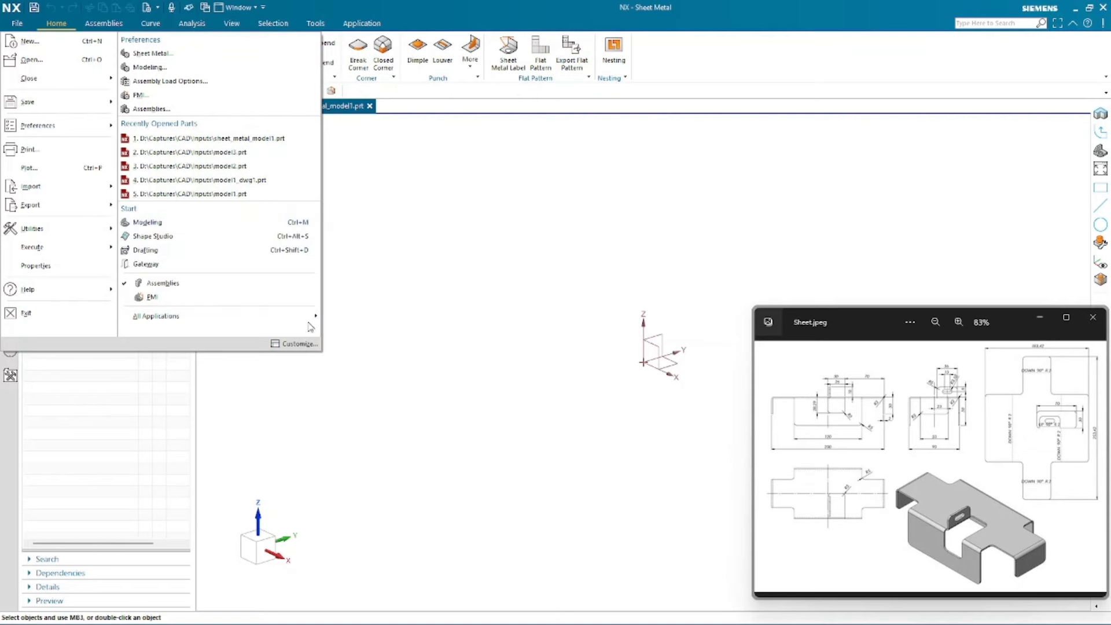
pyautogui.moveTo(304, 321)
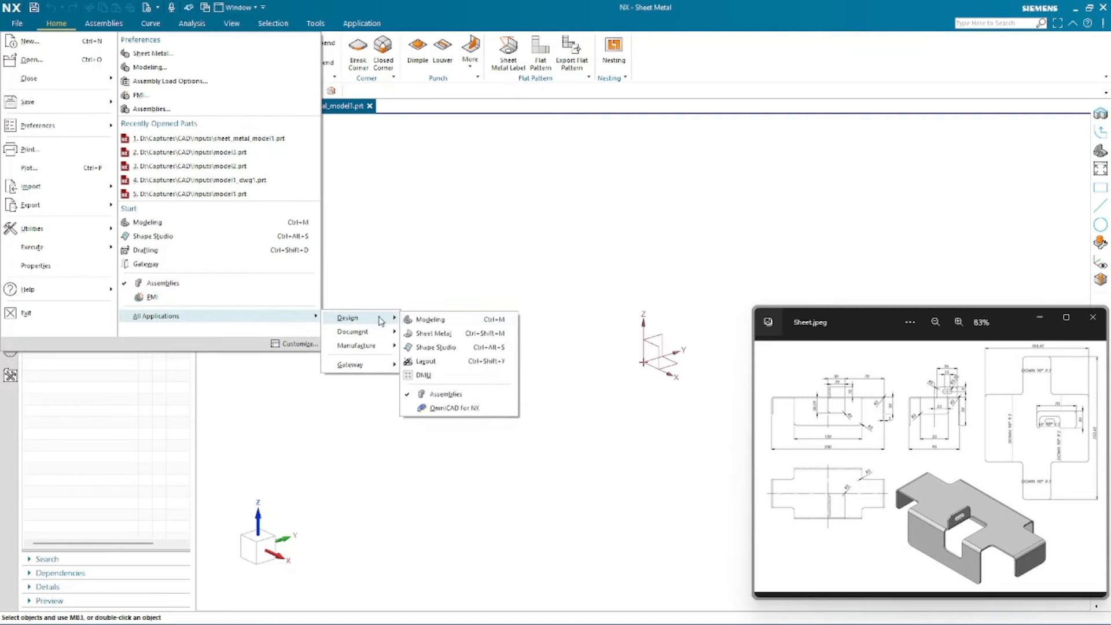
pyautogui.click(506, 337)
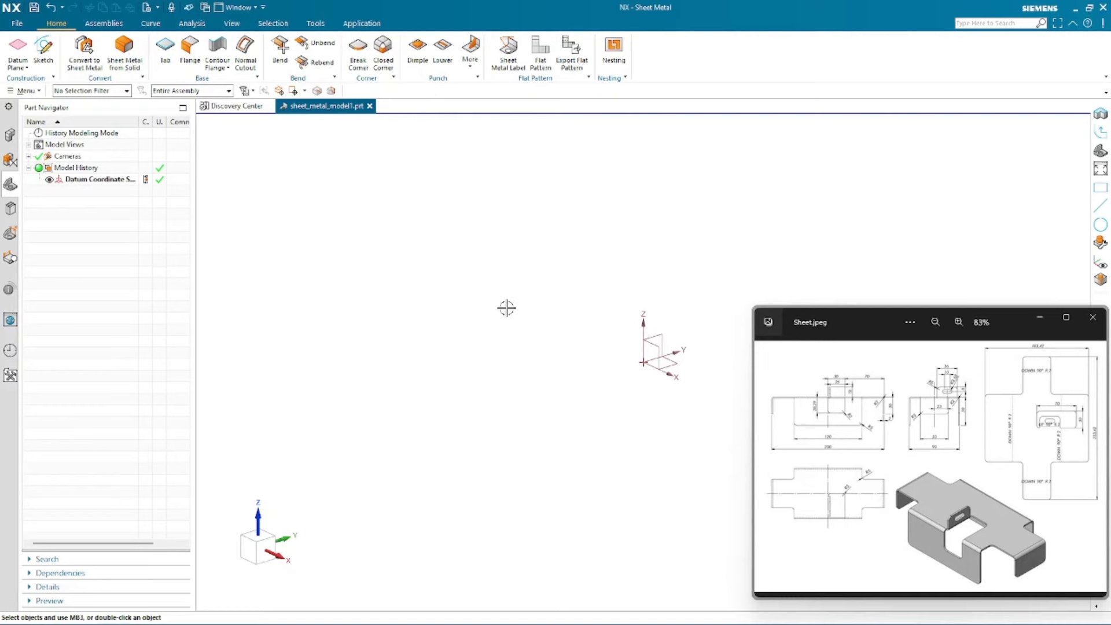
# - Open the sheet metal preferences and set material thickness and bend radius to 2 mm
pyautogui.click(17, 24)
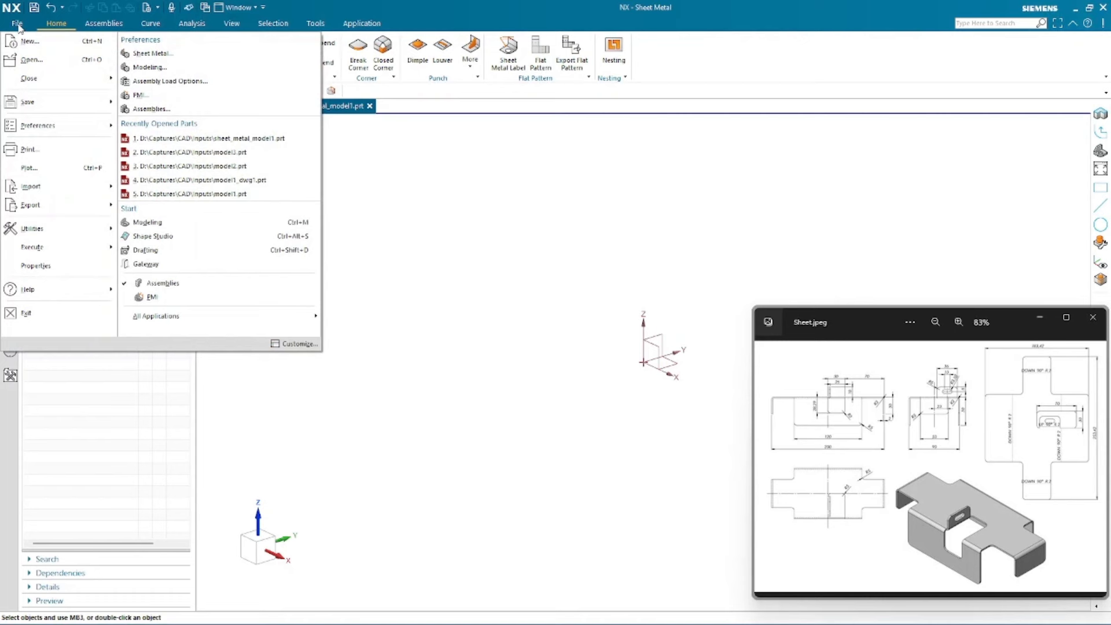
pyautogui.click(144, 57)
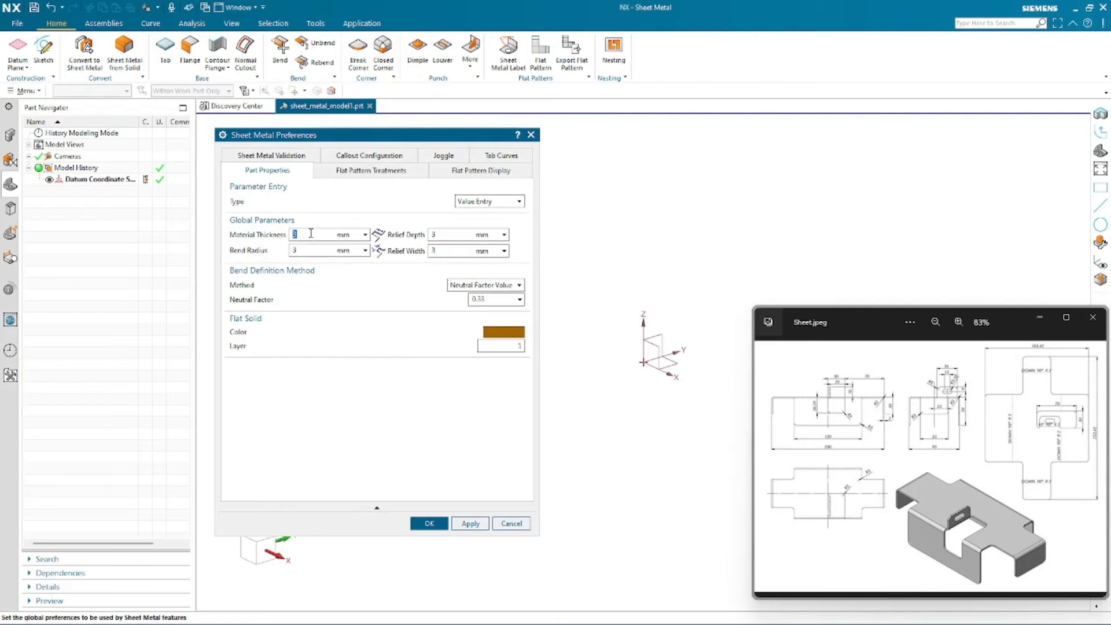
pyautogui.write('22')
pyautogui.doubleClick(444, 236)
# - Try the Material Selection entry type and browse the material library at 3.0 thickness, then return to Value Entry
pyautogui.click(519, 203)
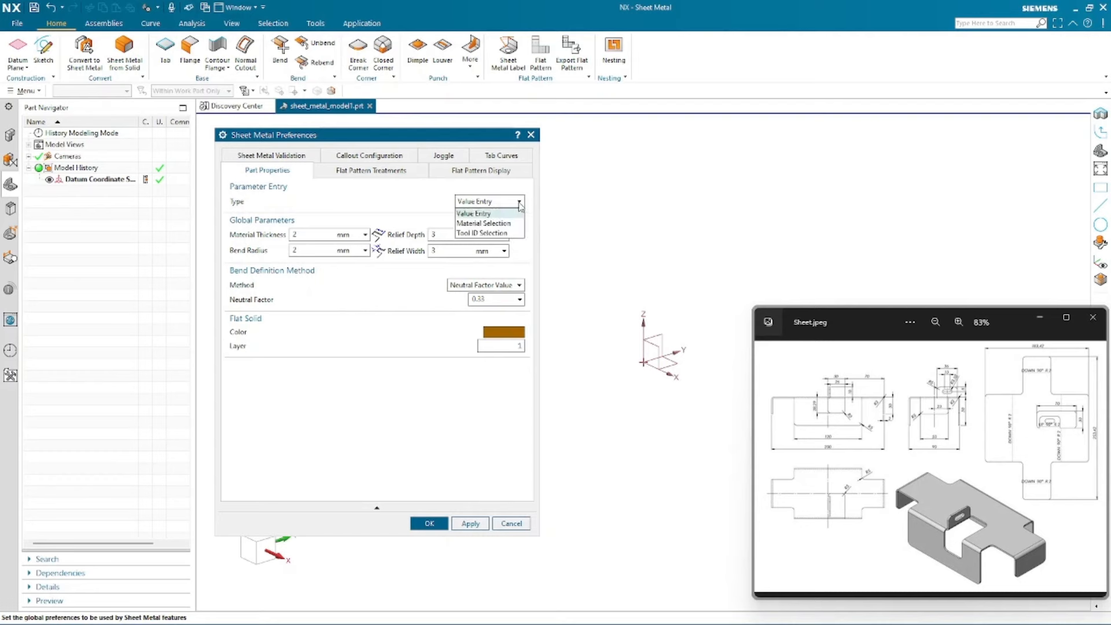
pyautogui.click(487, 224)
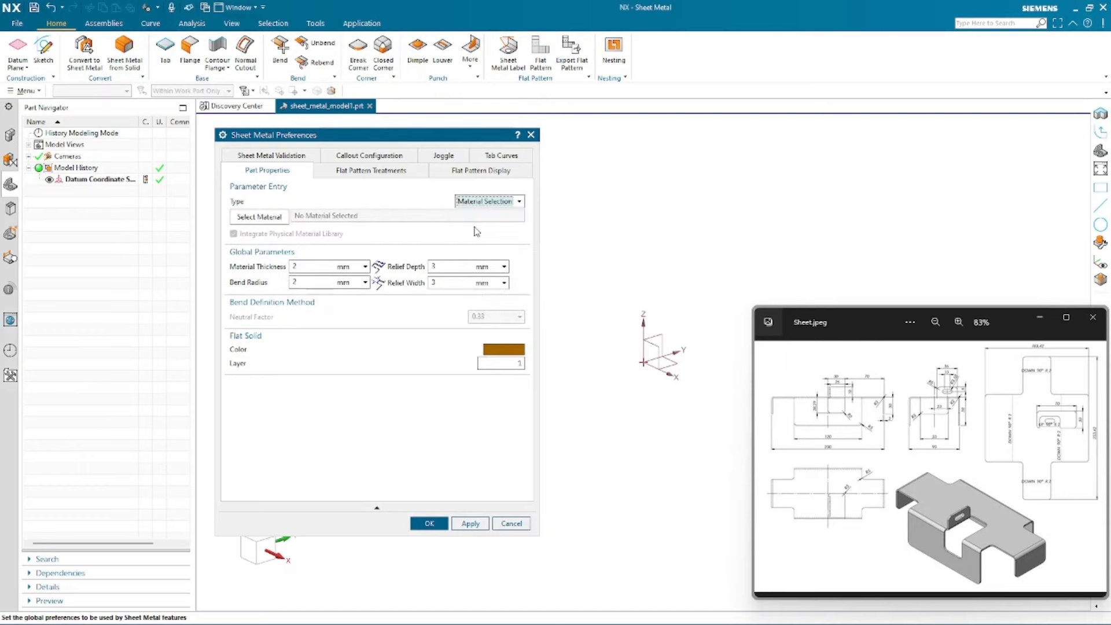
pyautogui.click(260, 217)
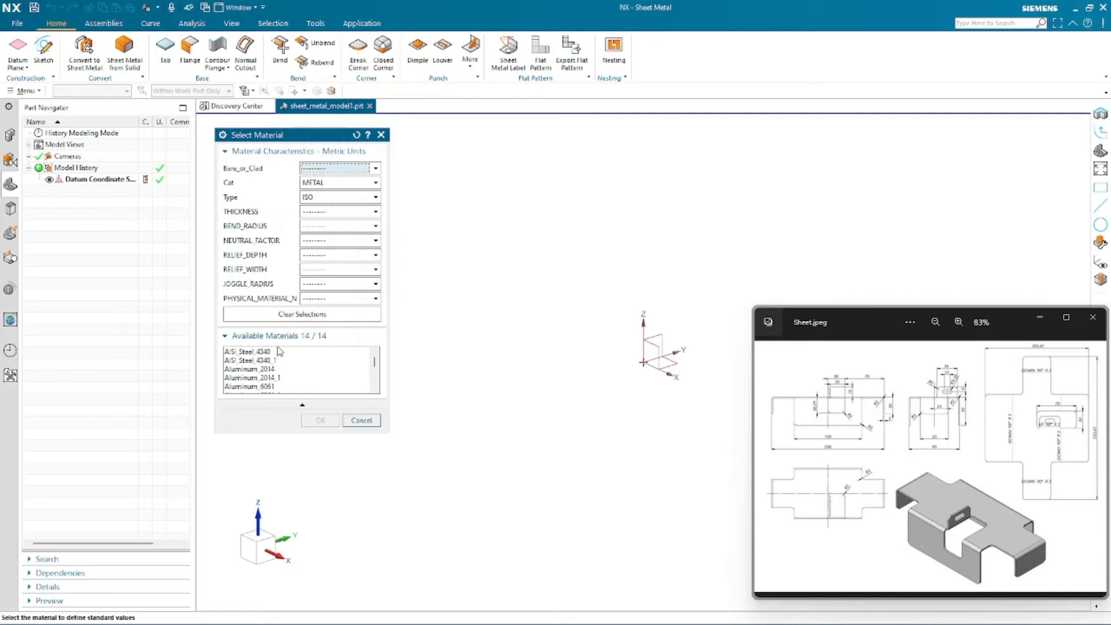
pyautogui.click(331, 213)
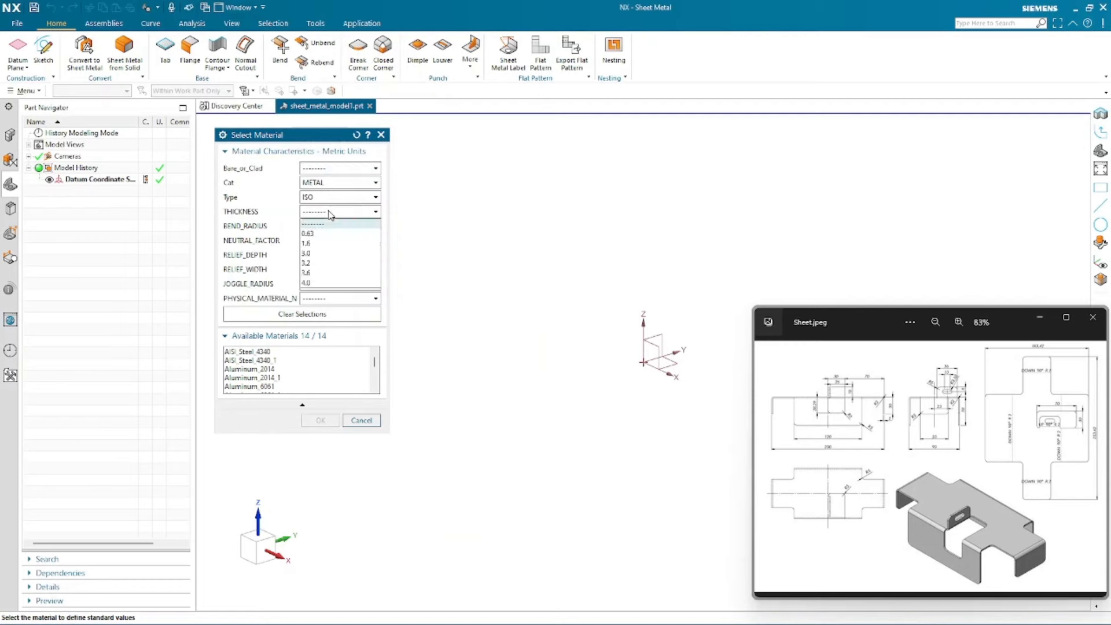
pyautogui.click(313, 252)
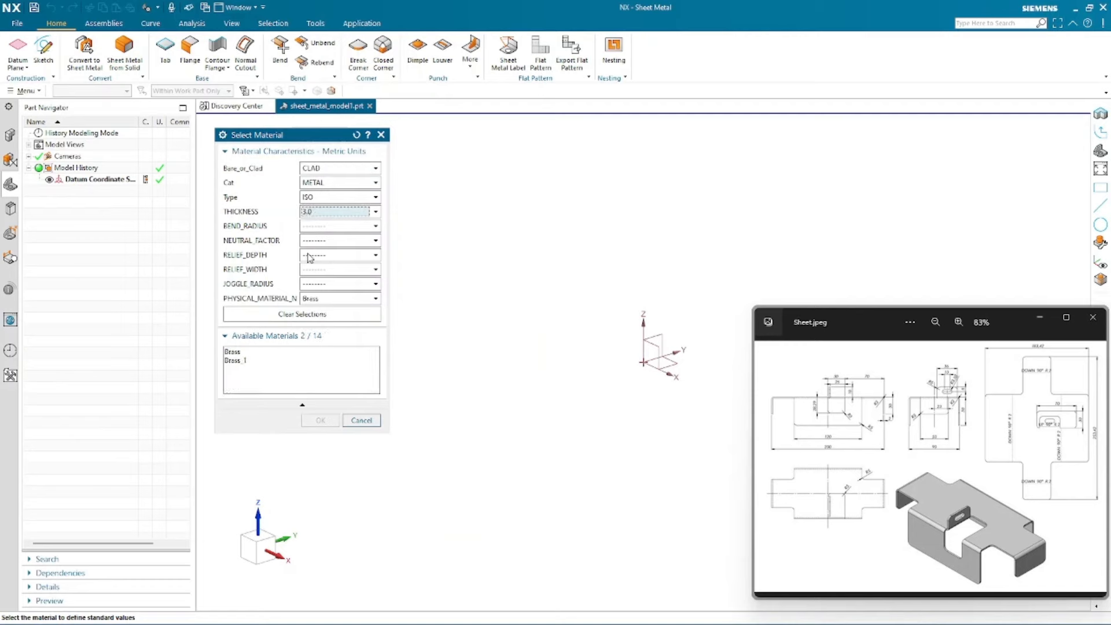
pyautogui.click(354, 227)
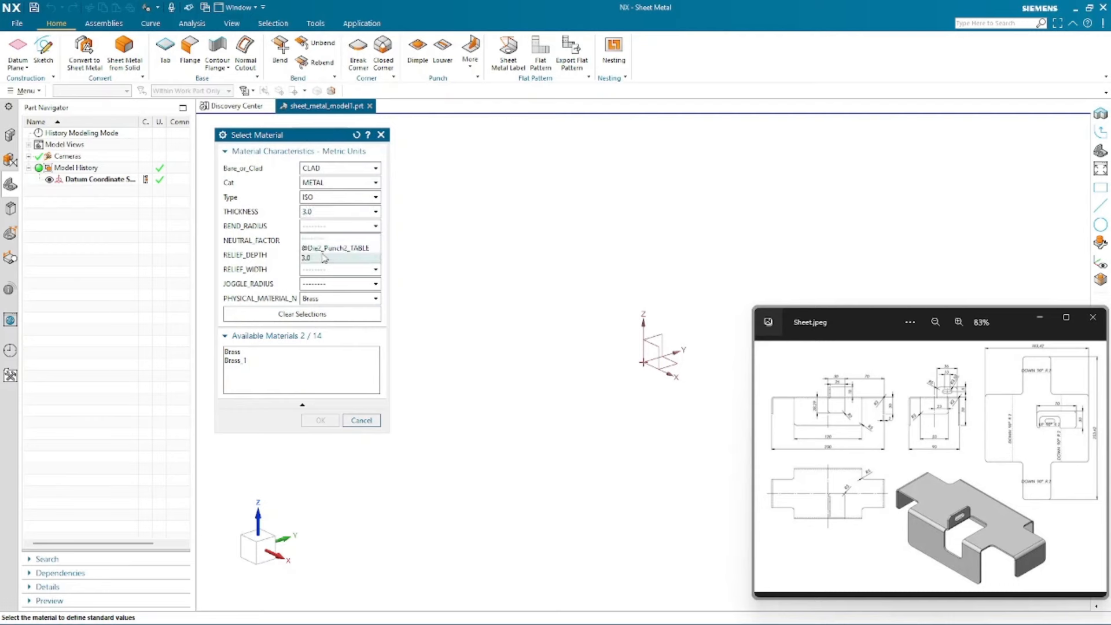
pyautogui.click(283, 235)
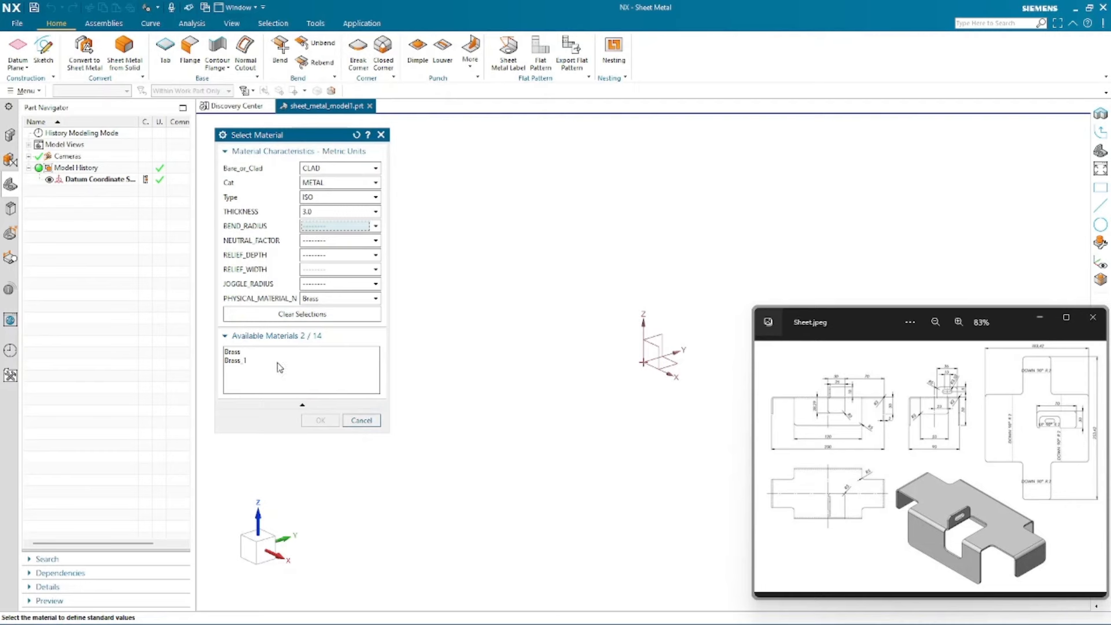
pyautogui.click(357, 422)
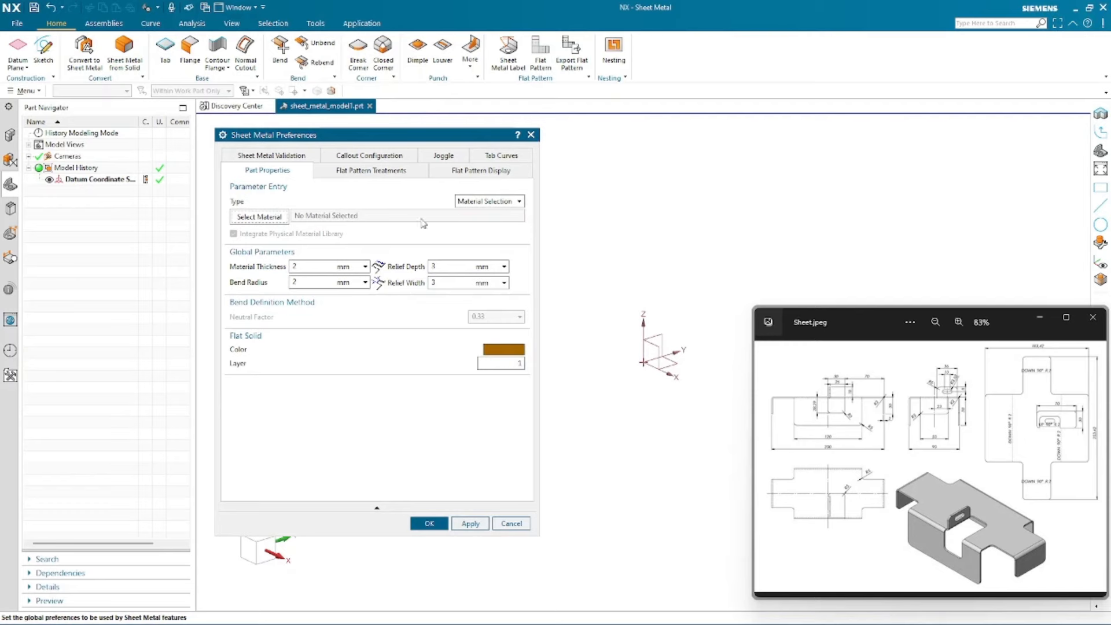
pyautogui.click(474, 201)
pyautogui.click(473, 214)
# - Confirm the sheet metal preferences
pyautogui.click(315, 236)
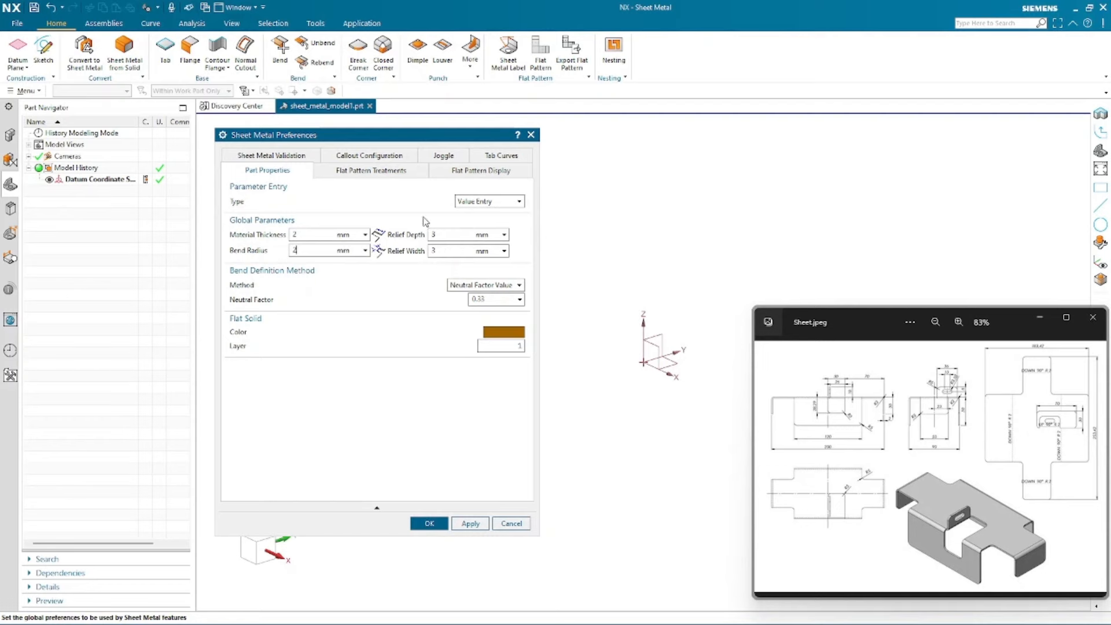
pyautogui.click(425, 522)
pyautogui.click(427, 524)
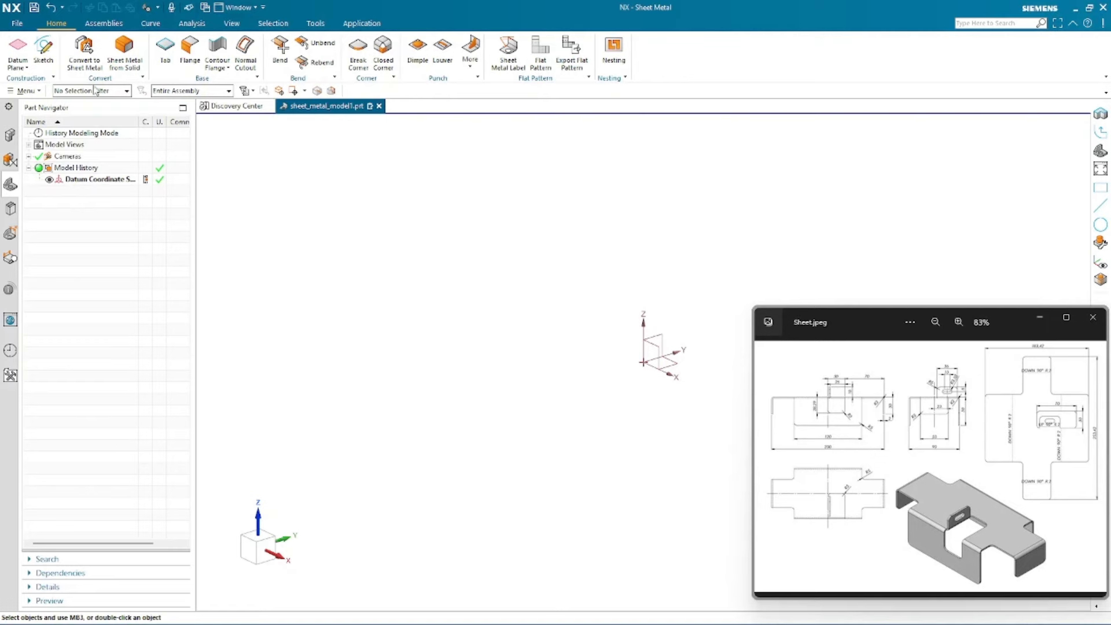
# - Create a new sketch on the default XY sketch plane
pyautogui.click(43, 51)
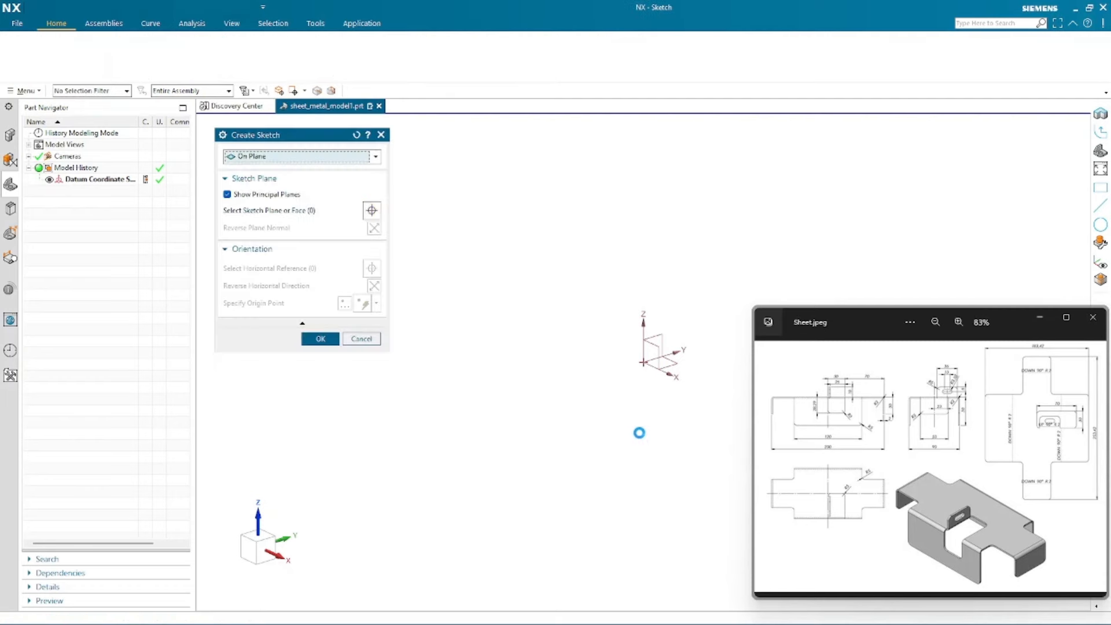
pyautogui.click(687, 390)
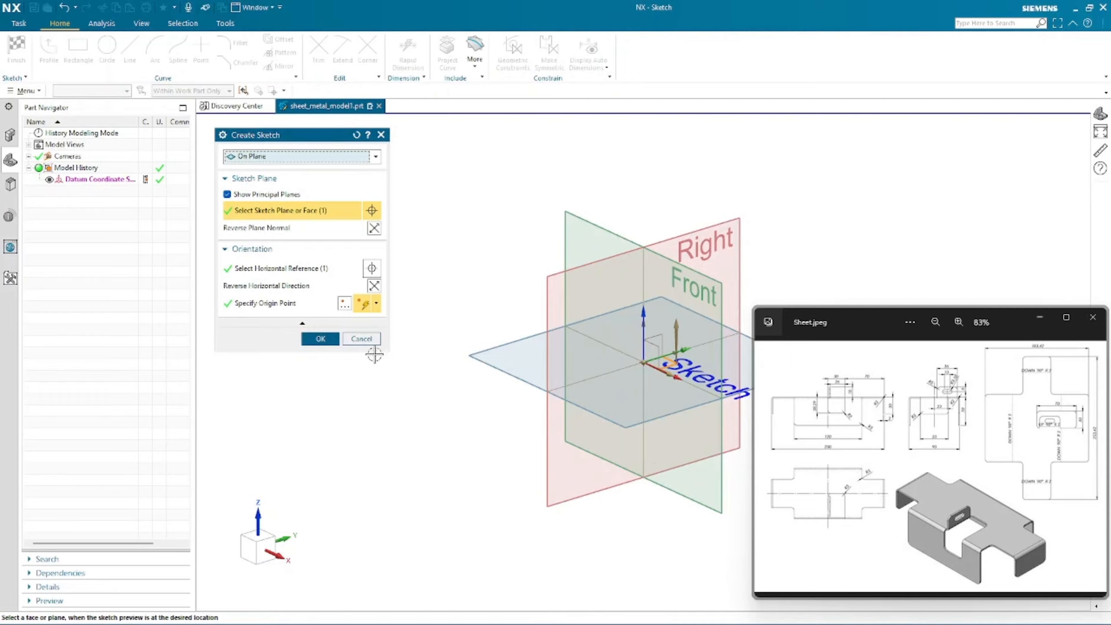
pyautogui.moveTo(441, 389); pyautogui.dragTo(643, 464, button='middle')
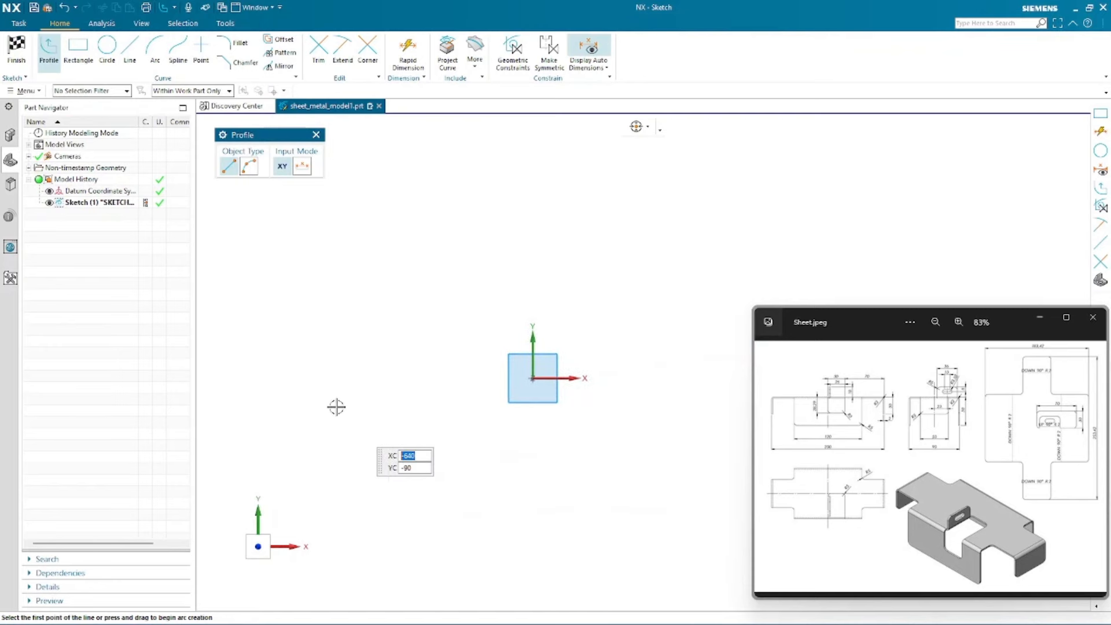
# - Draw a rectangle centered on the sketch origin with width 200 mm and height 90 mm
pyautogui.click(84, 50)
pyautogui.click(270, 168)
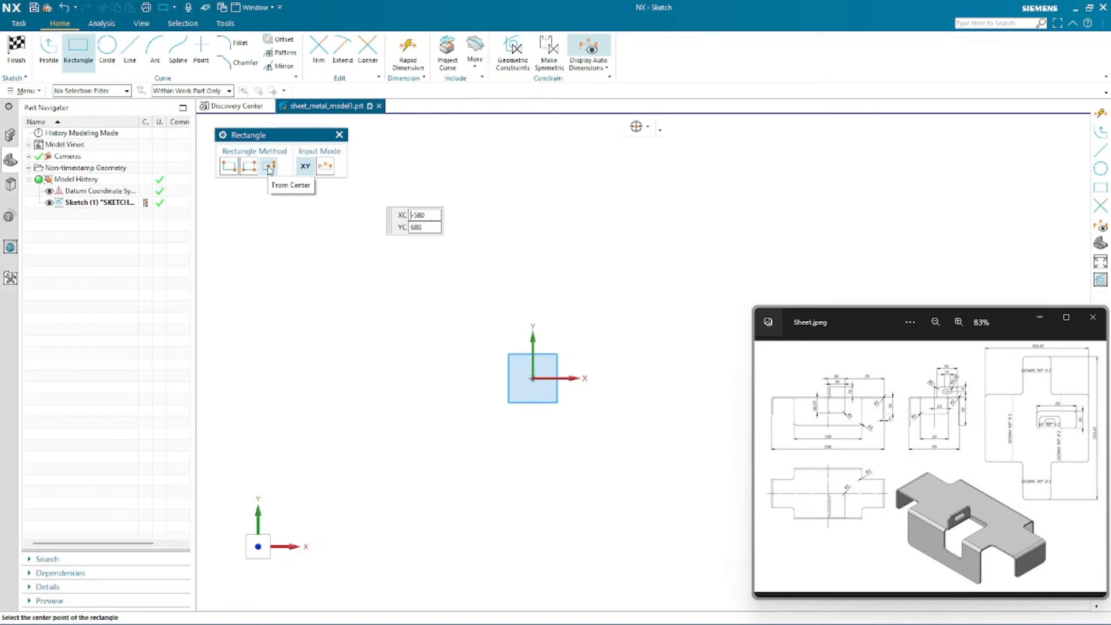
pyautogui.click(529, 381)
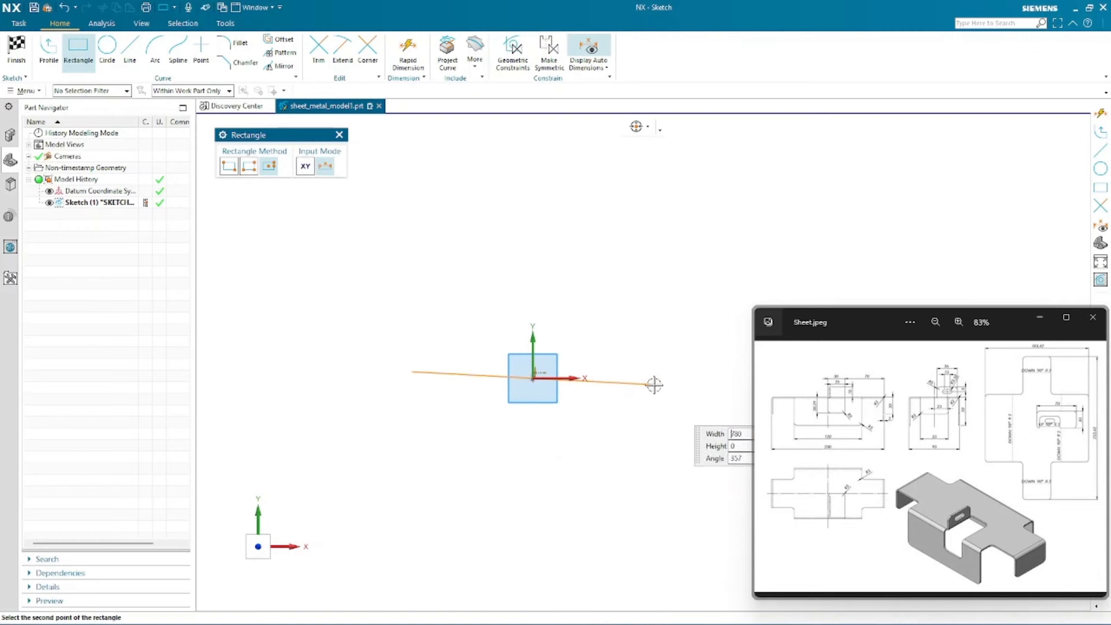
pyautogui.write('200')
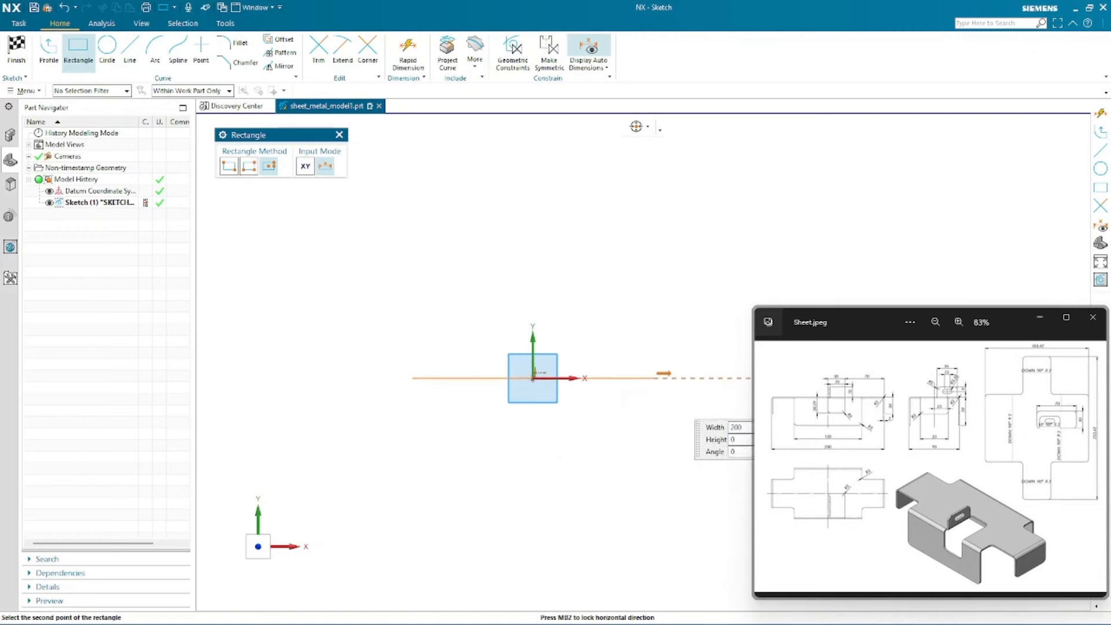
pyautogui.press('Tab')
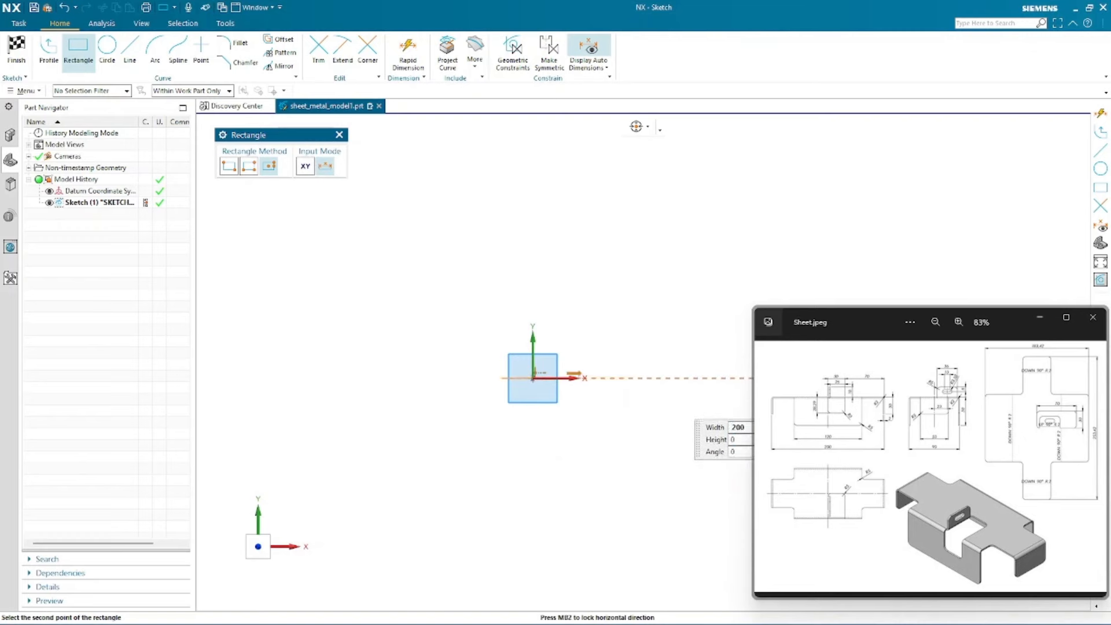
pyautogui.press('Tab')
pyautogui.press('Tab')
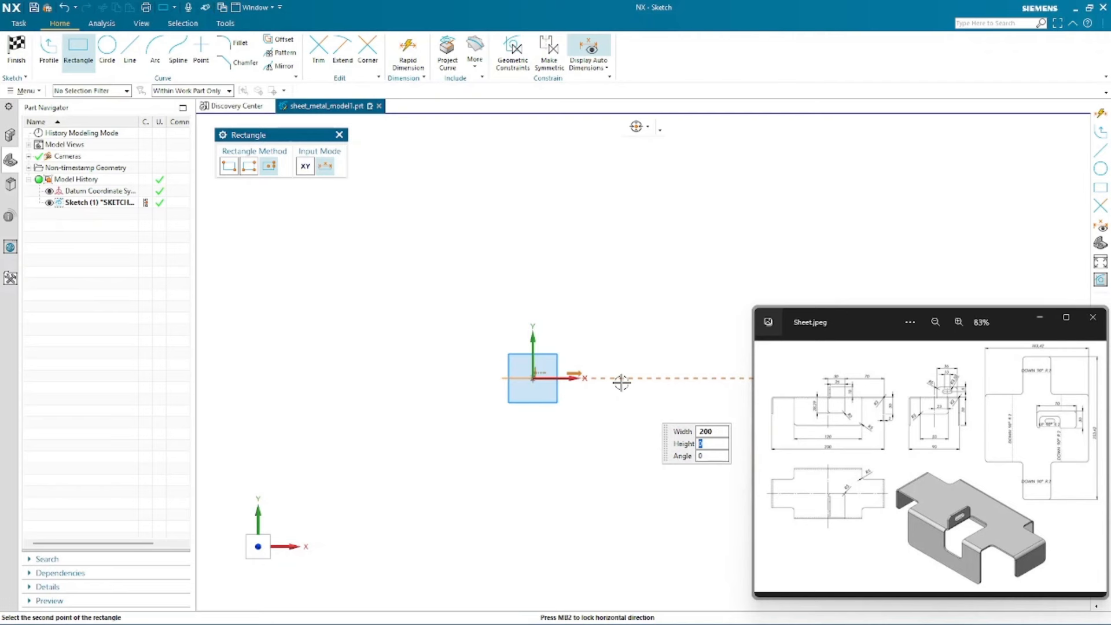
pyautogui.write('90')
pyautogui.press('Tab')
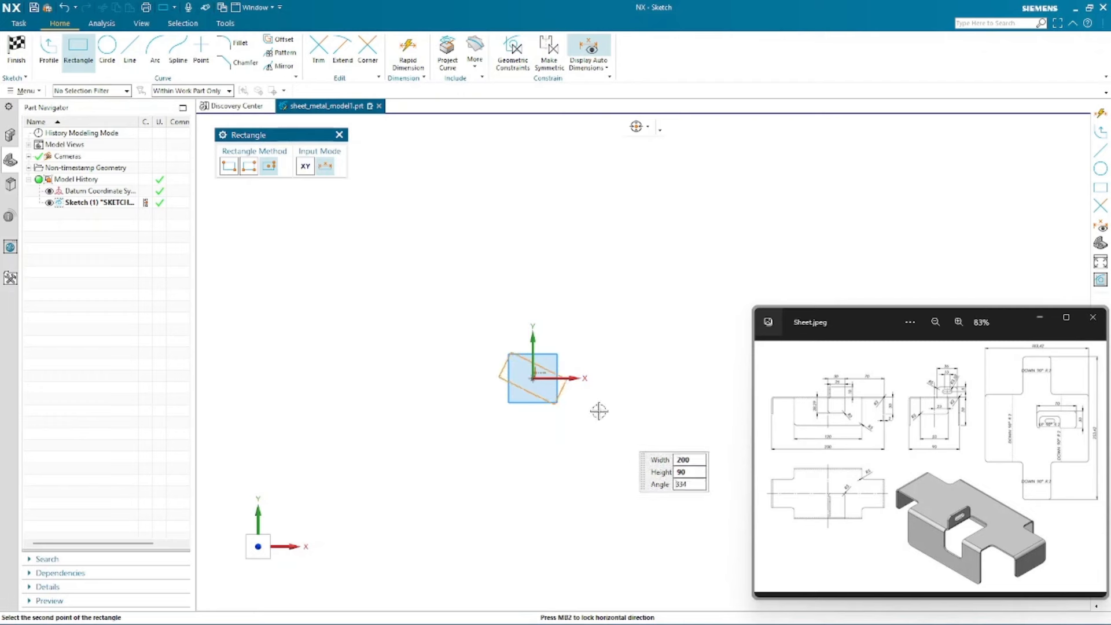
pyautogui.scroll(6, 502, 386)
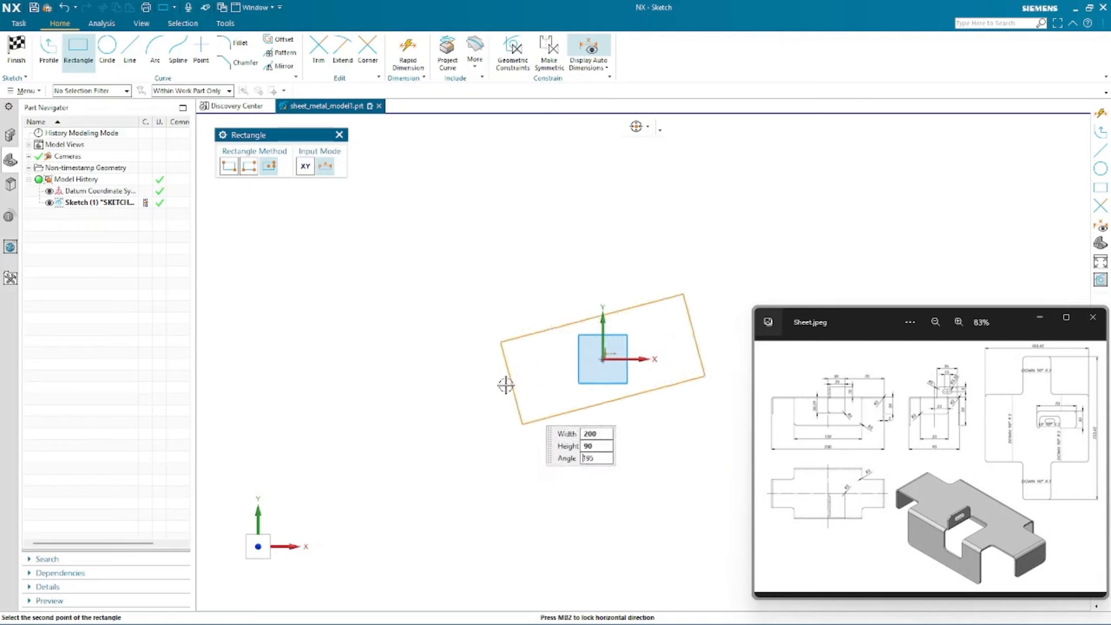
pyautogui.scroll(-2, 432, 331)
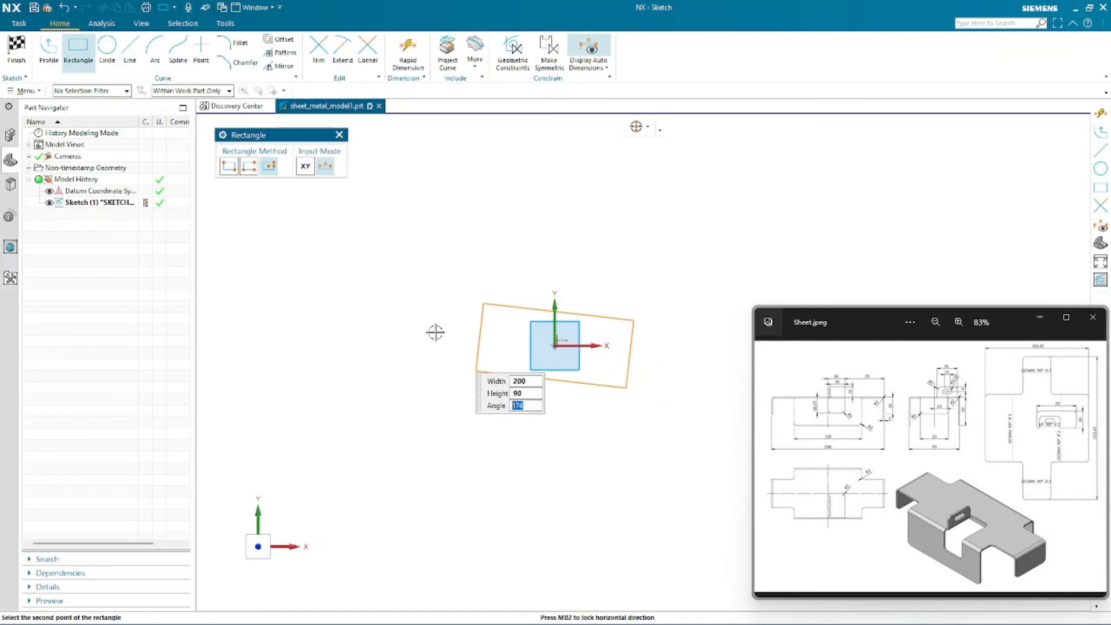
pyautogui.scroll(3, 629, 326)
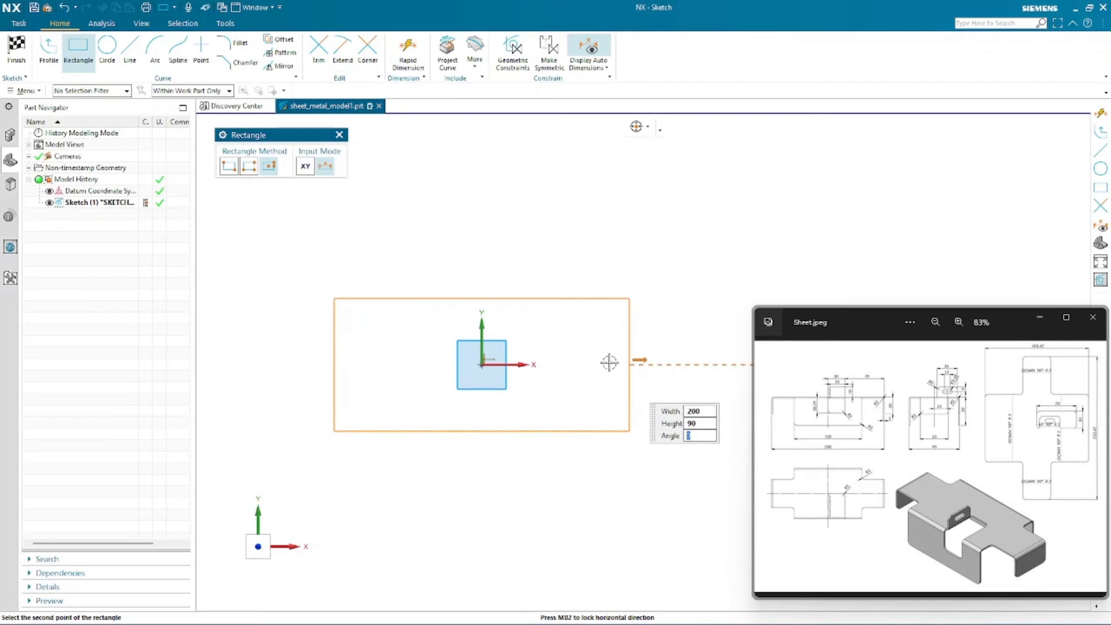
pyautogui.click(608, 362)
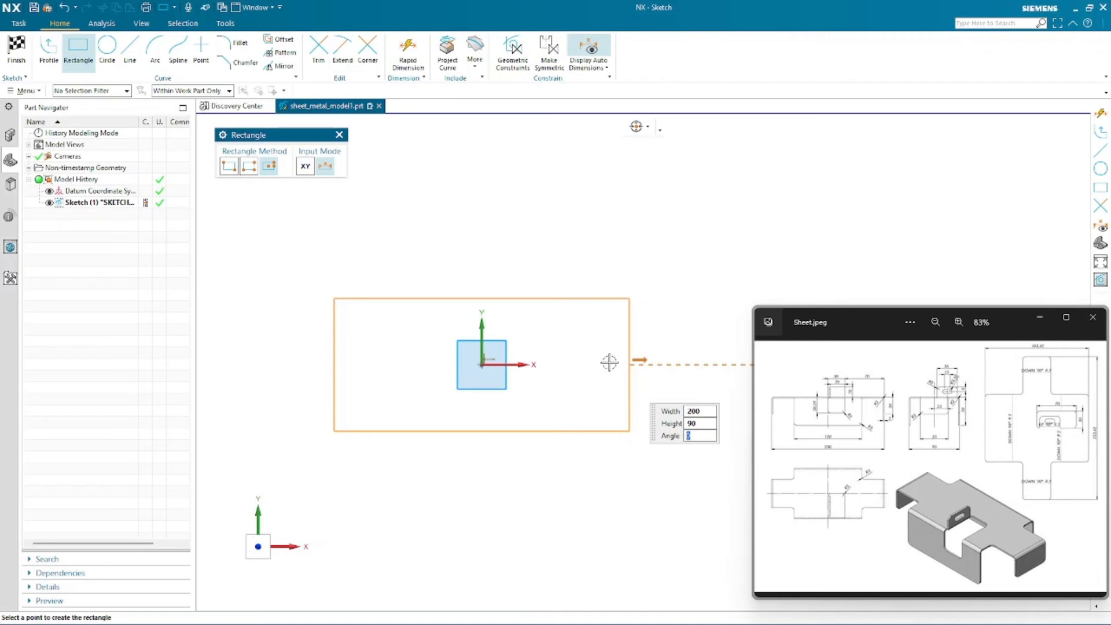
pyautogui.click(702, 210)
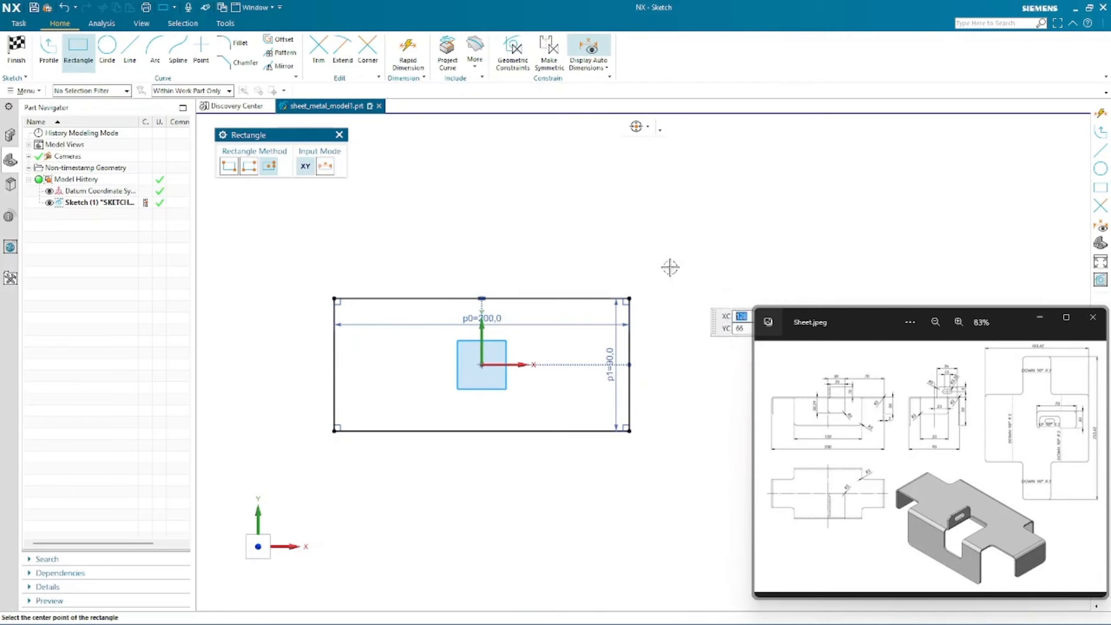
pyautogui.press('Escape')
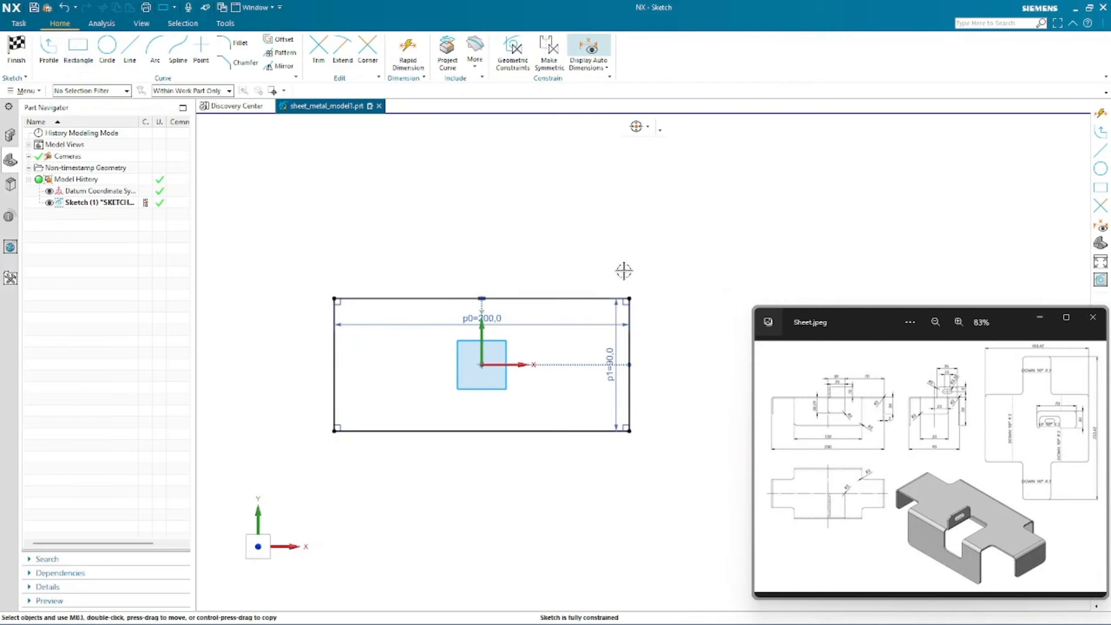
# - Move the width and height dimensions outside the rectangle
pyautogui.moveTo(492, 313); pyautogui.dragTo(499, 215)
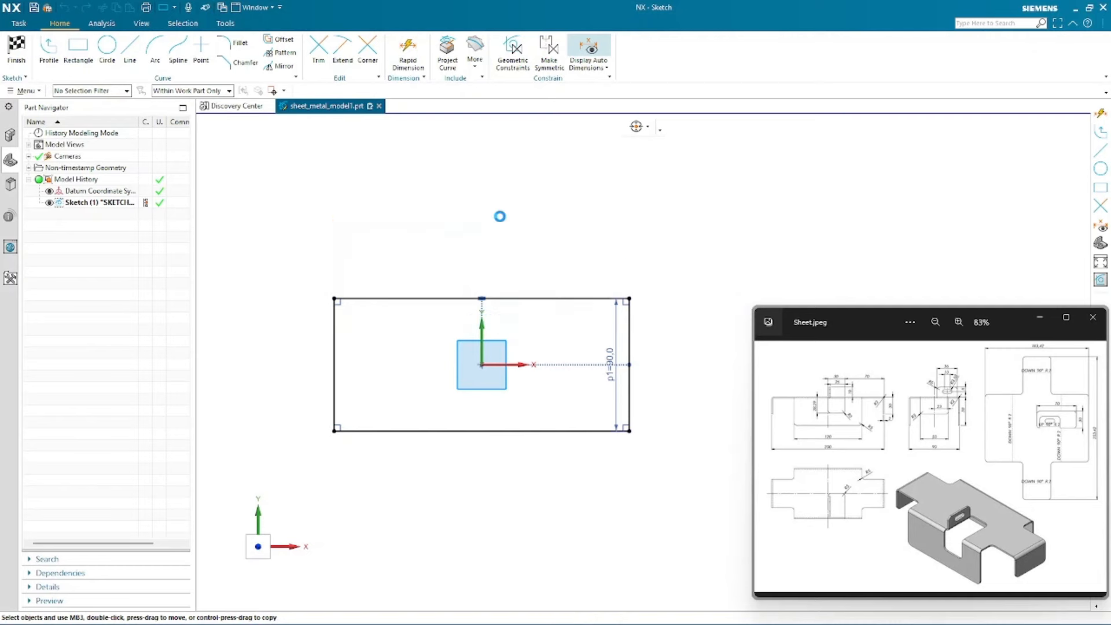
pyautogui.moveTo(610, 357); pyautogui.dragTo(681, 355)
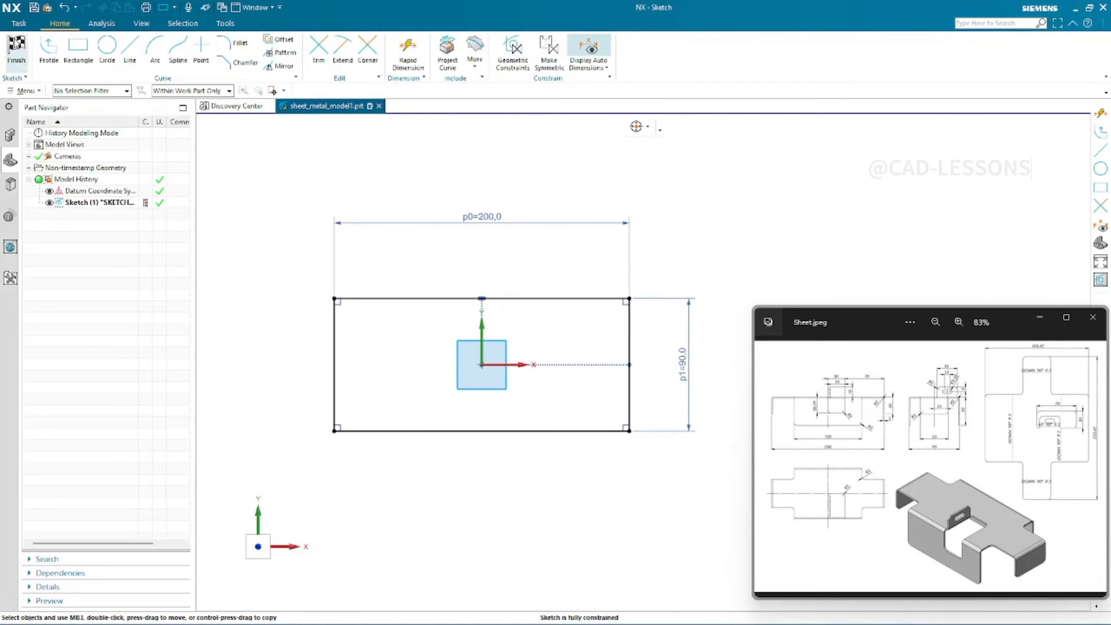
# - Finish the base sketch and return to the sheet metal environment
pyautogui.click(16, 48)
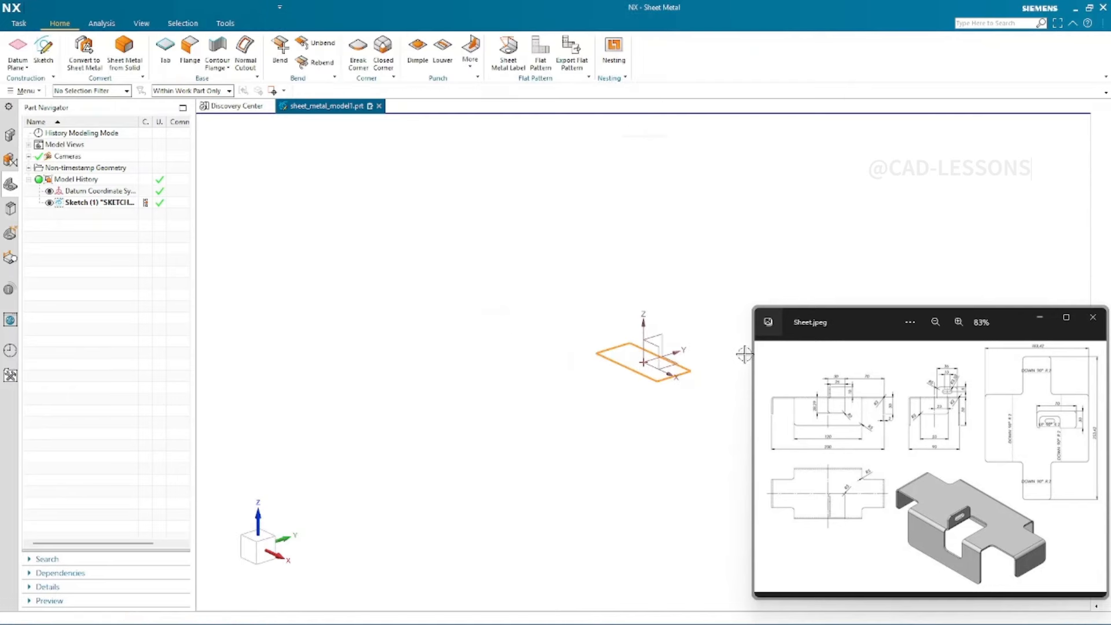
pyautogui.scroll(5, 743, 350)
pyautogui.scroll(2, 430, 391)
pyautogui.moveTo(400, 375); pyautogui.dragTo(389, 396, button='middle')
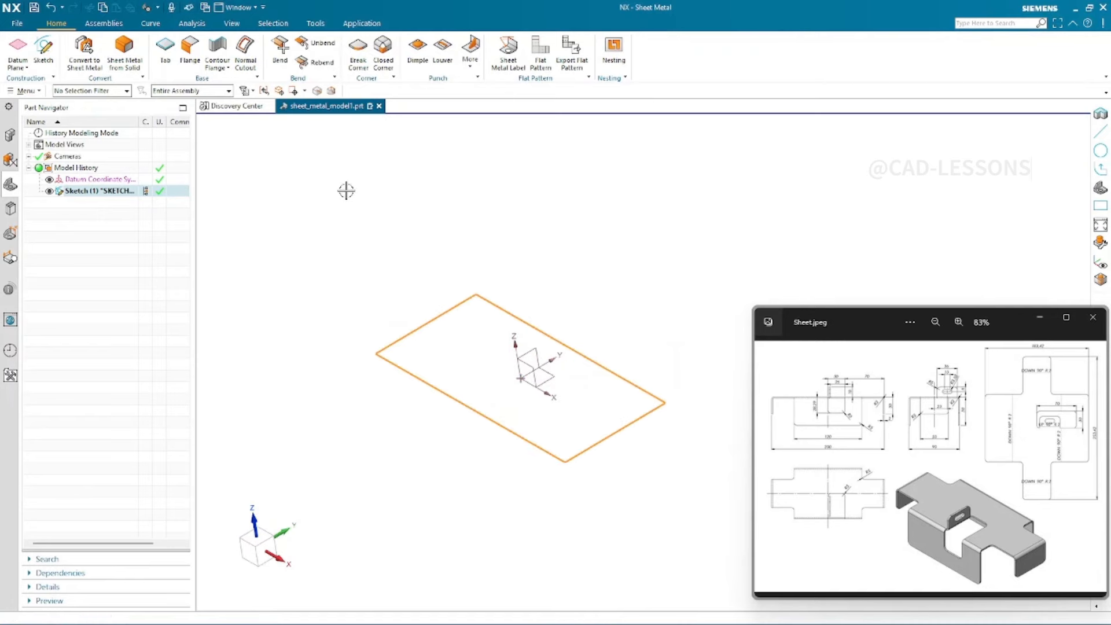
# - Start a Tab from the base sketch and link its thickness to the global sheet metal thickness value
pyautogui.click(165, 57)
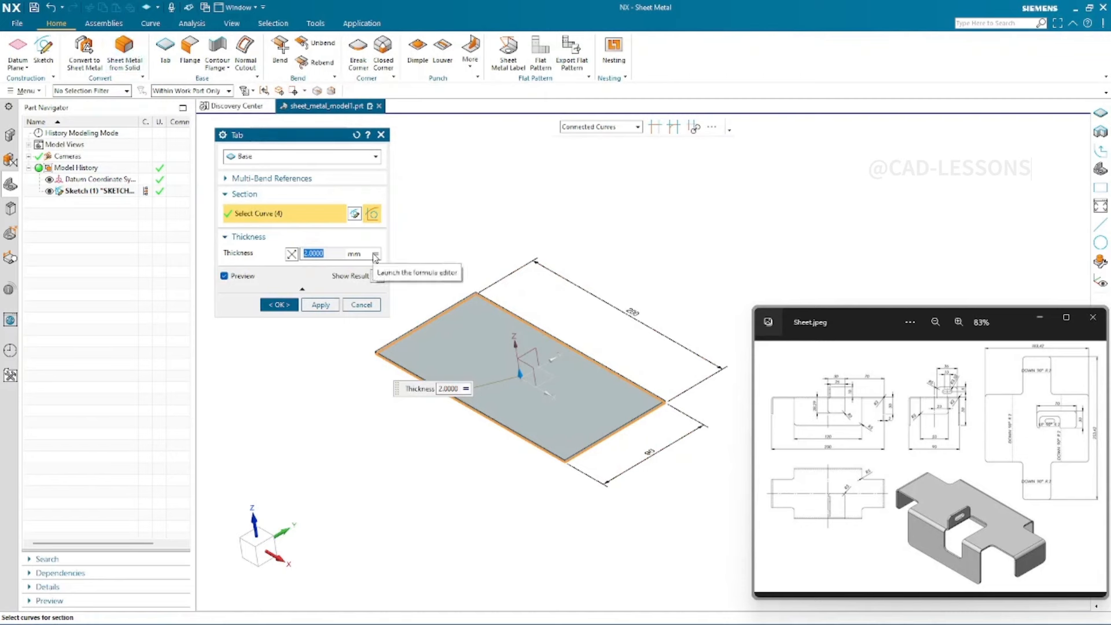
pyautogui.click(376, 255)
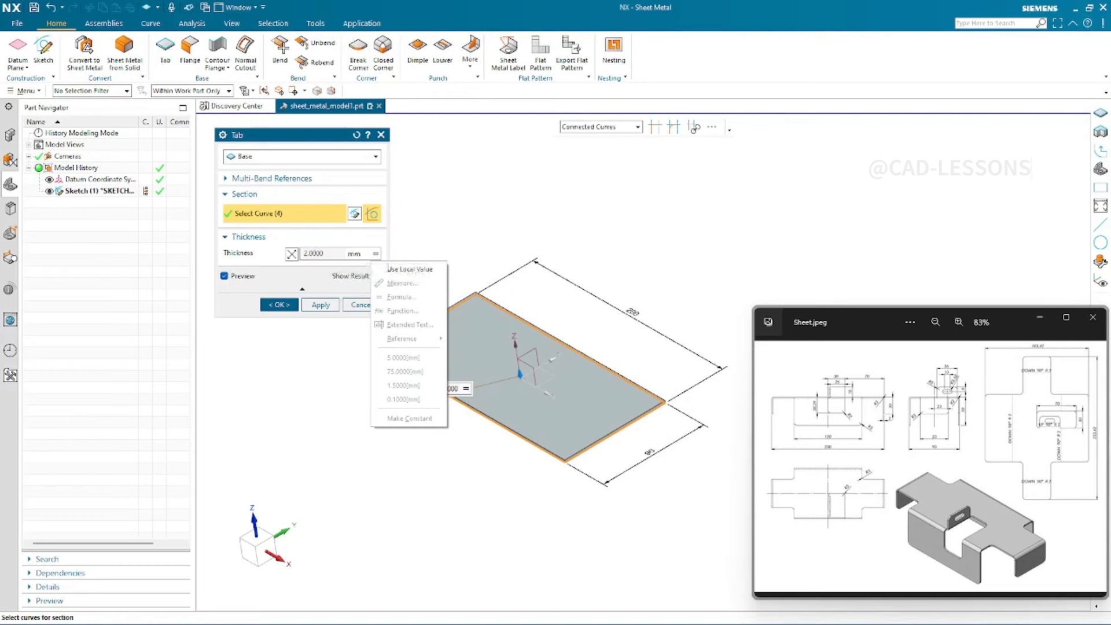
pyautogui.click(403, 278)
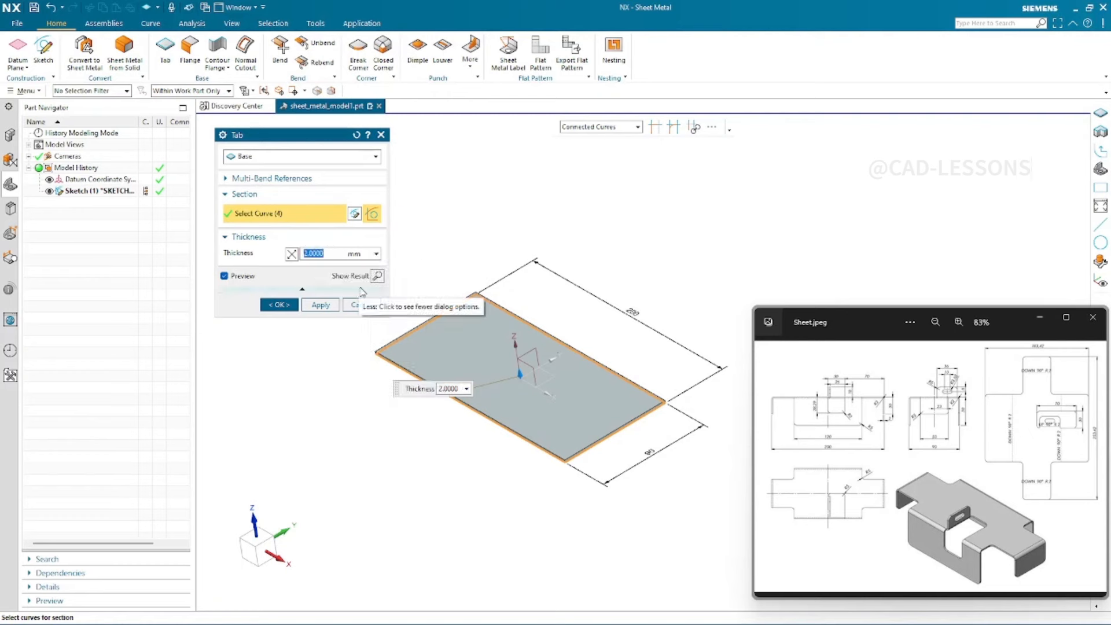
pyautogui.write('12313')
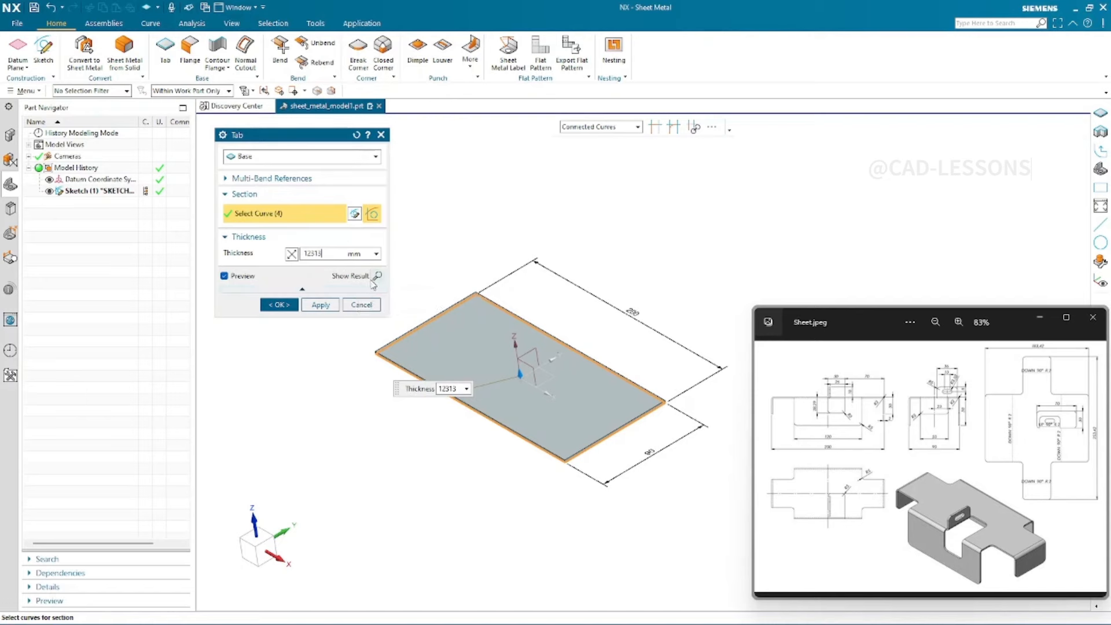
pyautogui.press('BackSpace')
pyautogui.press('BackSpace')
pyautogui.press('BackSpace')
pyautogui.press('BackSpace')
pyautogui.click(376, 254)
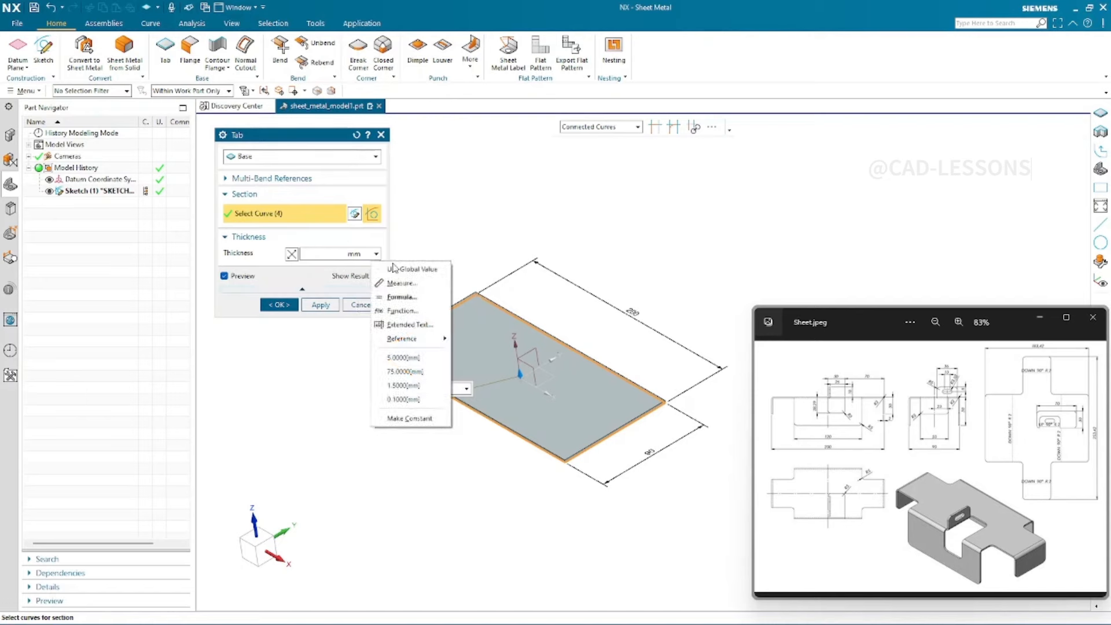
pyautogui.click(393, 268)
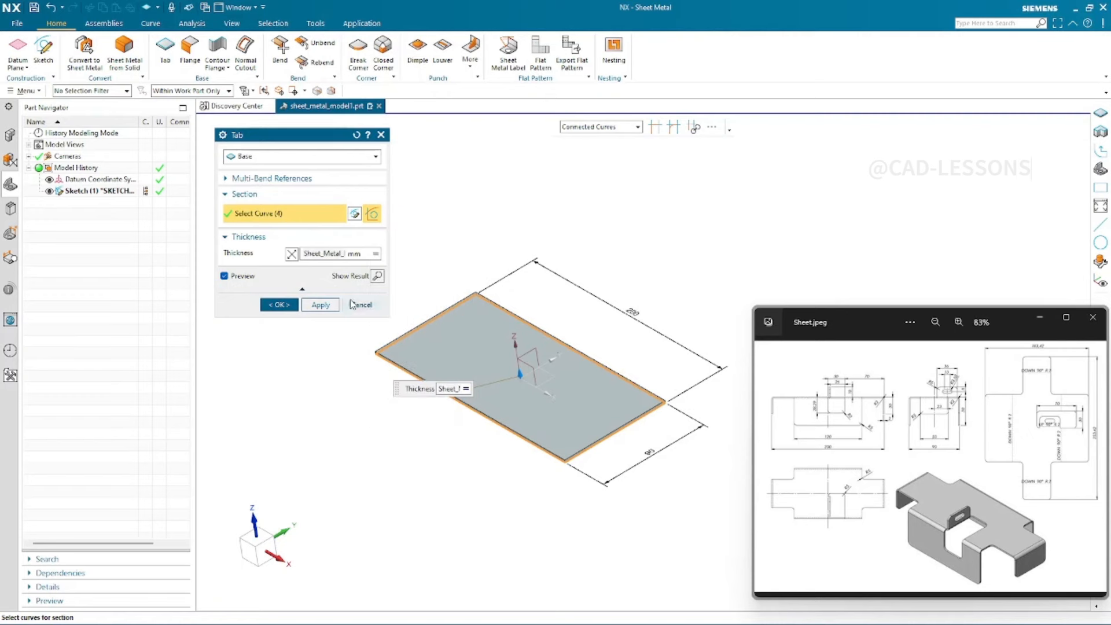
# - Reverse the tab's thickness direction and confirm the Tab feature
pyautogui.scroll(2, 520, 398)
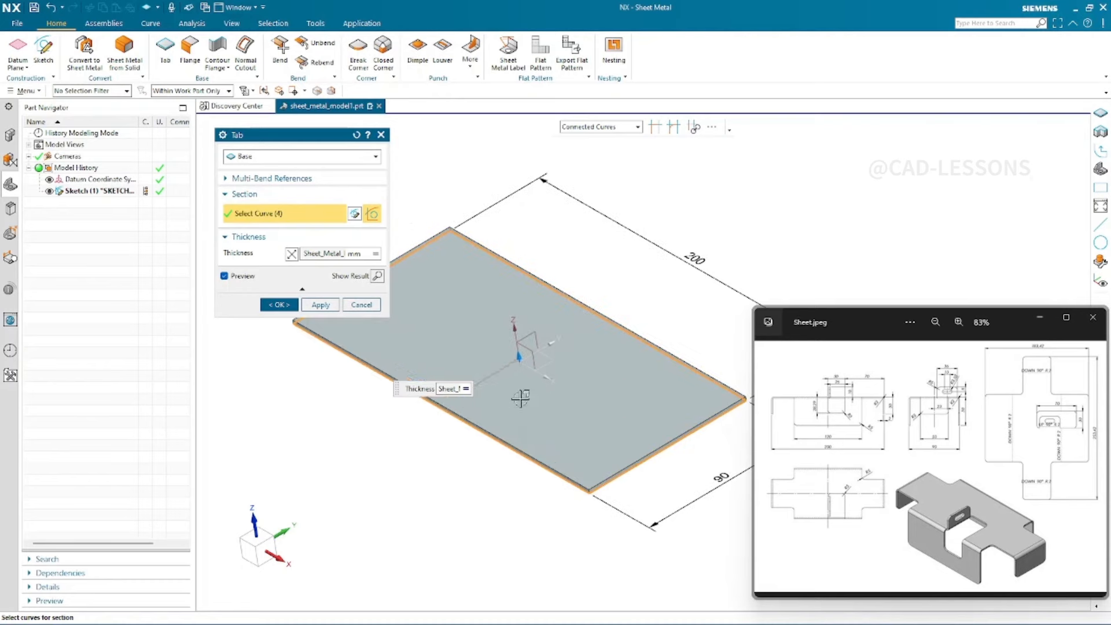
pyautogui.moveTo(250, 552); pyautogui.dragTo(435, 553, button='middle')
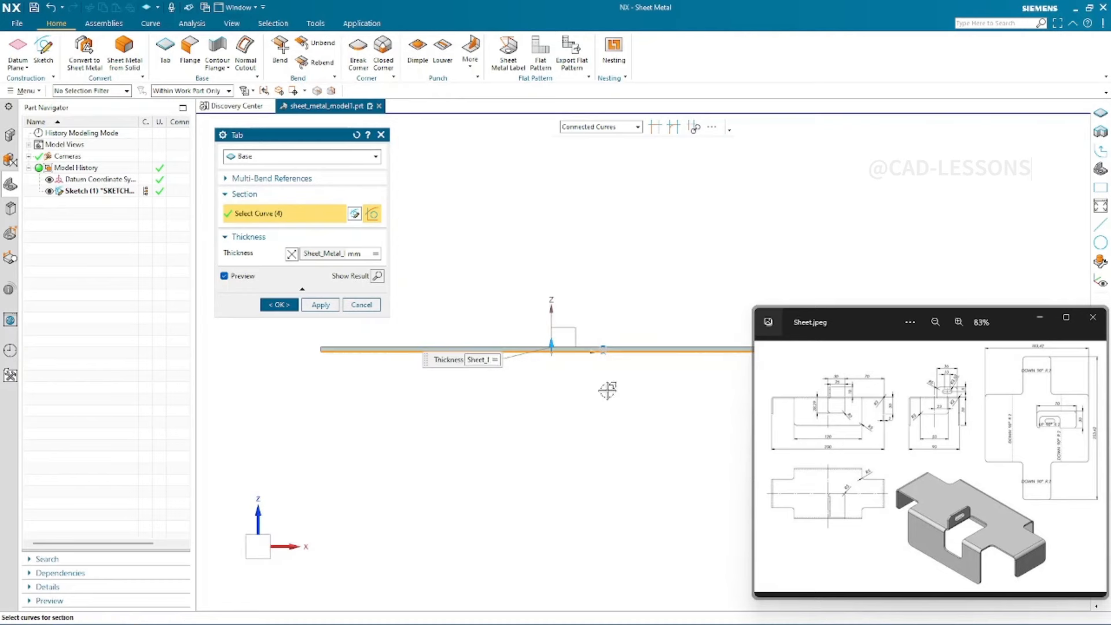
pyautogui.scroll(6, 547, 315)
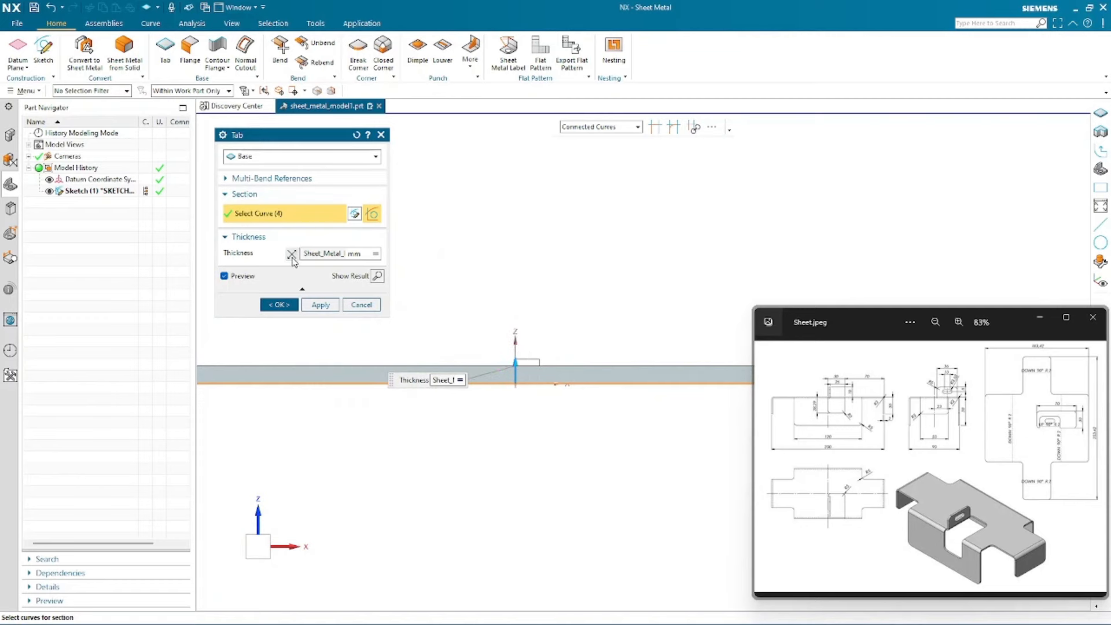
pyautogui.click(292, 255)
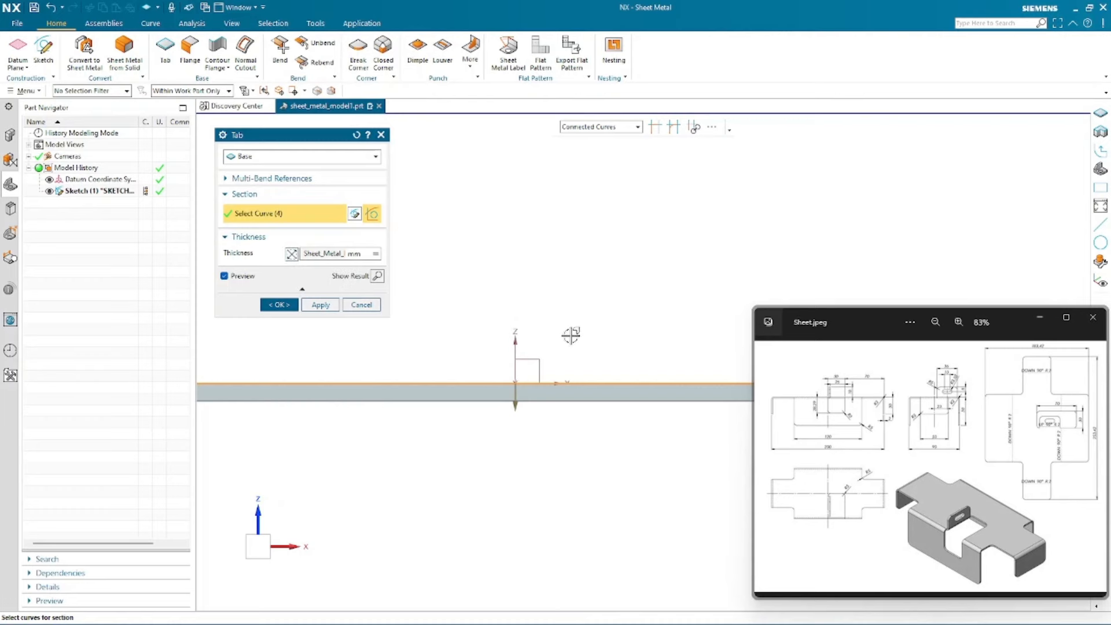
pyautogui.scroll(-5, 575, 335)
pyautogui.scroll(-1, 486, 335)
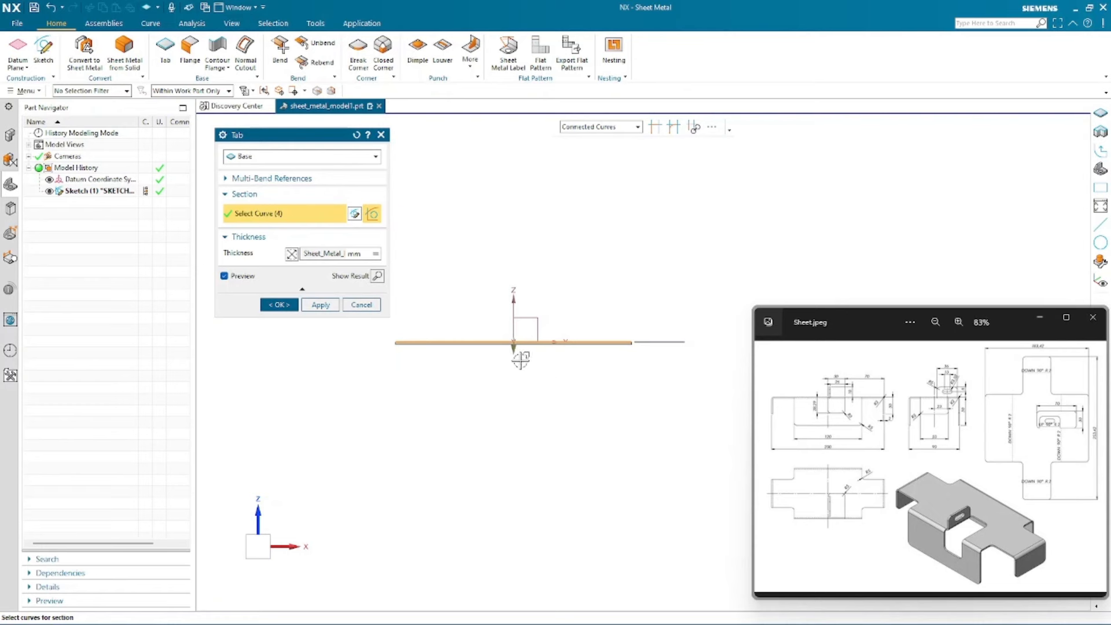
pyautogui.scroll(4, 502, 316)
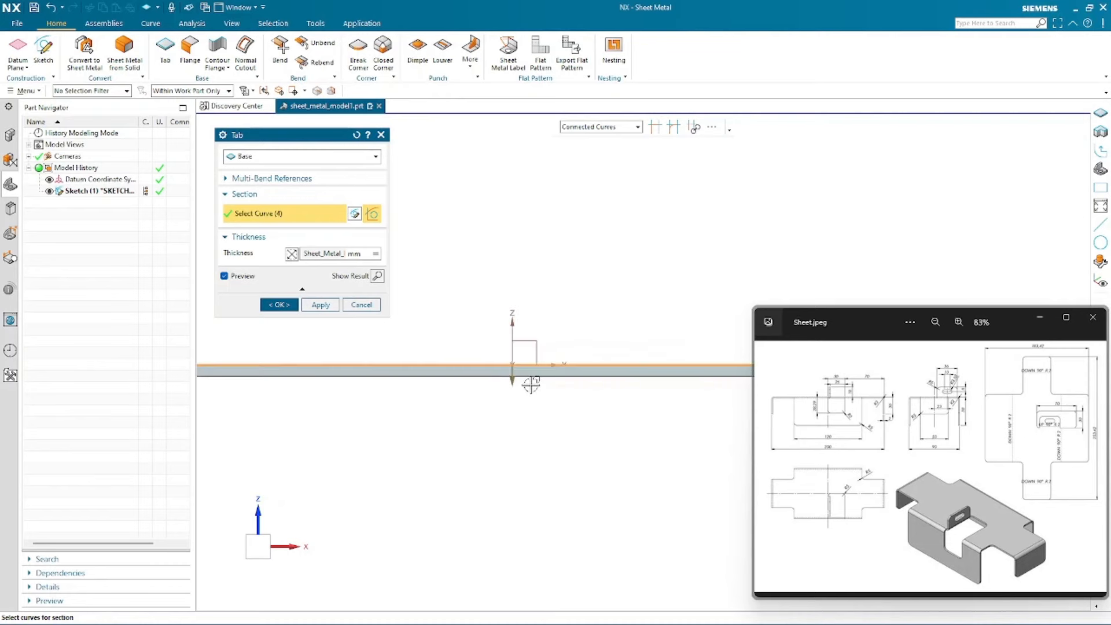
pyautogui.scroll(-5, 466, 334)
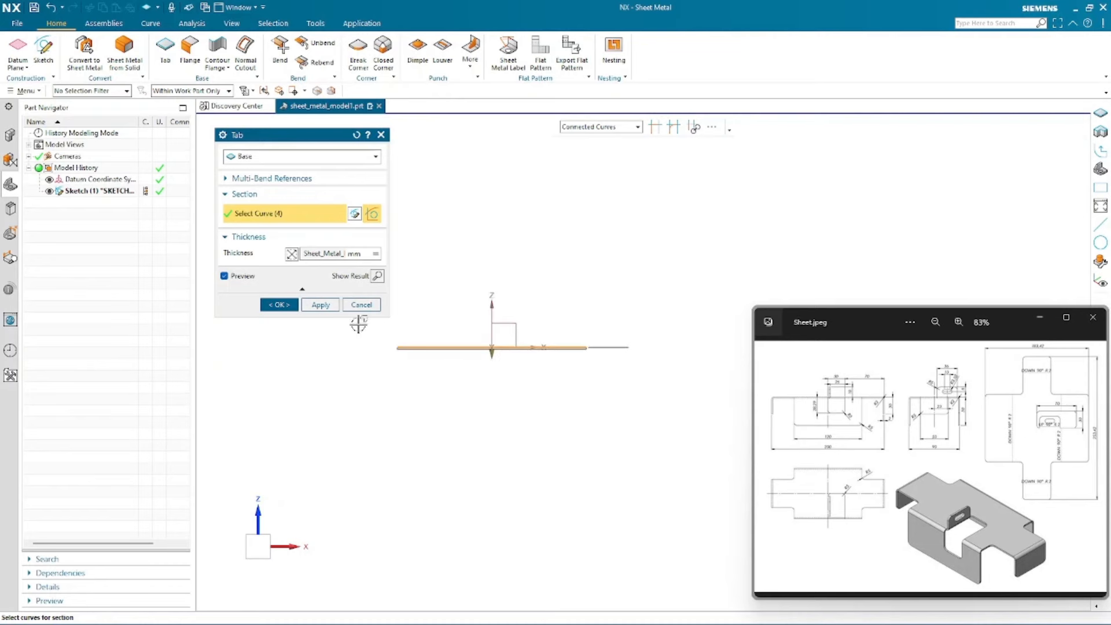
pyautogui.click(279, 304)
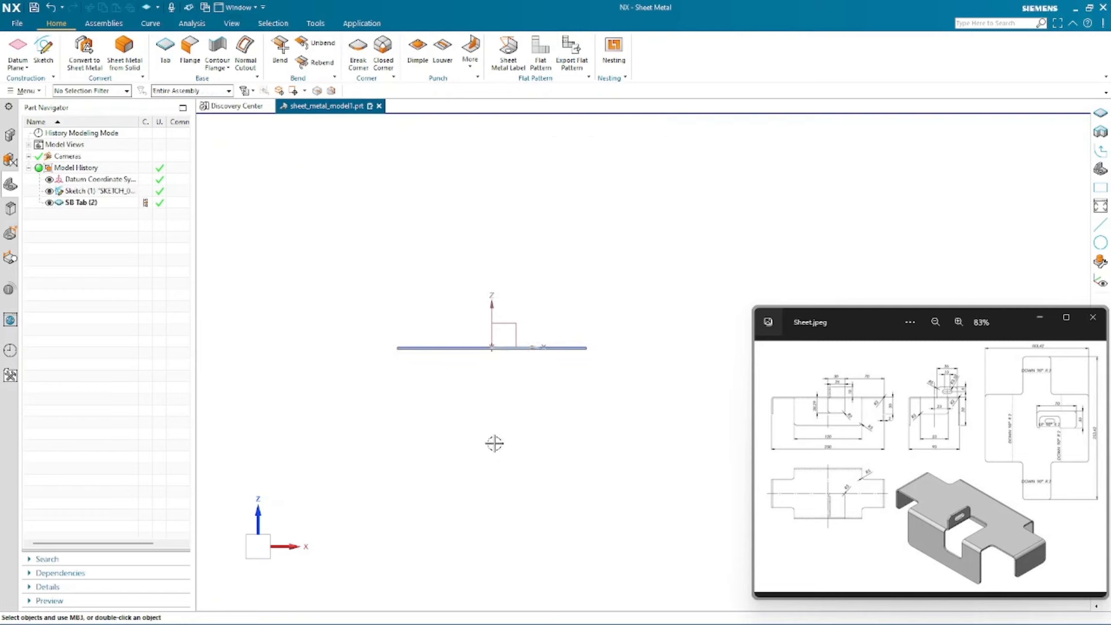
# - Fit the view and reopen the Tab feature to examine its multi-bend reference options, then cancel
pyautogui.moveTo(502, 437); pyautogui.dragTo(461, 441, button='middle')
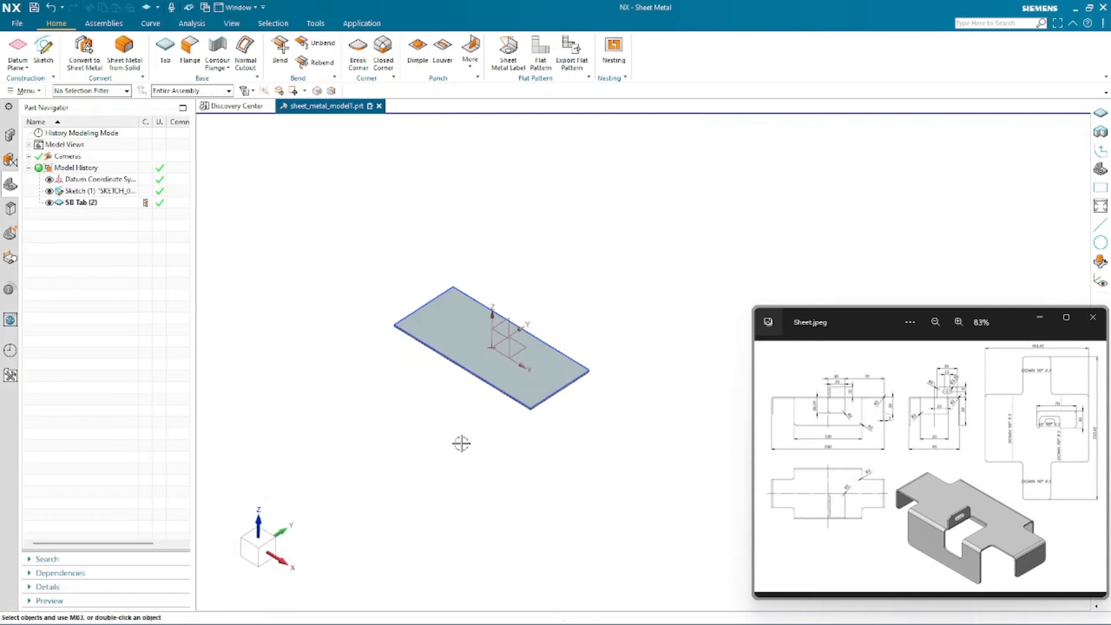
pyautogui.rightClick(423, 171)
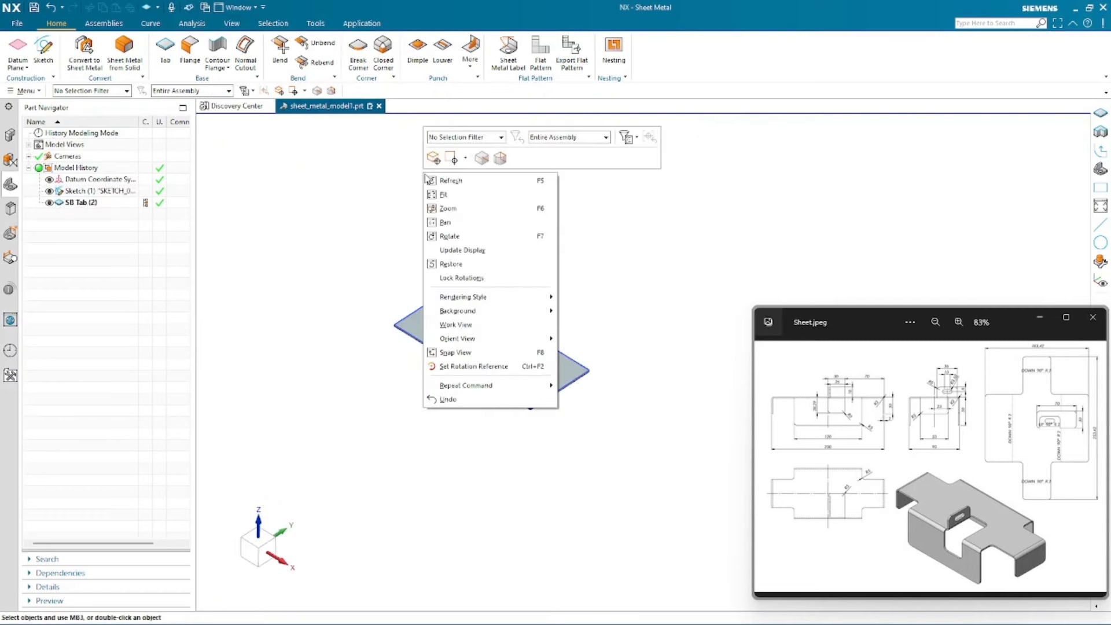
pyautogui.click(449, 184)
pyautogui.scroll(3, 453, 321)
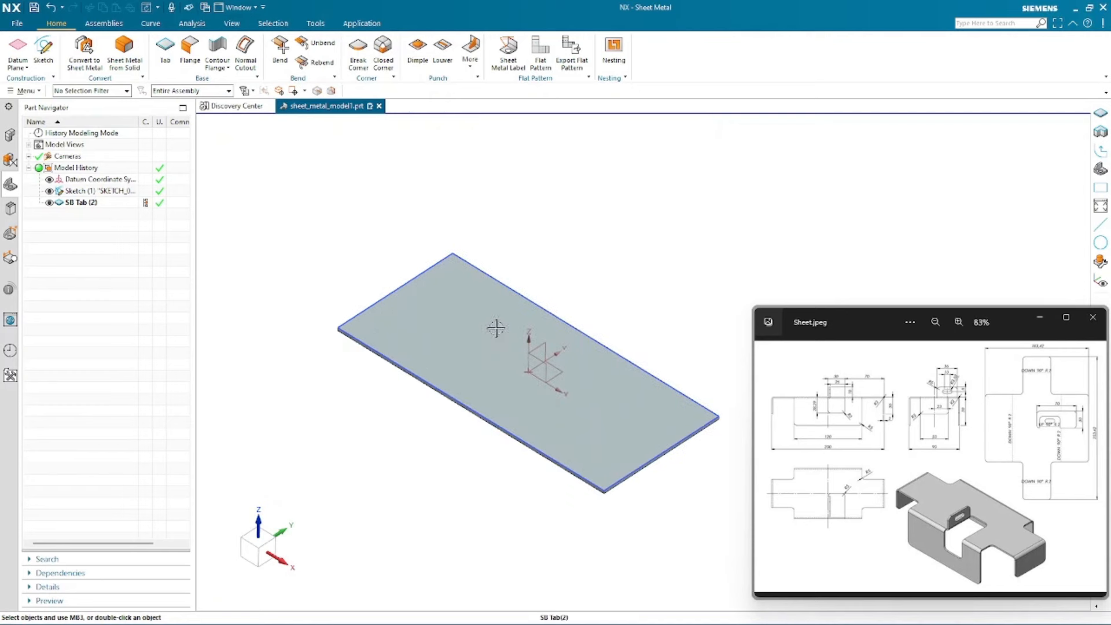
pyautogui.doubleClick(88, 203)
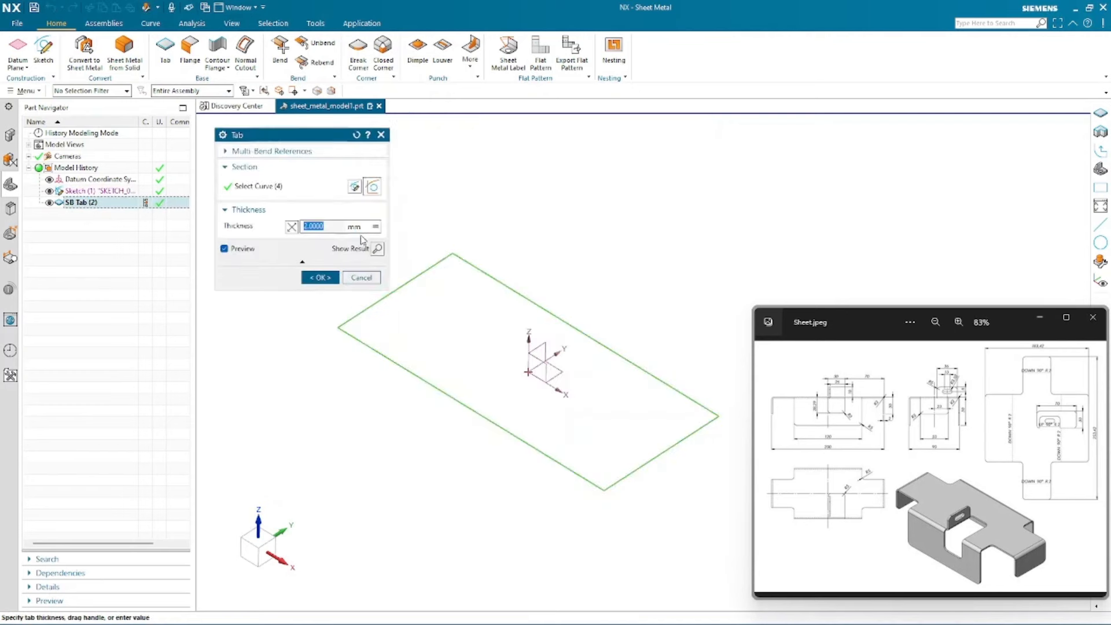
pyautogui.click(275, 152)
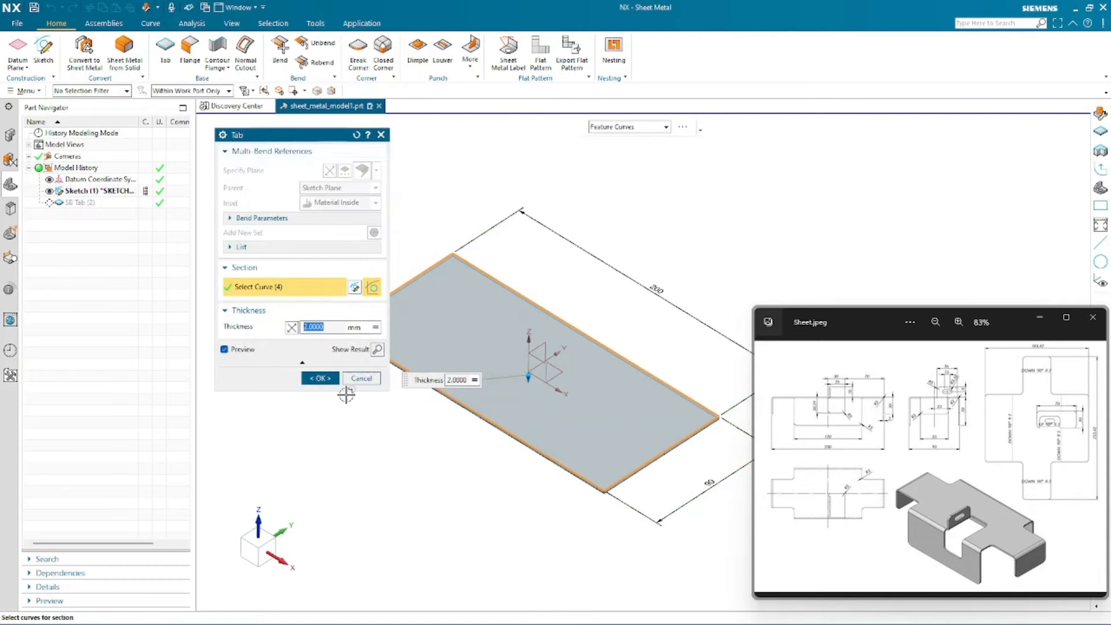
pyautogui.click(361, 379)
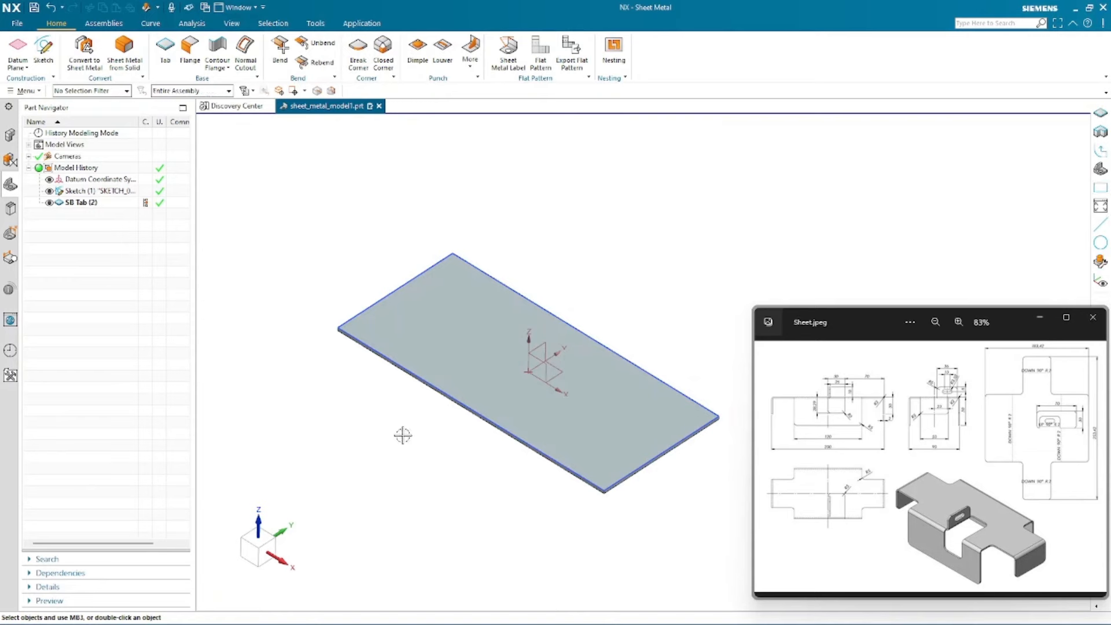
# - Make the tab's sketch internal to the Tab feature
pyautogui.rightClick(80, 205)
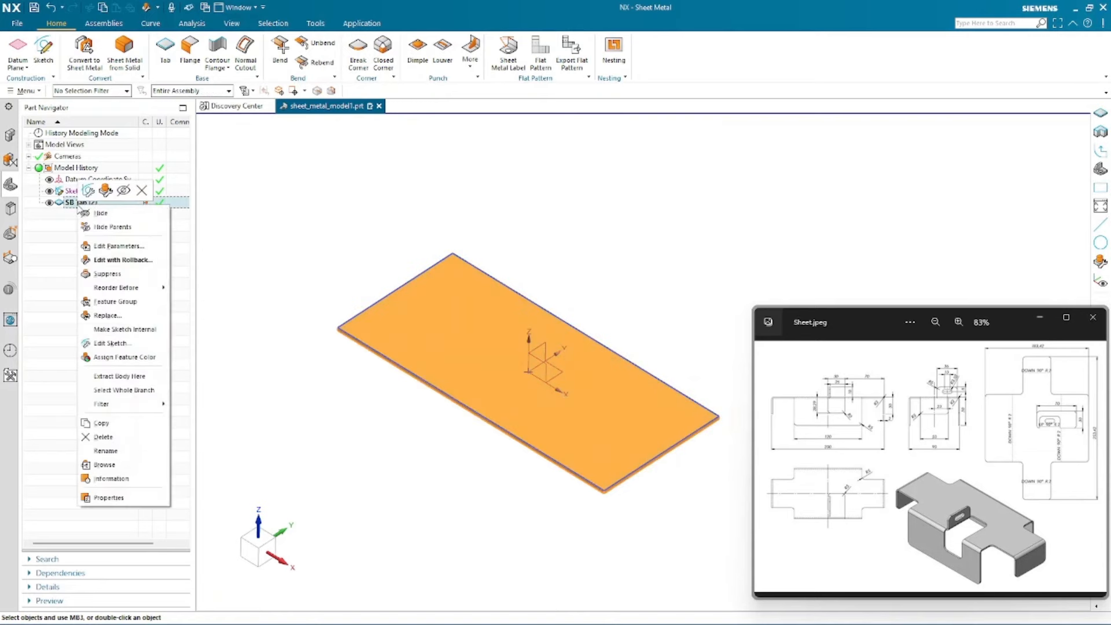
pyautogui.click(129, 329)
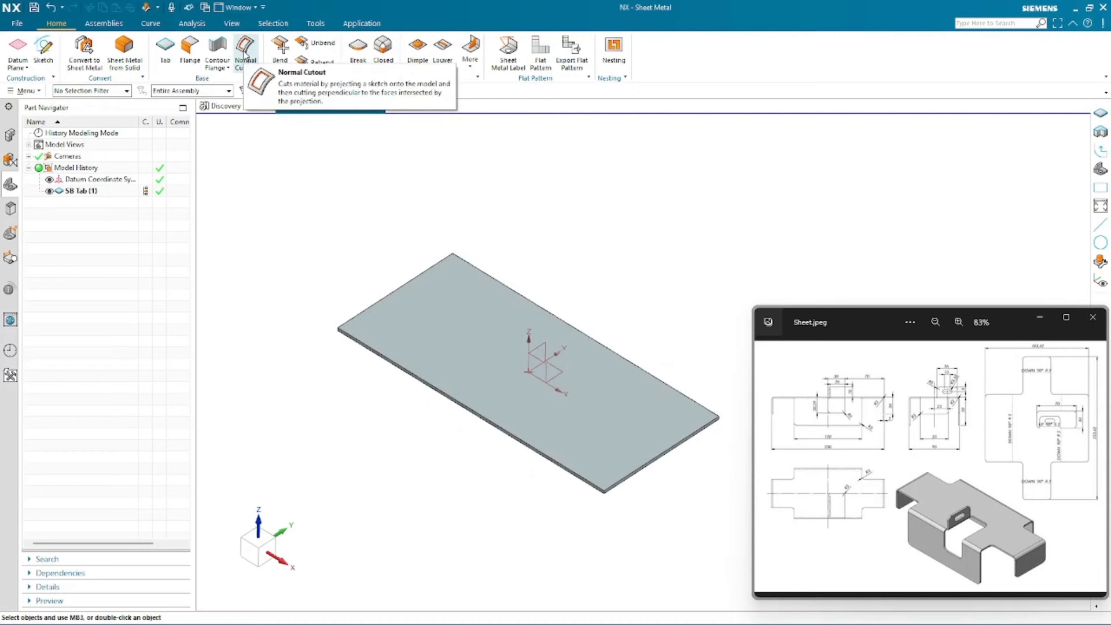
# - Start a Normal Cutout and create its section sketch on the datum XY plane
pyautogui.click(245, 55)
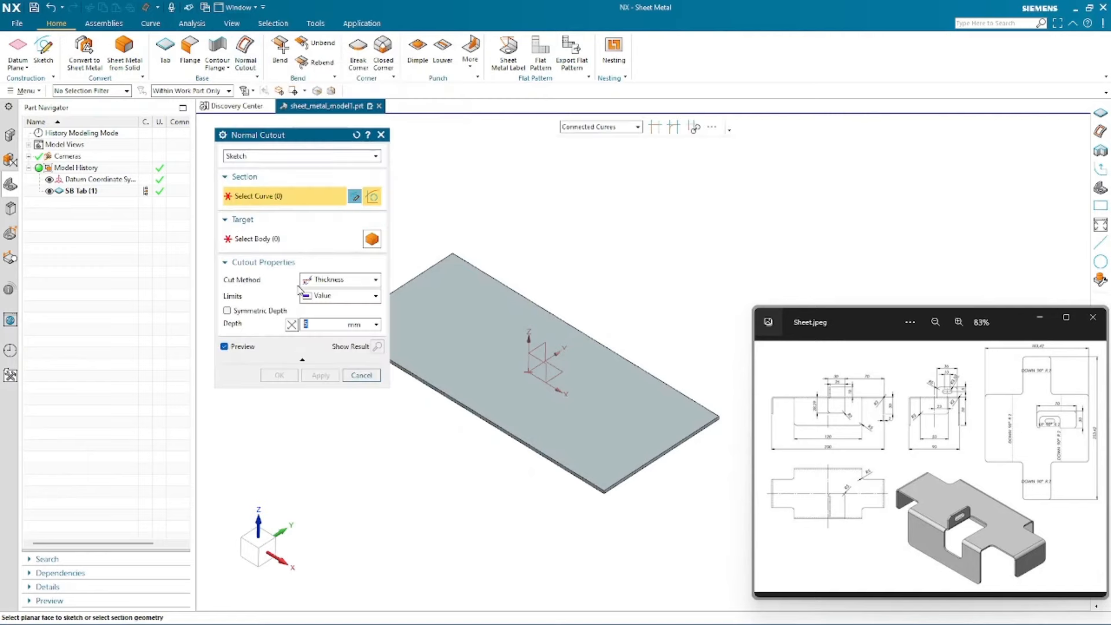
pyautogui.click(354, 198)
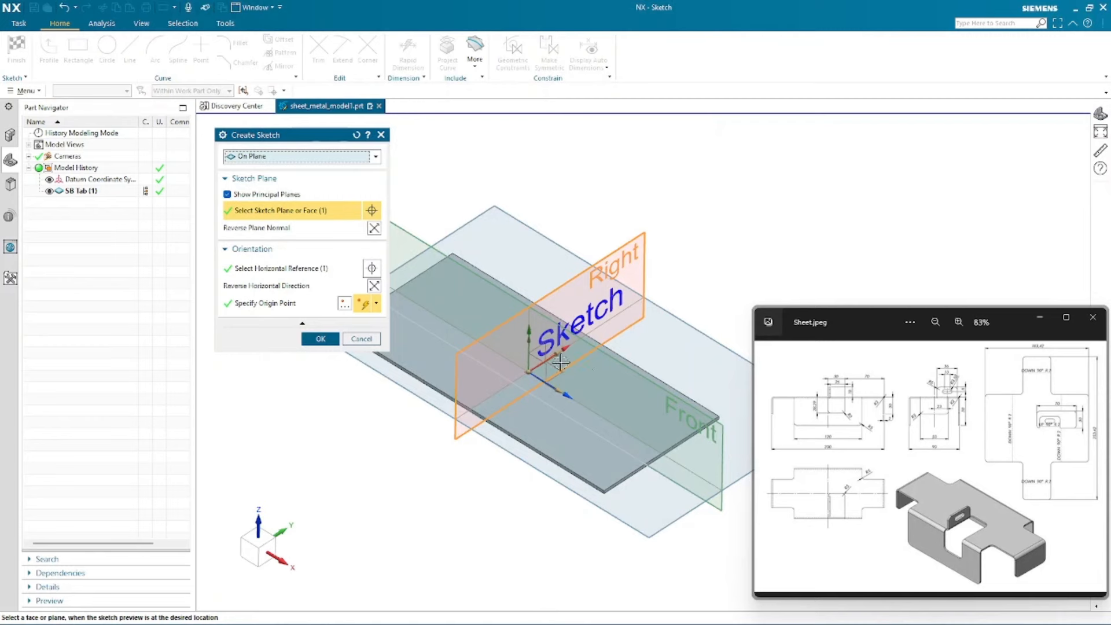
pyautogui.click(243, 91)
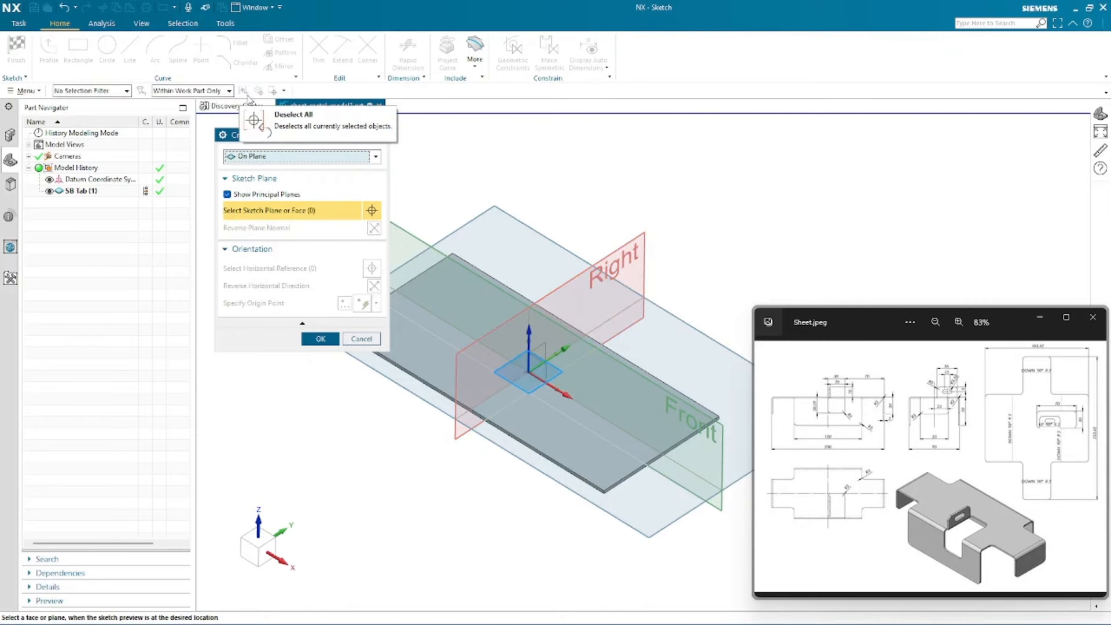
pyautogui.click(554, 369)
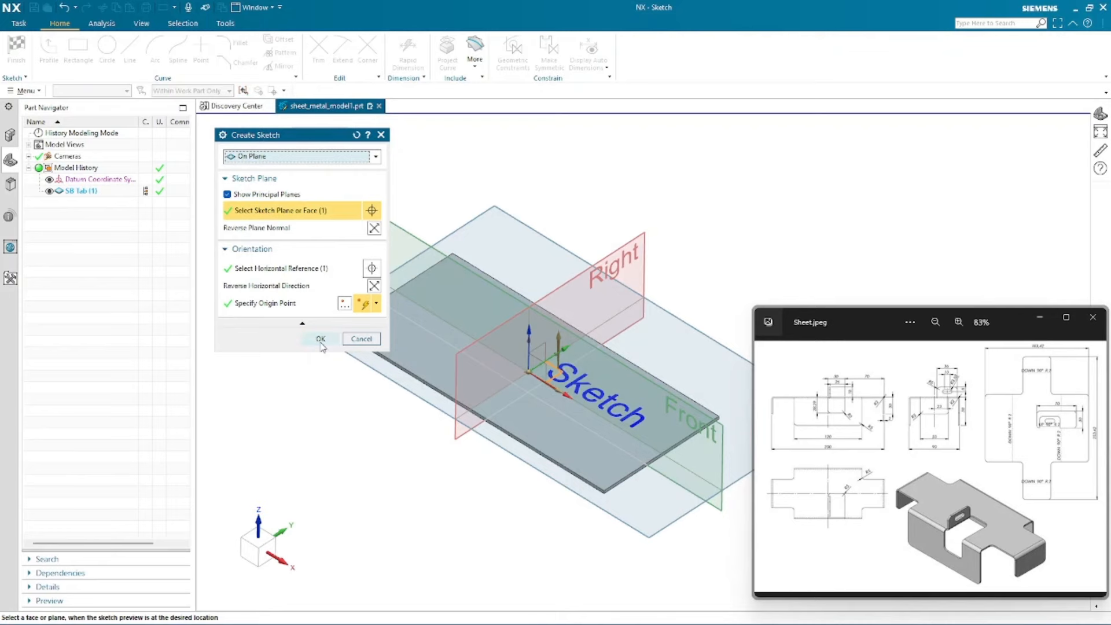
pyautogui.click(319, 340)
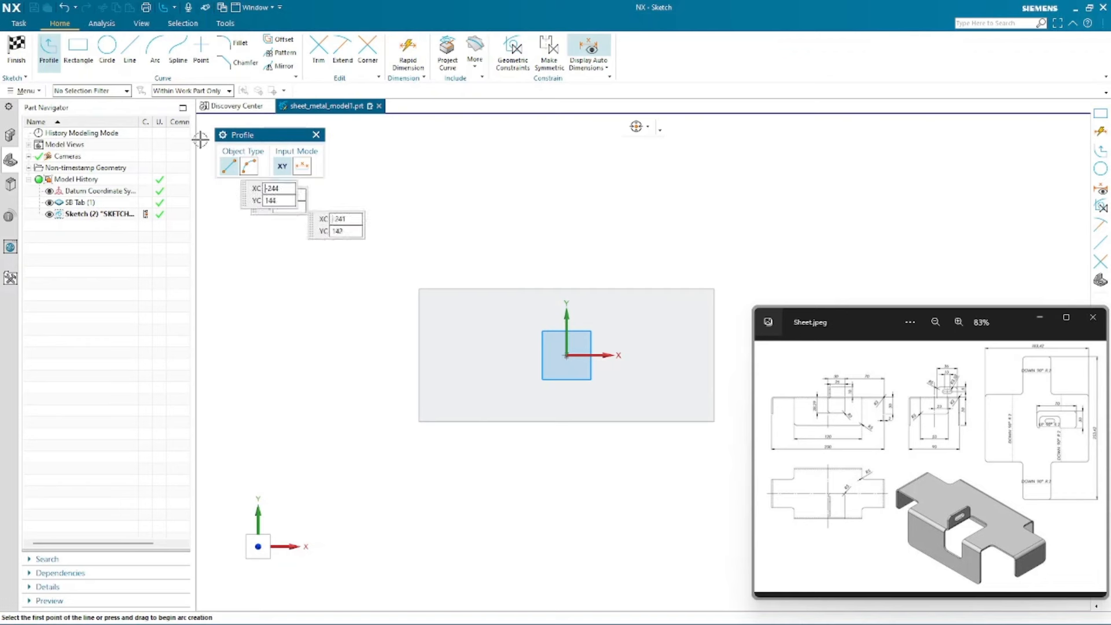
# - Draw two corner rectangles on the tab: about 46 × 22 mm at the upper-left and 45 × 25 mm at the lower-left
pyautogui.click(81, 52)
pyautogui.scroll(1, 632, 376)
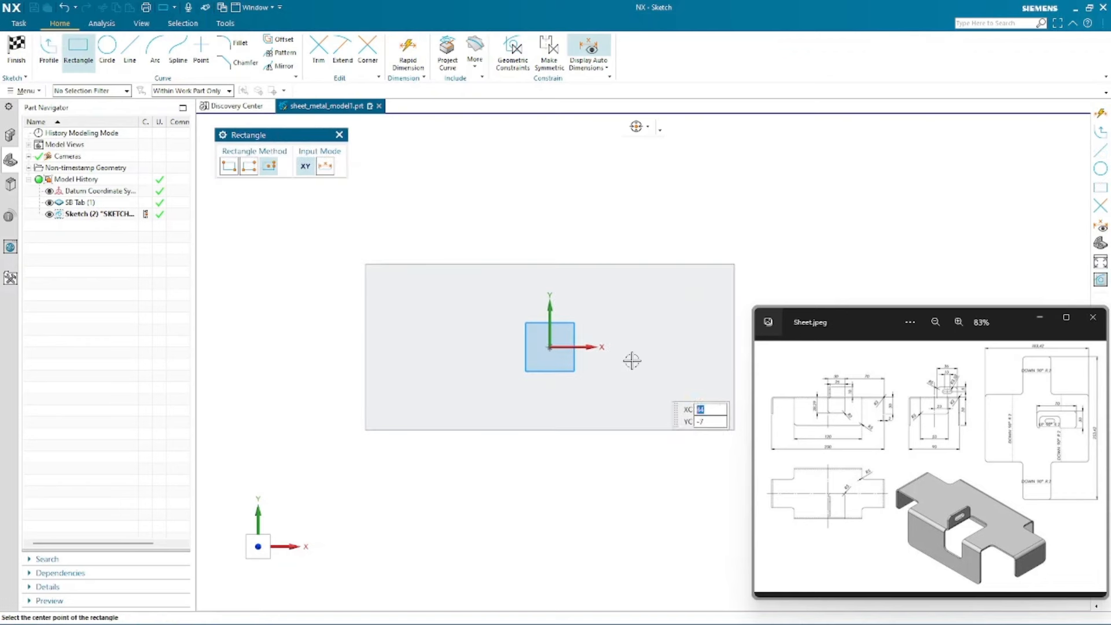
pyautogui.scroll(-1, 241, 326)
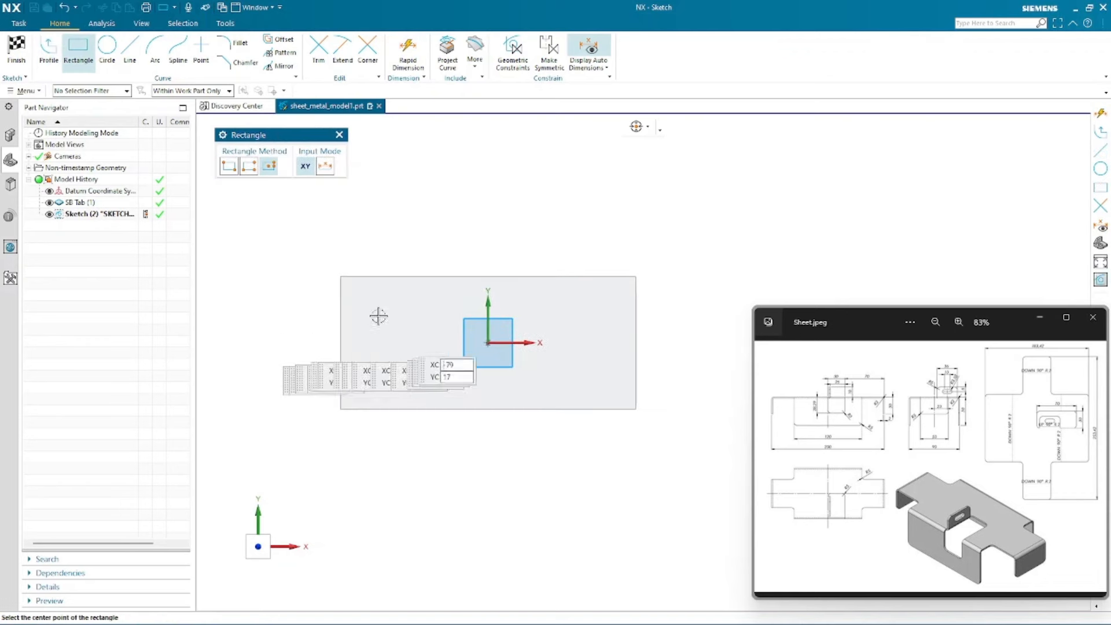
pyautogui.click(342, 277)
pyautogui.click(229, 166)
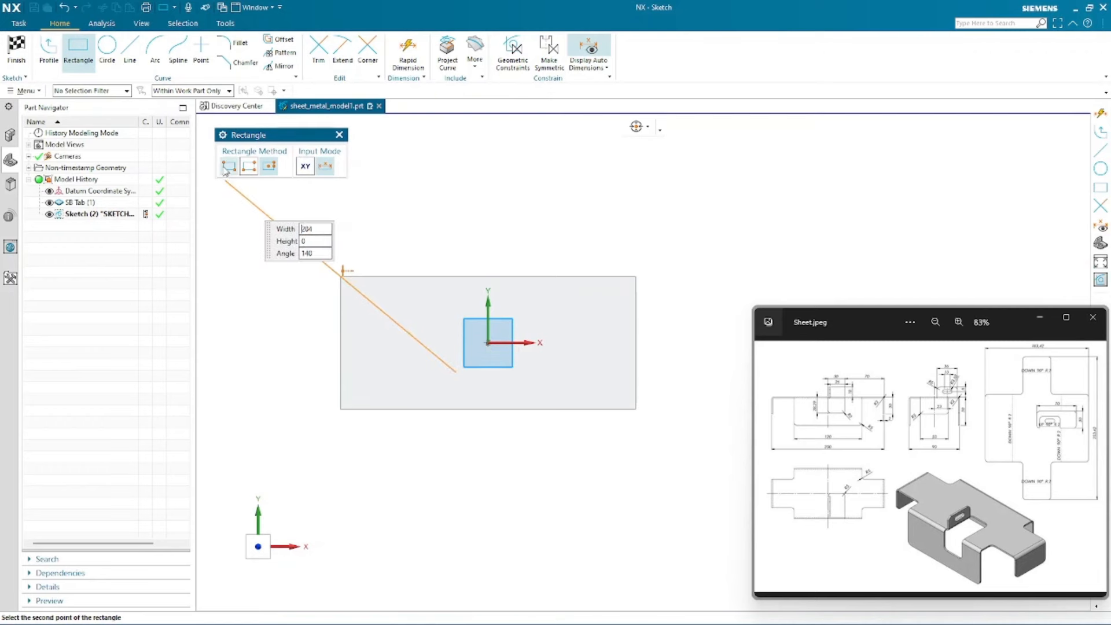
pyautogui.click(409, 309)
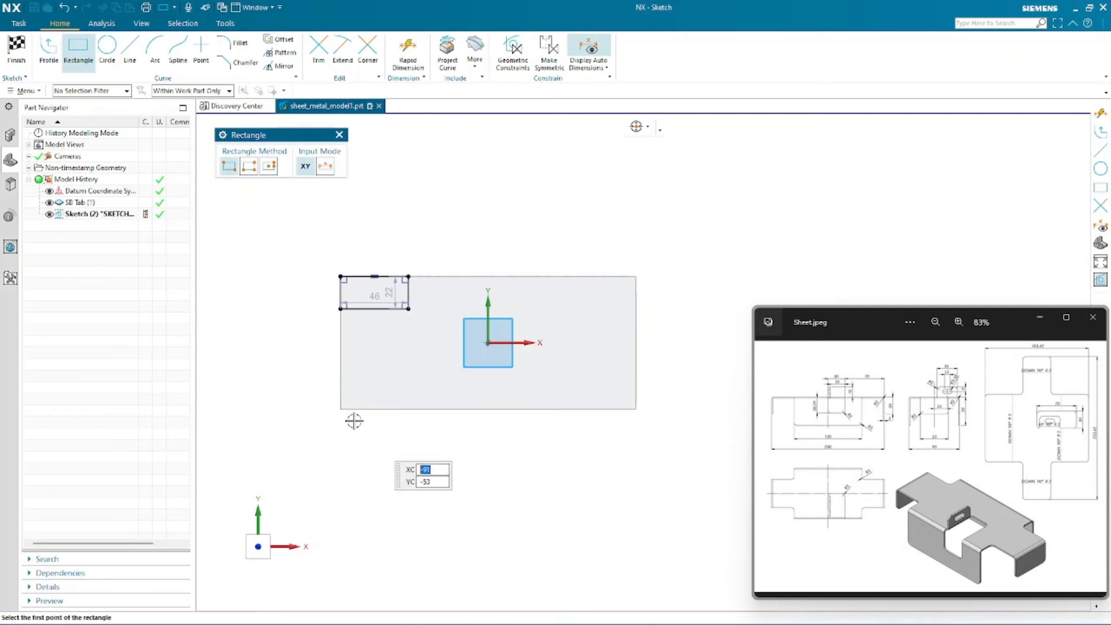
pyautogui.click(340, 408)
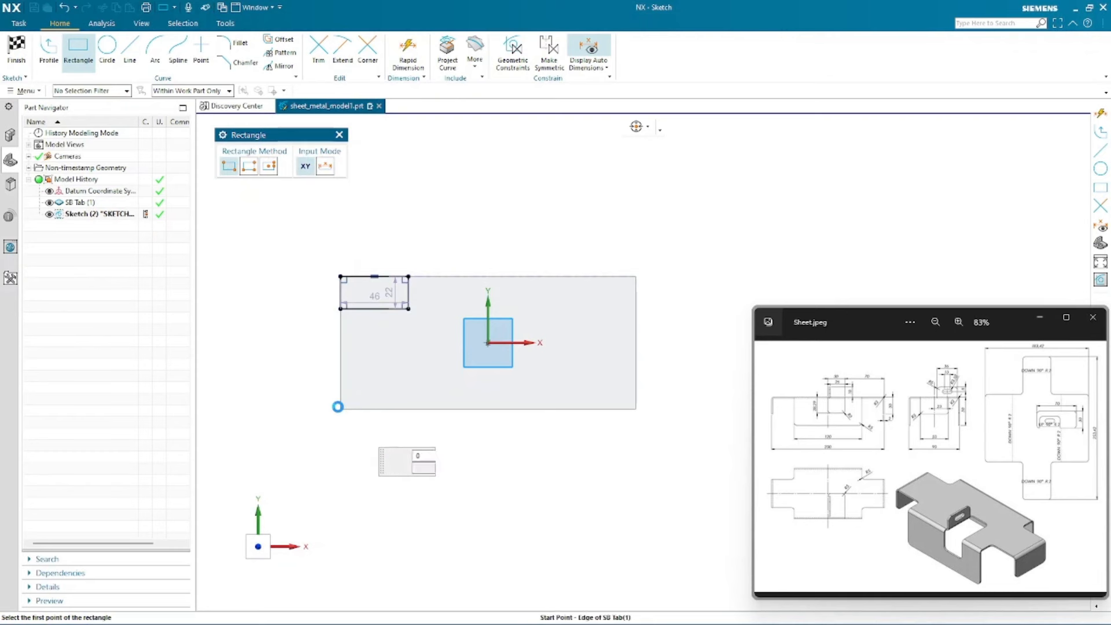
pyautogui.click(407, 372)
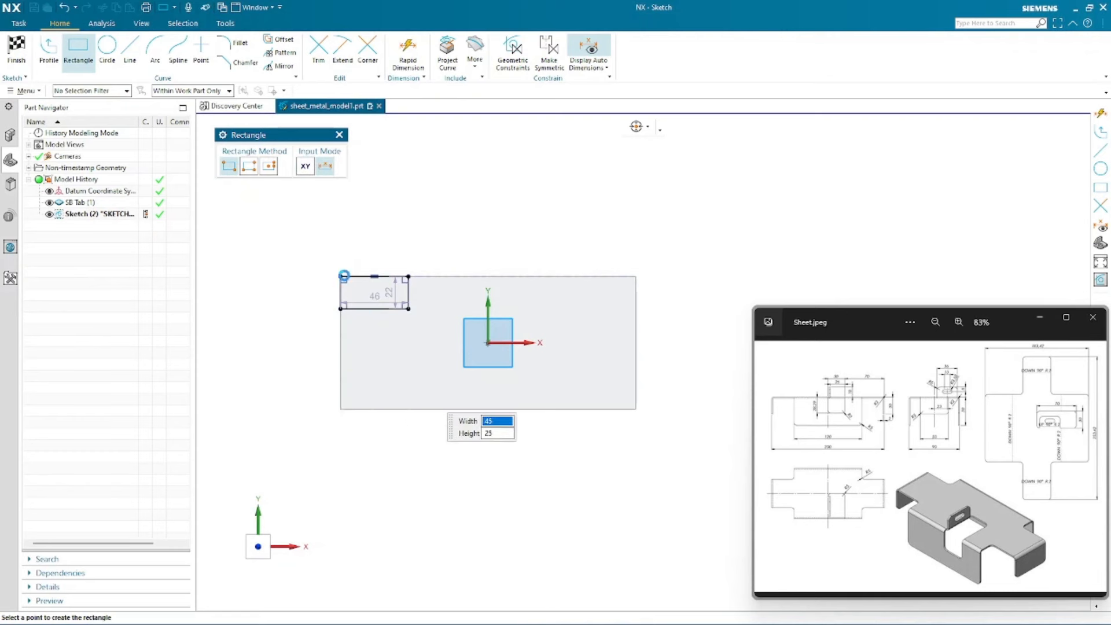
# - Constrain the right edges of the upper-left and lower-left corner rectangles to be equal in length
pyautogui.click(635, 275)
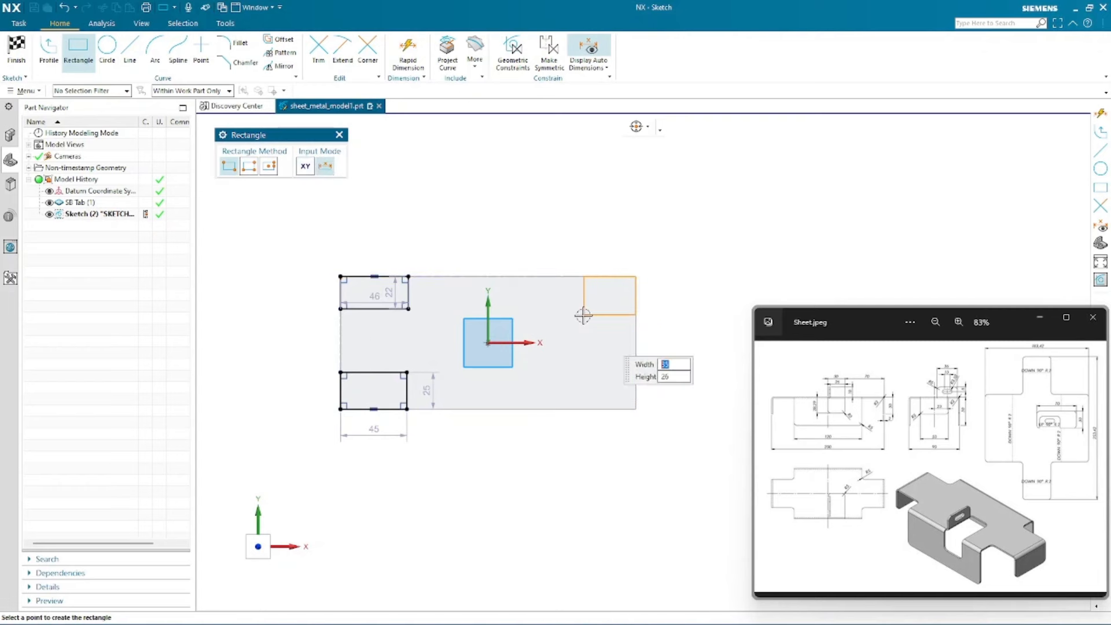
pyautogui.press('Escape')
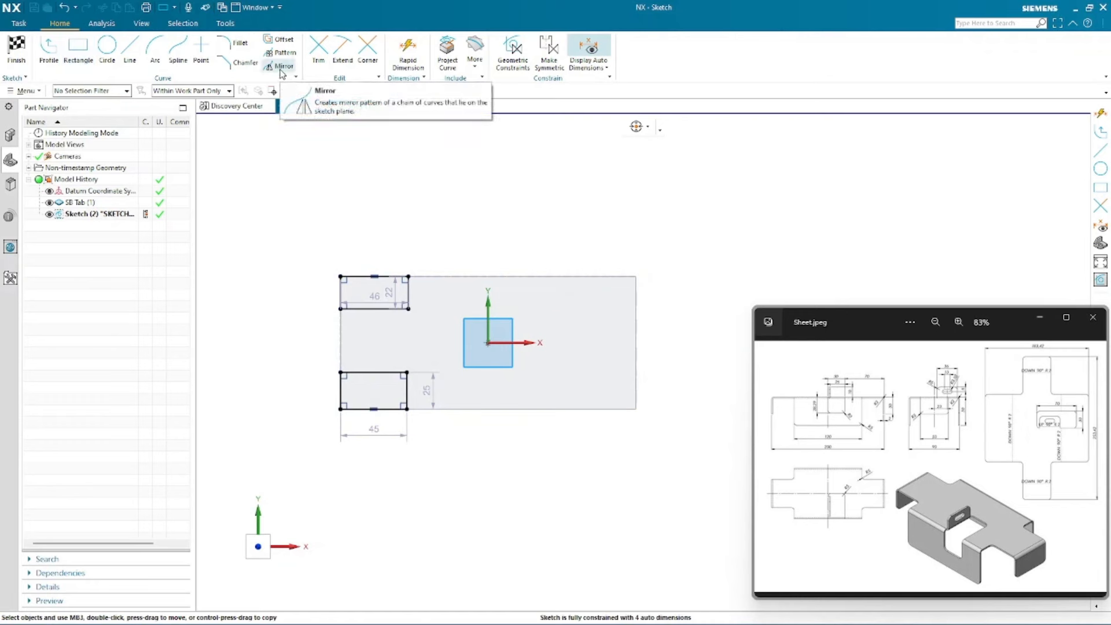
pyautogui.scroll(2, 451, 240)
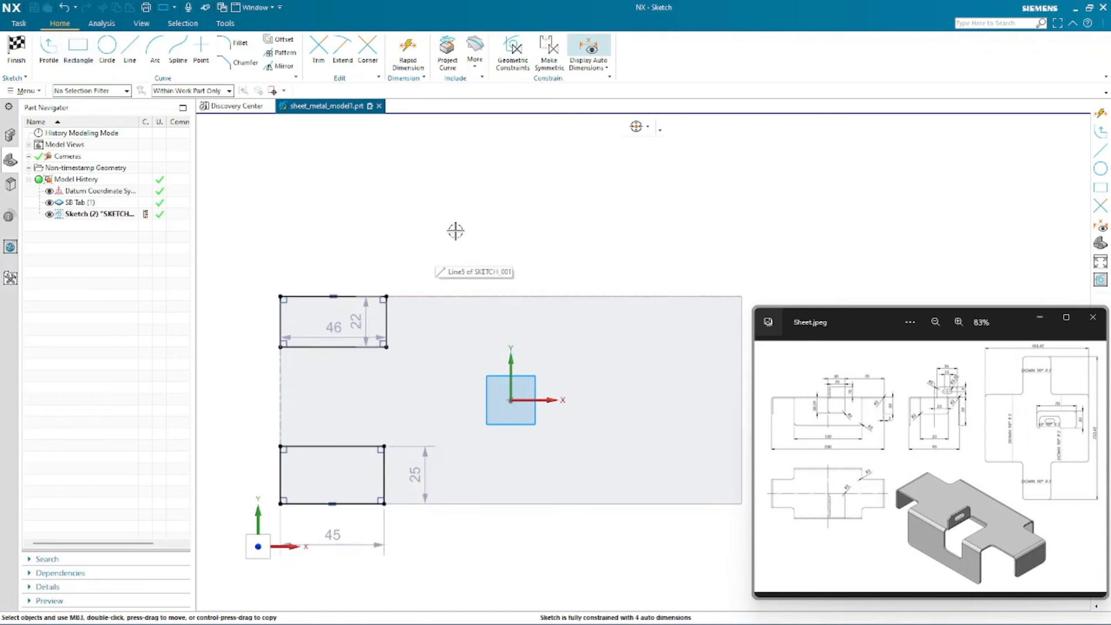
pyautogui.scroll(-1, 522, 234)
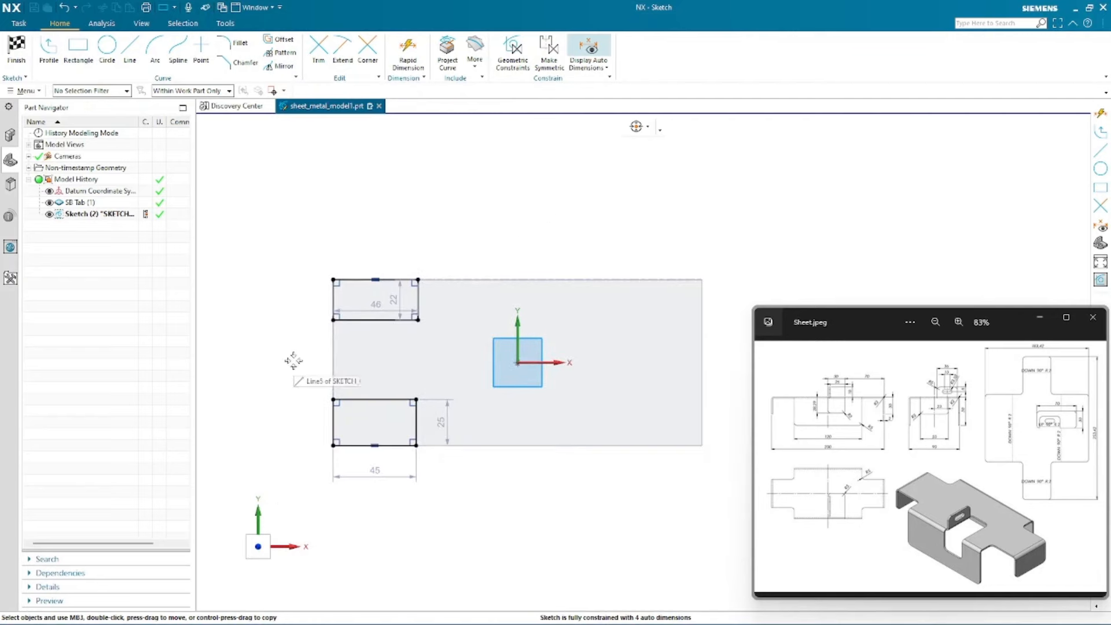
pyautogui.scroll(1, 382, 360)
pyautogui.scroll(1, 273, 351)
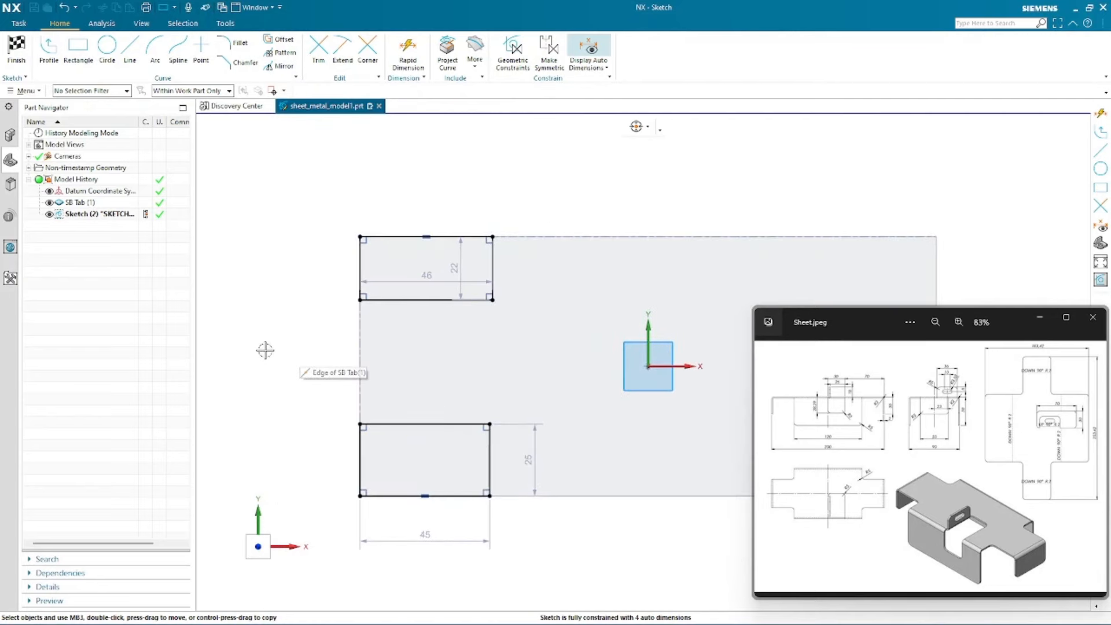
pyautogui.scroll(-1, 267, 368)
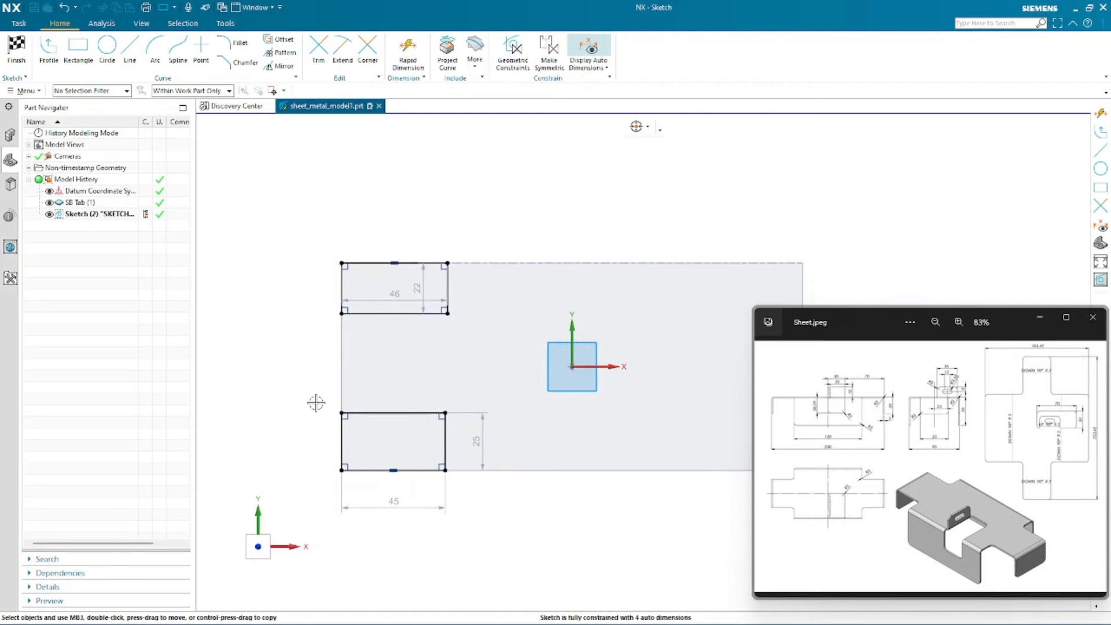
pyautogui.click(447, 278)
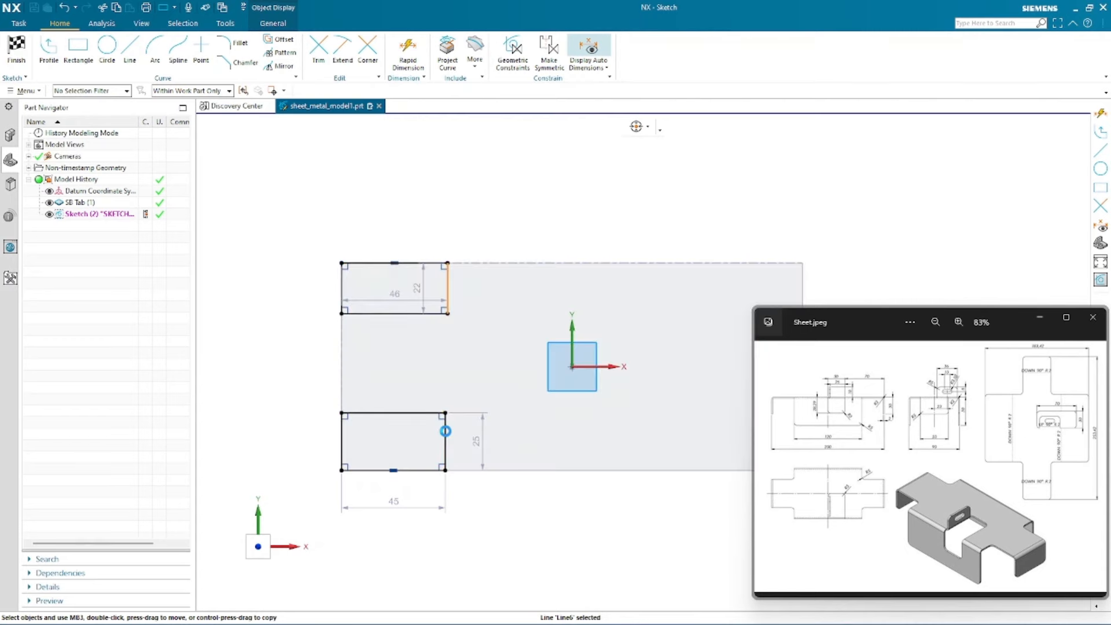
pyautogui.click(445, 431)
pyautogui.click(634, 397)
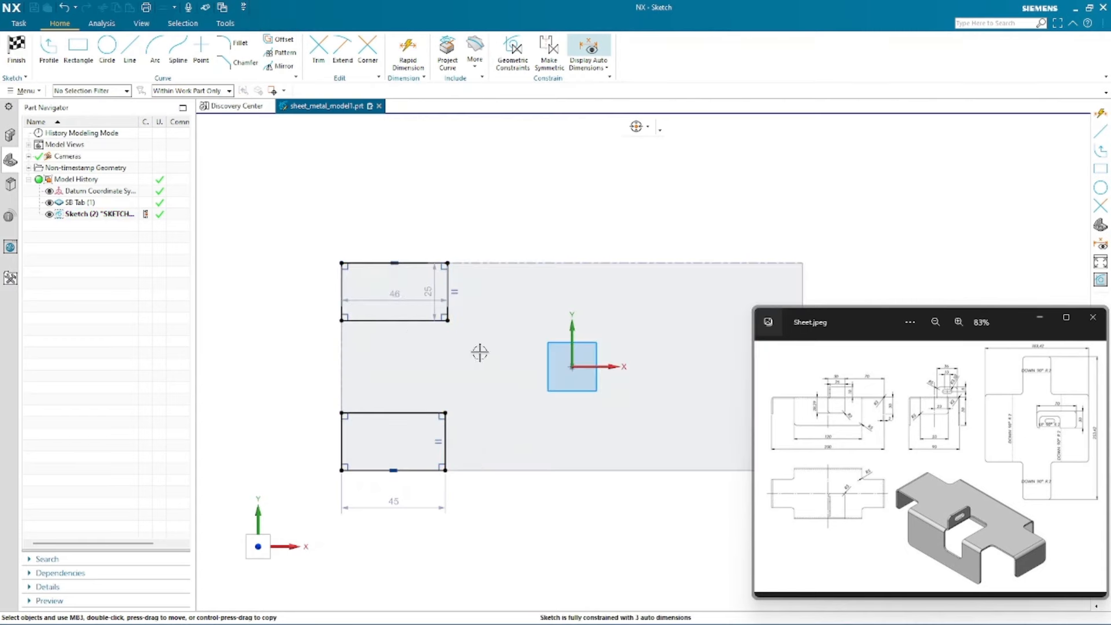
# - Make the facing horizontal edges of the two left rectangles equal and move their width and height dimensions clear of the rectangles
pyautogui.click(383, 320)
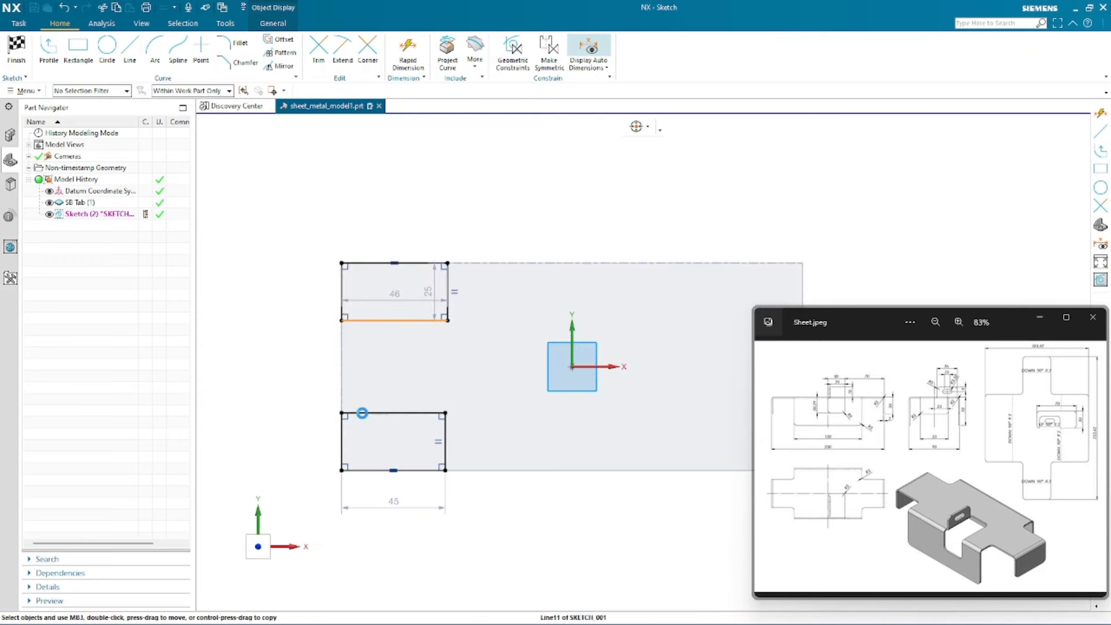
pyautogui.click(362, 414)
pyautogui.click(550, 379)
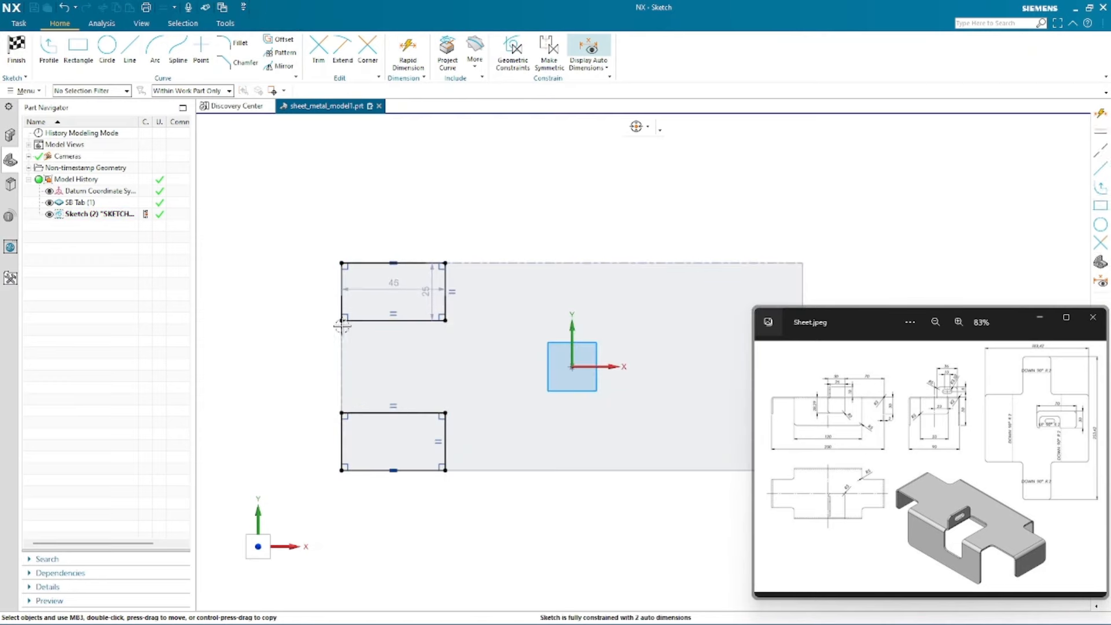
pyautogui.scroll(1, 255, 325)
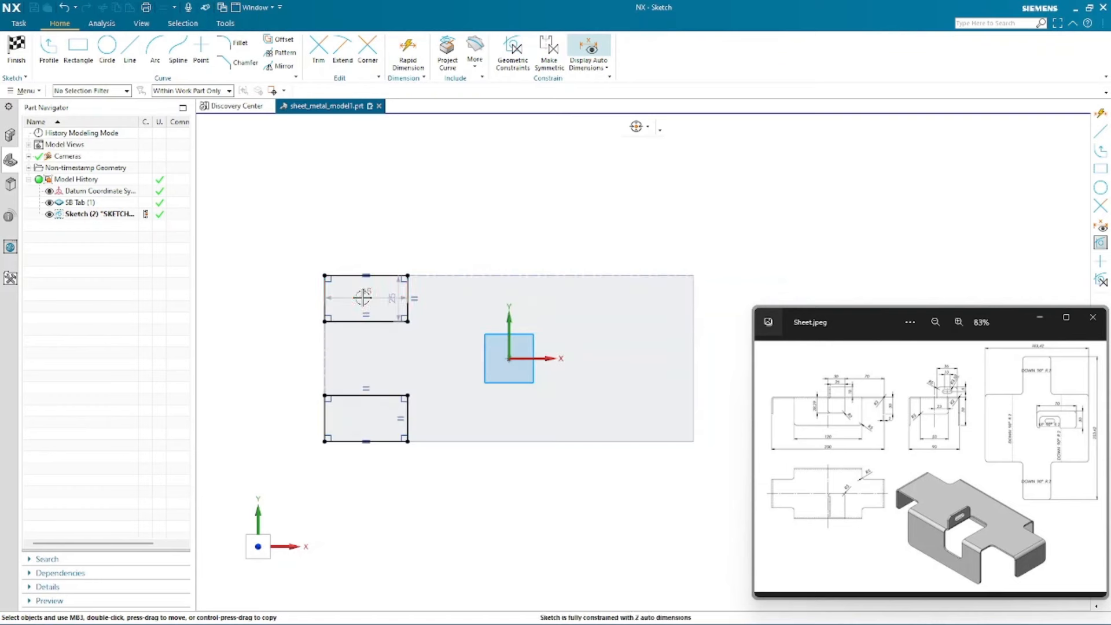
pyautogui.moveTo(362, 296); pyautogui.dragTo(373, 221)
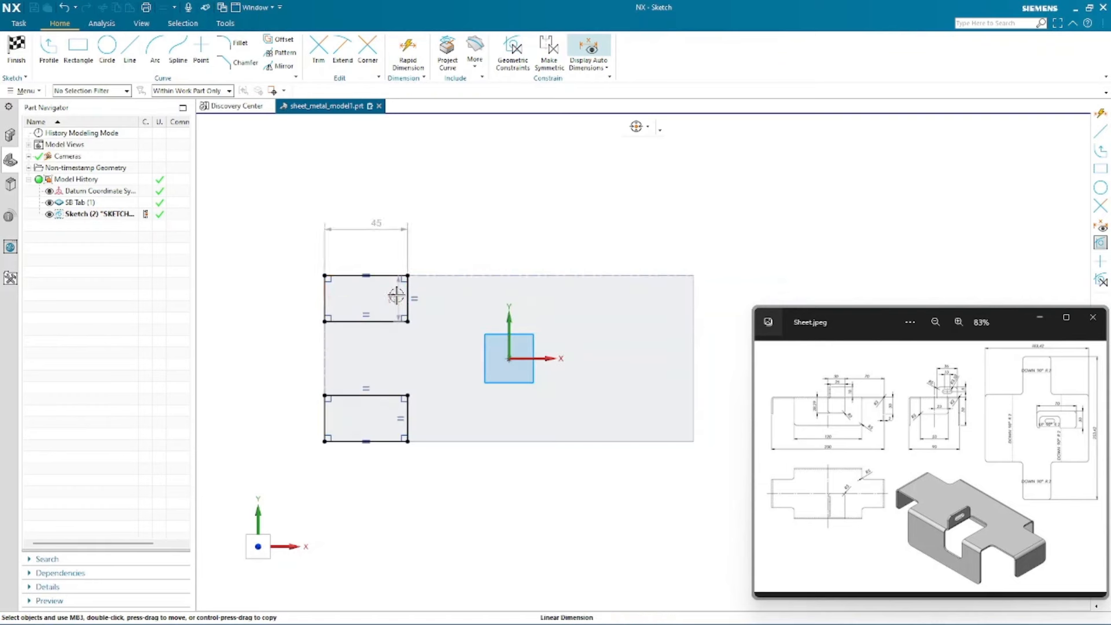
pyautogui.moveTo(396, 295); pyautogui.dragTo(447, 297)
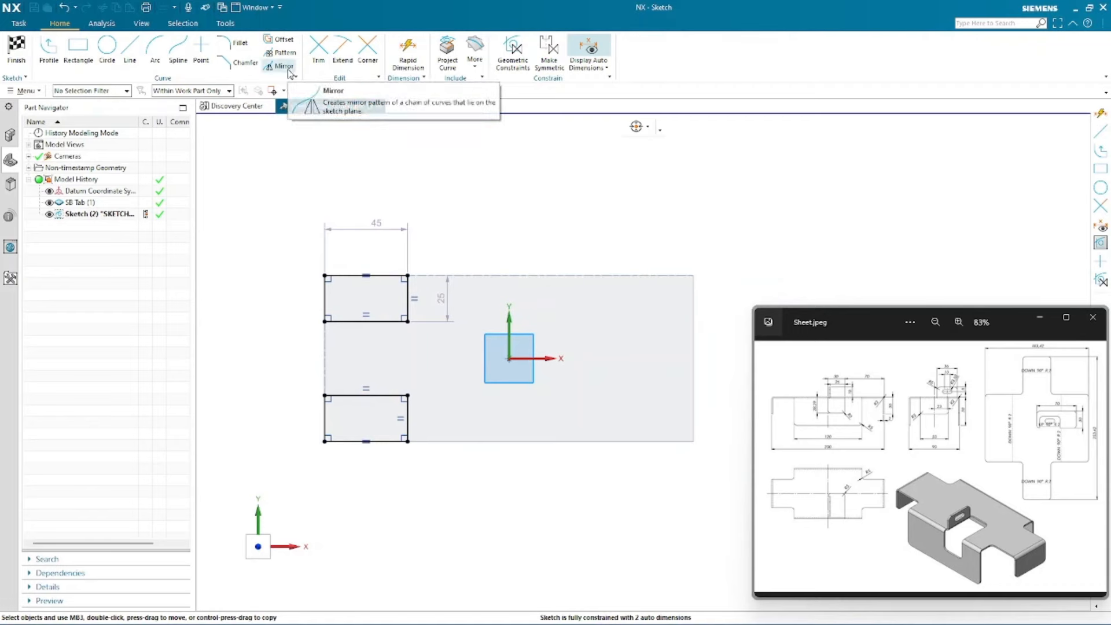
# - Mirror both left corner rectangles about the sketch Y axis, limiting selection to curves within the active sketch
pyautogui.click(288, 70)
pyautogui.scroll(-1, 528, 483)
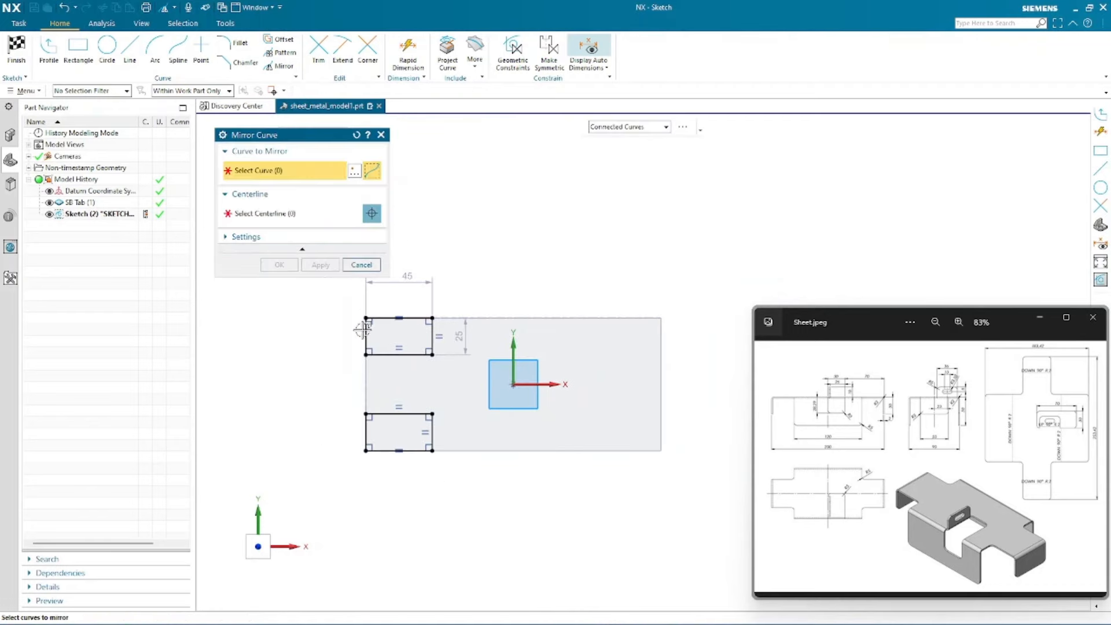
pyautogui.moveTo(320, 293)
pyautogui.mouseDown()
pyautogui.moveTo(435, 507)
pyautogui.moveTo(443, 503)
pyautogui.mouseUp()
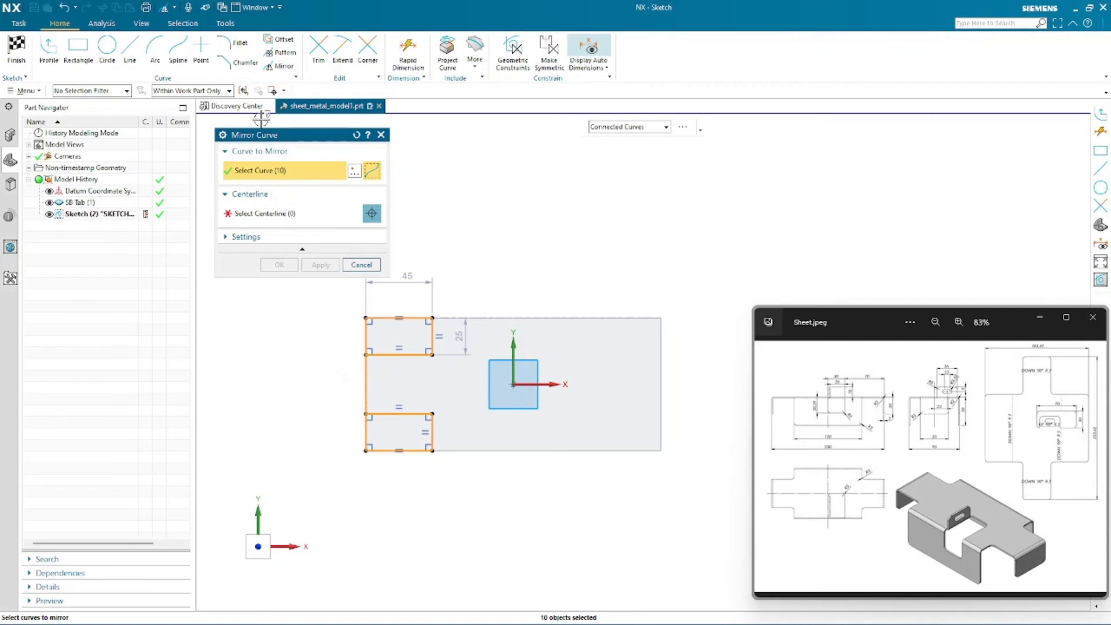
pyautogui.click(244, 91)
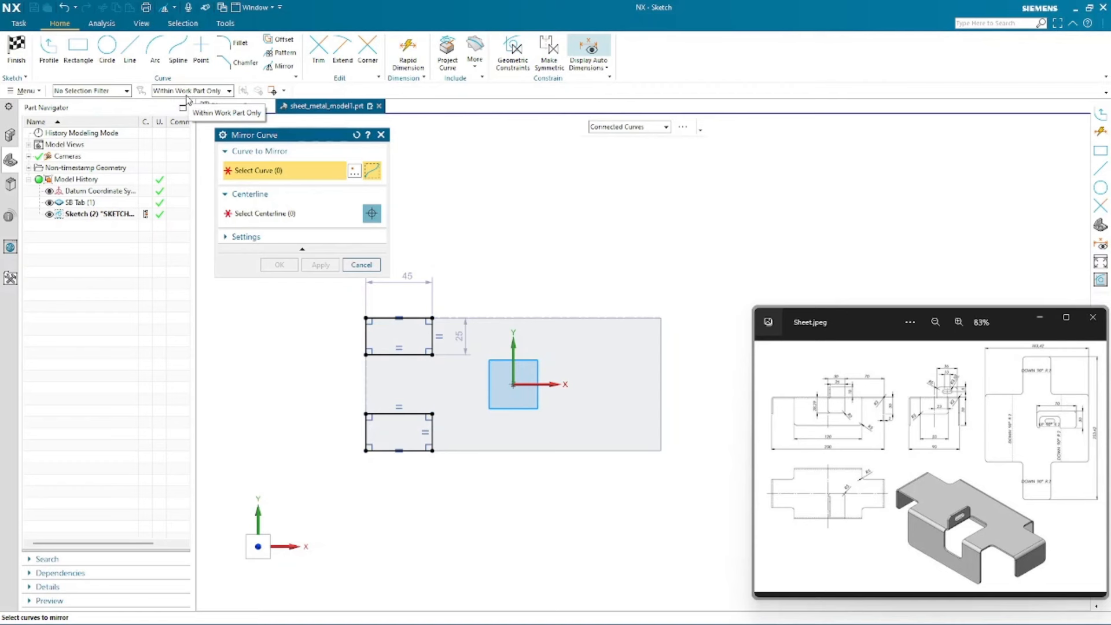
pyautogui.click(229, 91)
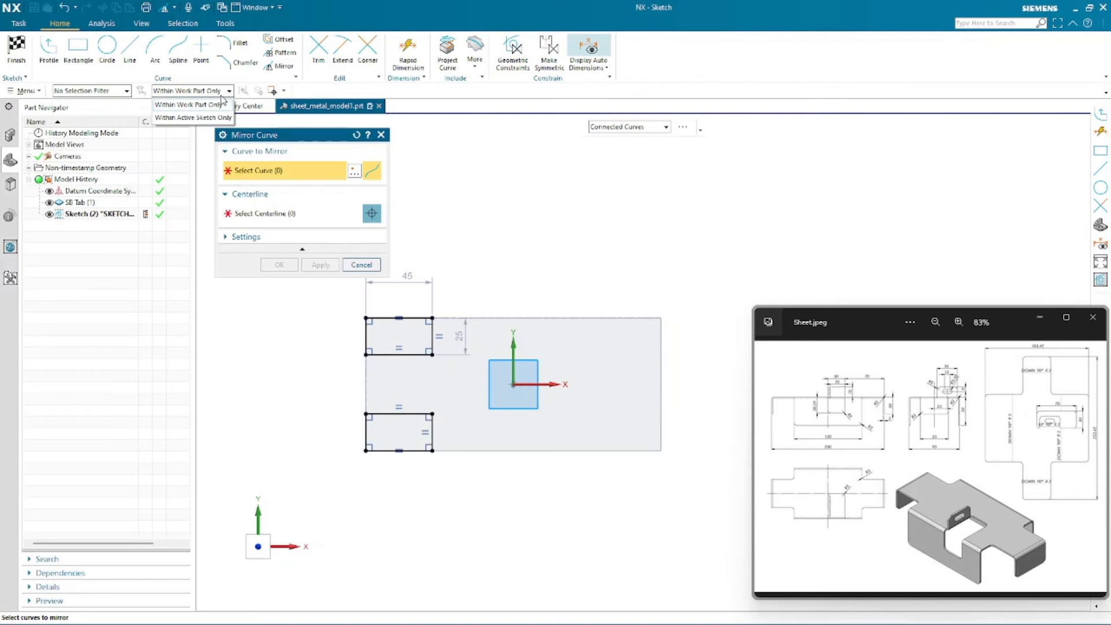
pyautogui.click(193, 118)
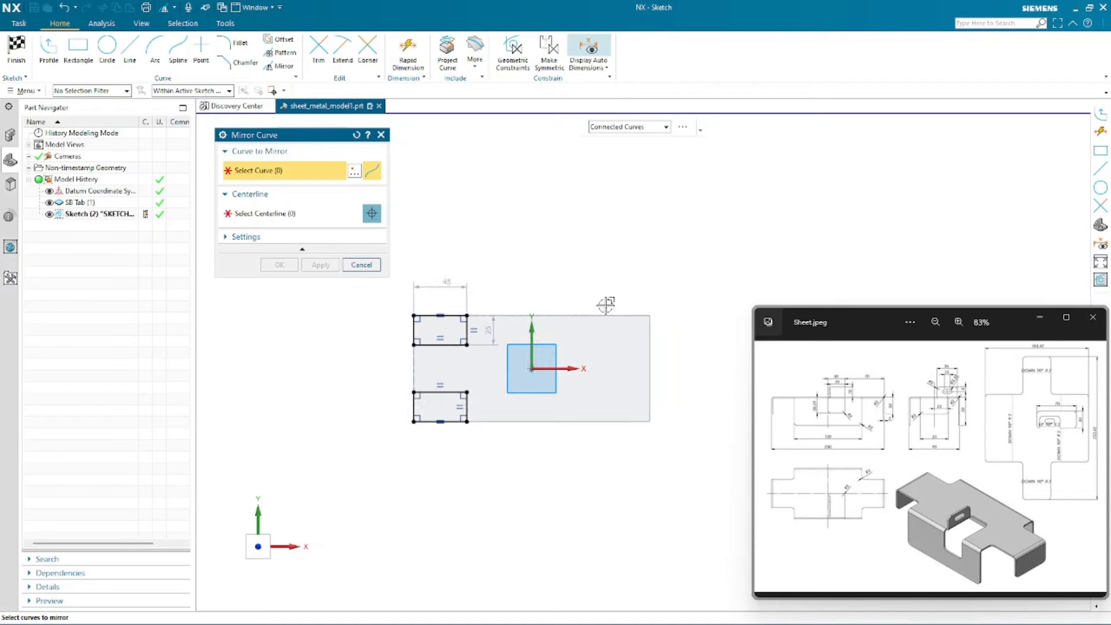
pyautogui.scroll(-1, 605, 305)
pyautogui.moveTo(393, 300); pyautogui.dragTo(492, 442)
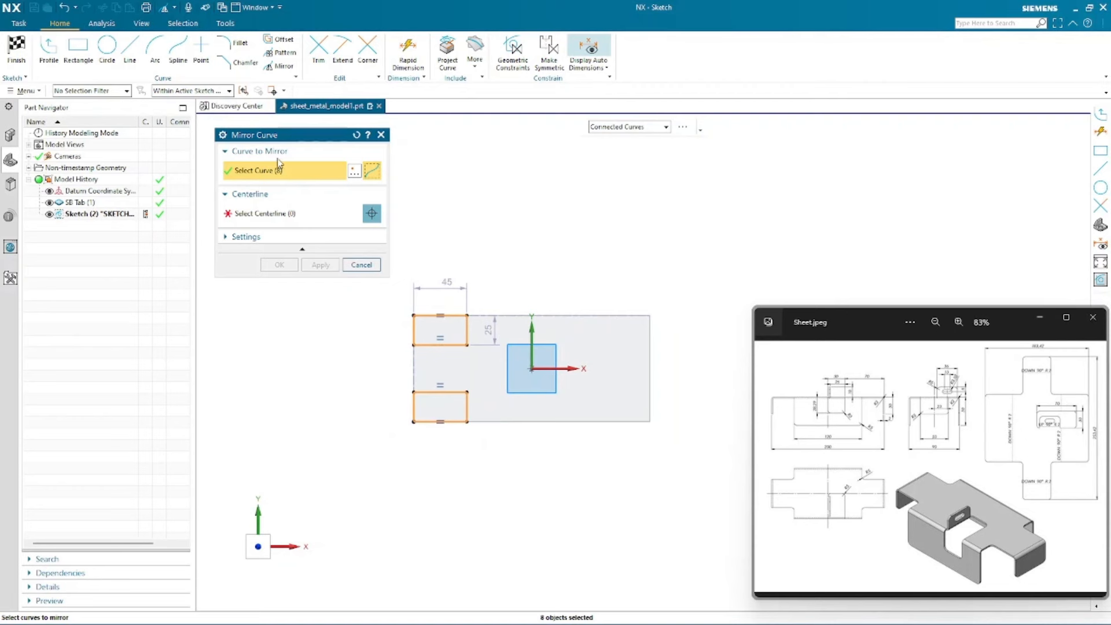
pyautogui.click(286, 217)
pyautogui.click(531, 343)
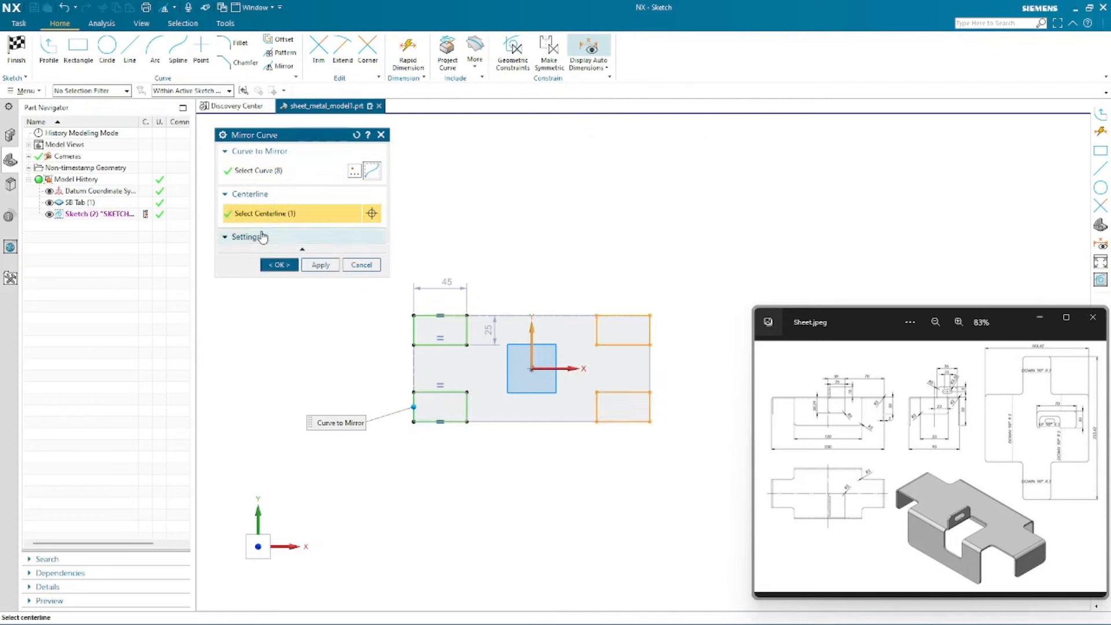
pyautogui.click(268, 237)
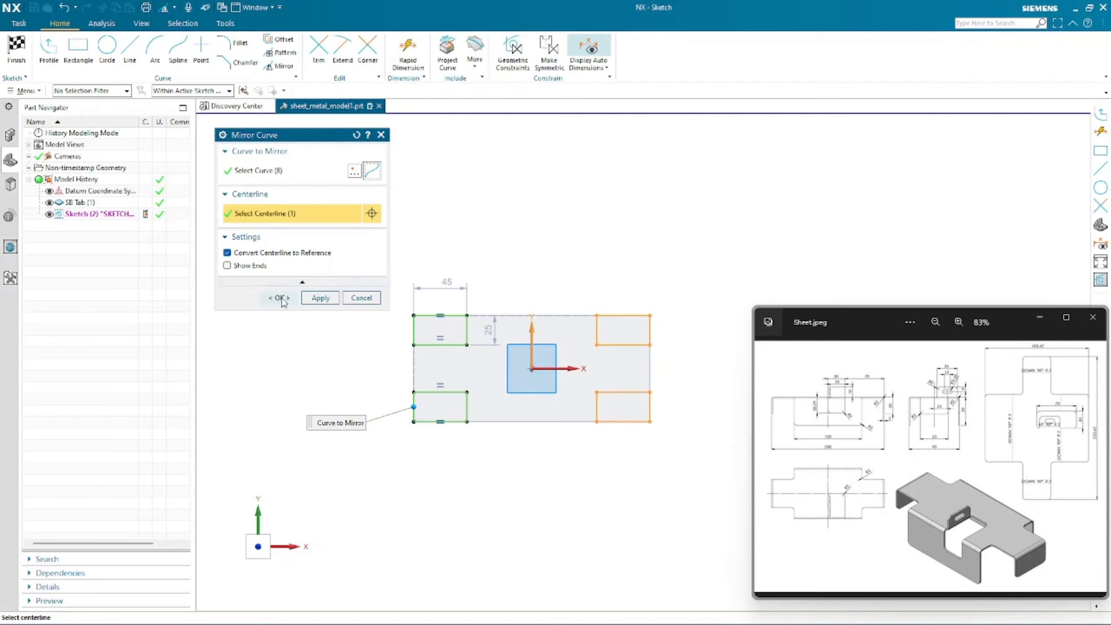
pyautogui.click(280, 298)
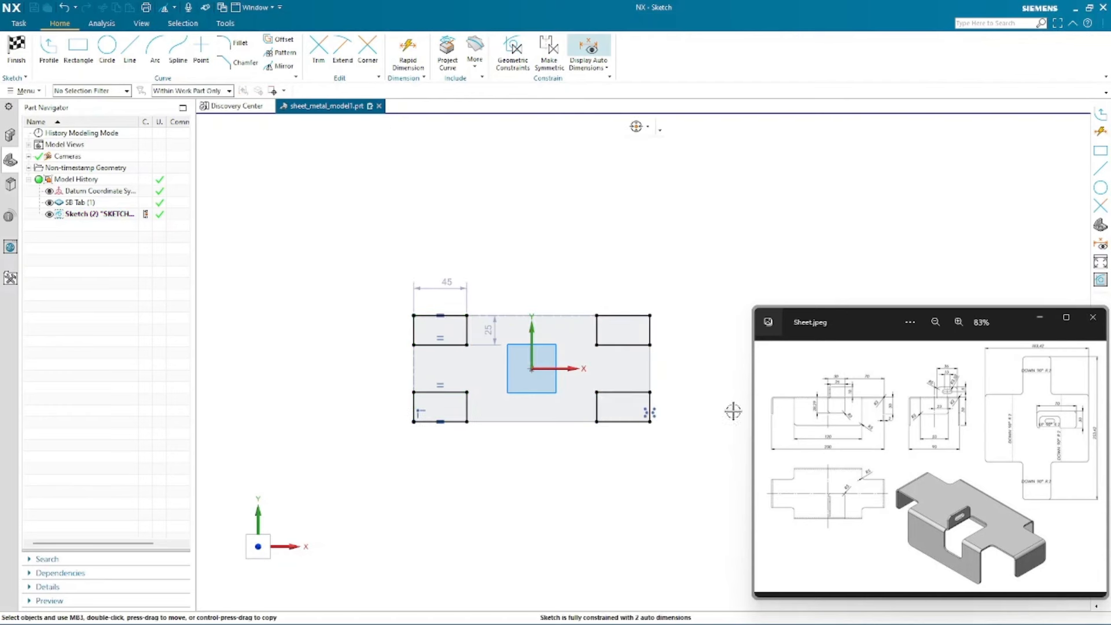
# - Dimension the horizontal gap between the two upper corner rectangles as 120 mm
pyautogui.scroll(2, 653, 371)
pyautogui.scroll(-1, 644, 223)
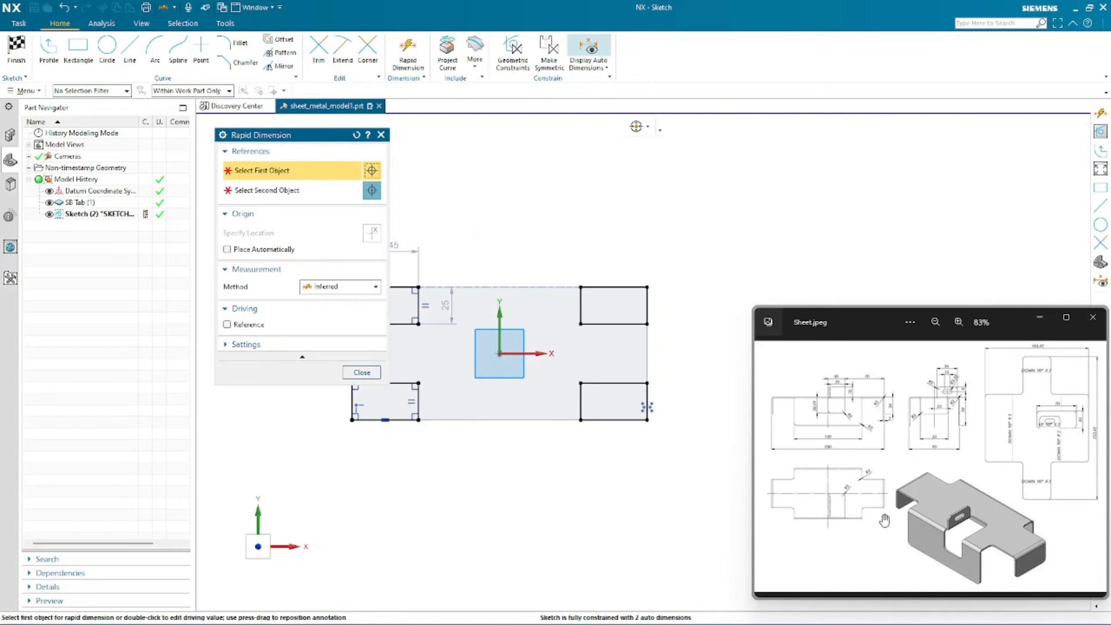
pyautogui.scroll(1, 884, 521)
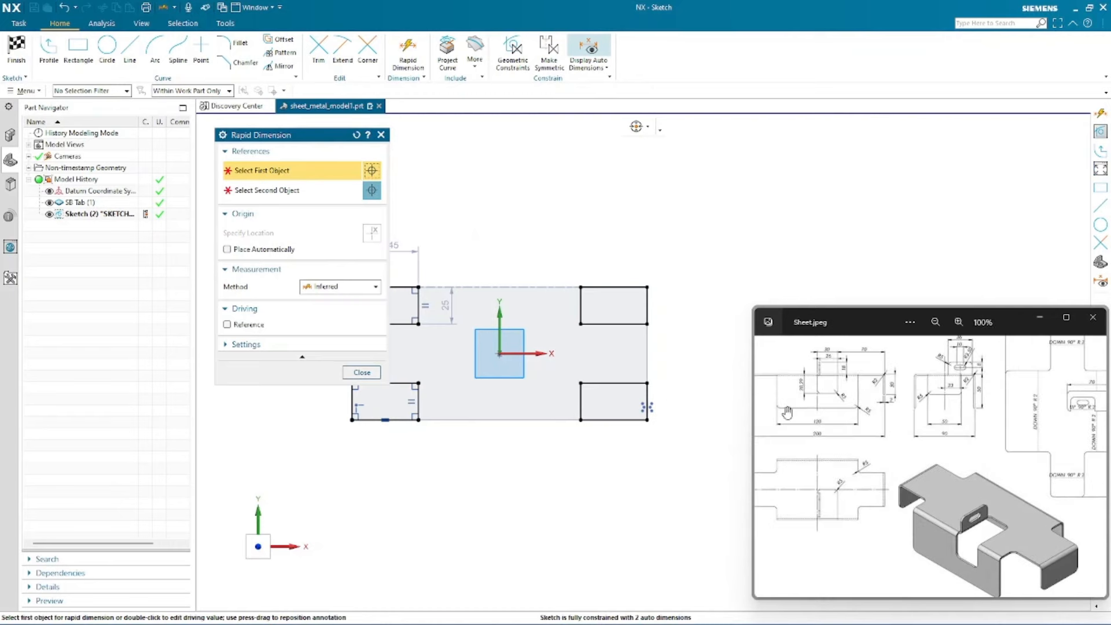
pyautogui.moveTo(903, 419); pyautogui.dragTo(931, 448)
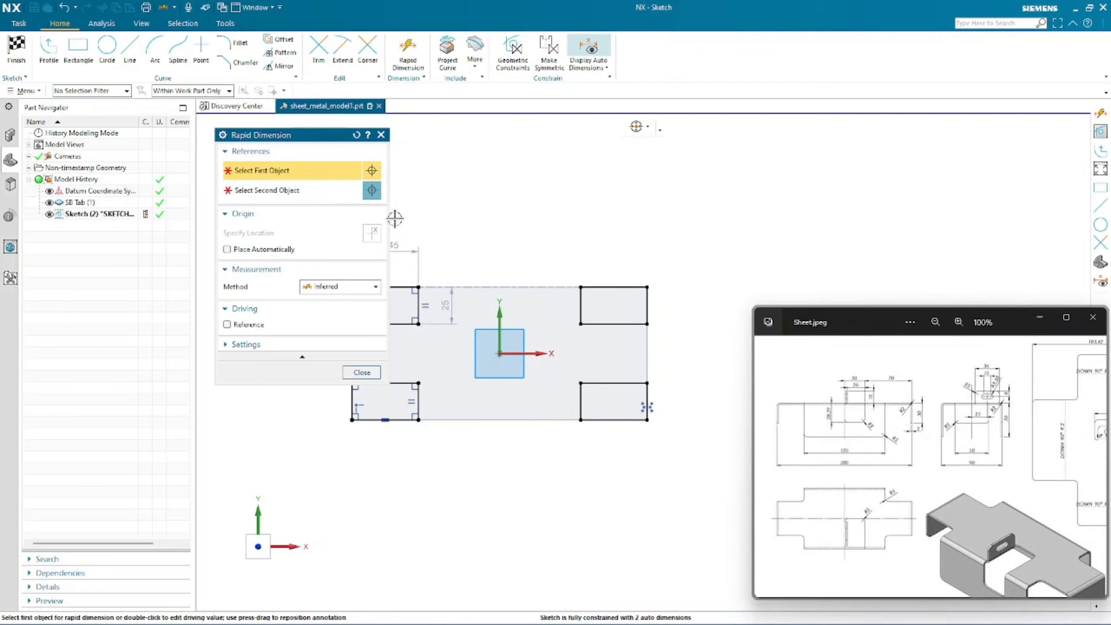
pyautogui.click(418, 299)
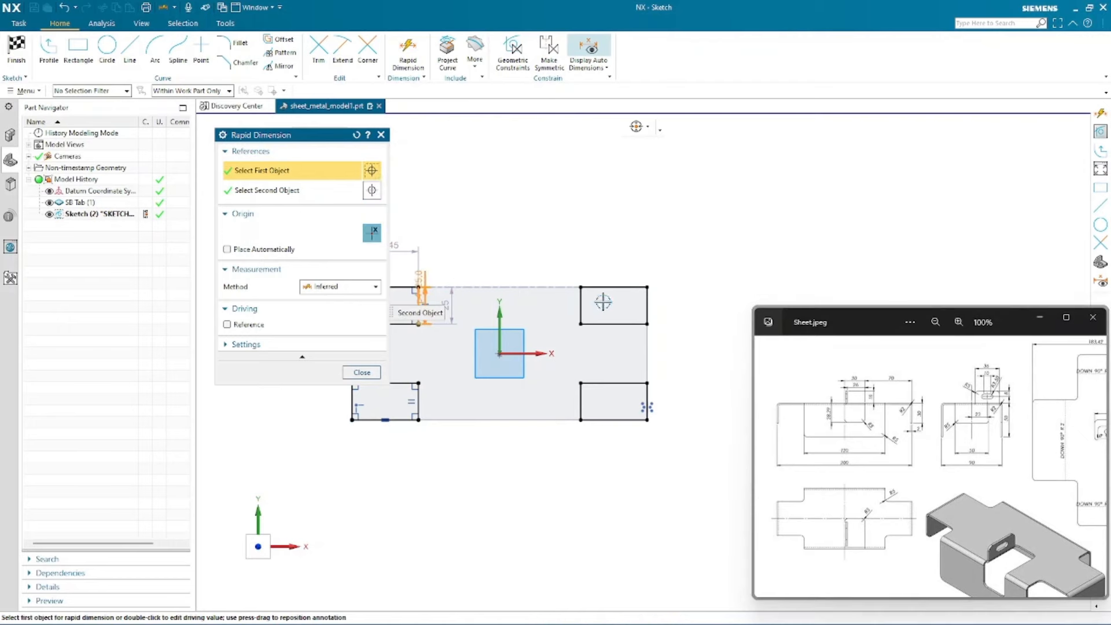
pyautogui.click(578, 293)
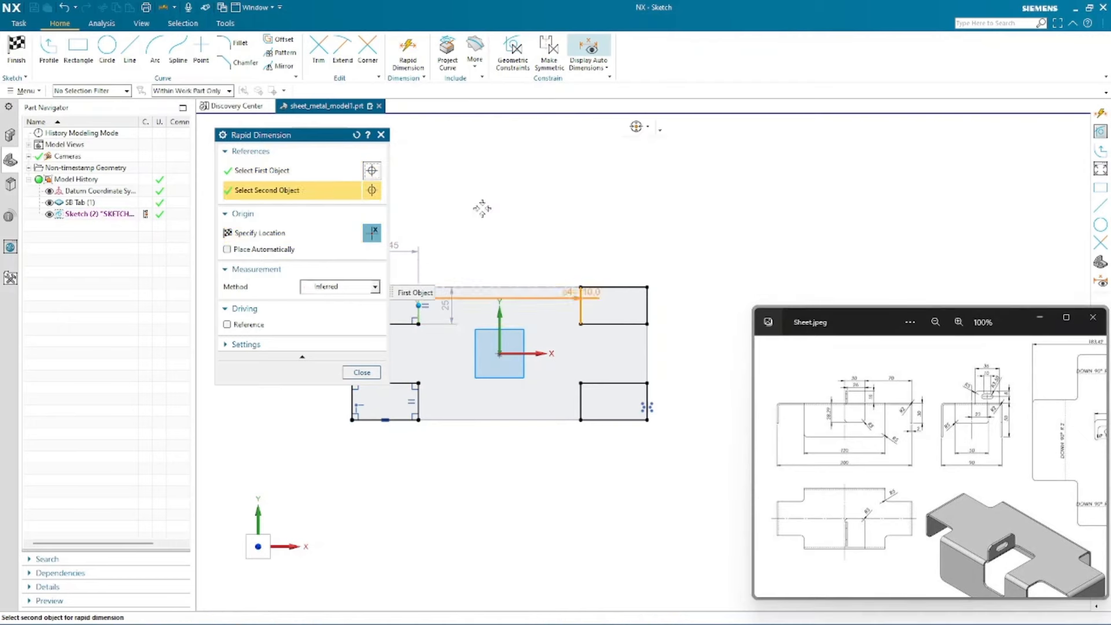
pyautogui.click(497, 210)
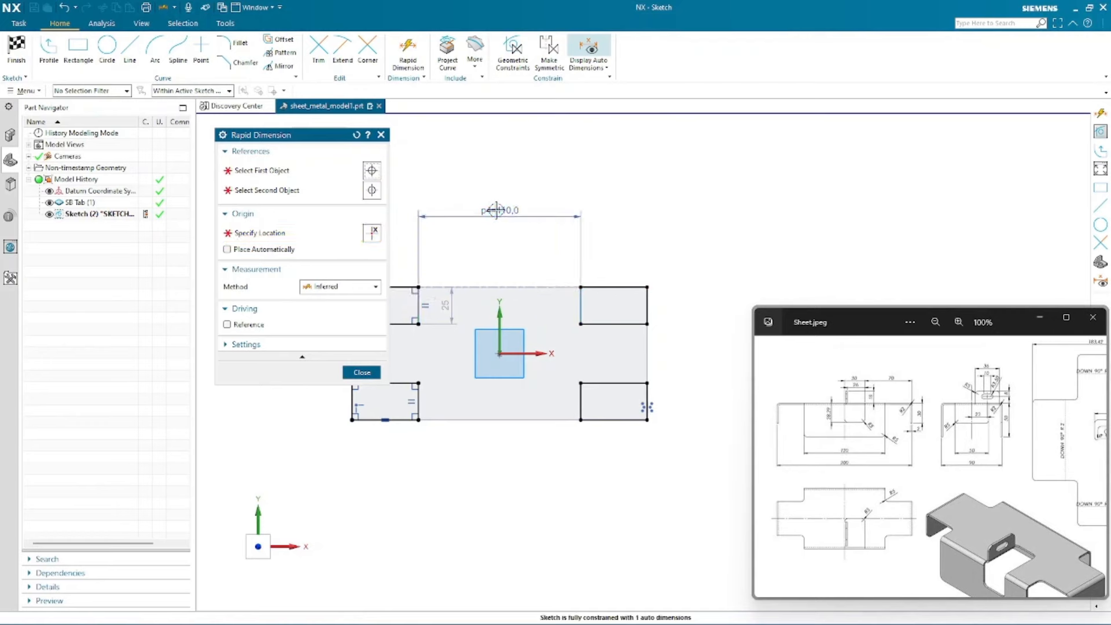
pyautogui.write('120')
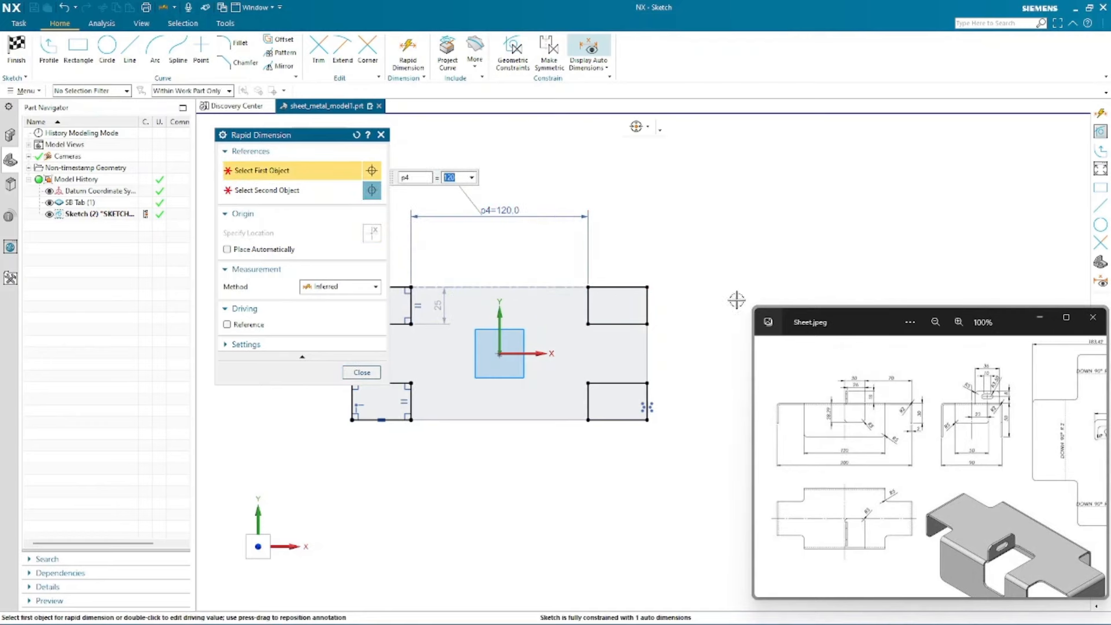
pyautogui.press('Return')
# - Dimension the vertical gap between the two left corner rectangles as 50 mm
pyautogui.scroll(-3, 413, 305)
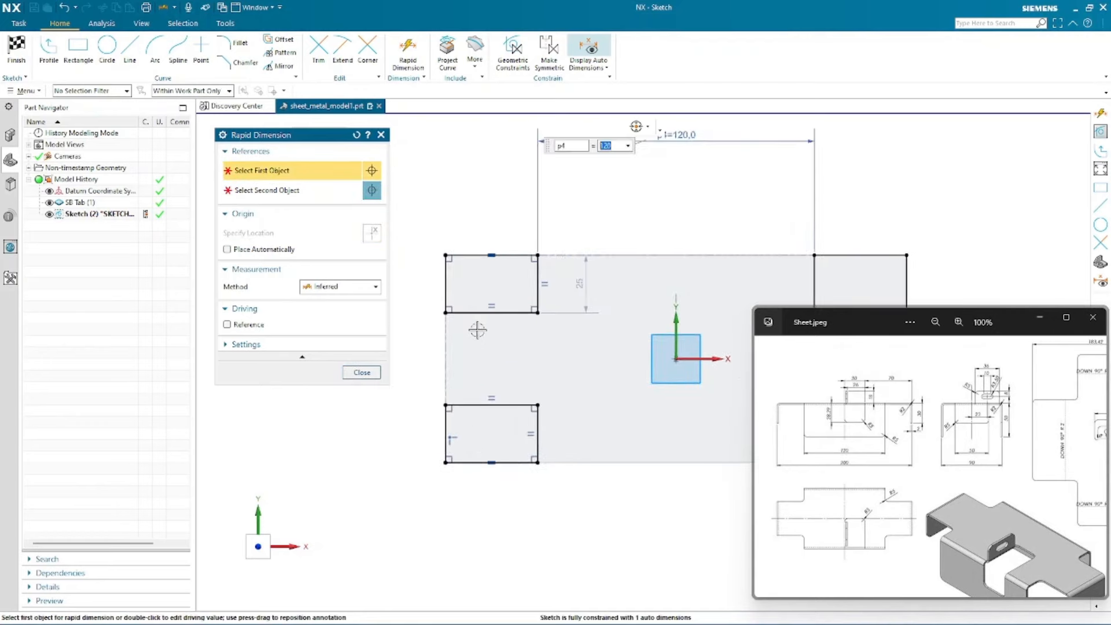
pyautogui.click(473, 315)
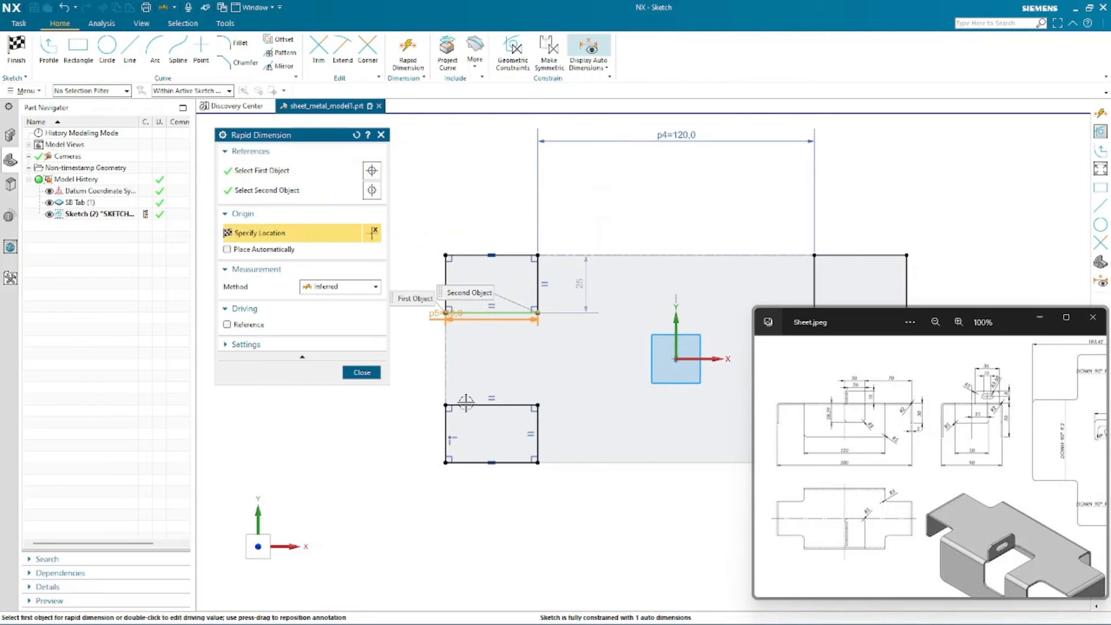
pyautogui.click(466, 403)
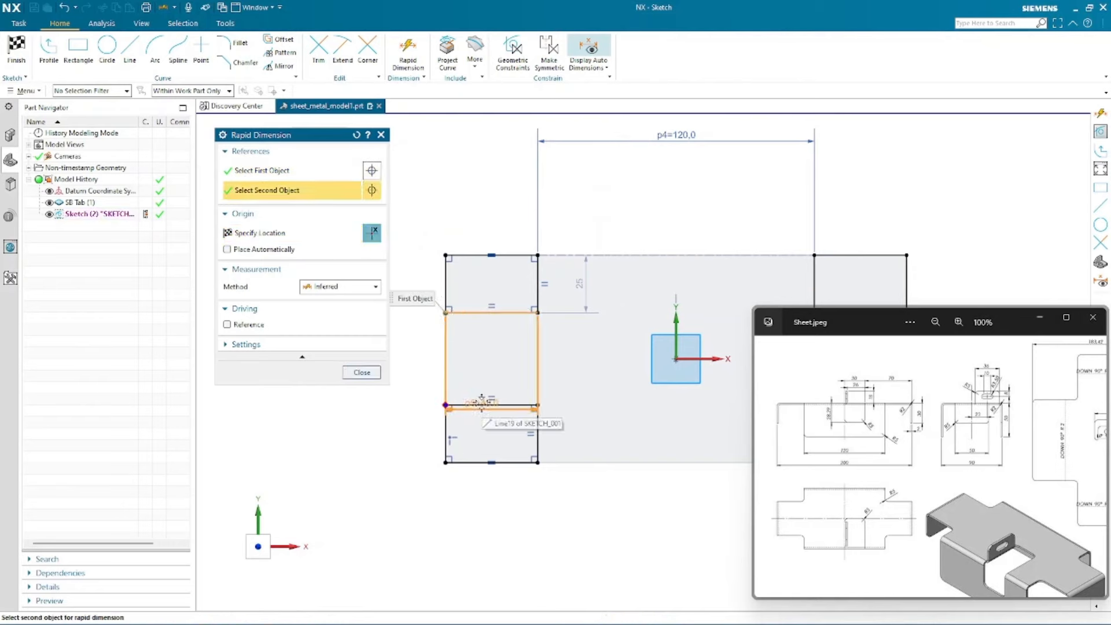
pyautogui.click(407, 359)
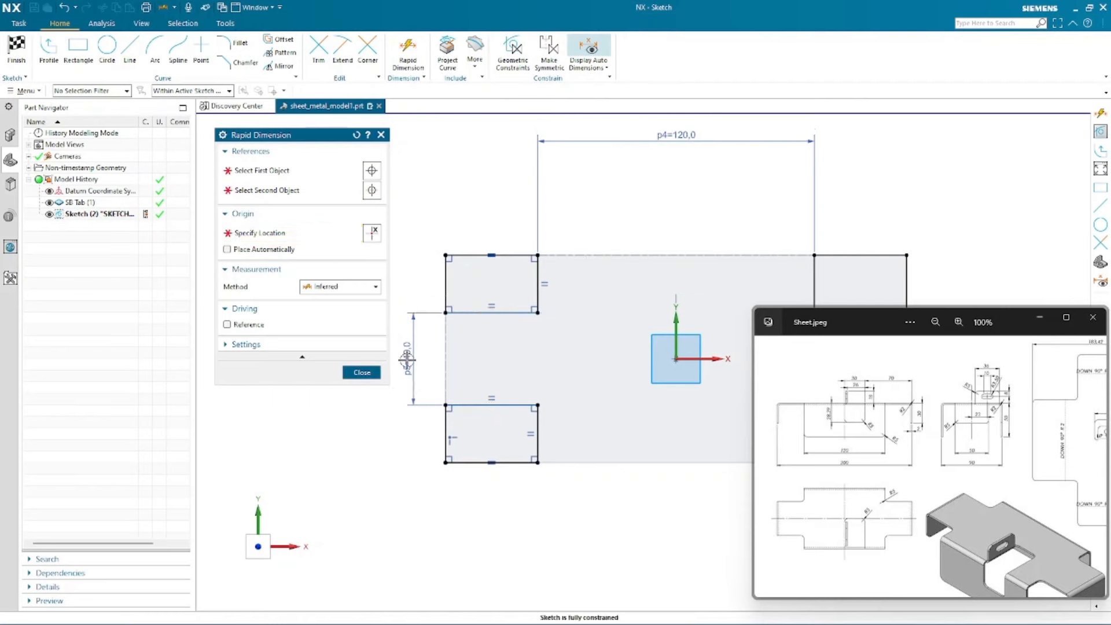
pyautogui.write('50')
pyautogui.press('Return')
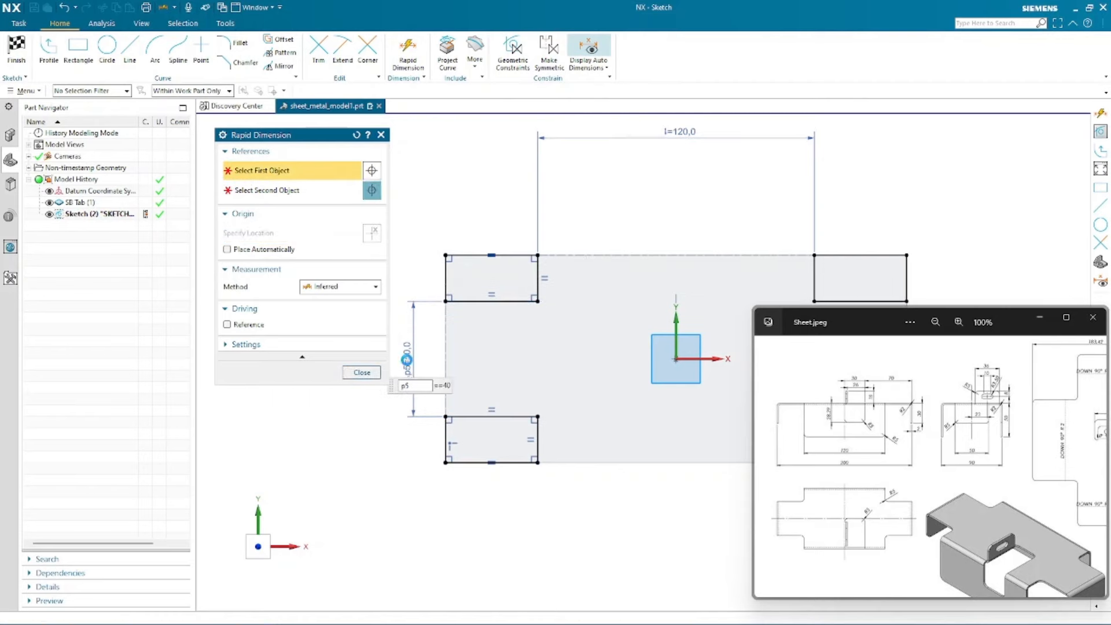
pyautogui.scroll(-3, 439, 324)
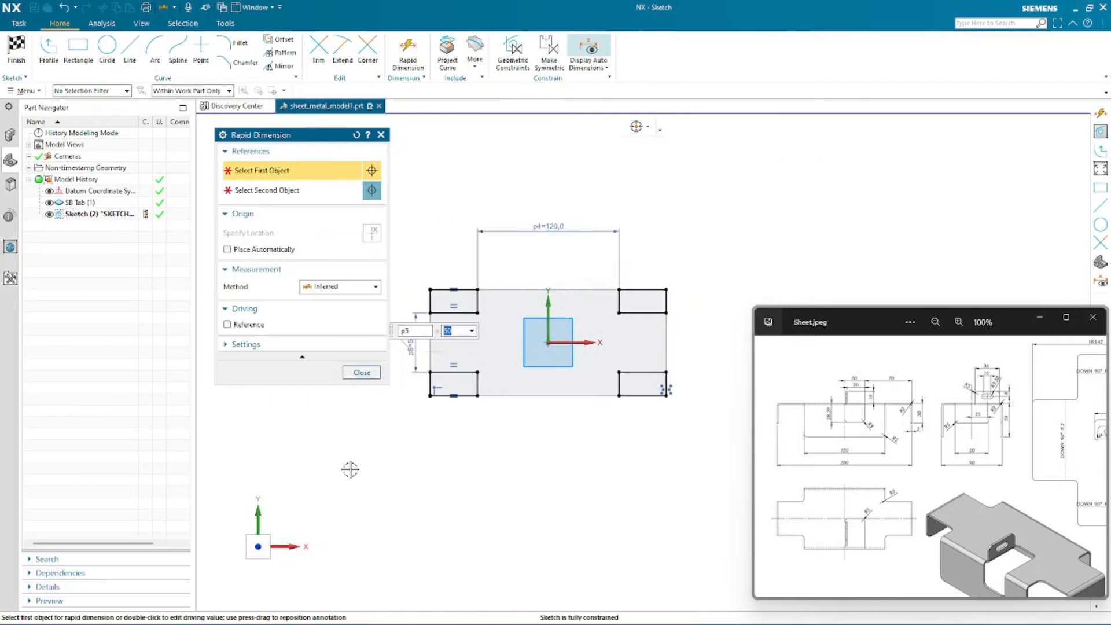
# - Close the dimension tool, move the 50 mm and 120 mm dimensions clear of the rectangles, and finish the sketch
pyautogui.click(362, 372)
pyautogui.moveTo(412, 342); pyautogui.dragTo(370, 339)
pyautogui.moveTo(553, 226)
pyautogui.mouseDown()
pyautogui.moveTo(553, 254)
pyautogui.moveTo(553, 228)
pyautogui.mouseUp()
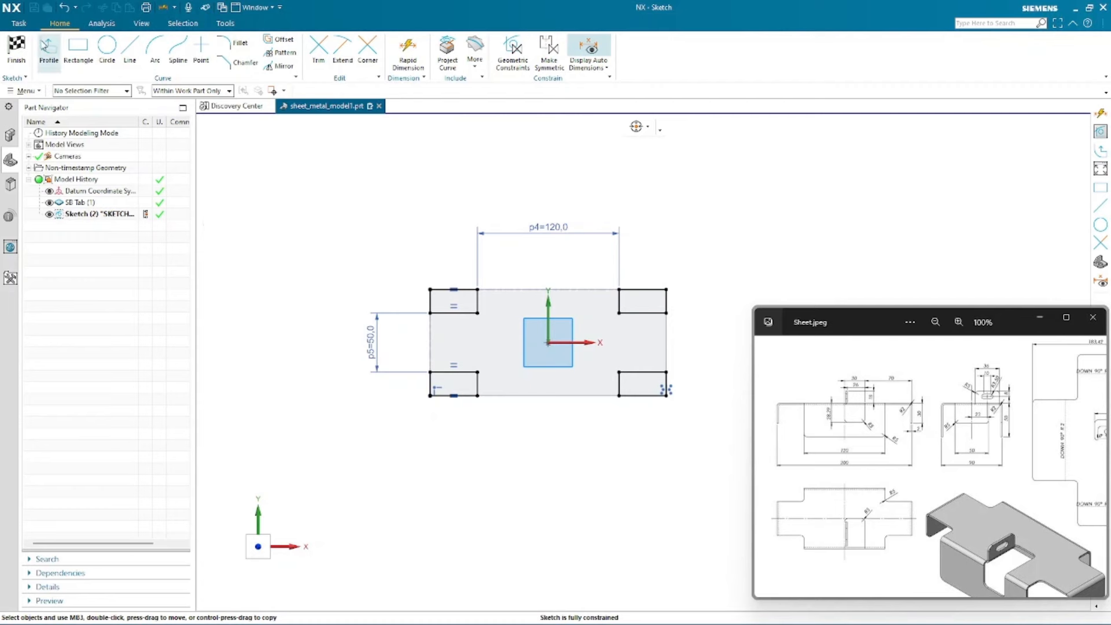
pyautogui.click(13, 52)
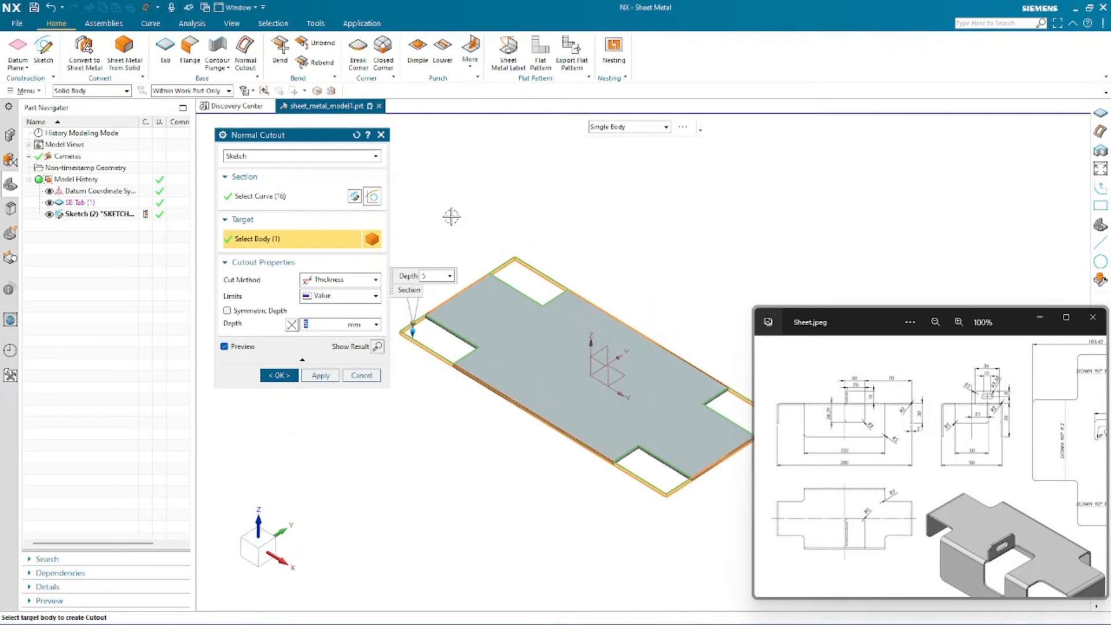
# - Complete the normal cutout of the four corner rectangles through the tab with the limit set to Until Next
pyautogui.scroll(1, 452, 219)
pyautogui.scroll(-1, 423, 221)
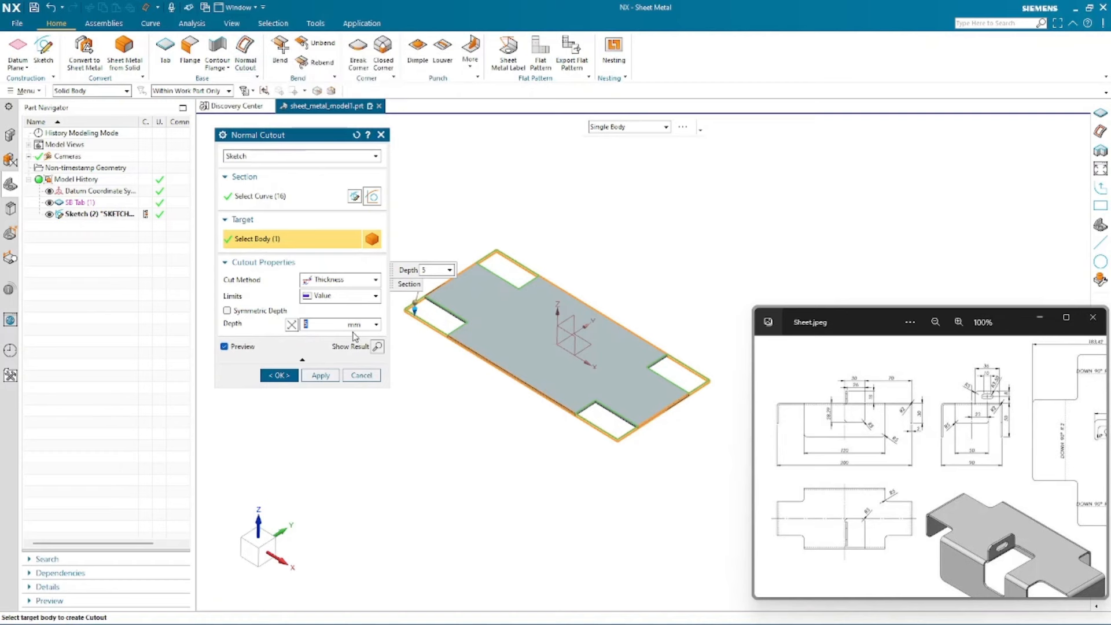
pyautogui.click(356, 296)
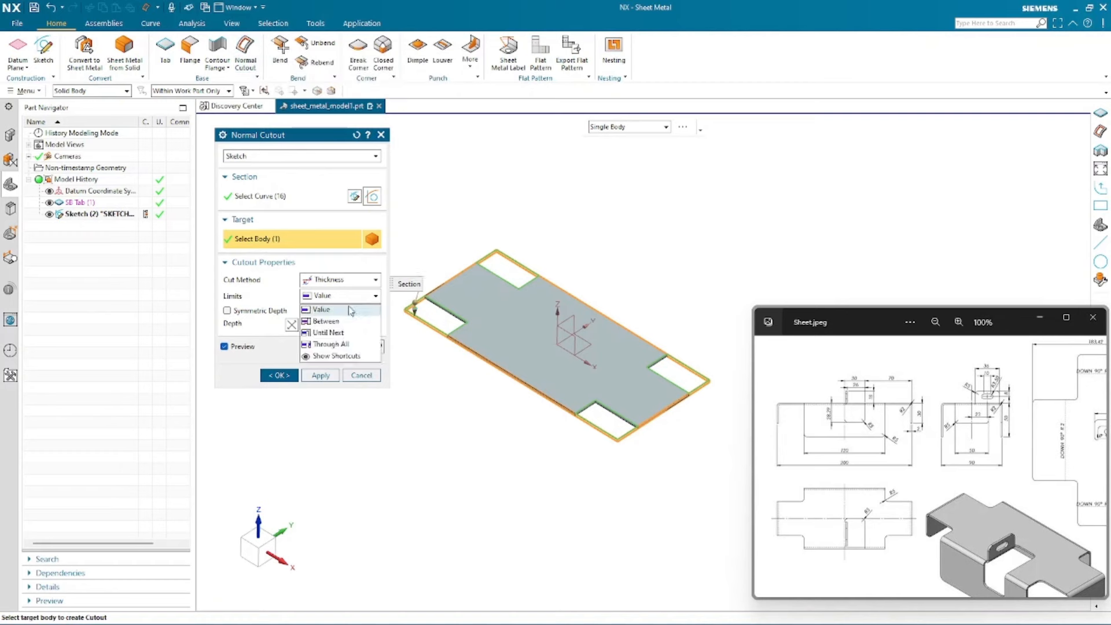
pyautogui.click(328, 332)
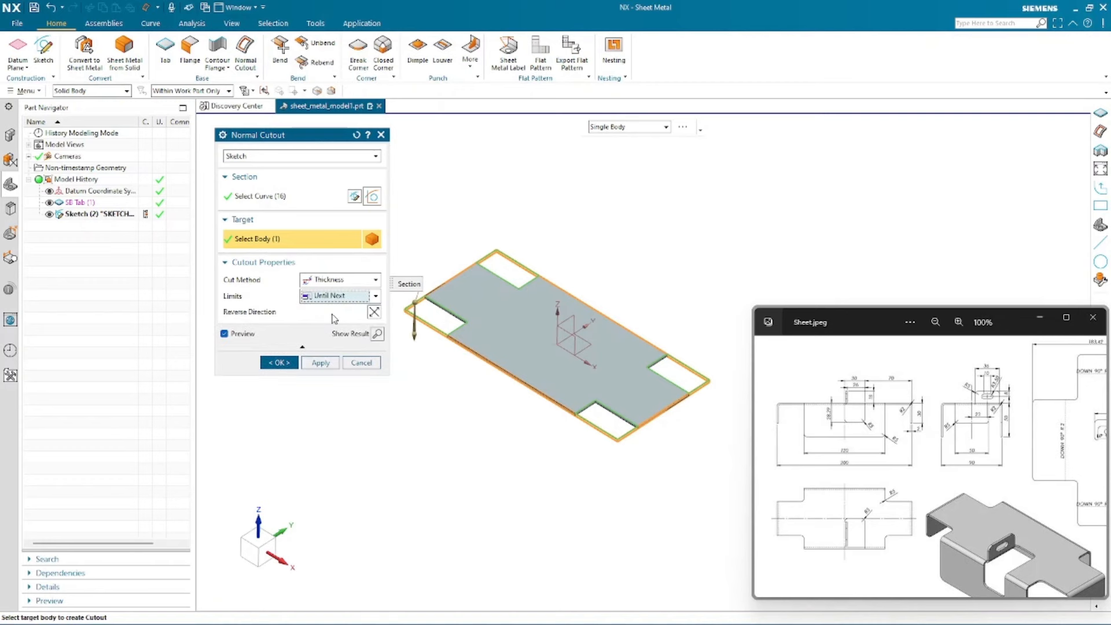
pyautogui.click(341, 297)
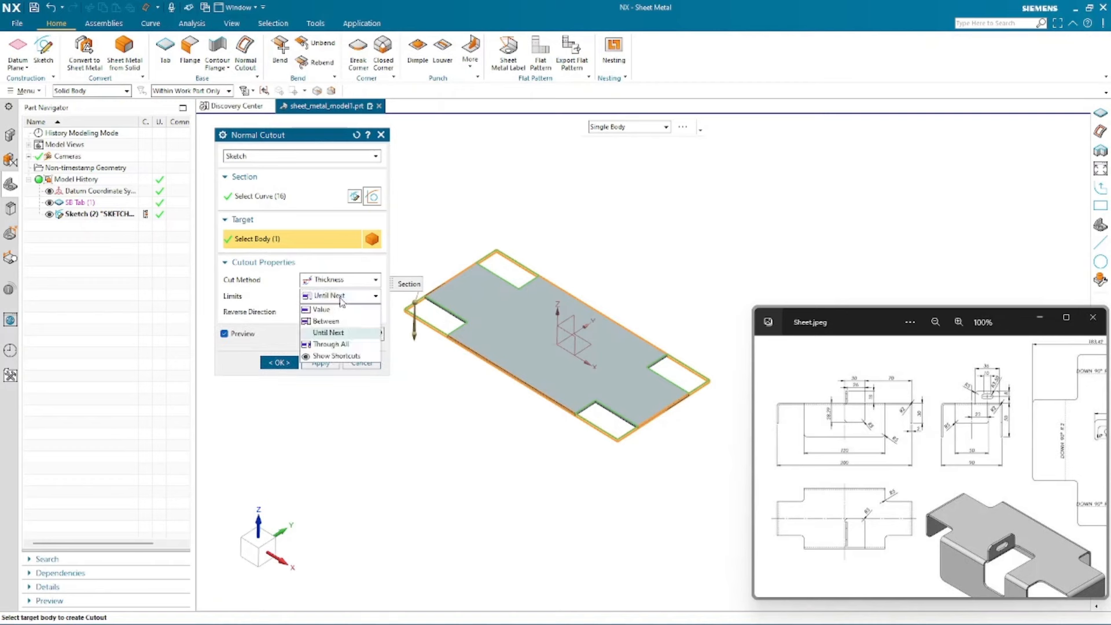
pyautogui.click(339, 310)
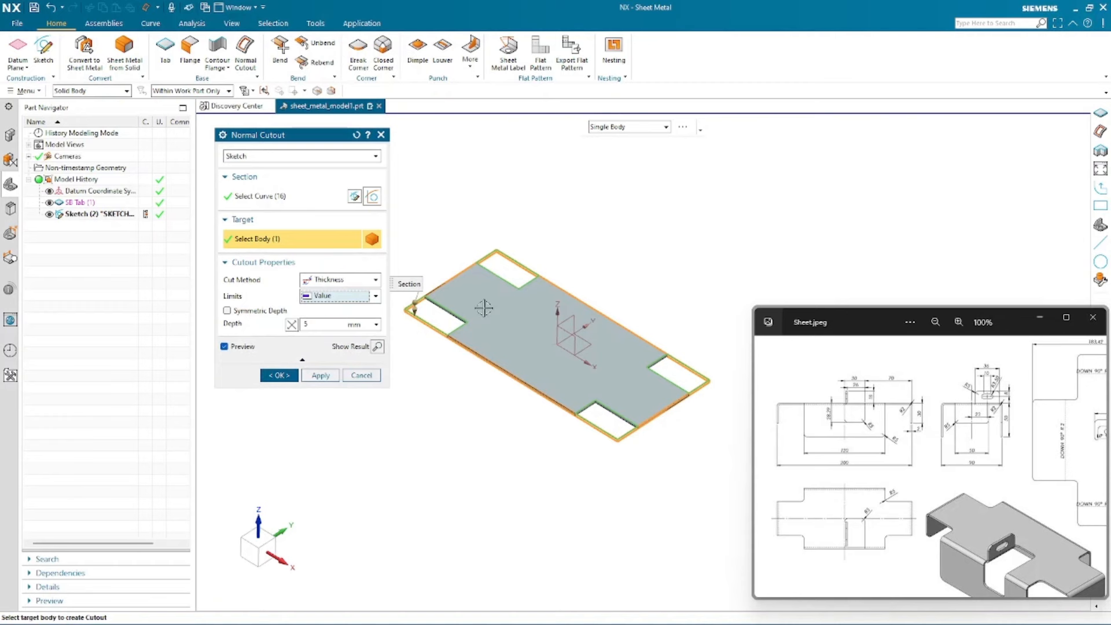
pyautogui.click(346, 295)
pyautogui.click(327, 333)
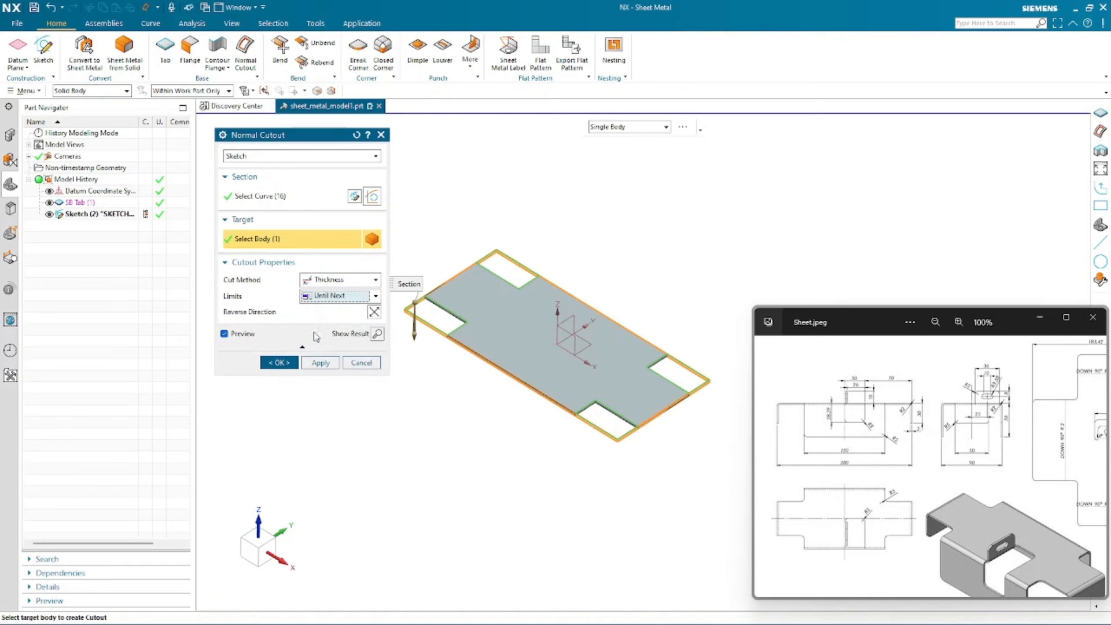
pyautogui.click(275, 363)
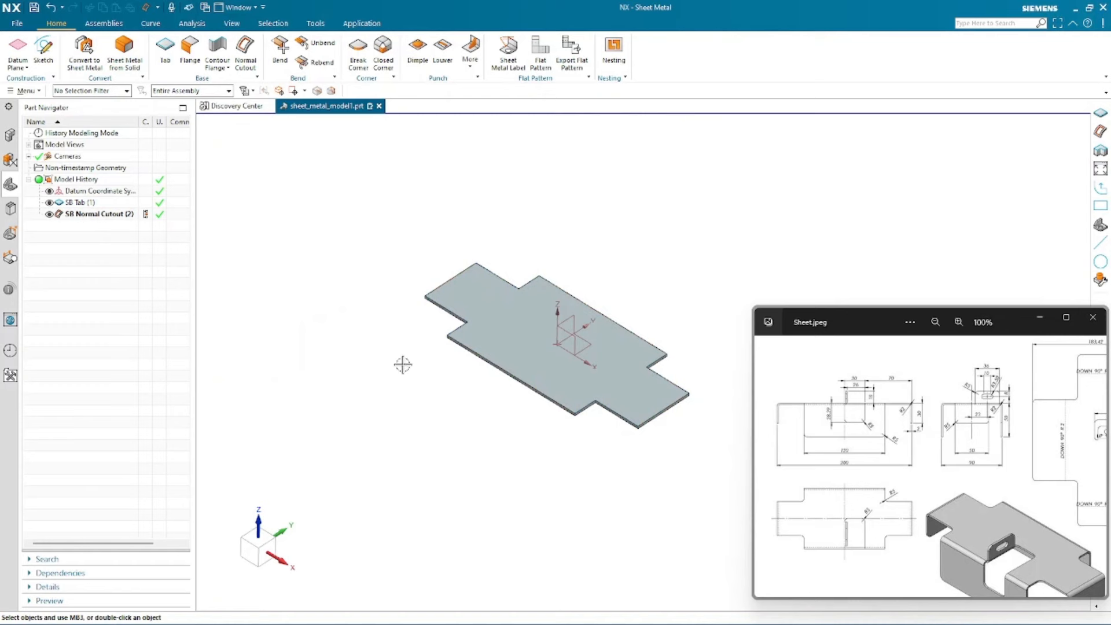
# - Start a Flange and select the tab's long front edge as the flange edge
pyautogui.scroll(1, 356, 431)
pyautogui.scroll(-2, 648, 346)
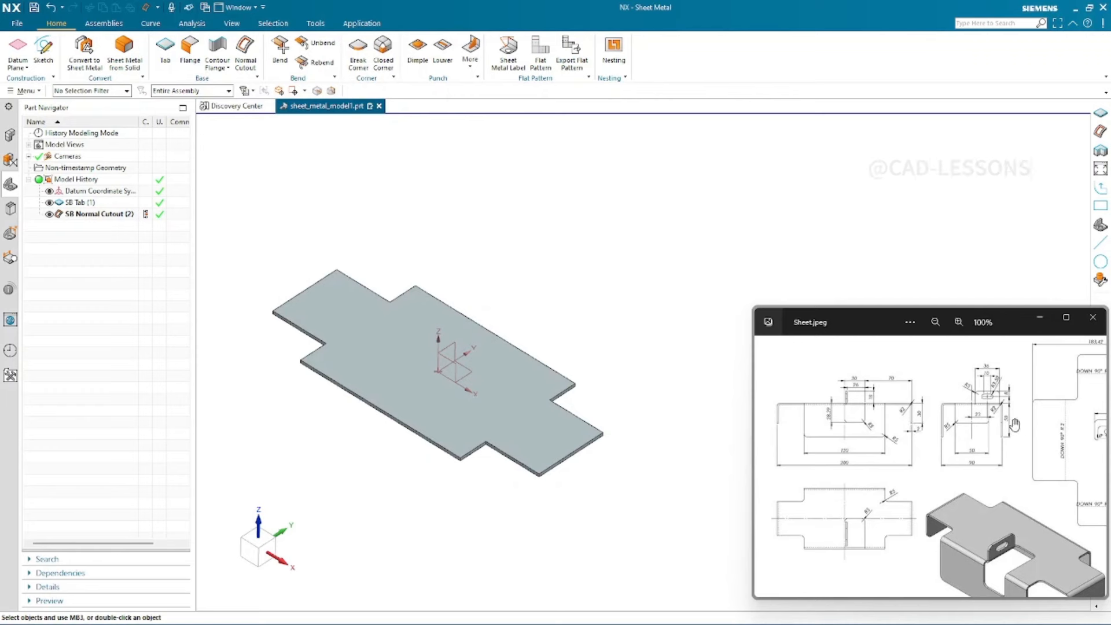
pyautogui.scroll(3, 1015, 426)
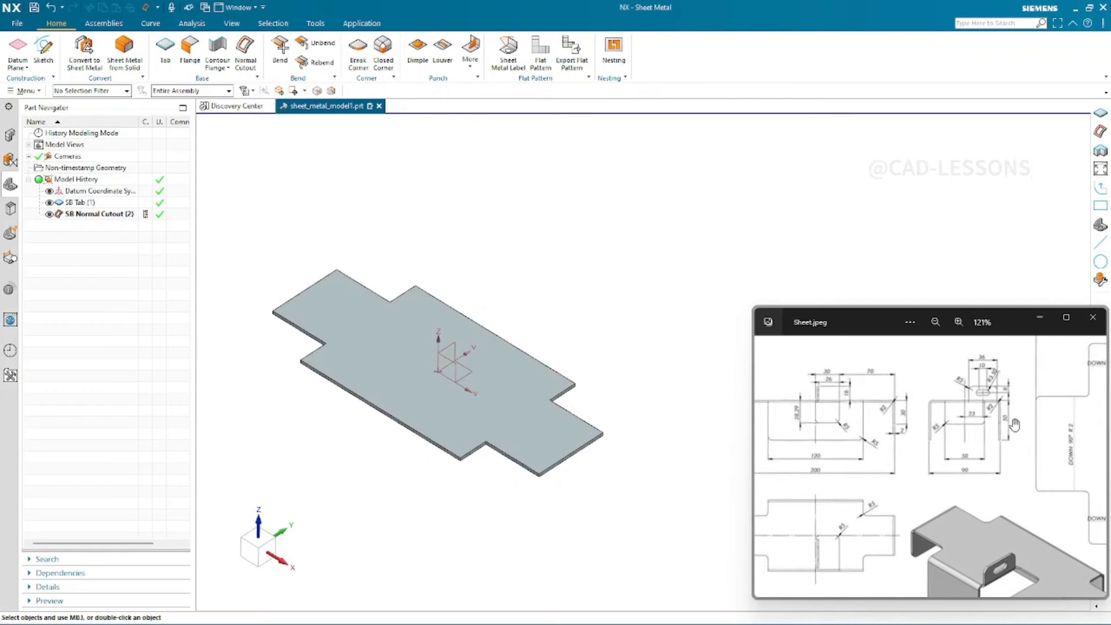
pyautogui.moveTo(850, 469); pyautogui.dragTo(936, 464)
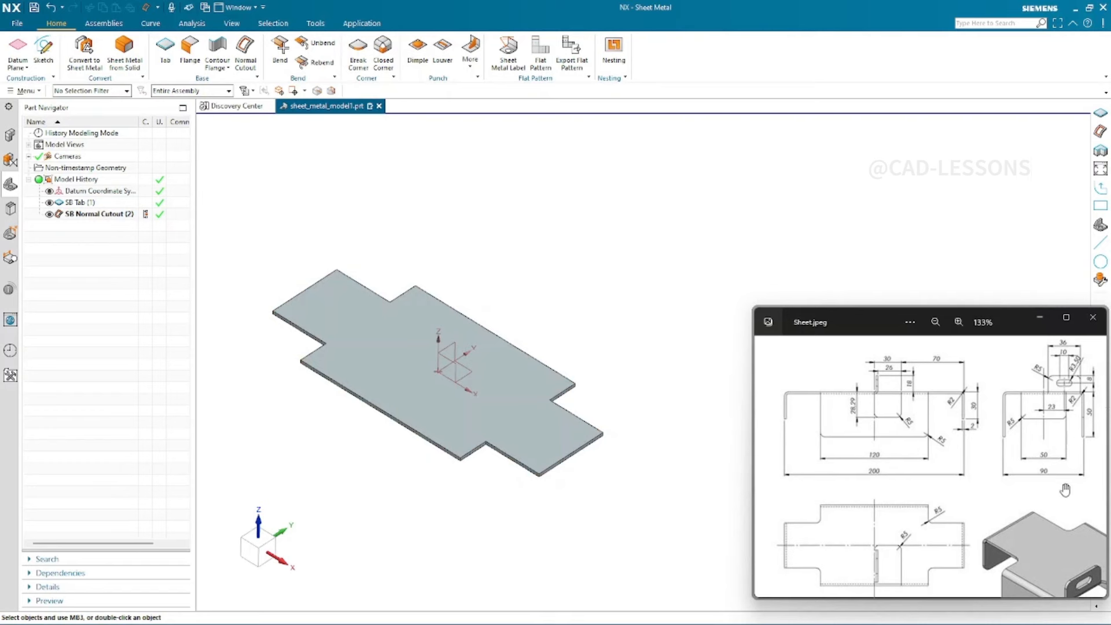
pyautogui.click(187, 56)
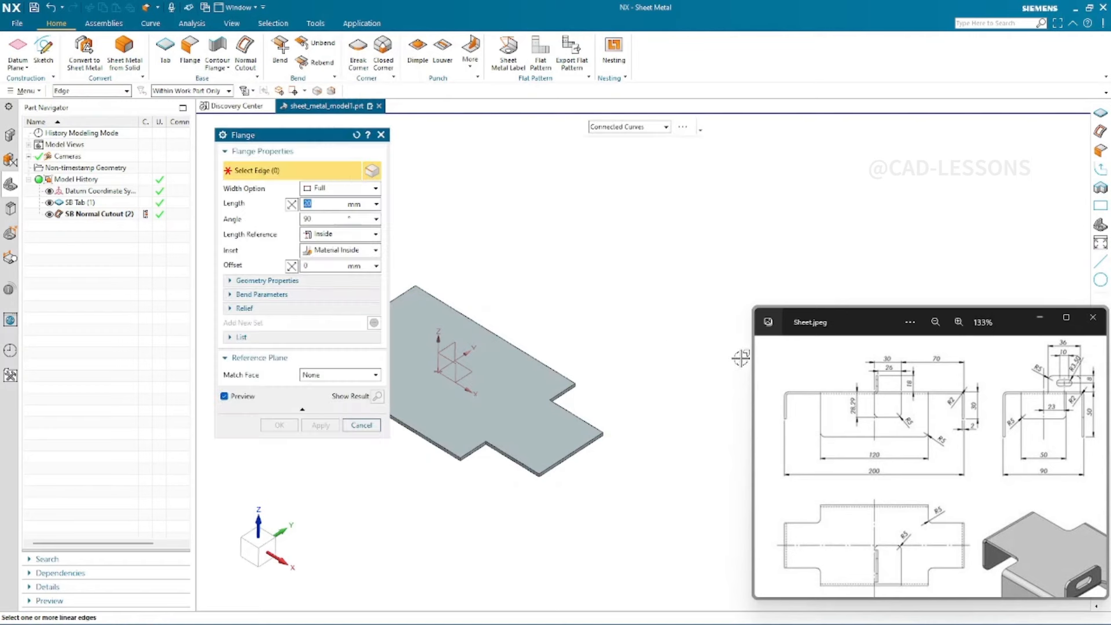
pyautogui.scroll(1, 637, 358)
pyautogui.scroll(1, 534, 281)
pyautogui.scroll(-2, 662, 315)
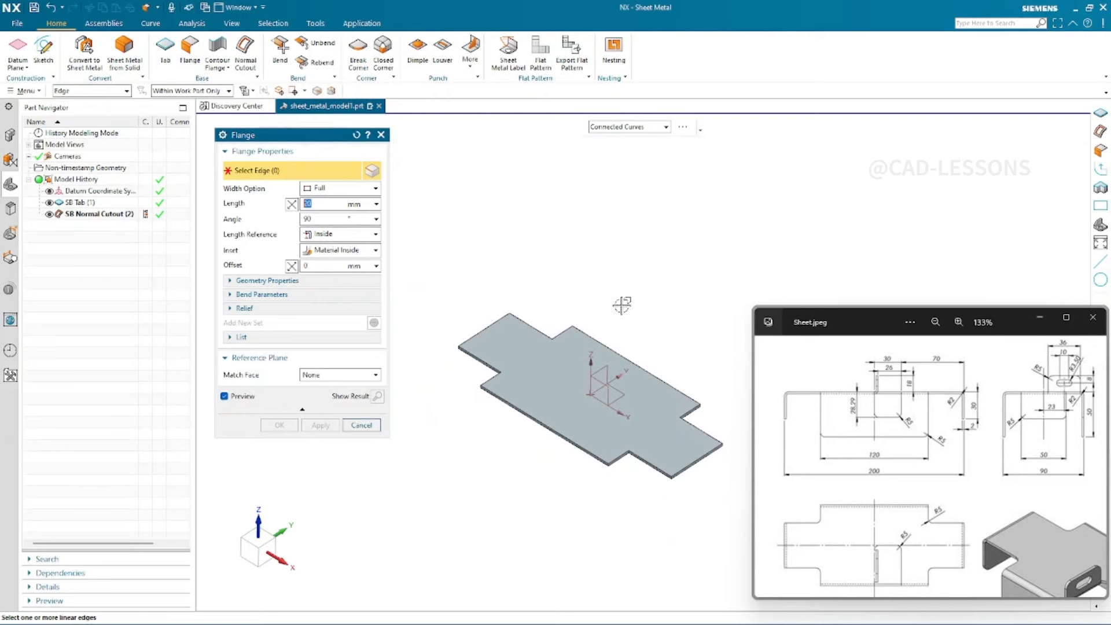
pyautogui.scroll(1, 512, 463)
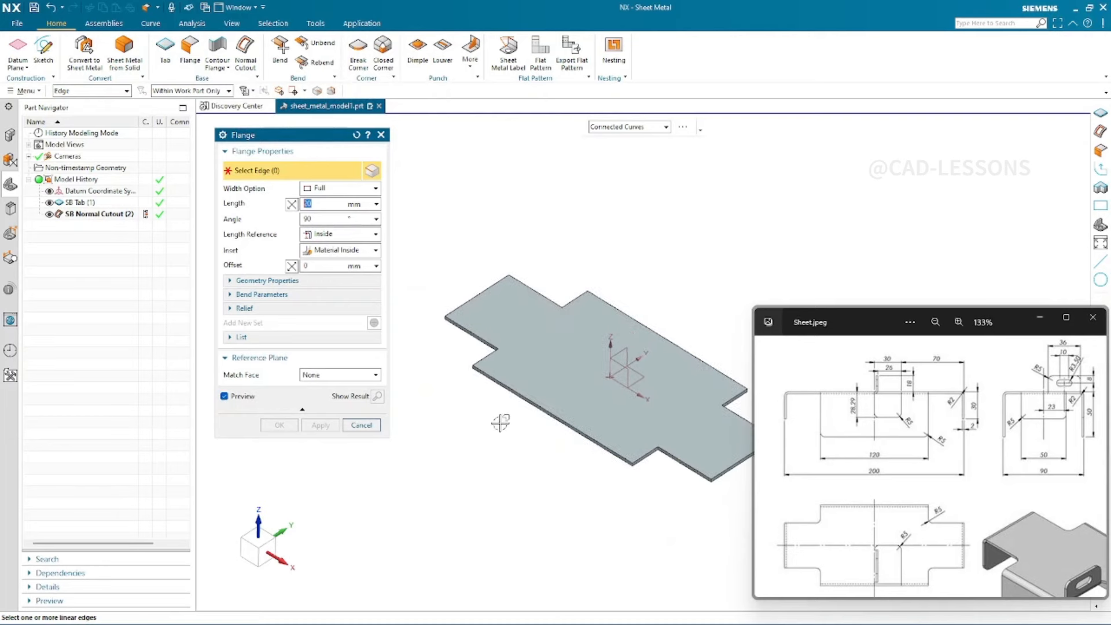
pyautogui.scroll(2, 581, 478)
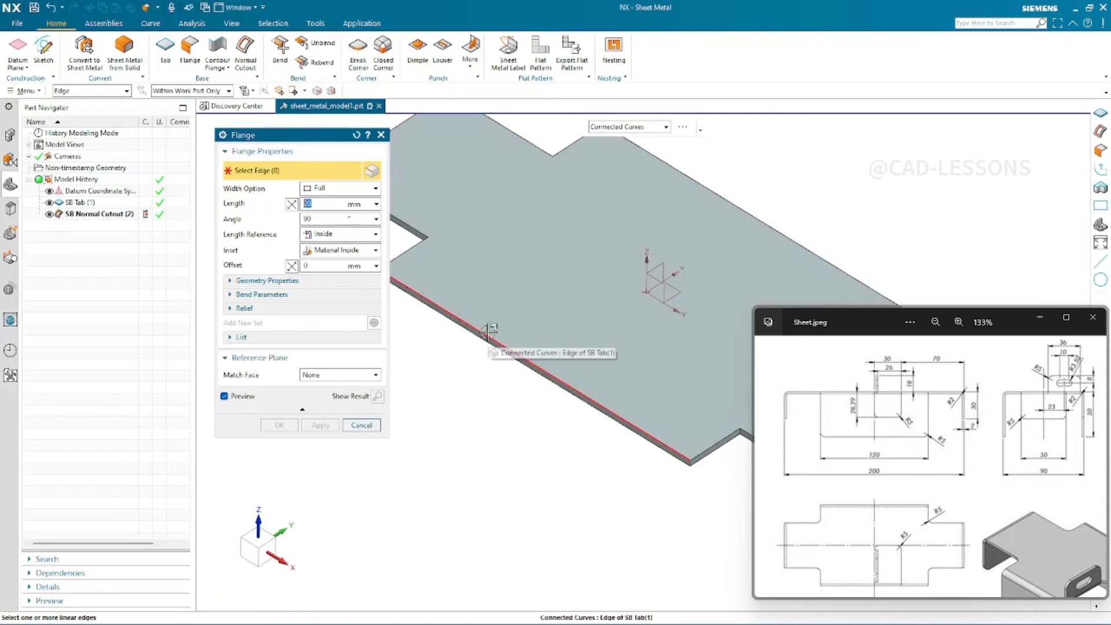
pyautogui.scroll(-1, 438, 357)
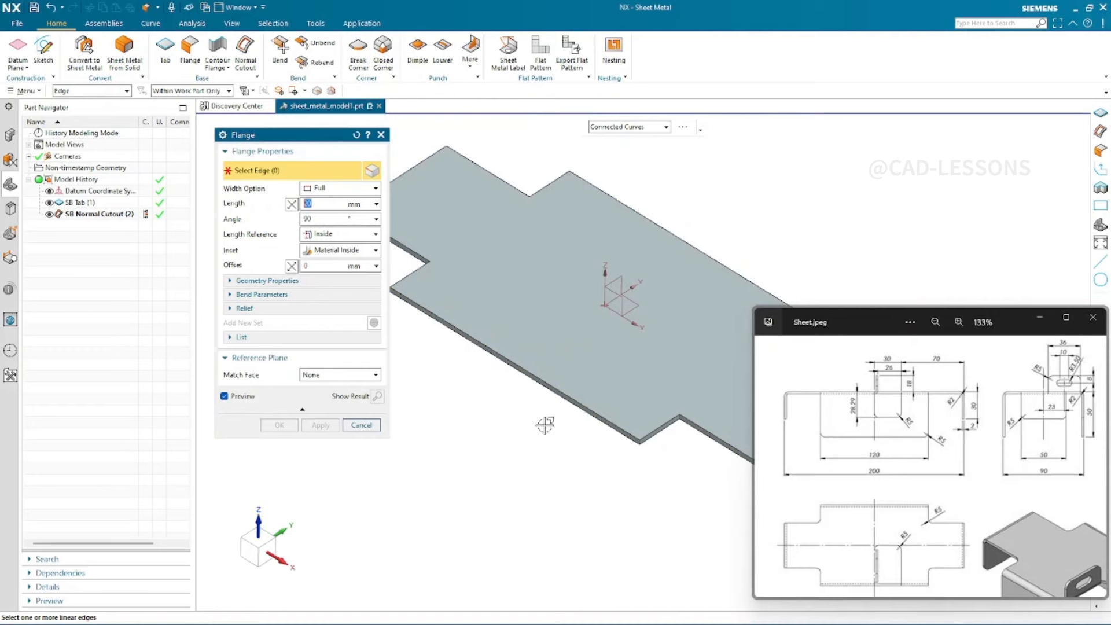
pyautogui.click(507, 364)
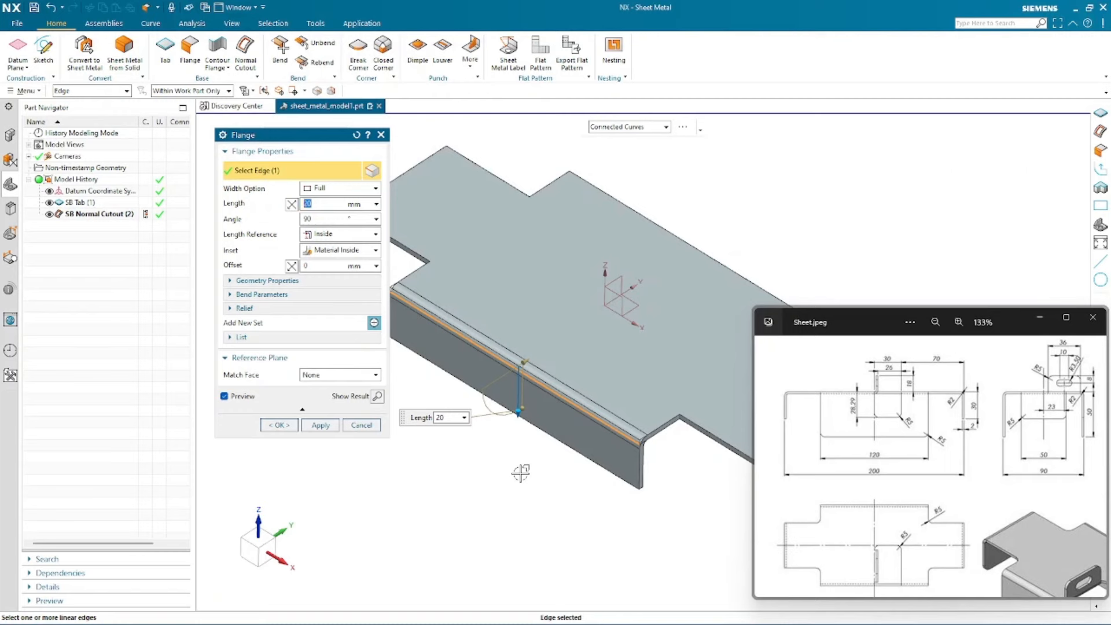
# - Keep the flange pointing downward and set its length to 50 mm
pyautogui.doubleClick(517, 413)
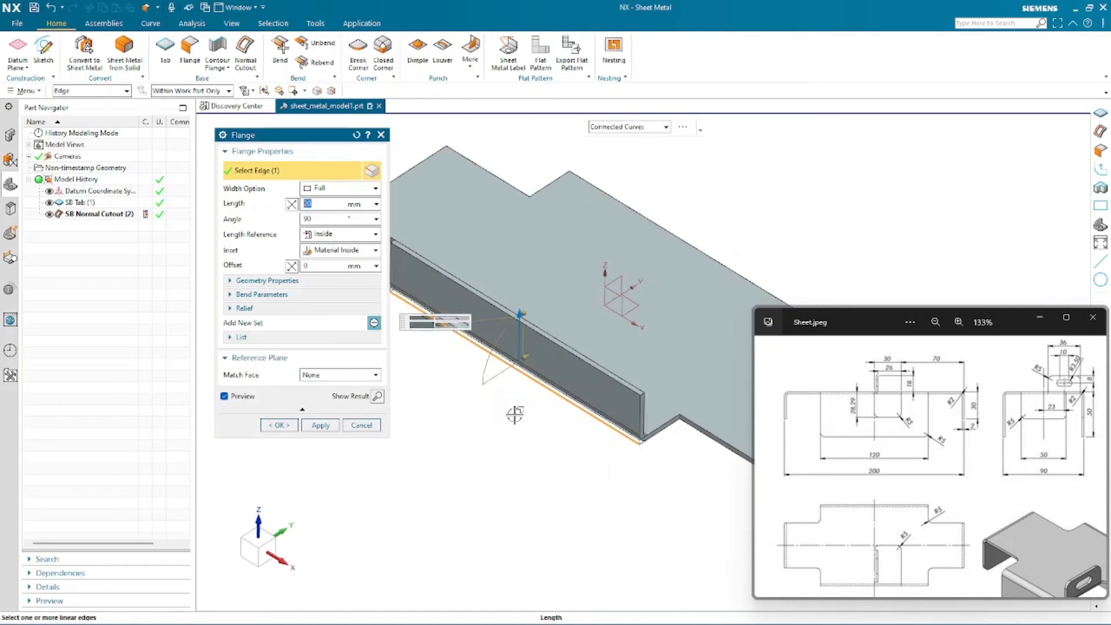
pyautogui.doubleClick(519, 313)
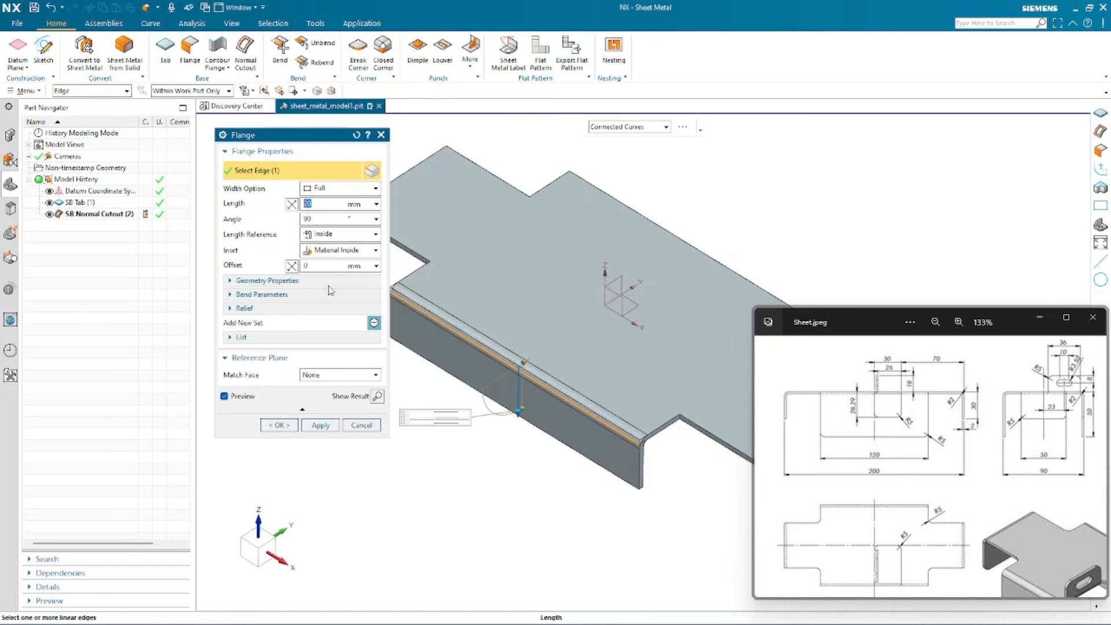
pyautogui.click(291, 204)
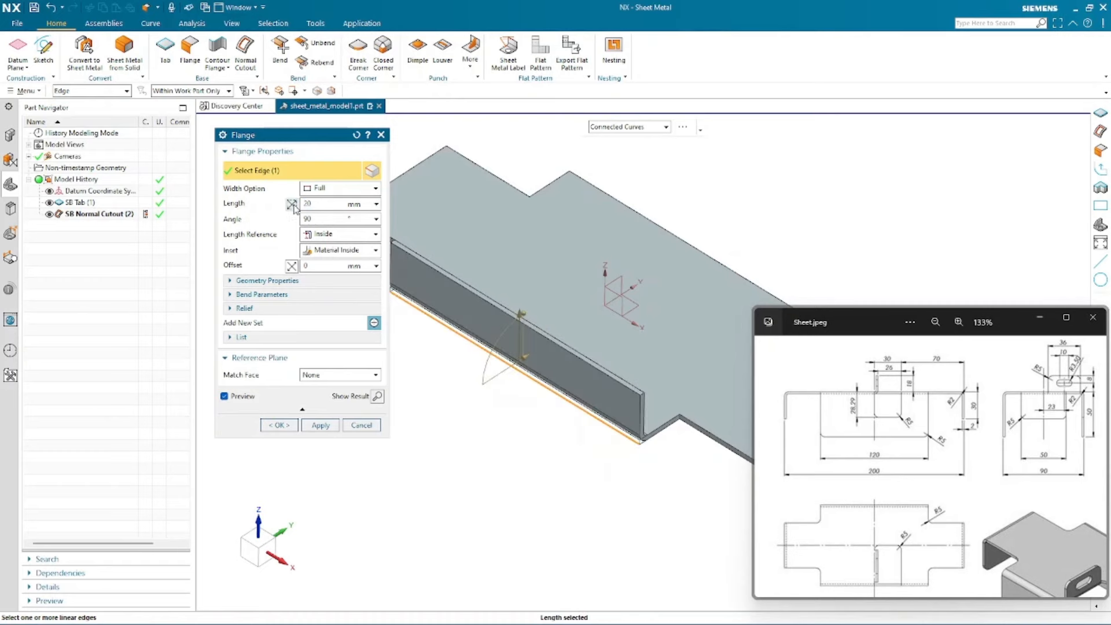
pyautogui.click(292, 204)
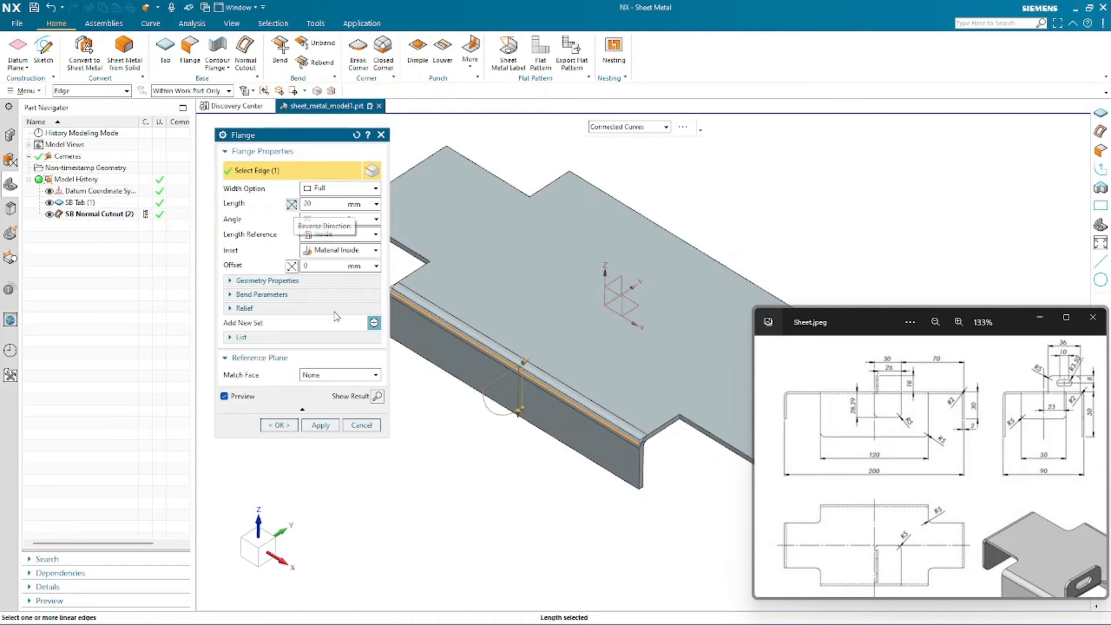
pyautogui.scroll(-1, 552, 471)
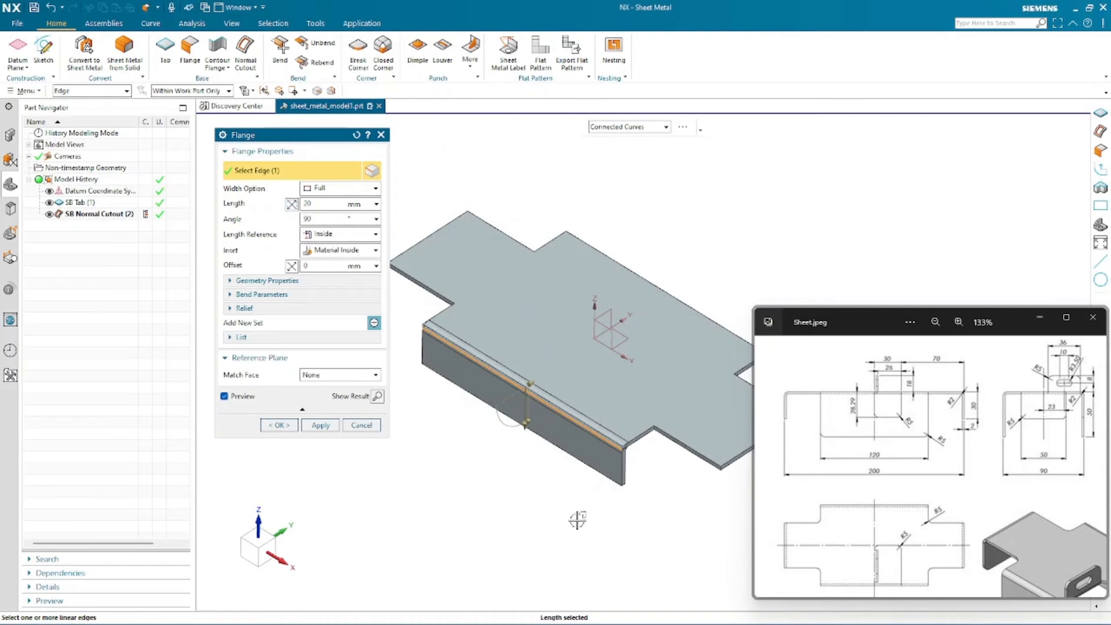
pyautogui.click(325, 204)
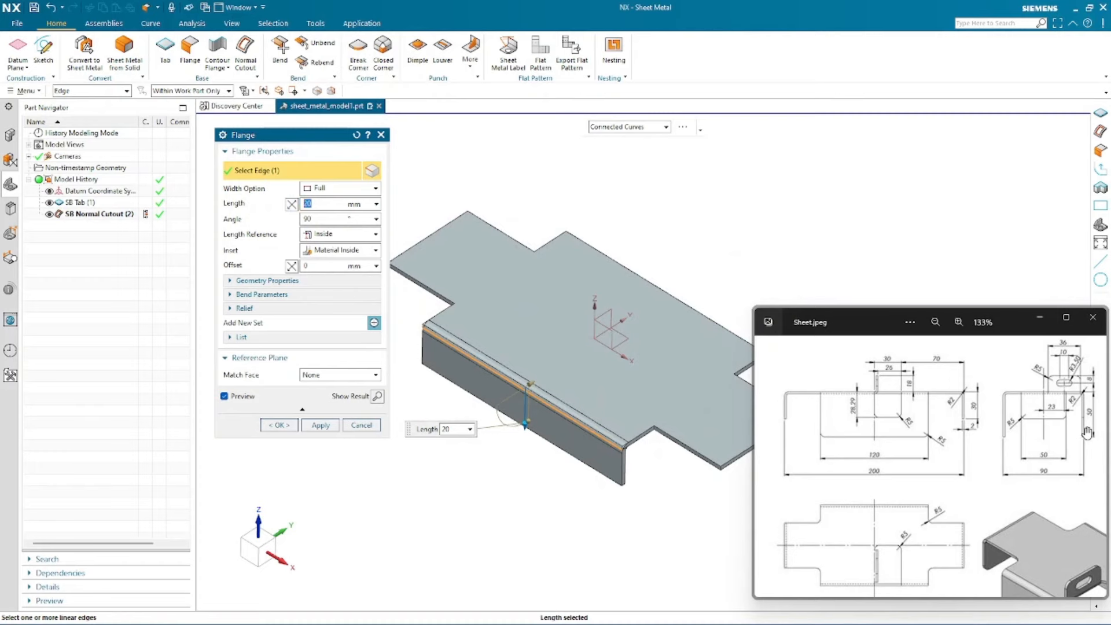
pyautogui.press('Return')
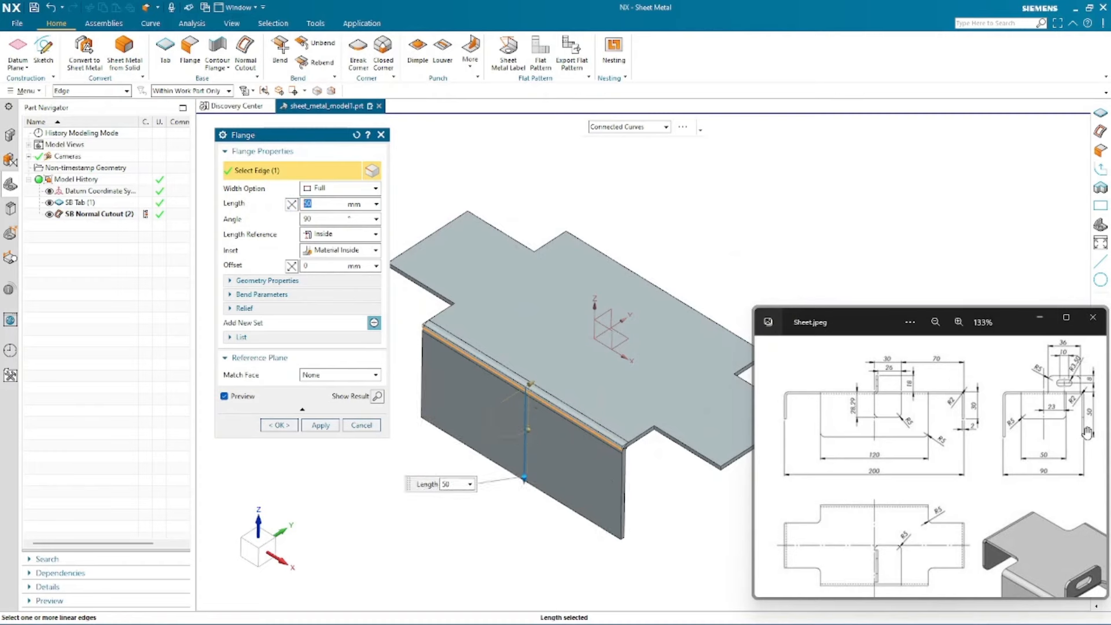
# - Add the tab's opposite long edge to the flange selection
pyautogui.scroll(-2, 411, 318)
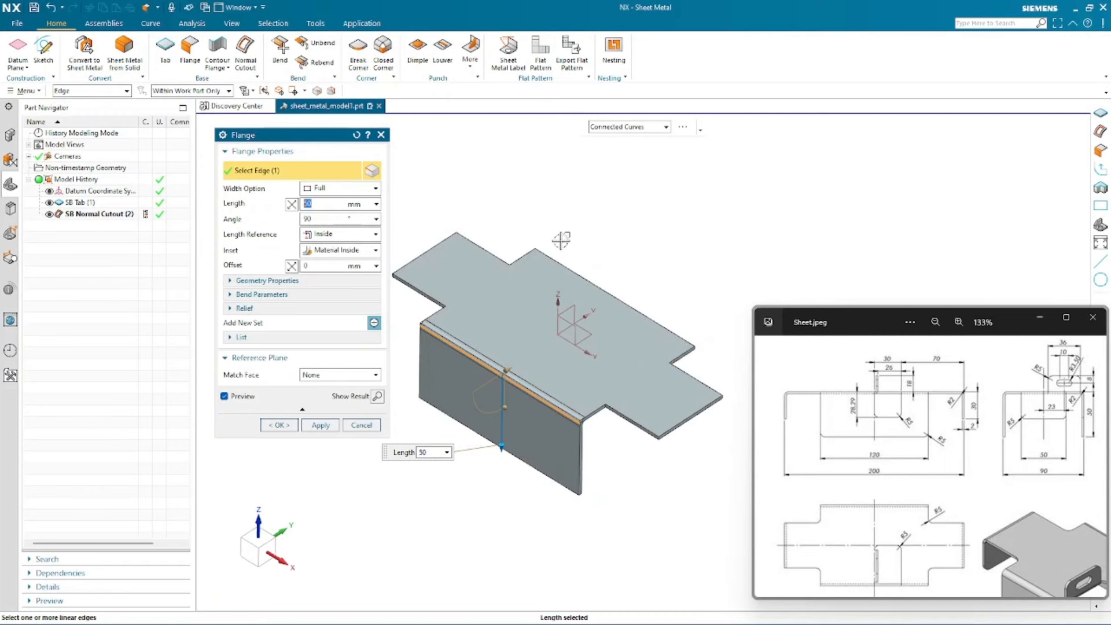
pyautogui.scroll(5, 683, 356)
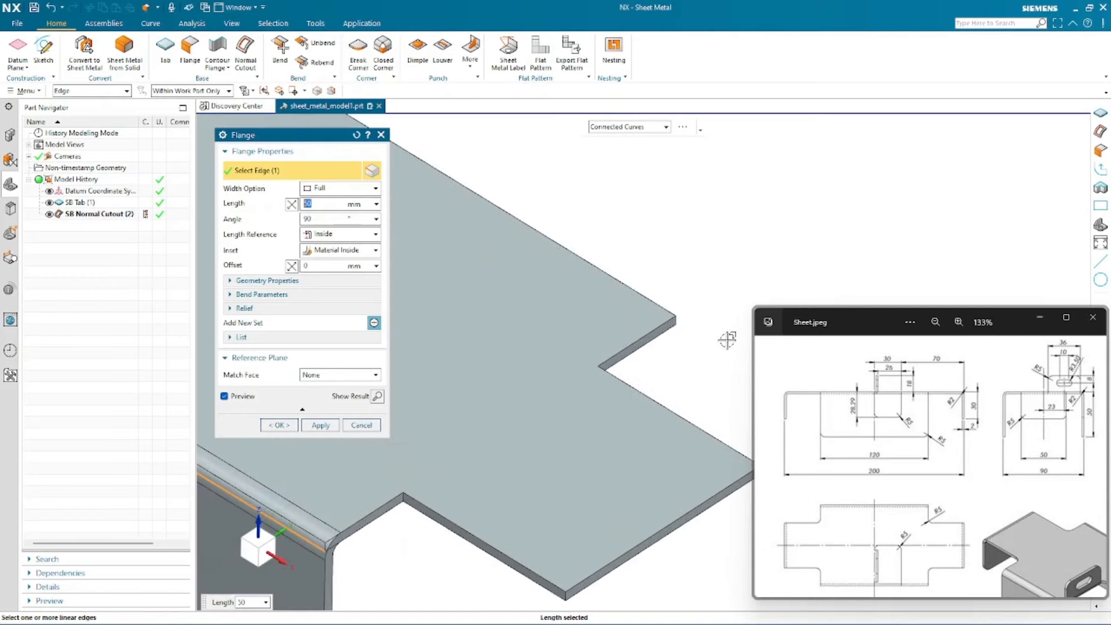
pyautogui.moveTo(661, 319); pyautogui.dragTo(600, 288, button='middle')
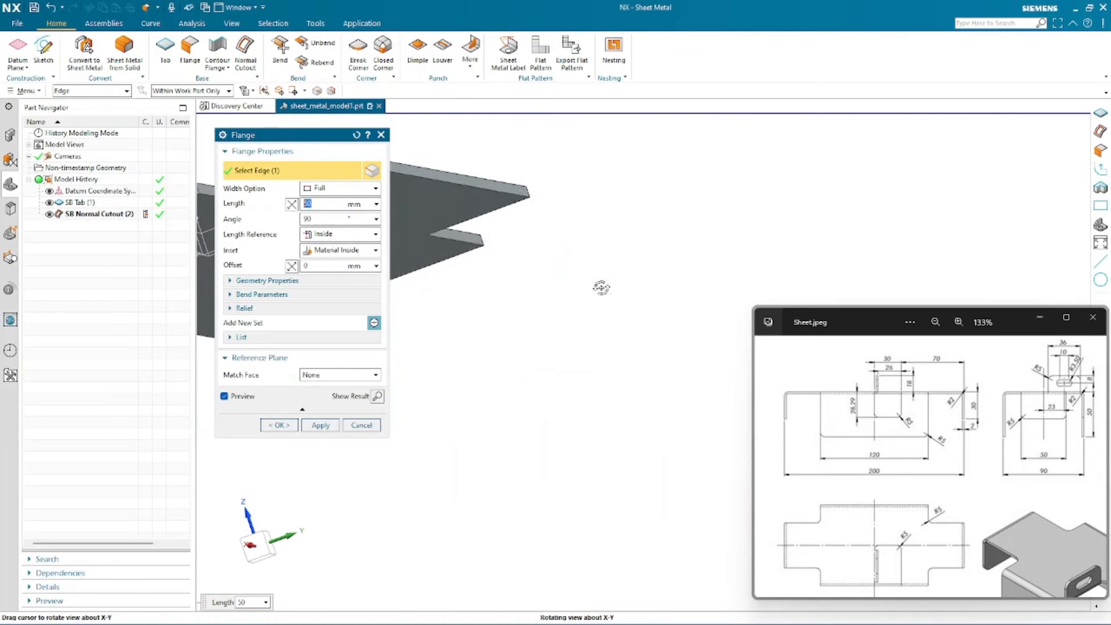
pyautogui.click(498, 196)
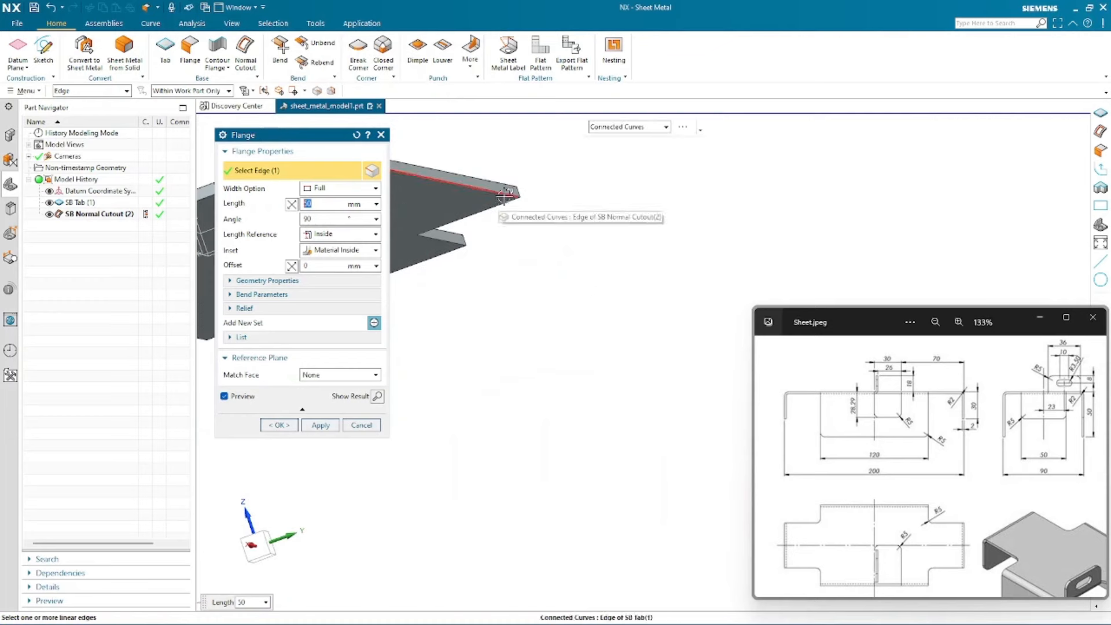
pyautogui.moveTo(498, 197); pyautogui.dragTo(555, 191, button='middle')
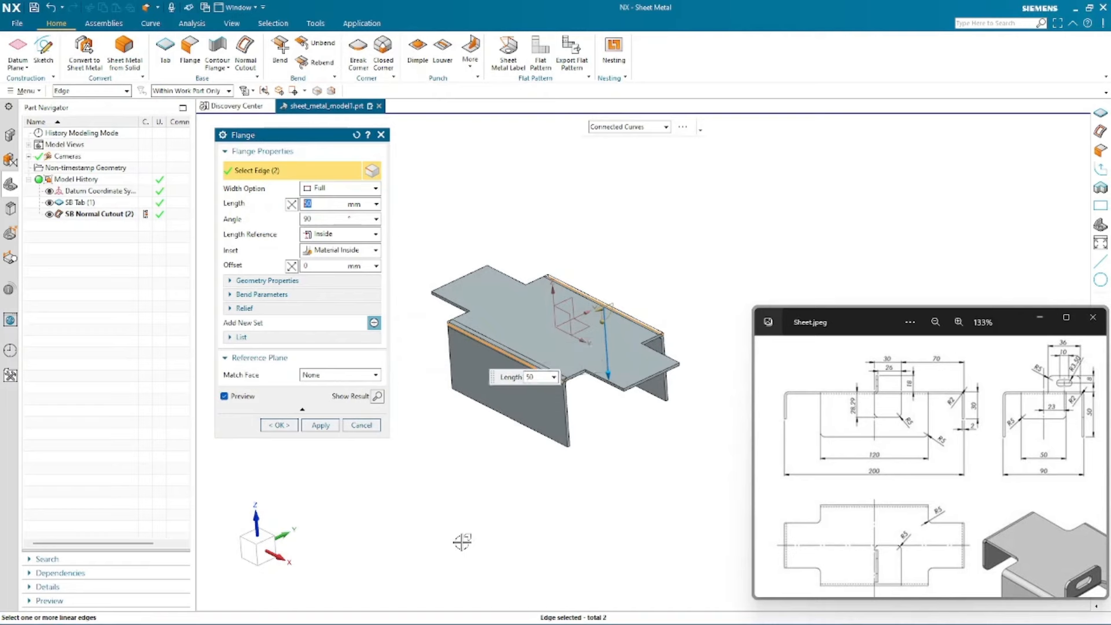
# - Try the Material Outside inset for the flange while viewing the tab from the top
pyautogui.click(258, 537)
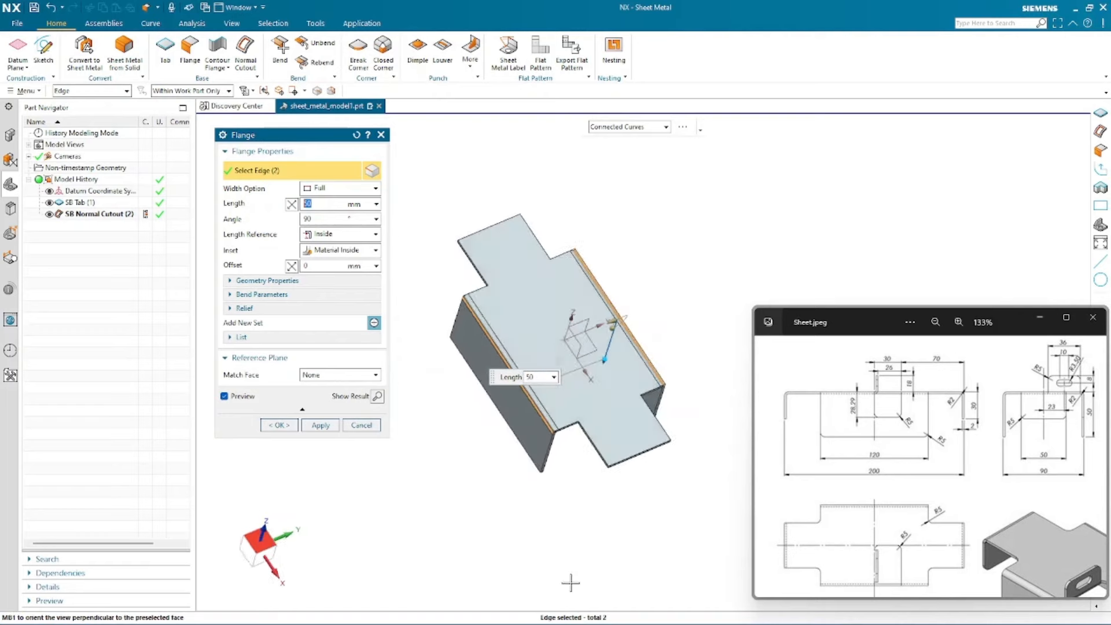
pyautogui.scroll(3, 491, 243)
pyautogui.scroll(-1, 451, 436)
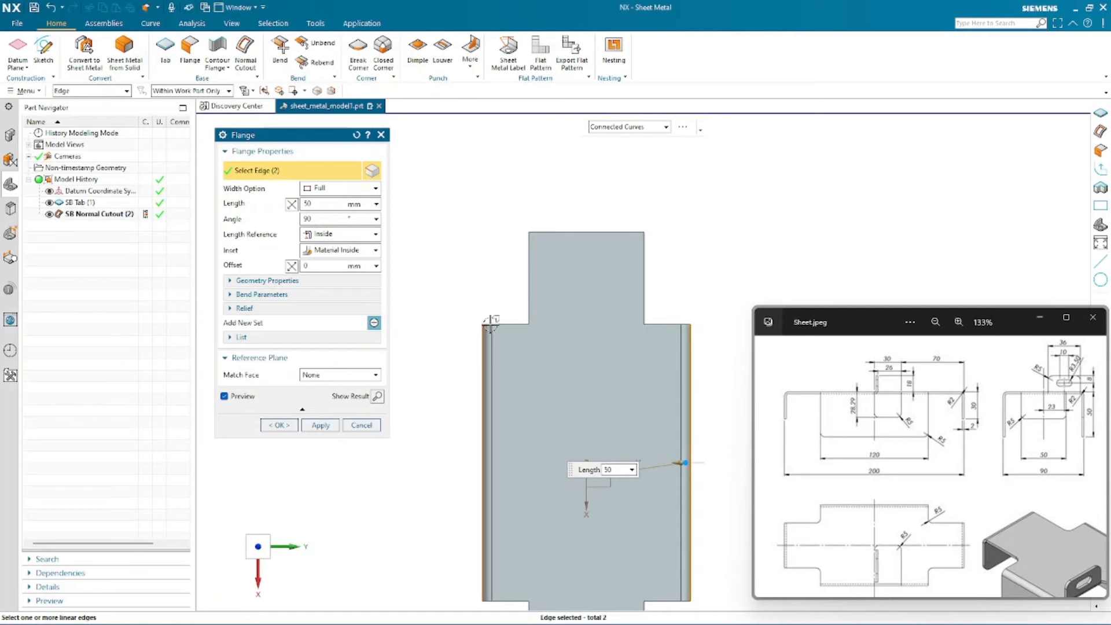
pyautogui.scroll(2, 484, 315)
pyautogui.scroll(-2, 448, 333)
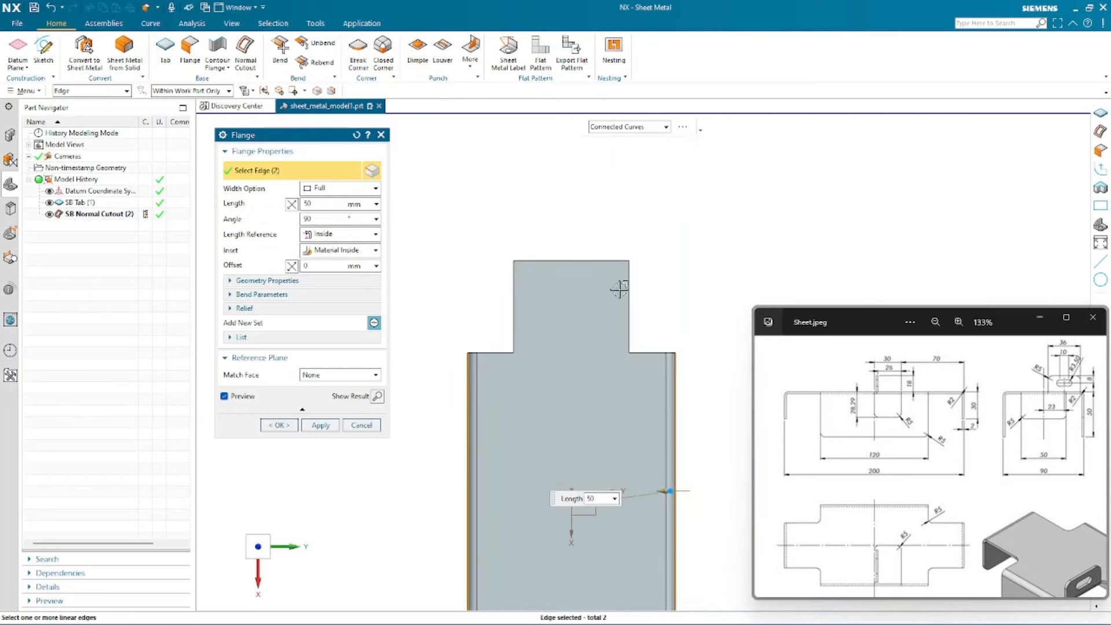
pyautogui.scroll(-1, 618, 289)
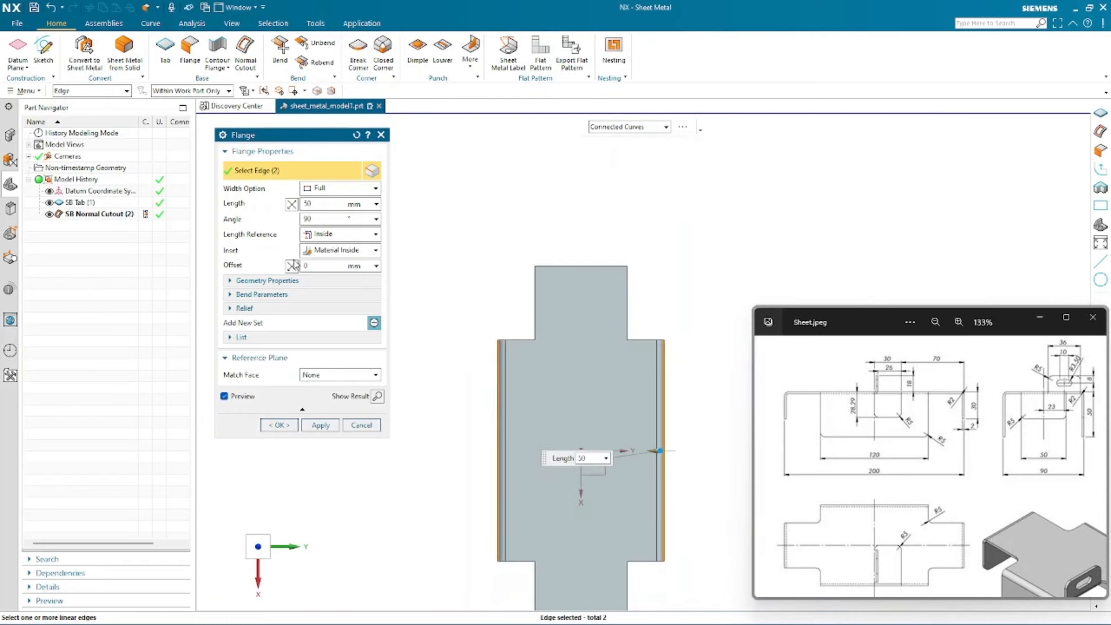
pyautogui.click(329, 251)
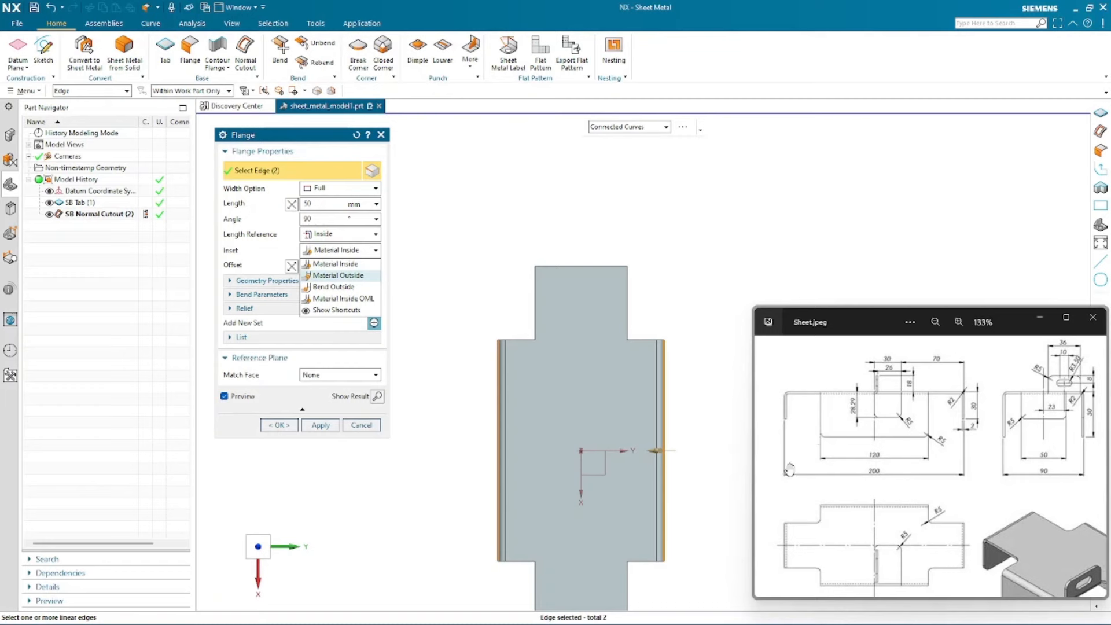
pyautogui.click(346, 276)
# - Compare the Bend Outside and Material Inside OML inset options for the flange
pyautogui.scroll(5, 496, 346)
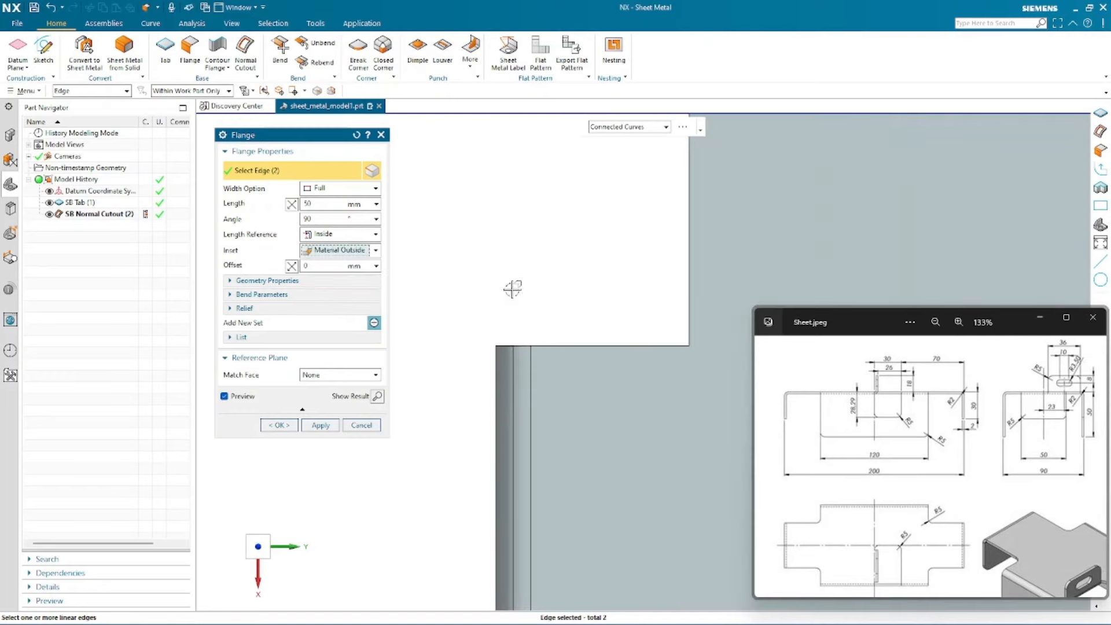
pyautogui.moveTo(512, 389); pyautogui.dragTo(556, 310, button='middle')
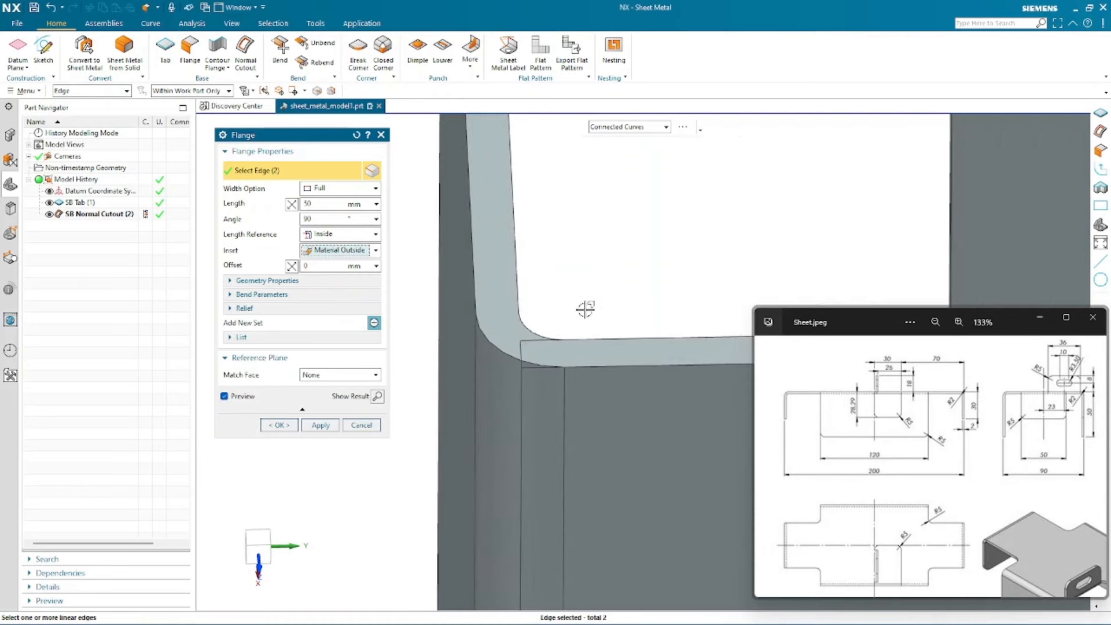
pyautogui.scroll(-2, 428, 392)
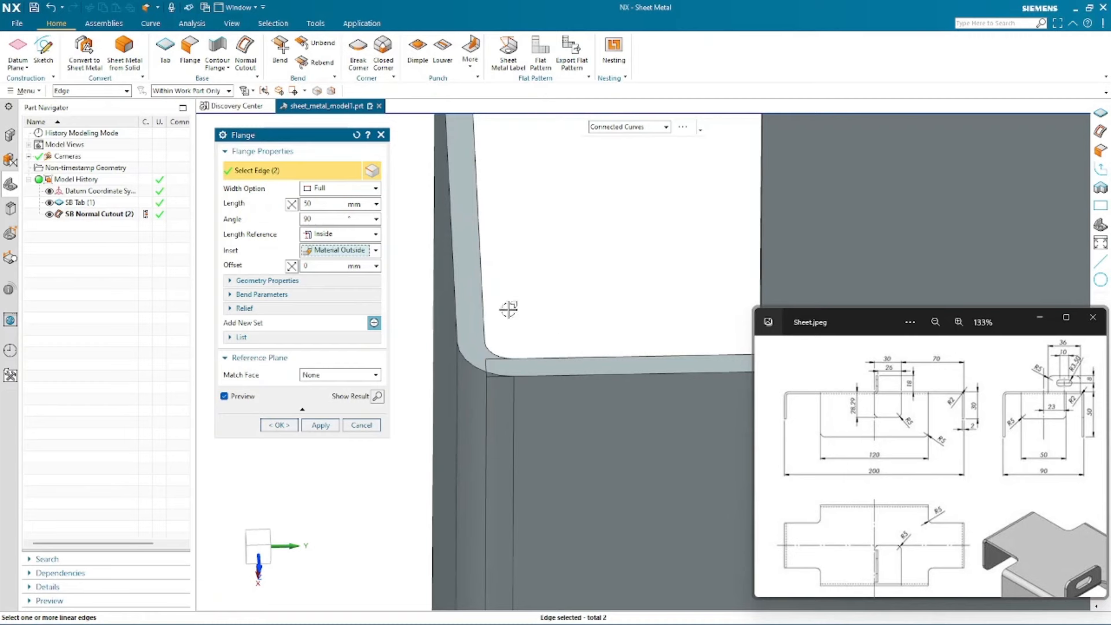
pyautogui.click(335, 250)
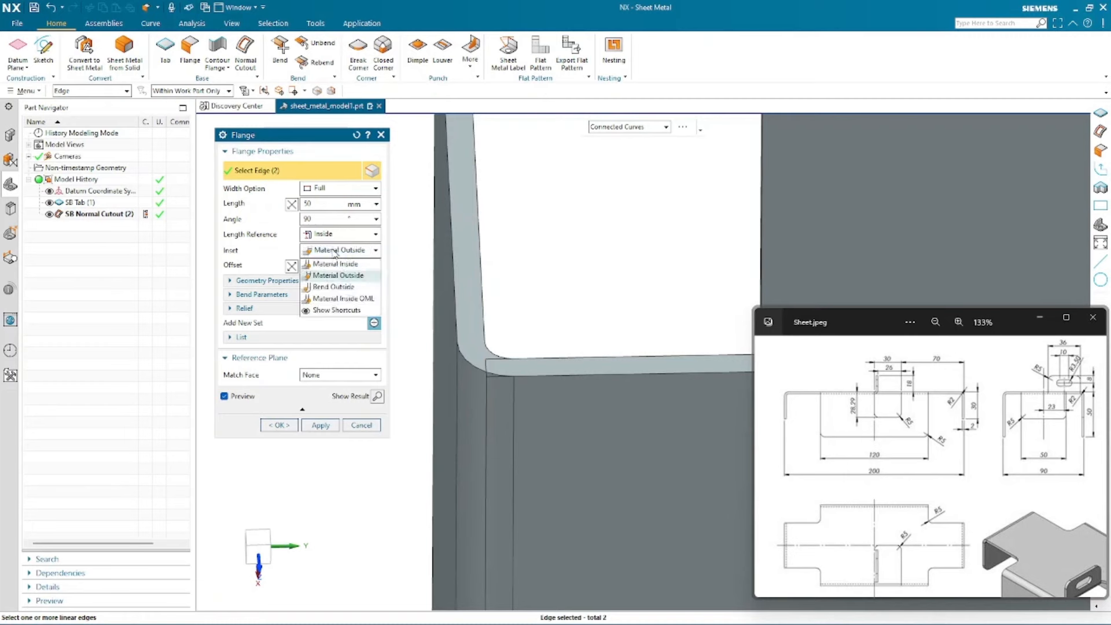
pyautogui.click(345, 288)
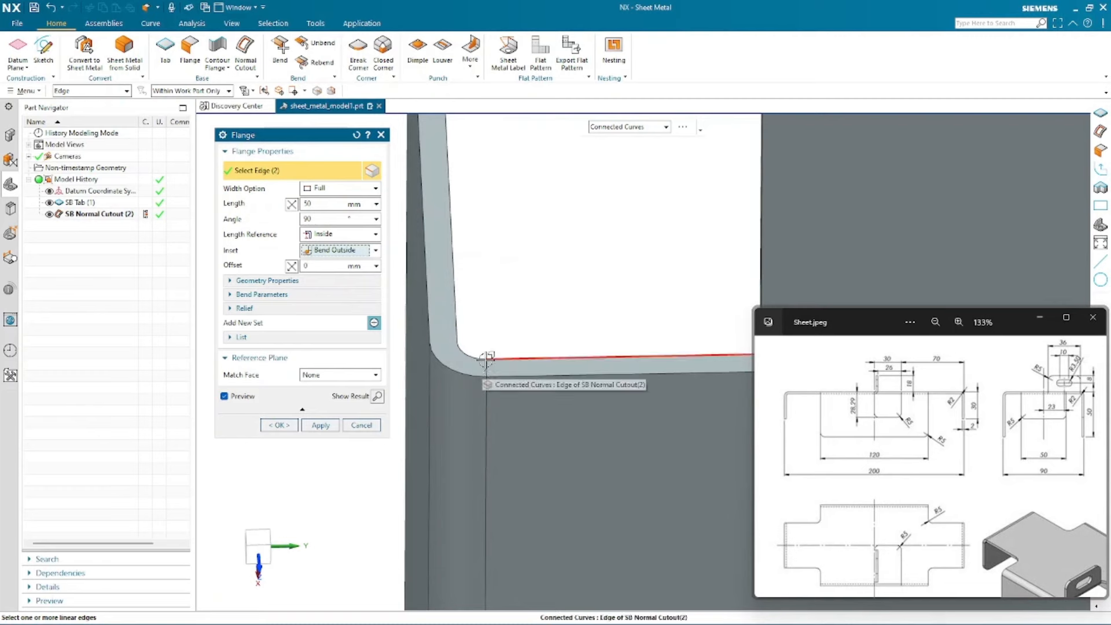
pyautogui.click(321, 254)
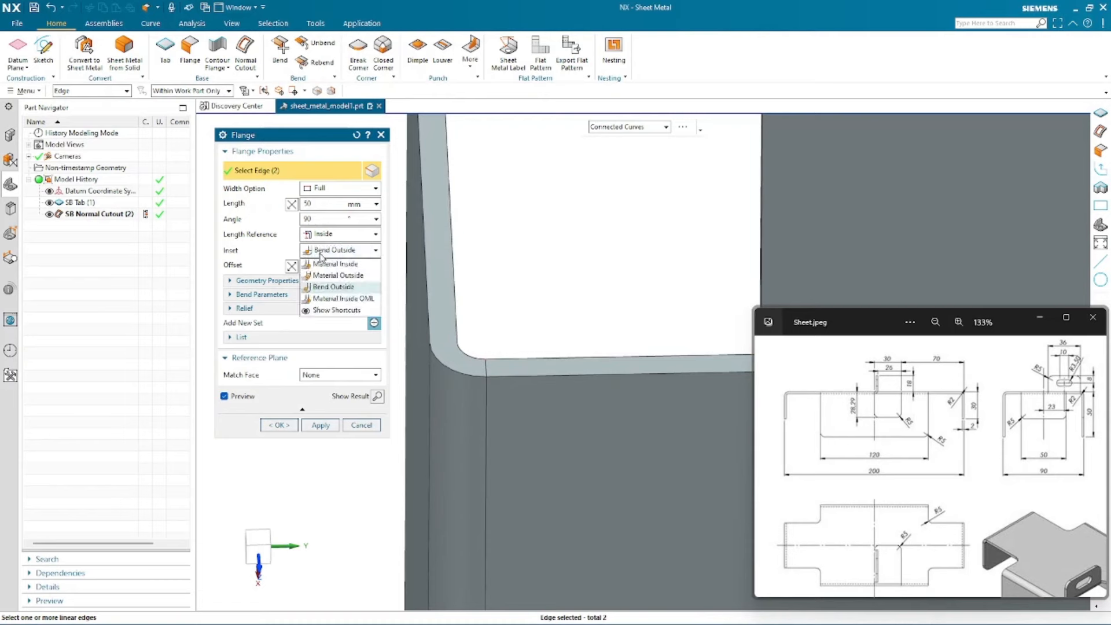
pyautogui.click(333, 300)
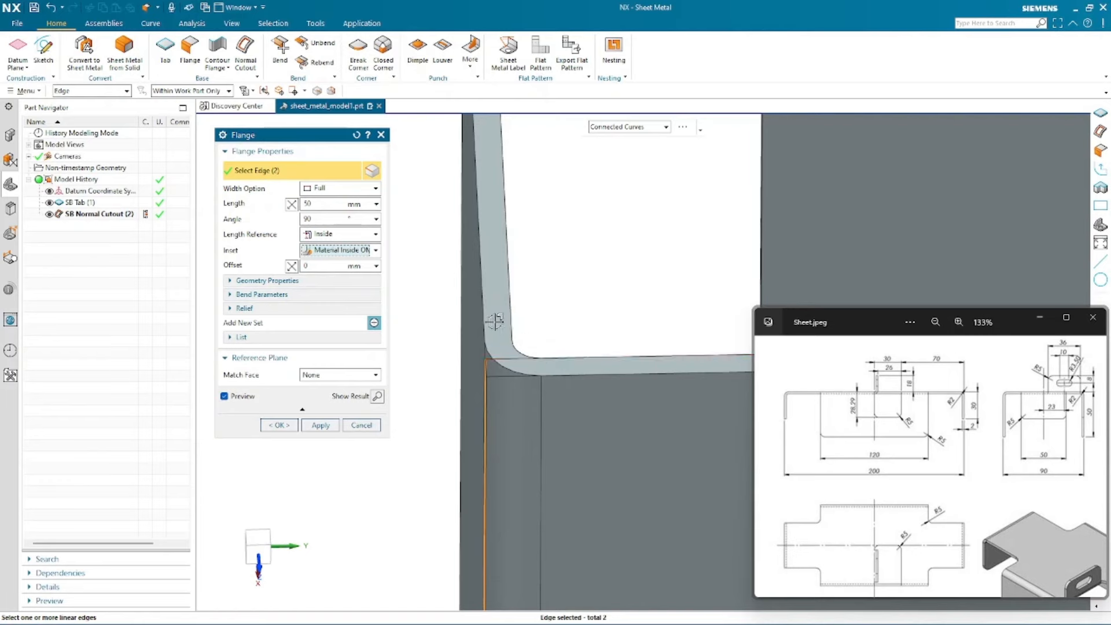
pyautogui.scroll(-2, 490, 348)
pyautogui.moveTo(501, 368); pyautogui.dragTo(492, 334, button='middle')
# - Return the flange inset to Material Inside
pyautogui.click(348, 252)
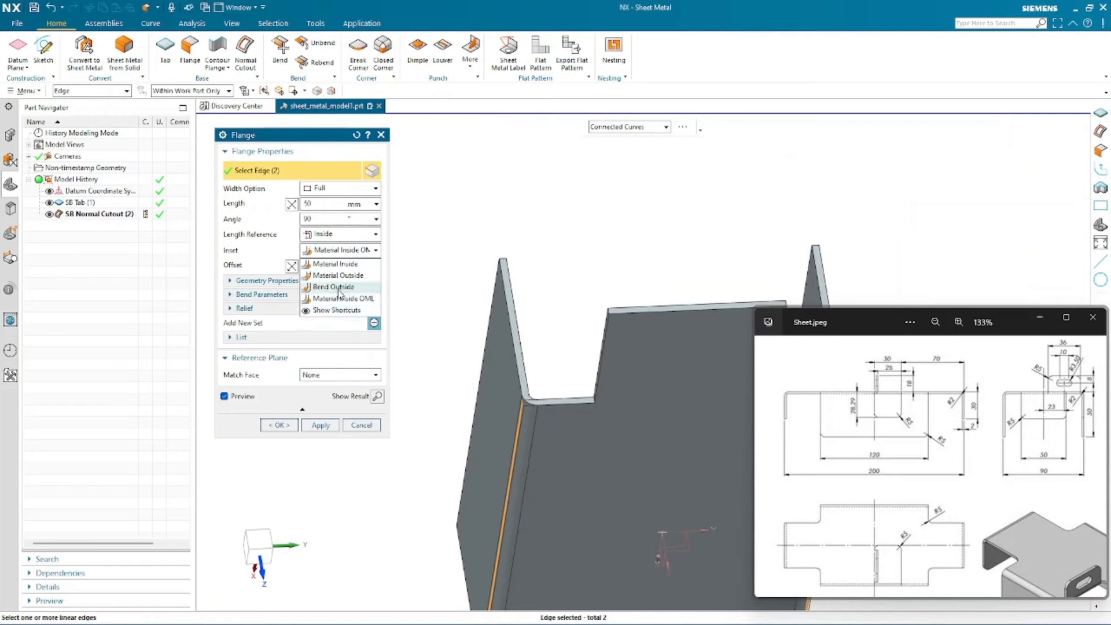
pyautogui.click(341, 265)
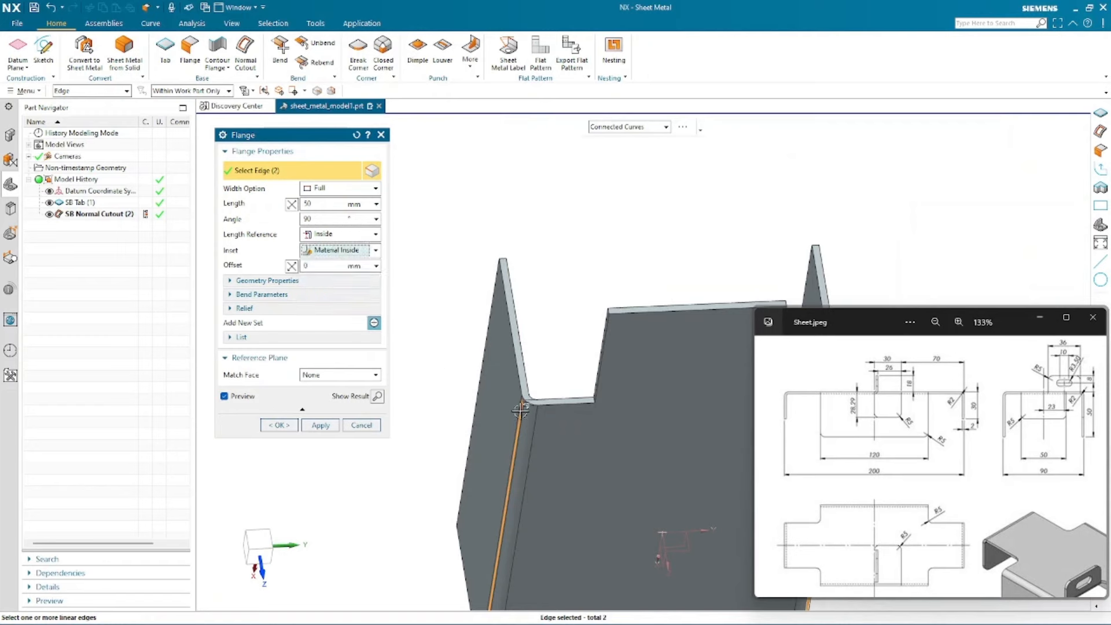
pyautogui.click(367, 253)
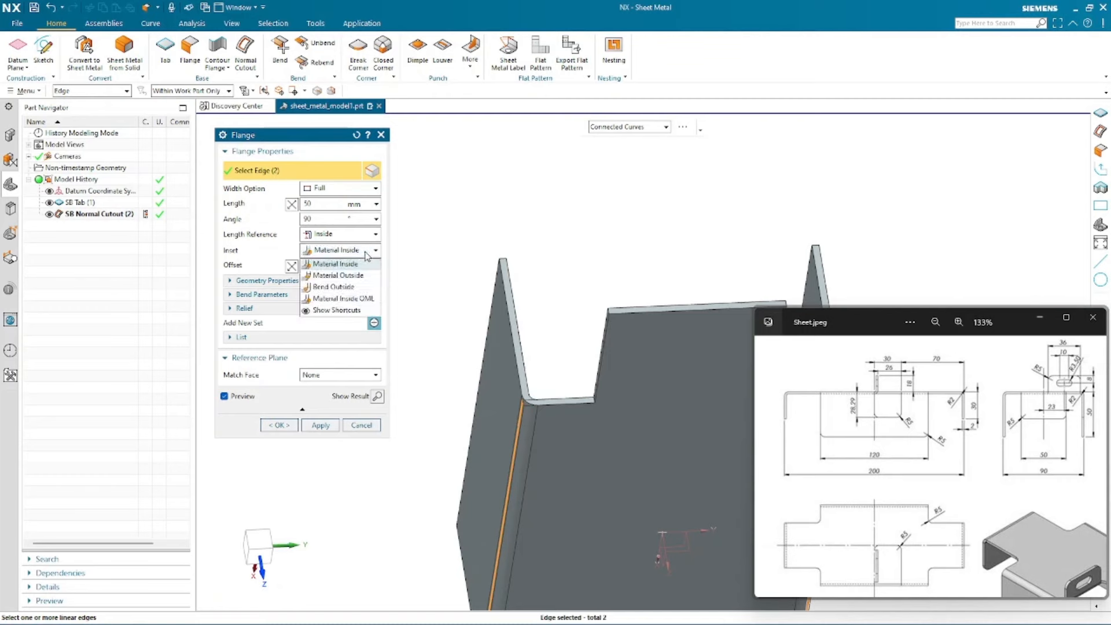
pyautogui.click(365, 253)
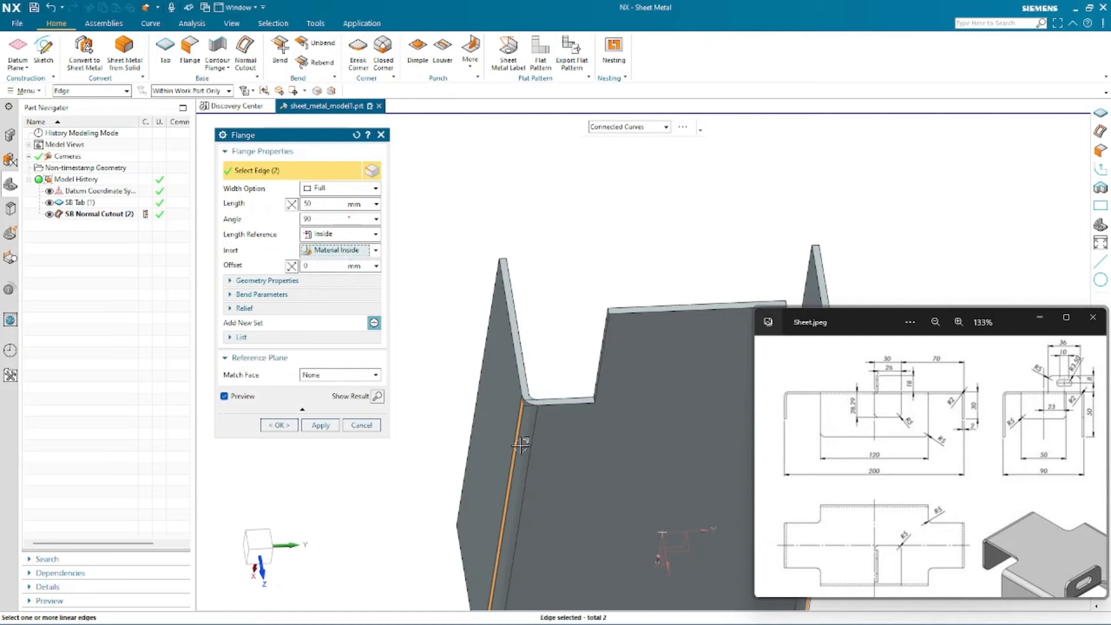
# - Set the flange offset to 0 mm
pyautogui.click(310, 266)
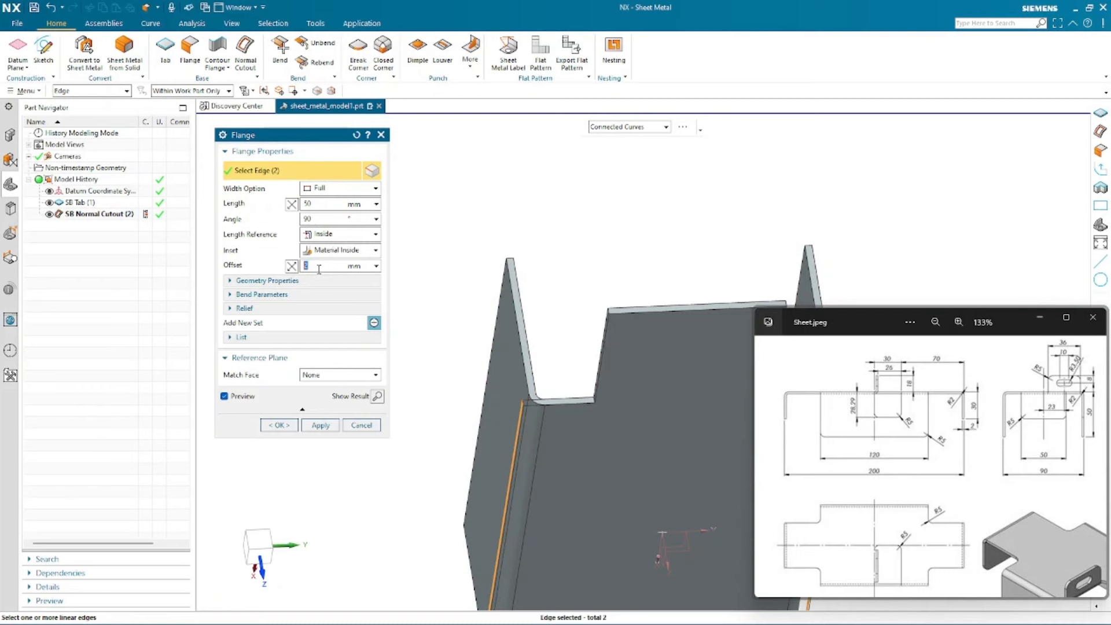
pyautogui.write('0')
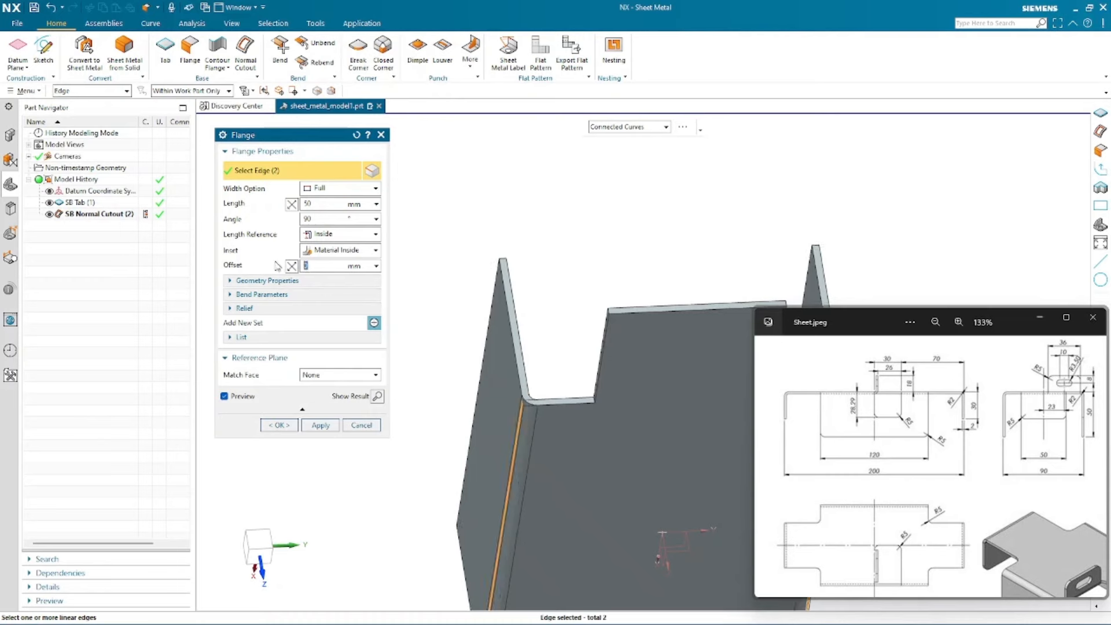
pyautogui.scroll(-3, 550, 202)
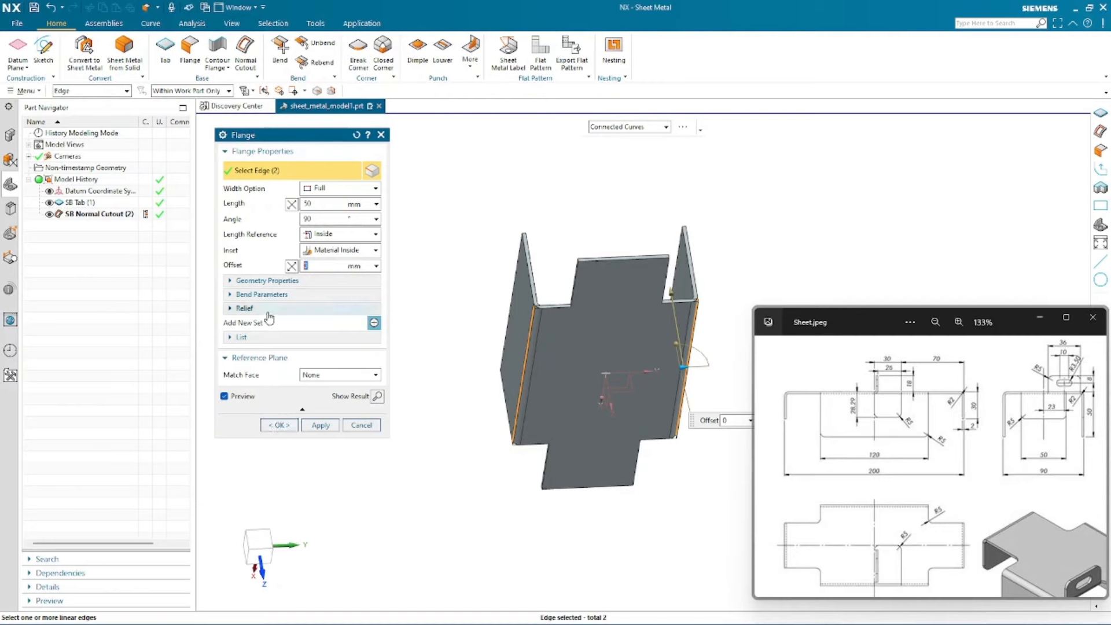
# - Inspect the flange's bend parameters and deselect the flange edges
pyautogui.click(262, 294)
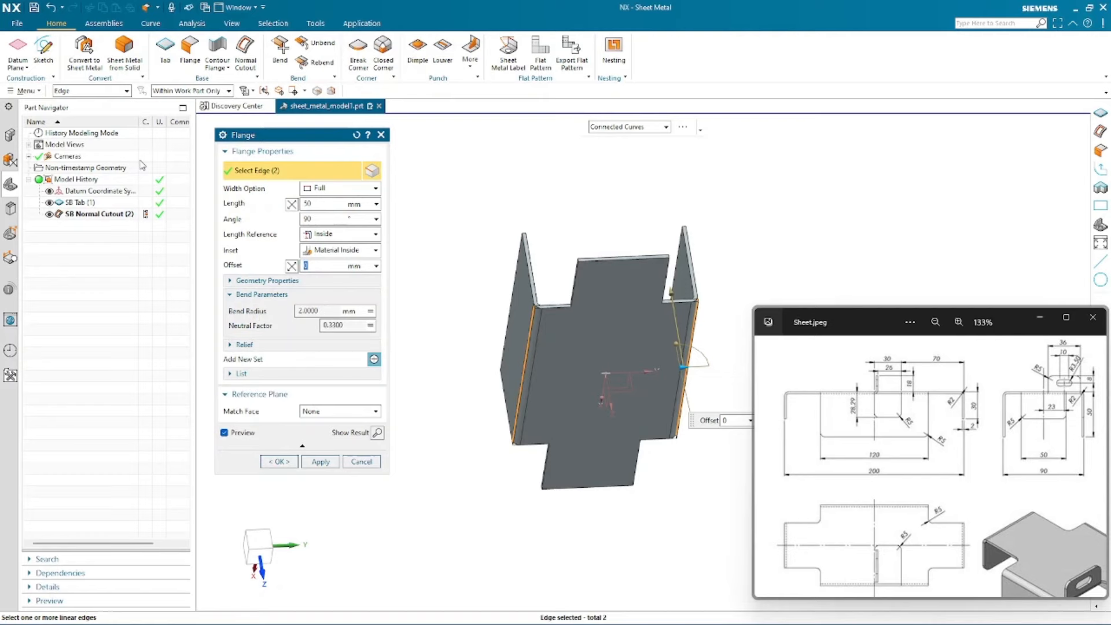
pyautogui.click(17, 25)
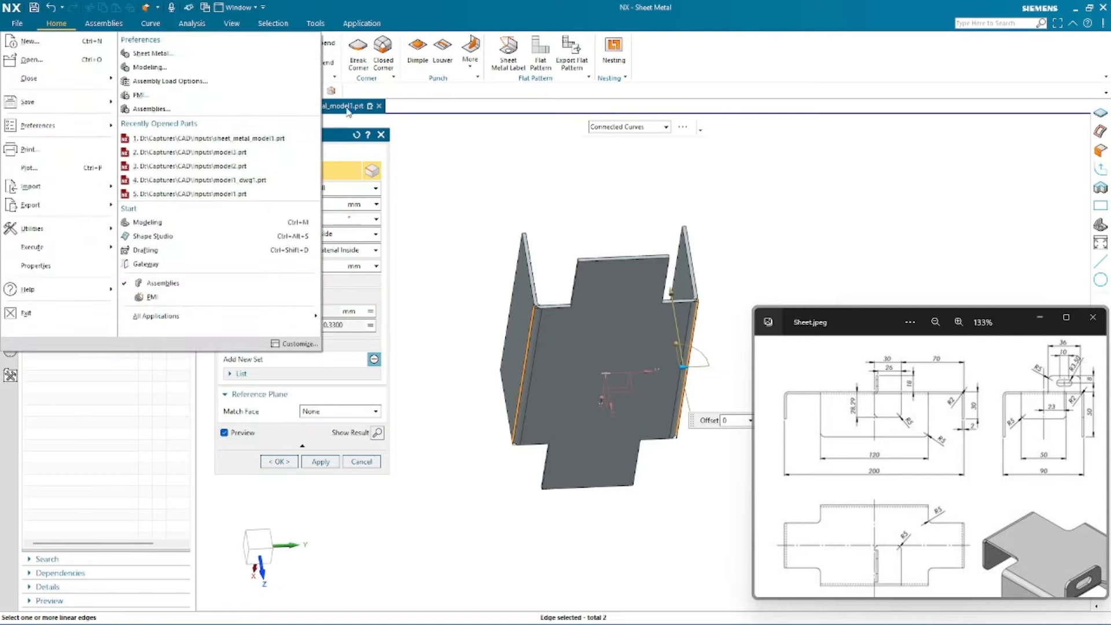
pyautogui.click(489, 180)
pyautogui.press('Escape')
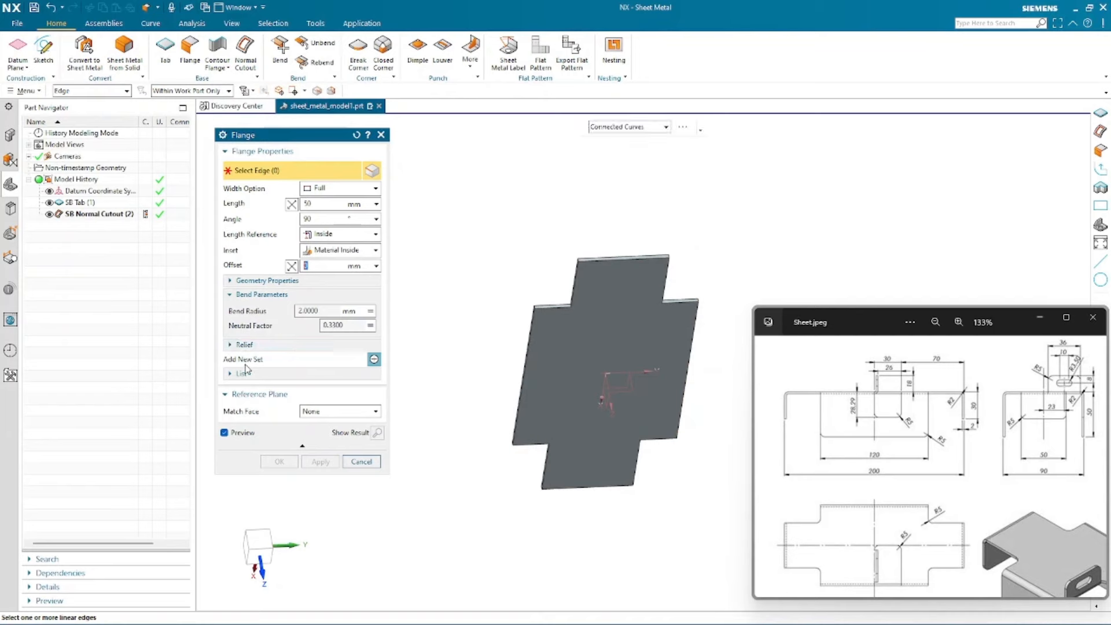
# - Inspect the bend relief settings, then collapse the bend parameter and relief sections
pyautogui.click(254, 344)
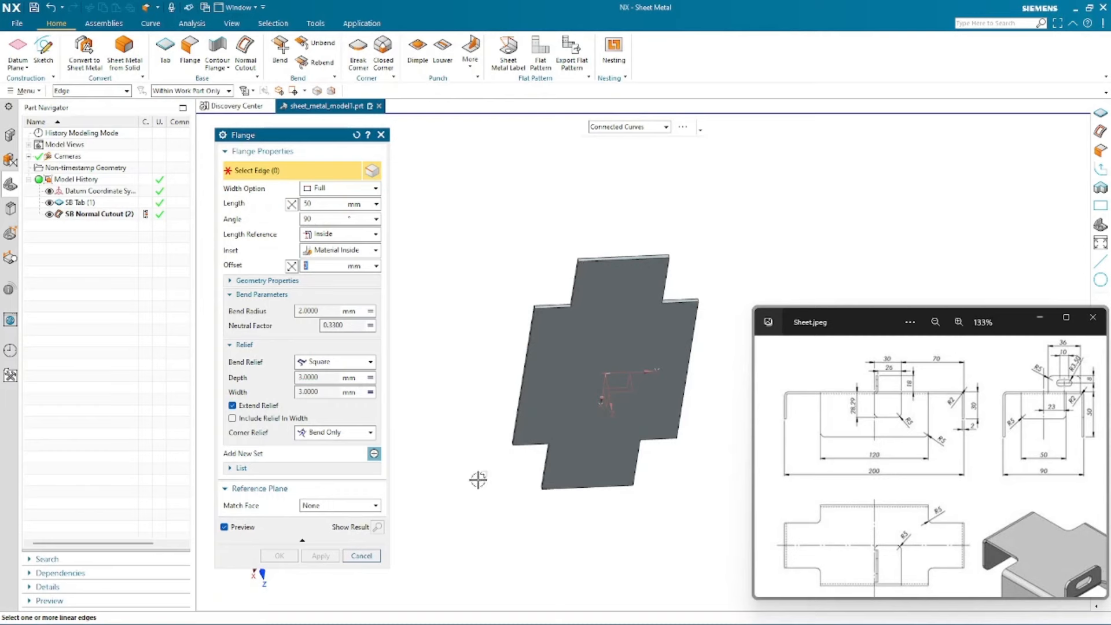
pyautogui.click(326, 362)
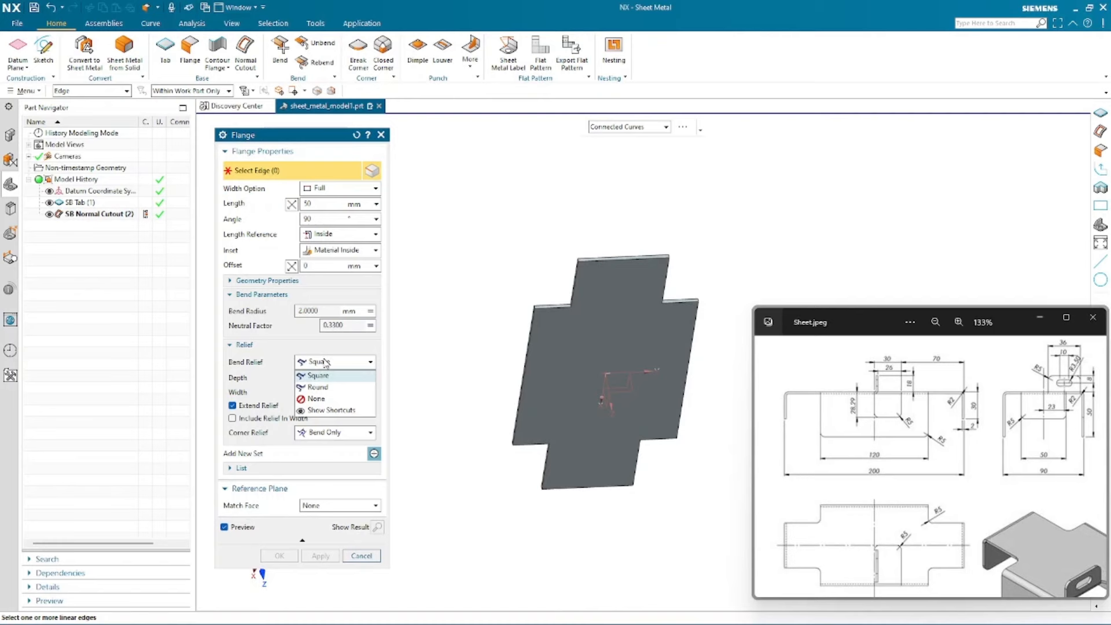
pyautogui.click(326, 363)
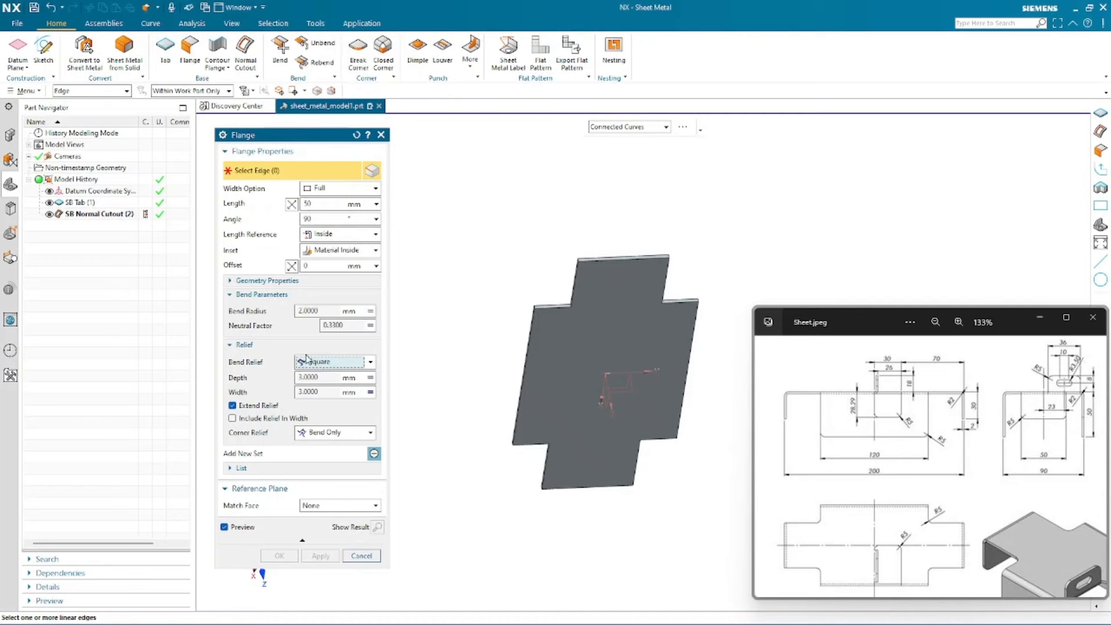
pyautogui.click(249, 294)
pyautogui.click(242, 309)
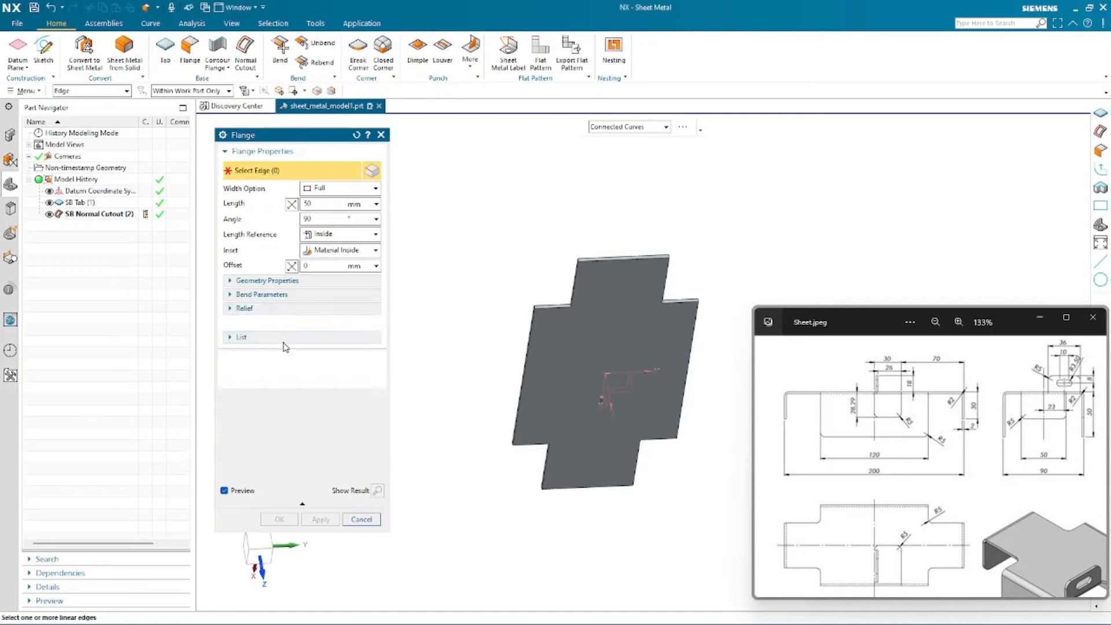
# - Reselect the tab's two long edges as the flange edges
pyautogui.moveTo(483, 418); pyautogui.dragTo(485, 297, button='middle')
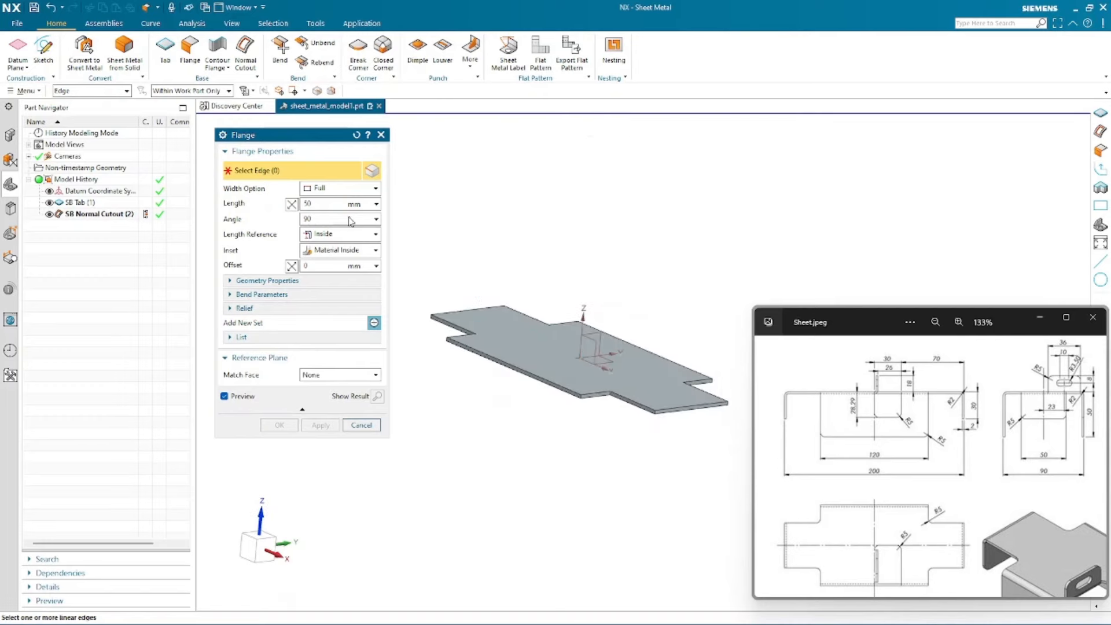
pyautogui.click(474, 350)
pyautogui.scroll(-1, 775, 394)
pyautogui.scroll(-4, 775, 394)
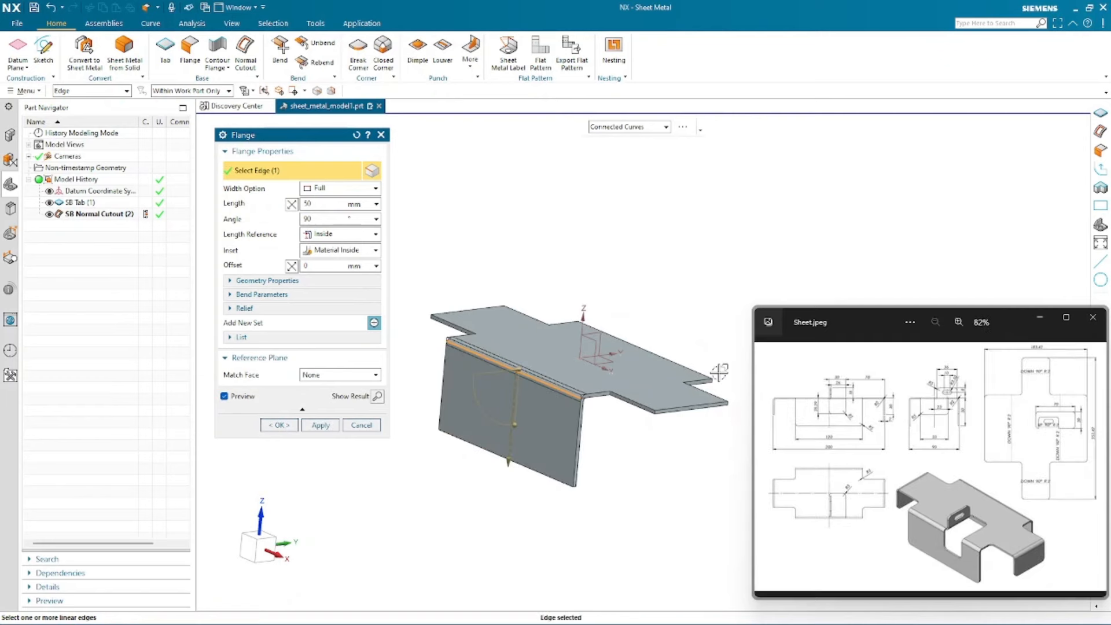
pyautogui.scroll(6, 502, 320)
pyautogui.scroll(-1, 502, 319)
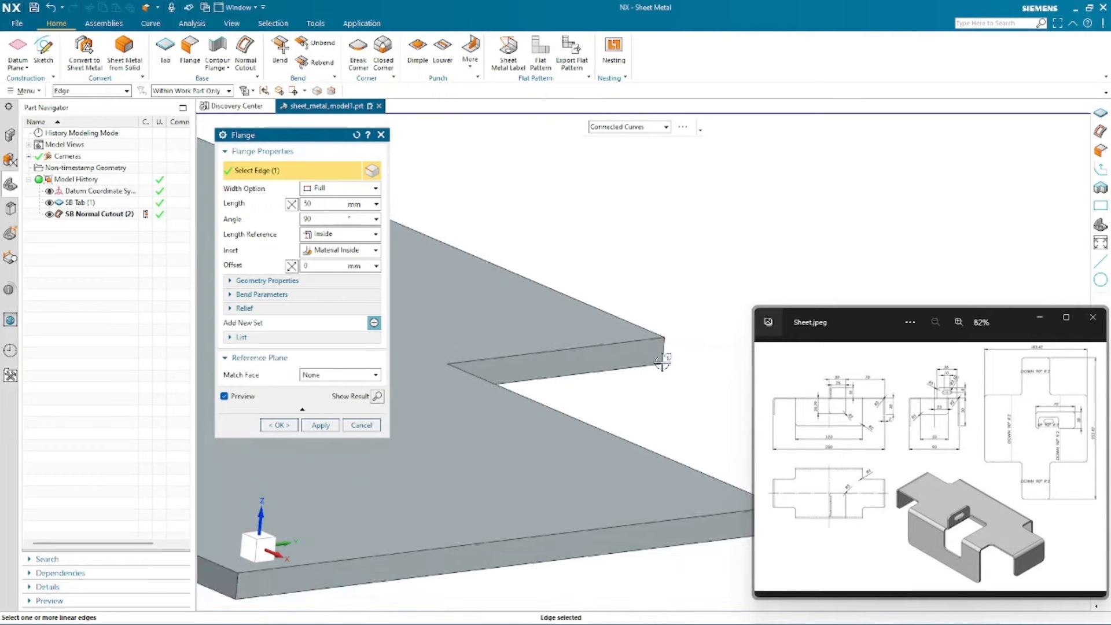
pyautogui.scroll(2, 728, 366)
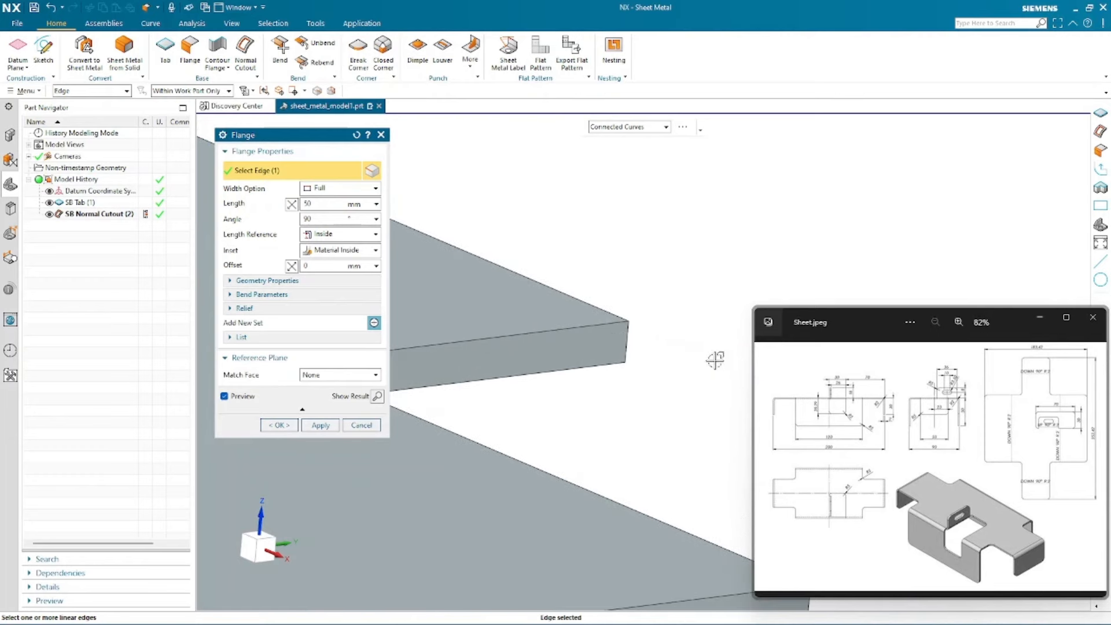
pyautogui.click(612, 357)
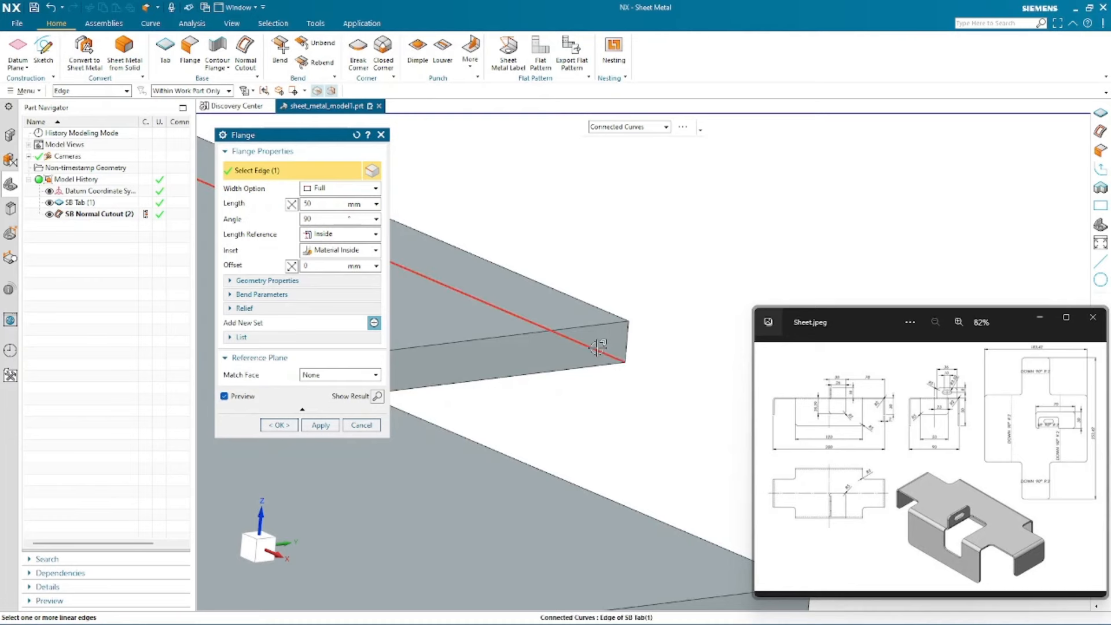
pyautogui.click(444, 281)
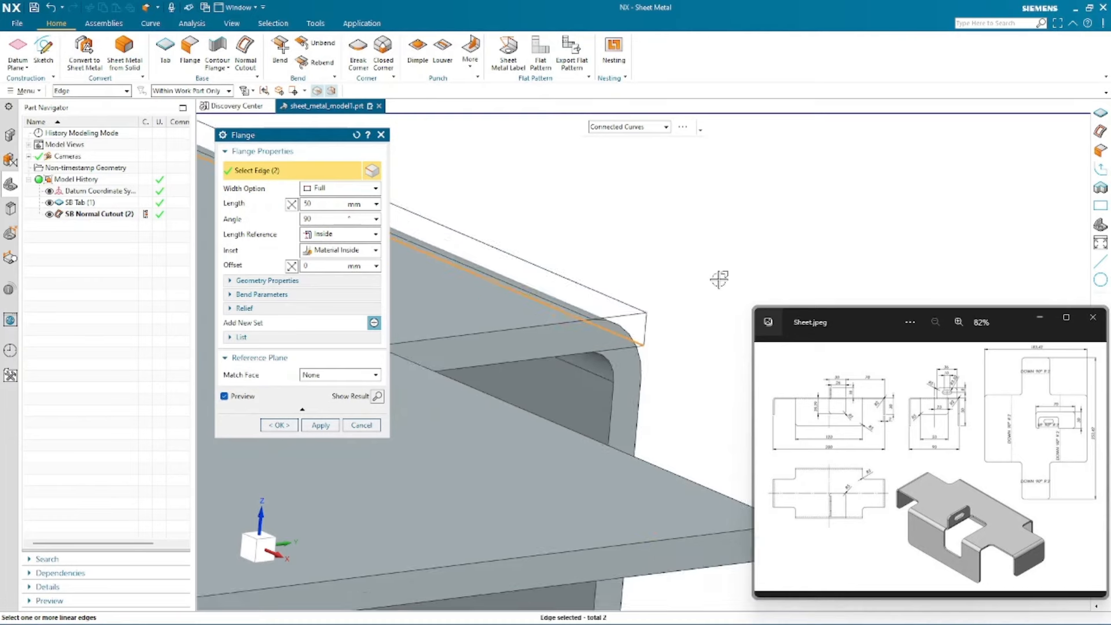
# - Try the At Center width option with a 50 mm flange width, then switch the width option back to Full
pyautogui.scroll(5, 719, 279)
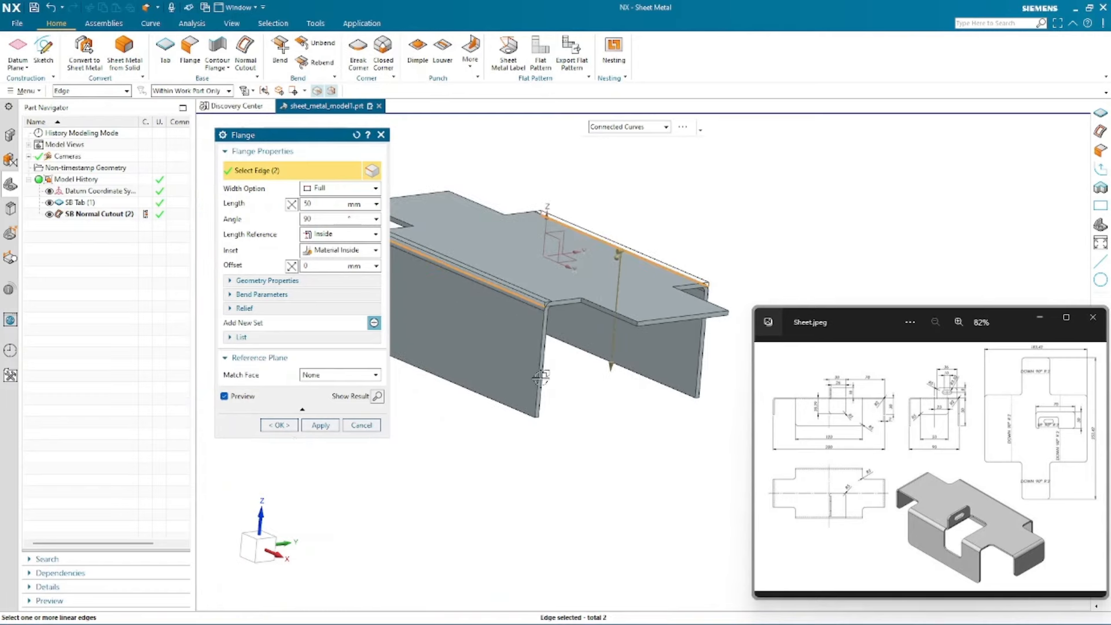
pyautogui.moveTo(560, 403); pyautogui.dragTo(547, 402, button='middle')
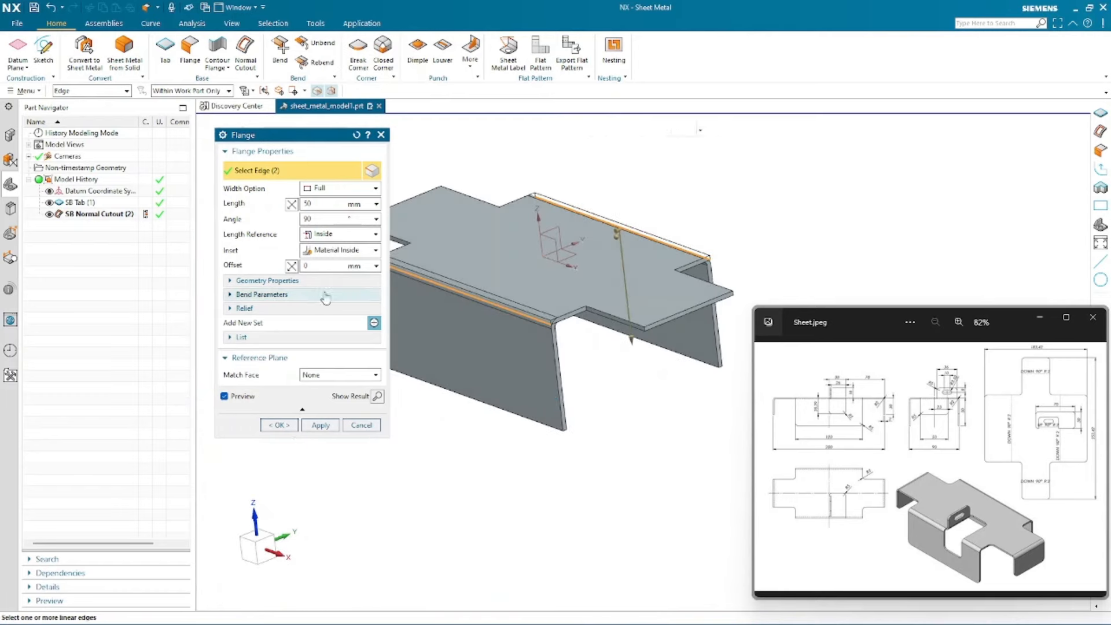
pyautogui.click(331, 222)
pyautogui.click(356, 193)
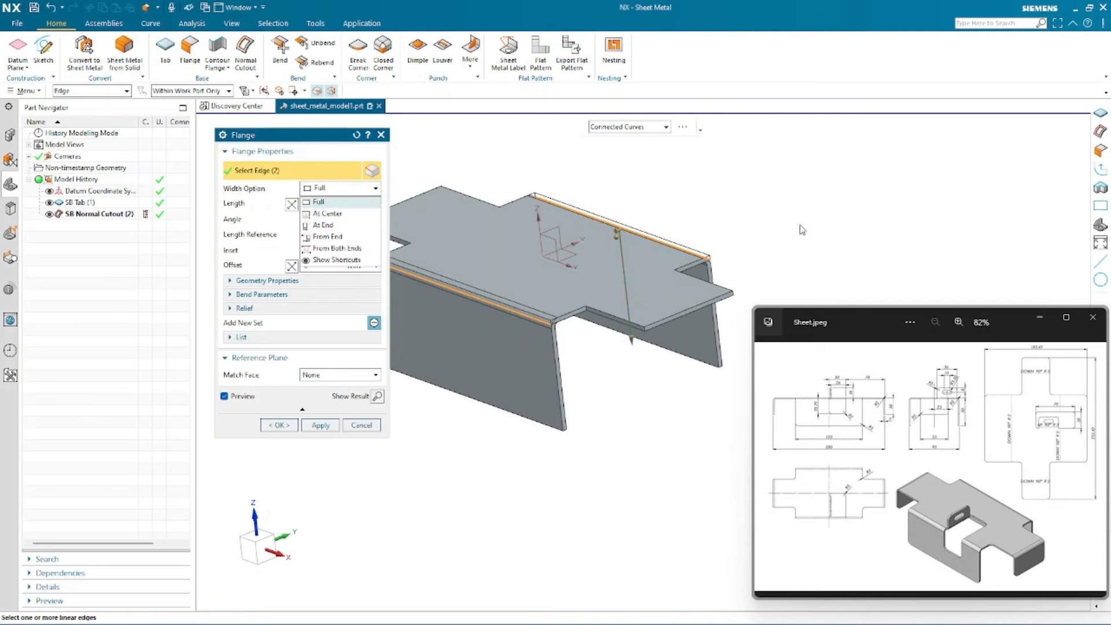
pyautogui.click(320, 214)
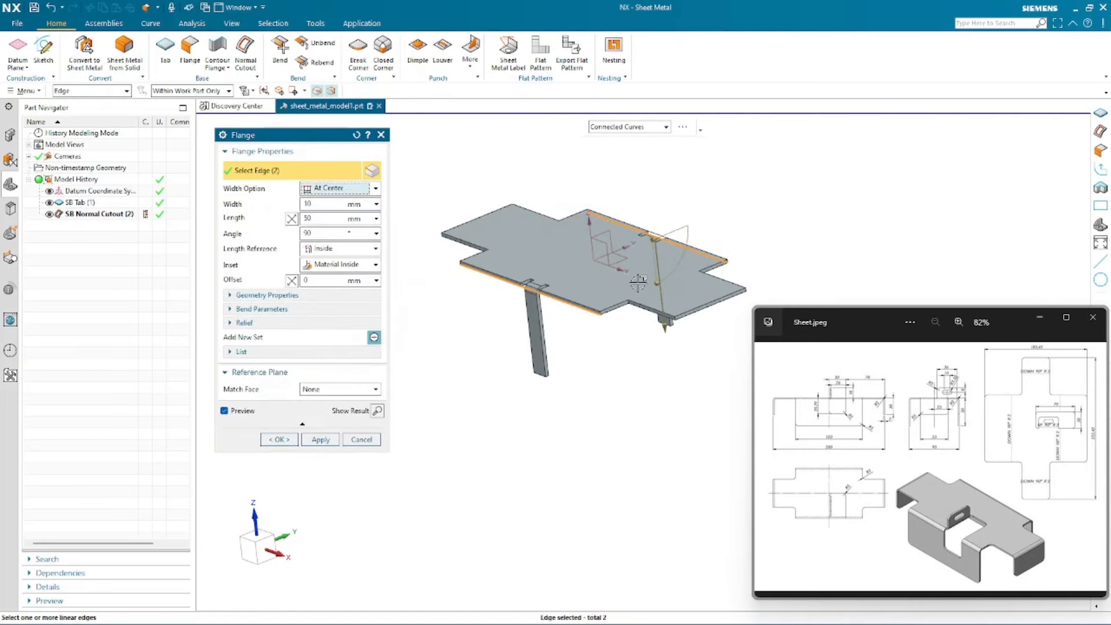
pyautogui.scroll(1, 546, 212)
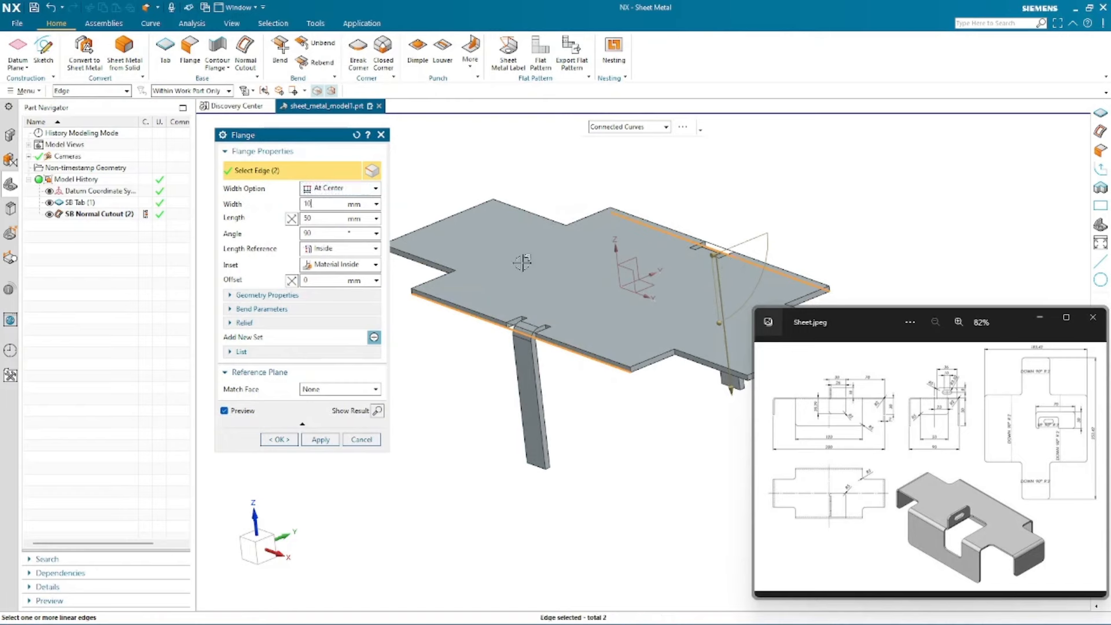
pyautogui.scroll(4, 525, 322)
pyautogui.scroll(-5, 525, 322)
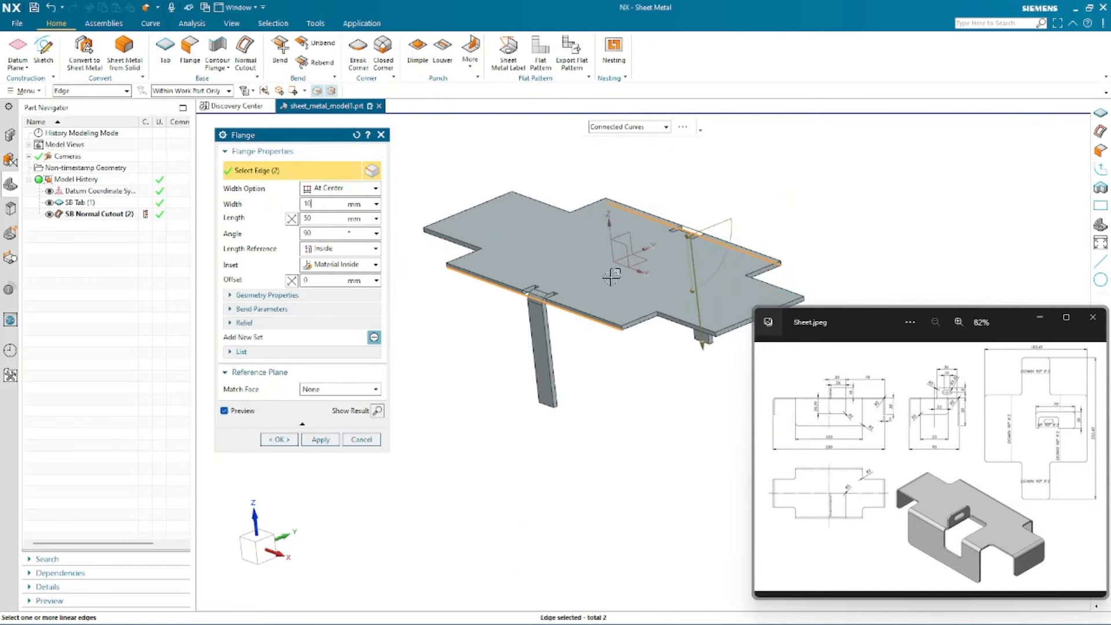
pyautogui.moveTo(610, 274); pyautogui.dragTo(613, 288, button='middle')
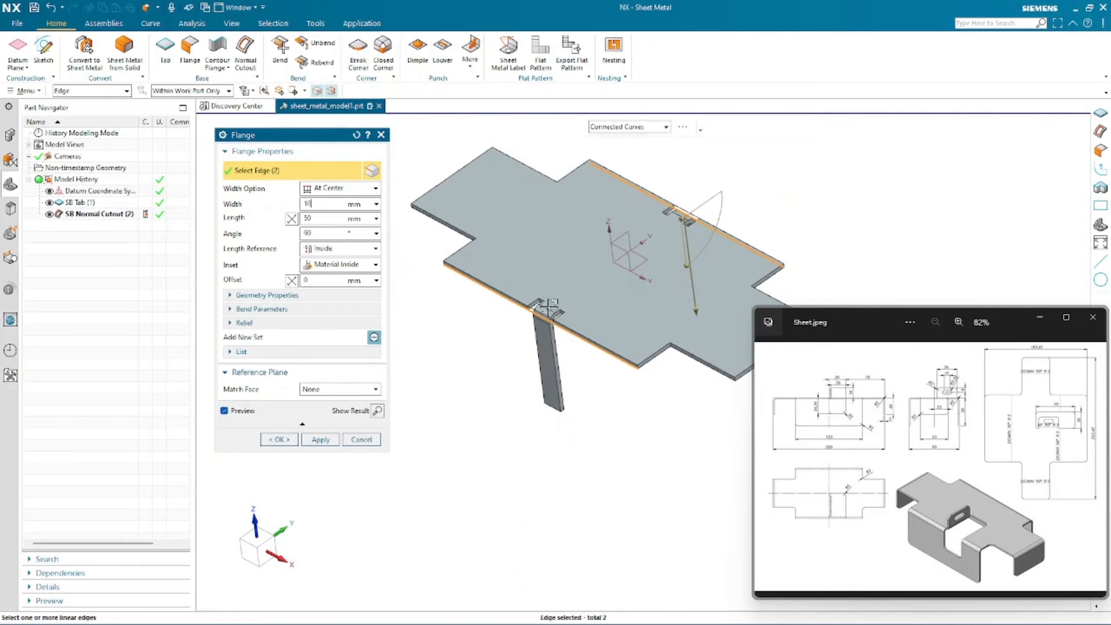
pyautogui.doubleClick(322, 203)
pyautogui.write('50')
pyautogui.press('Return')
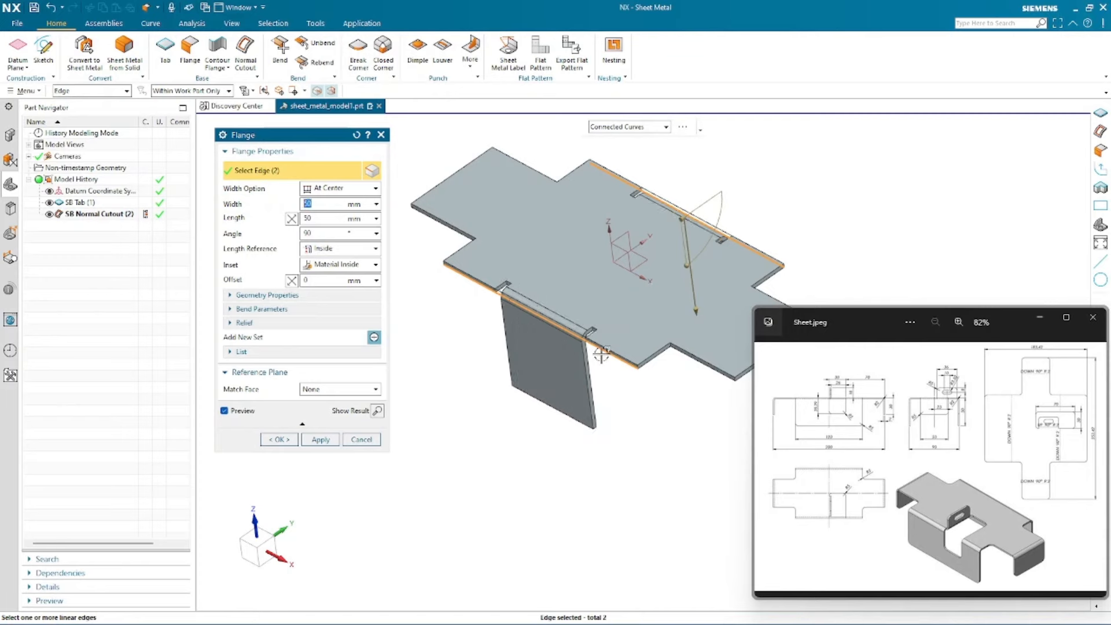
pyautogui.scroll(5, 509, 292)
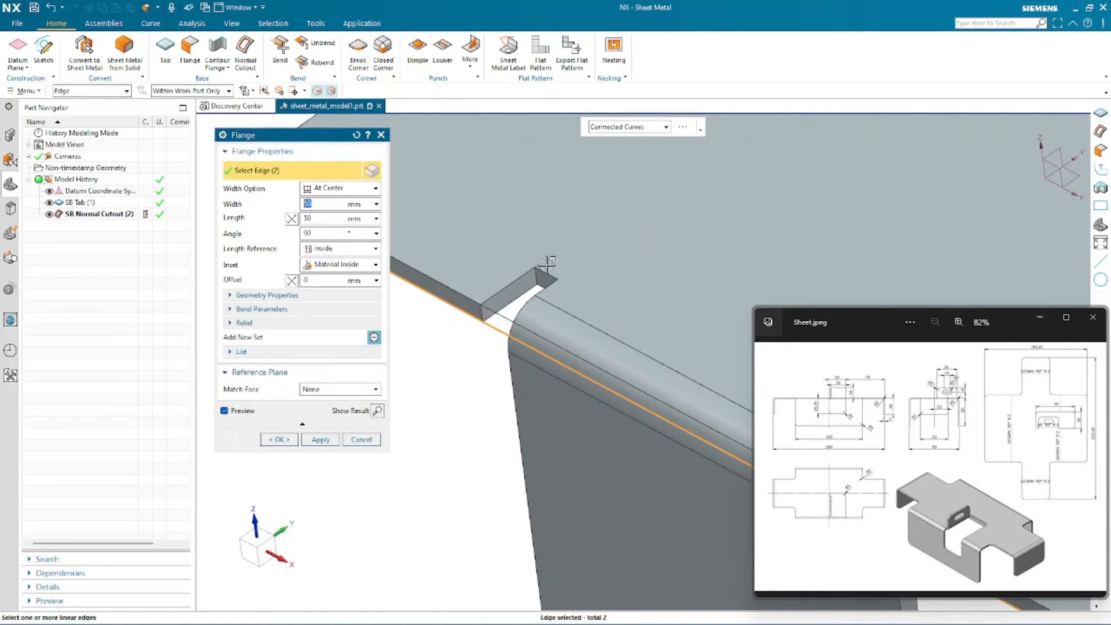
pyautogui.scroll(-5, 539, 268)
pyautogui.click(324, 189)
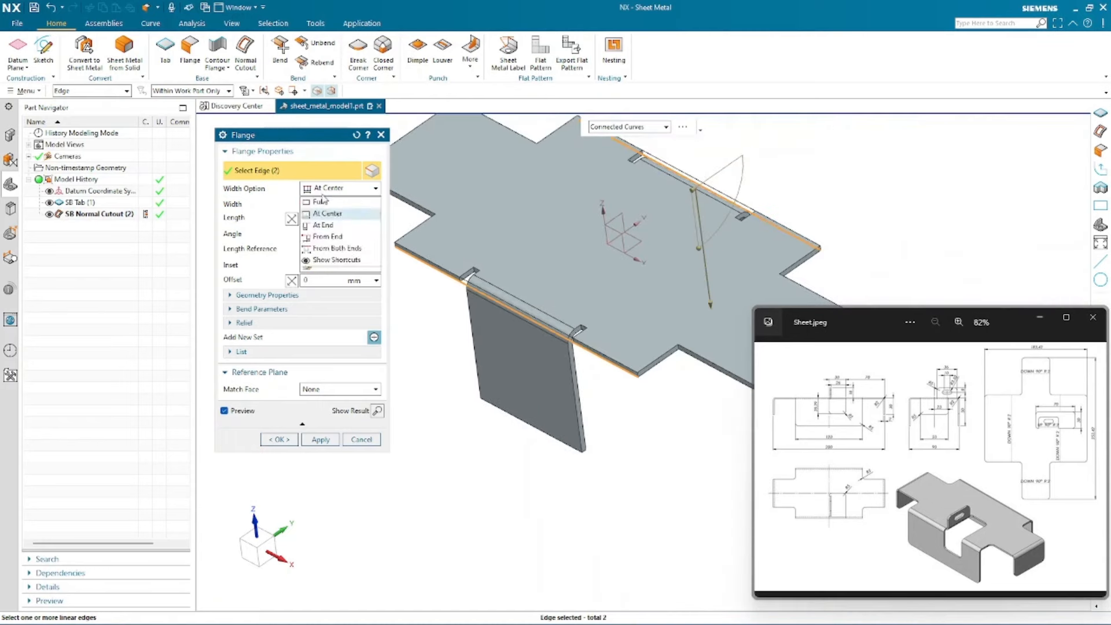
pyautogui.click(323, 200)
# - Confirm the full-width 50 mm flanges on the tab's two long edges
pyautogui.scroll(-5, 589, 366)
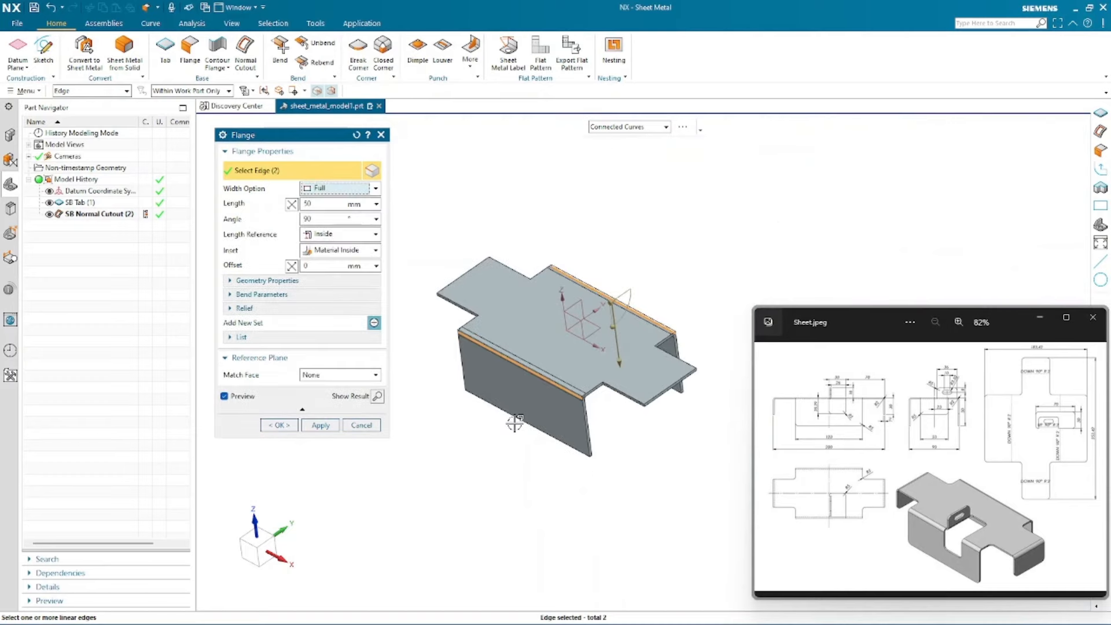
pyautogui.moveTo(488, 466)
pyautogui.mouseDown(button='middle')
pyautogui.moveTo(487, 443)
pyautogui.moveTo(472, 456)
pyautogui.mouseUp(button='middle')
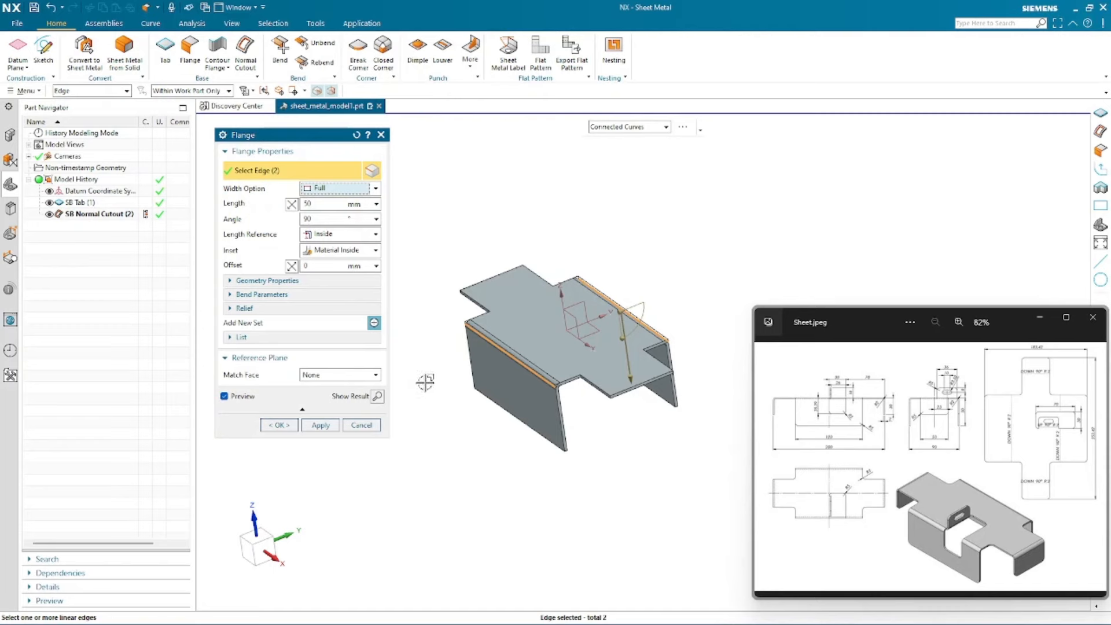
pyautogui.moveTo(425, 382); pyautogui.dragTo(402, 387, button='middle')
pyautogui.click(280, 427)
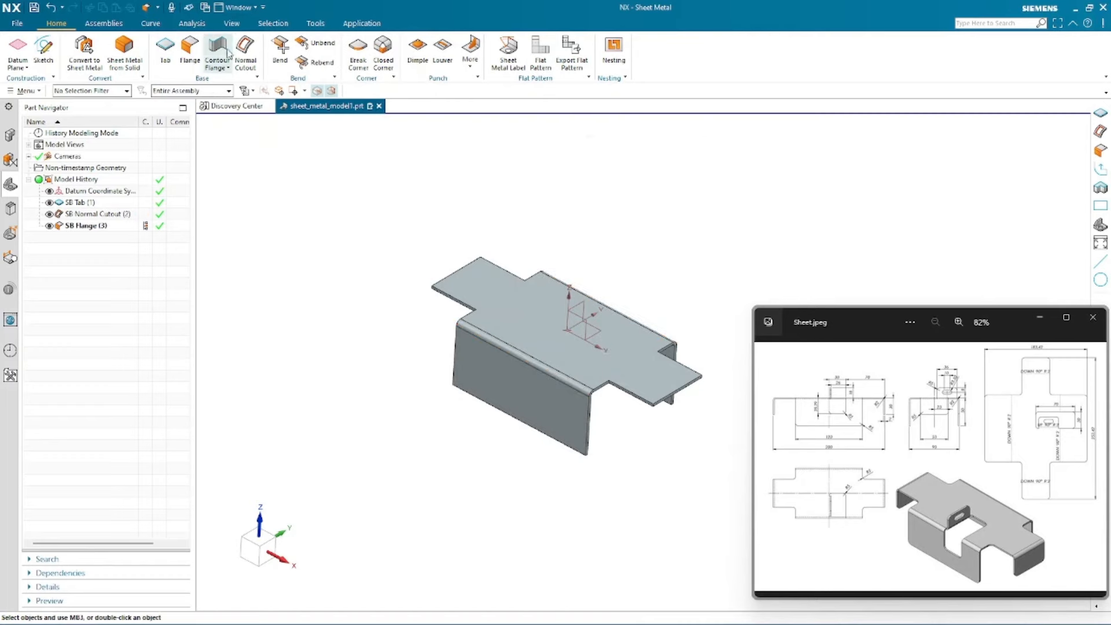
# - Start a new flange and select the two short end edges of the tab's protruding ends
pyautogui.click(191, 48)
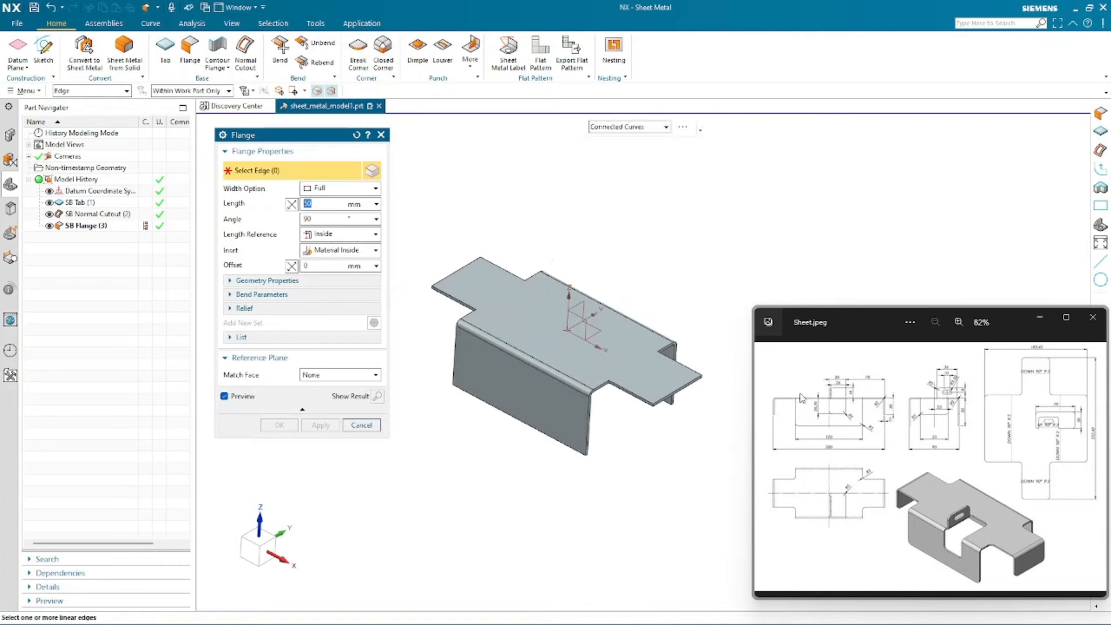
pyautogui.scroll(5, 660, 402)
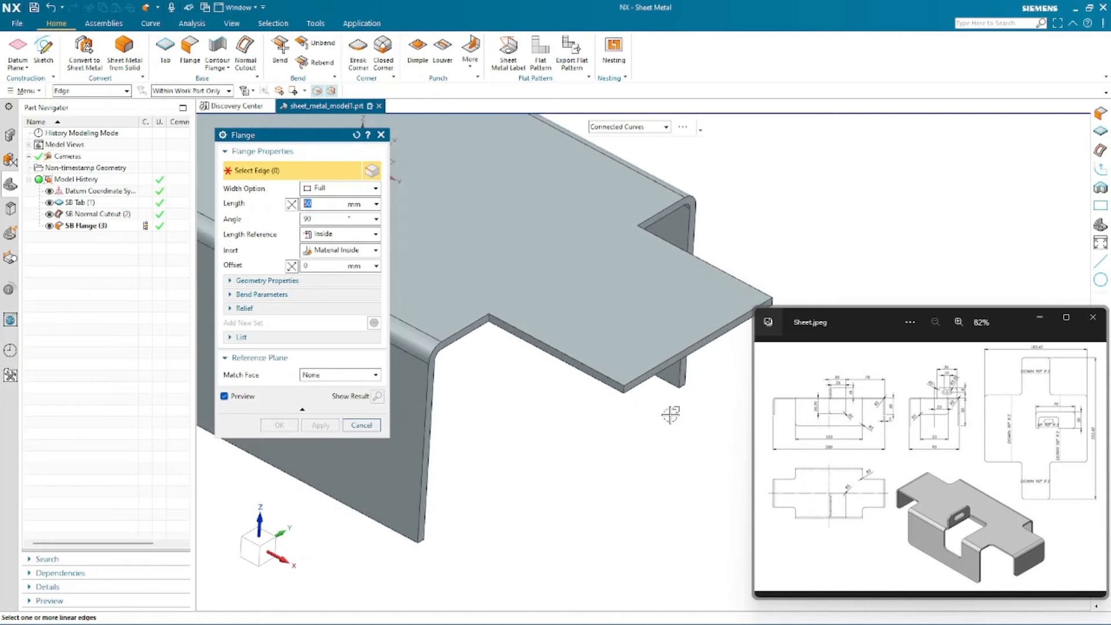
pyautogui.click(642, 380)
pyautogui.scroll(-3, 729, 443)
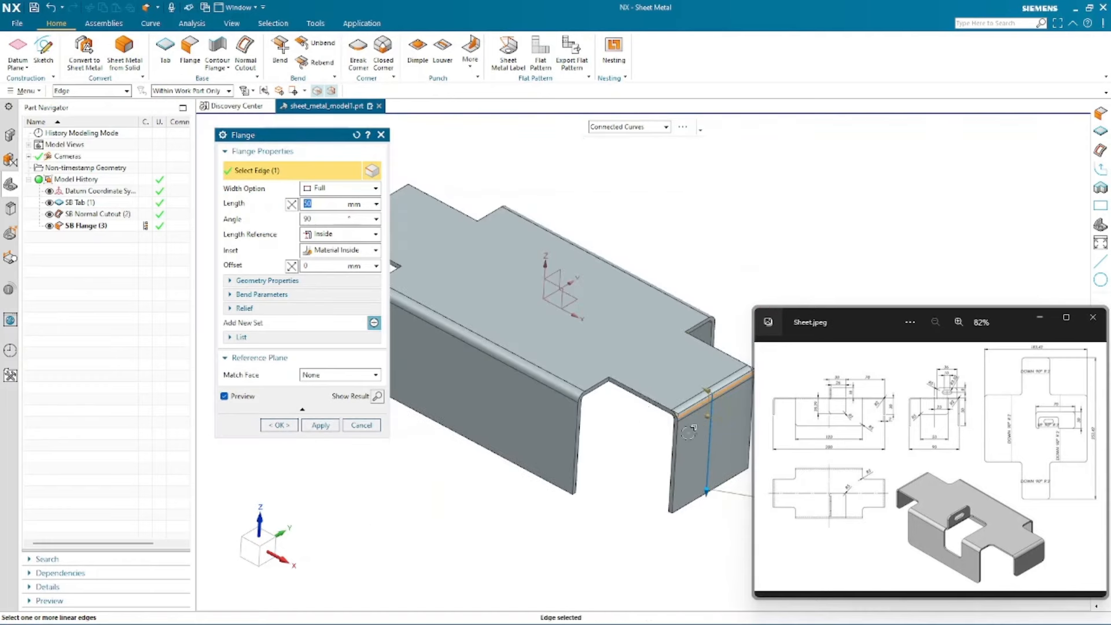
pyautogui.scroll(5, 521, 347)
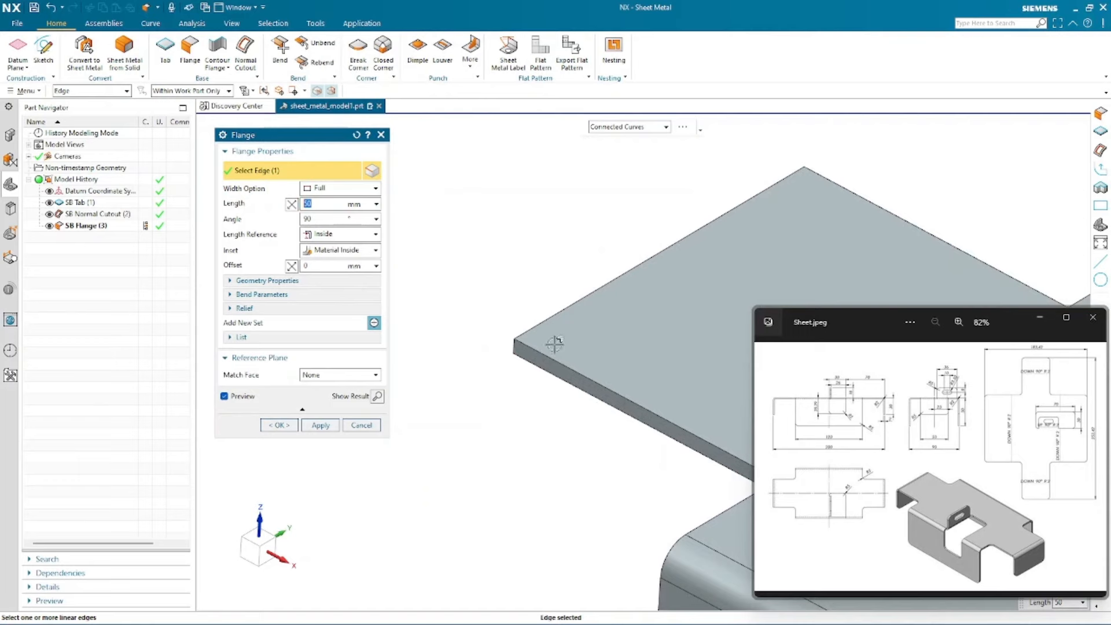
pyautogui.click(555, 345)
pyautogui.scroll(-3, 555, 347)
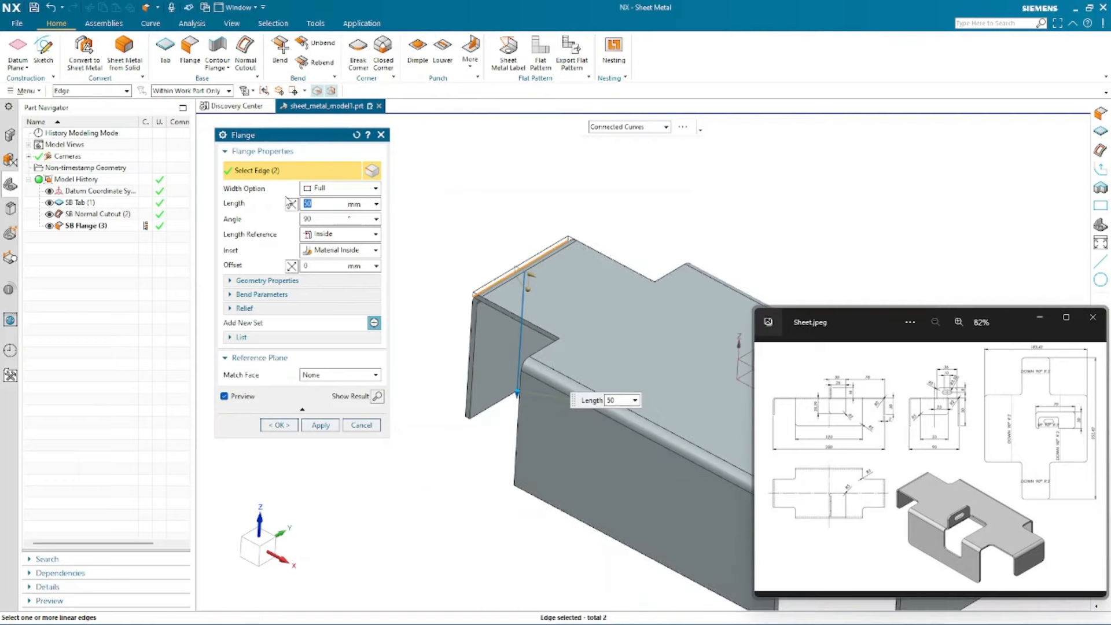
# - Set the end flange length to 30 mm and confirm the flanges
pyautogui.write('30')
pyautogui.press('Return')
pyautogui.scroll(-3, 451, 294)
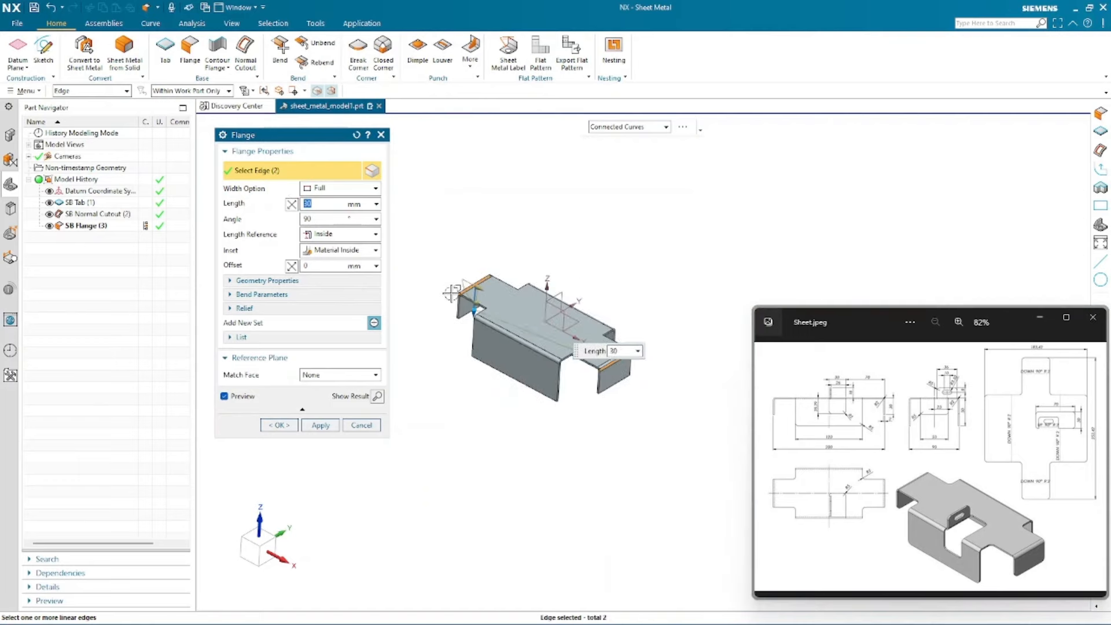
pyautogui.click(279, 424)
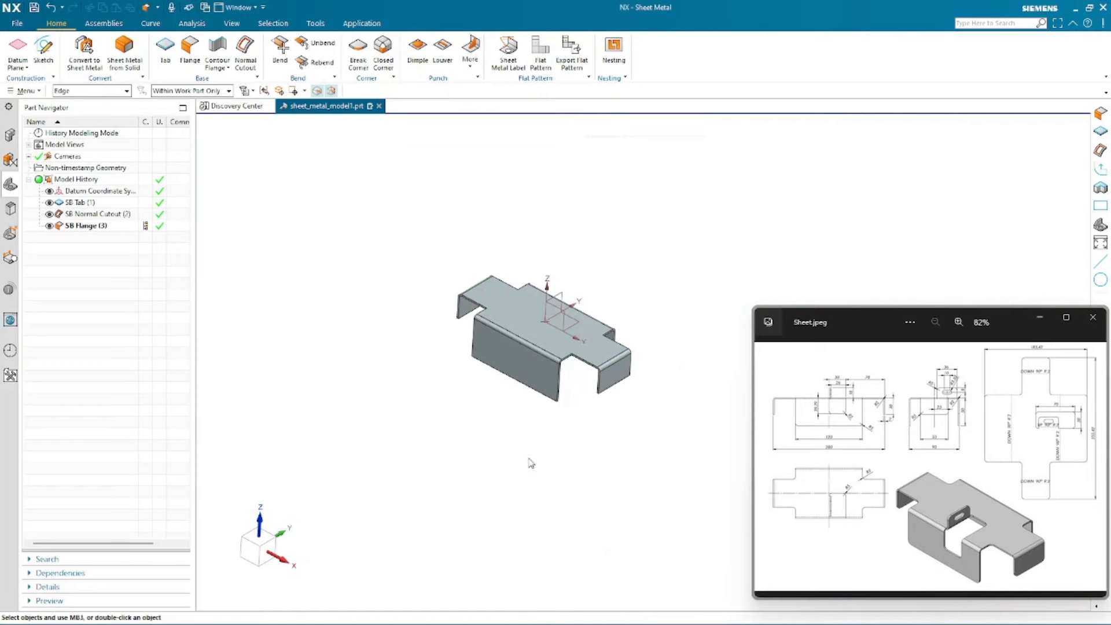
# - Start a Normal Cutout with a new sketch on the datum XY plane
pyautogui.moveTo(461, 218)
pyautogui.mouseDown(button='middle')
pyautogui.moveTo(479, 203)
pyautogui.moveTo(452, 204)
pyautogui.moveTo(463, 211)
pyautogui.mouseUp(button='middle')
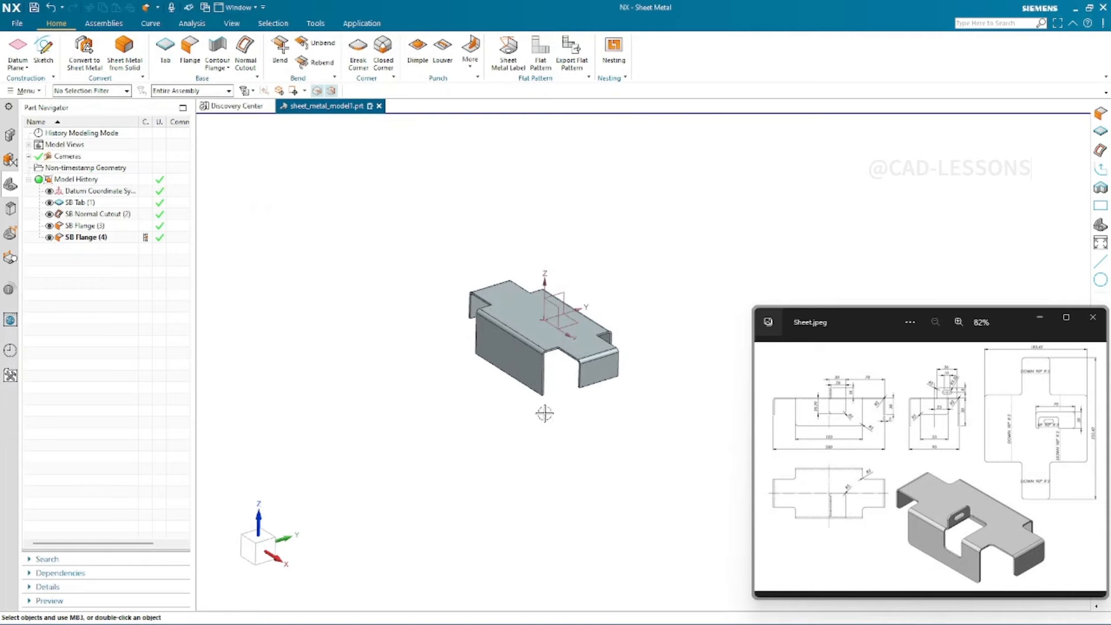
pyautogui.scroll(-5, 580, 266)
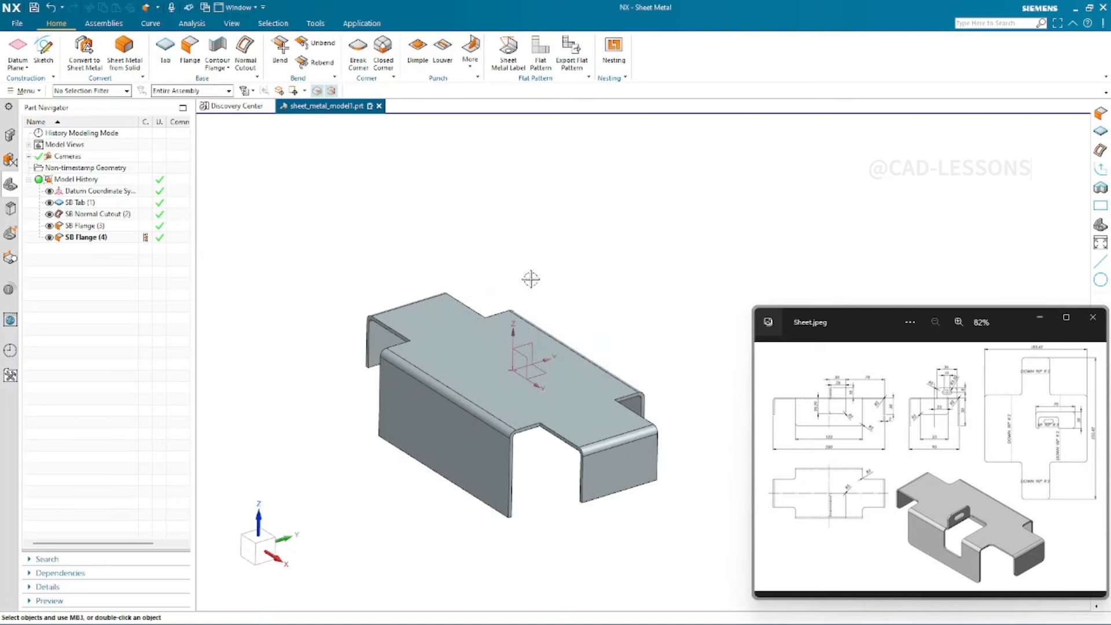
pyautogui.moveTo(530, 279)
pyautogui.mouseDown(button='middle')
pyautogui.moveTo(504, 272)
pyautogui.moveTo(527, 283)
pyautogui.mouseUp(button='middle')
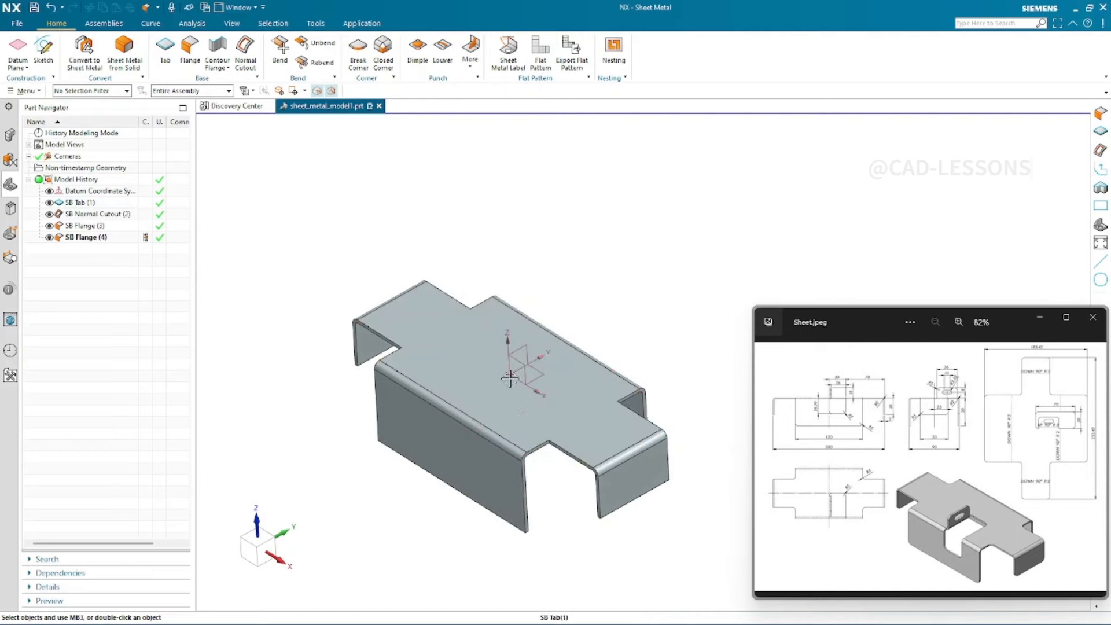
pyautogui.click(520, 223)
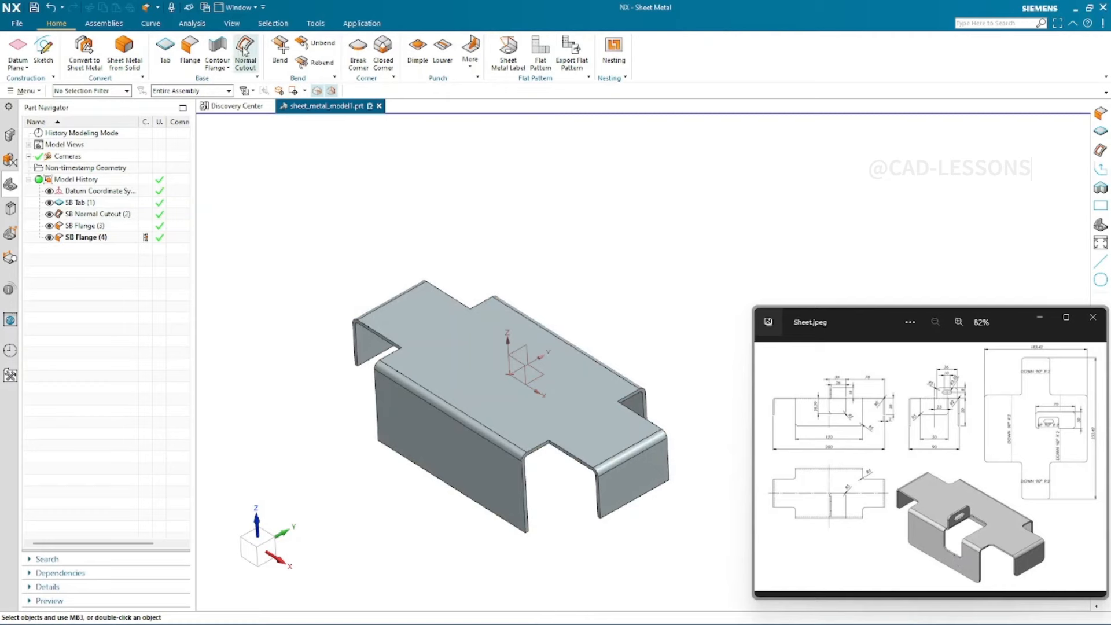
pyautogui.click(245, 49)
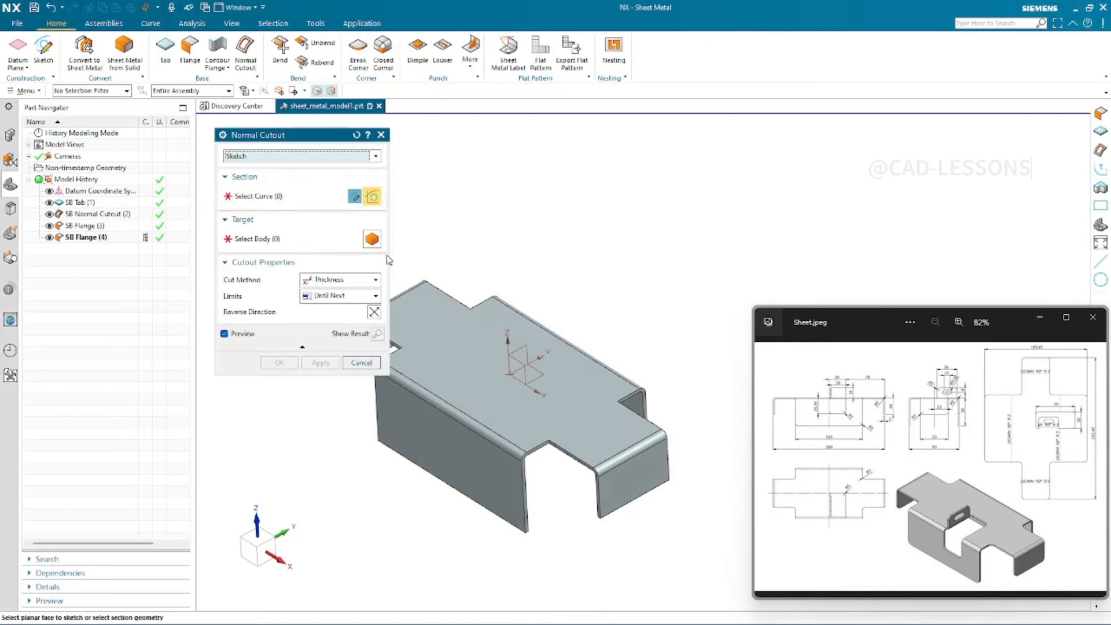
pyautogui.click(540, 375)
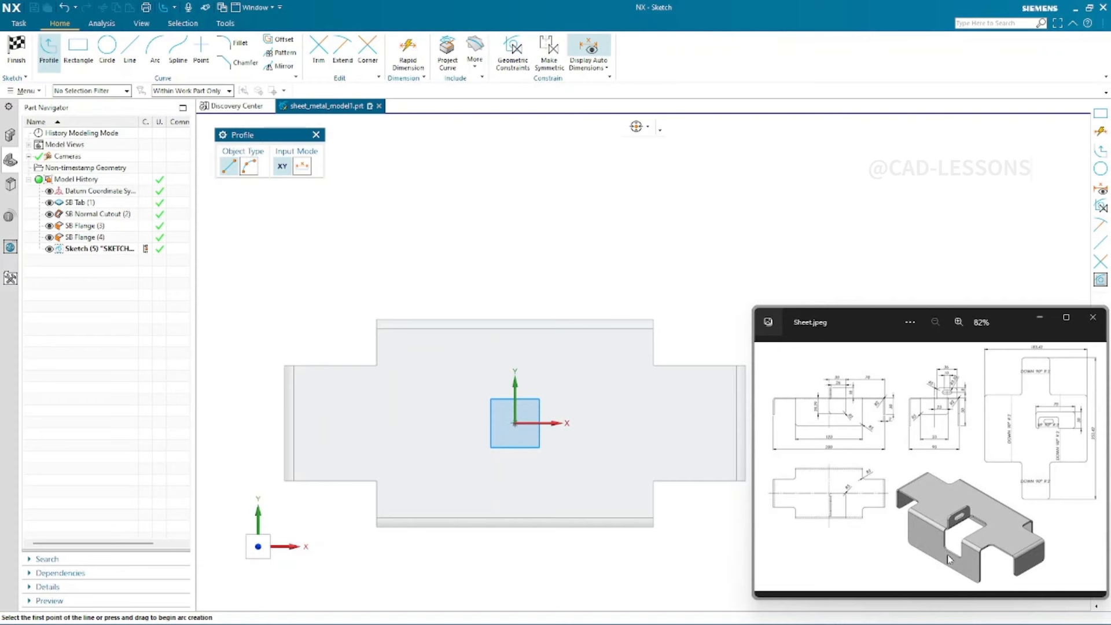
# - Zoom into the reference drawing to read the central cutout's dimensions
pyautogui.scroll(6, 855, 398)
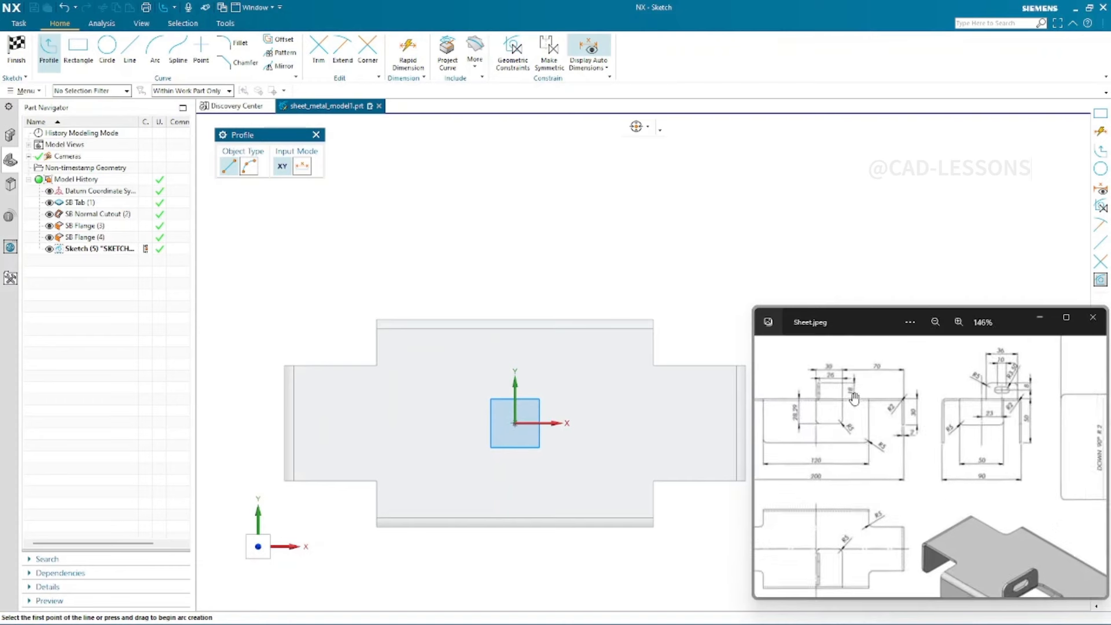
pyautogui.moveTo(804, 437); pyautogui.dragTo(853, 475)
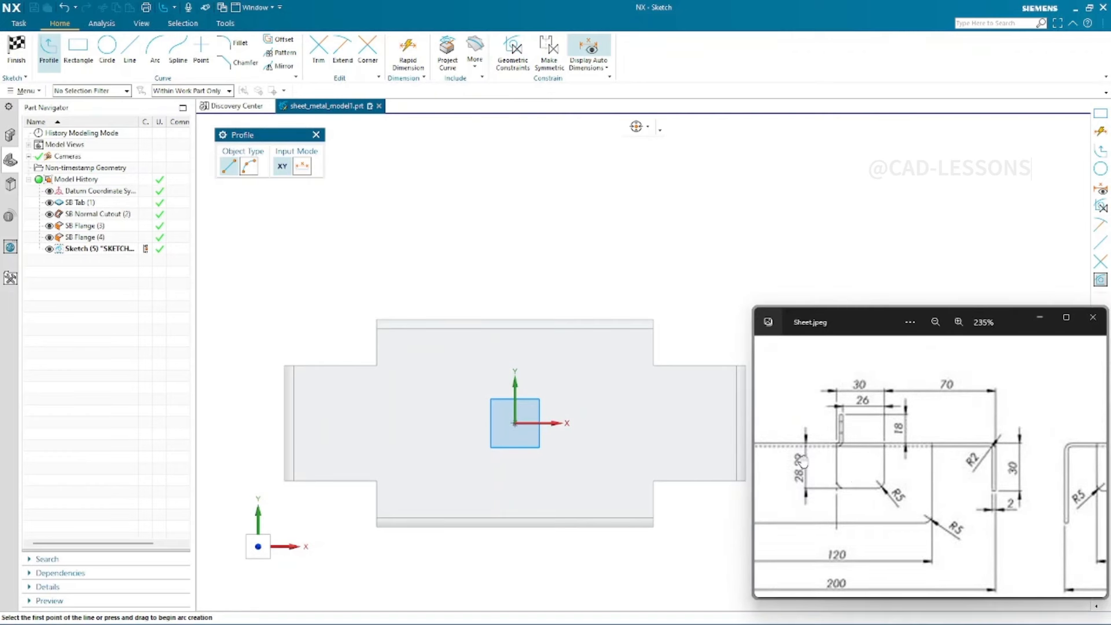
pyautogui.scroll(-3, 840, 515)
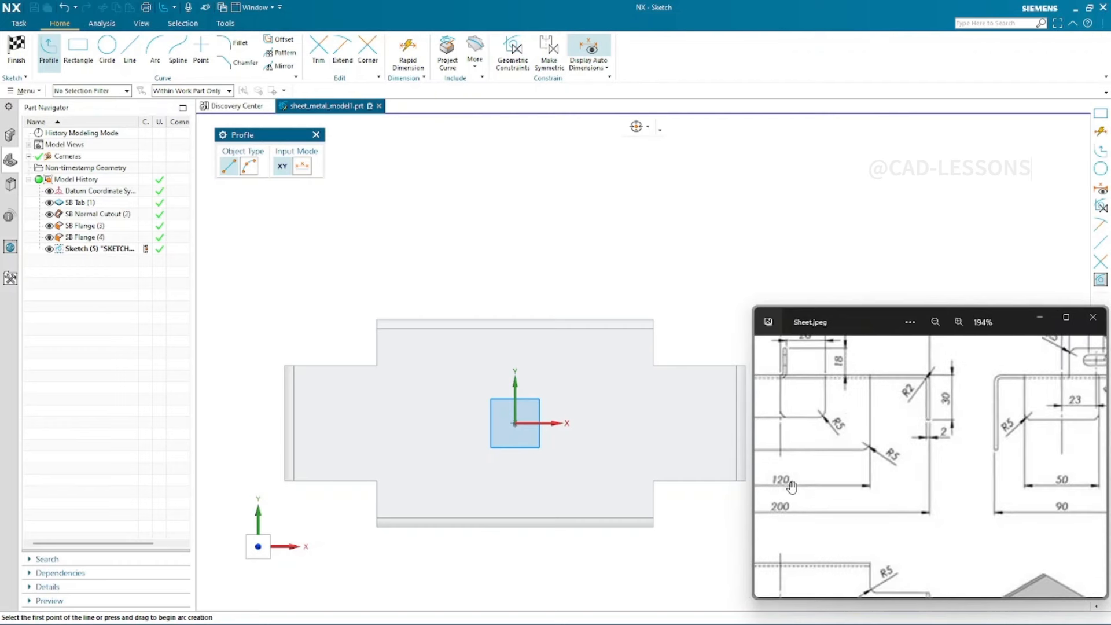
pyautogui.scroll(-3, 1022, 425)
pyautogui.moveTo(875, 560); pyautogui.dragTo(880, 480)
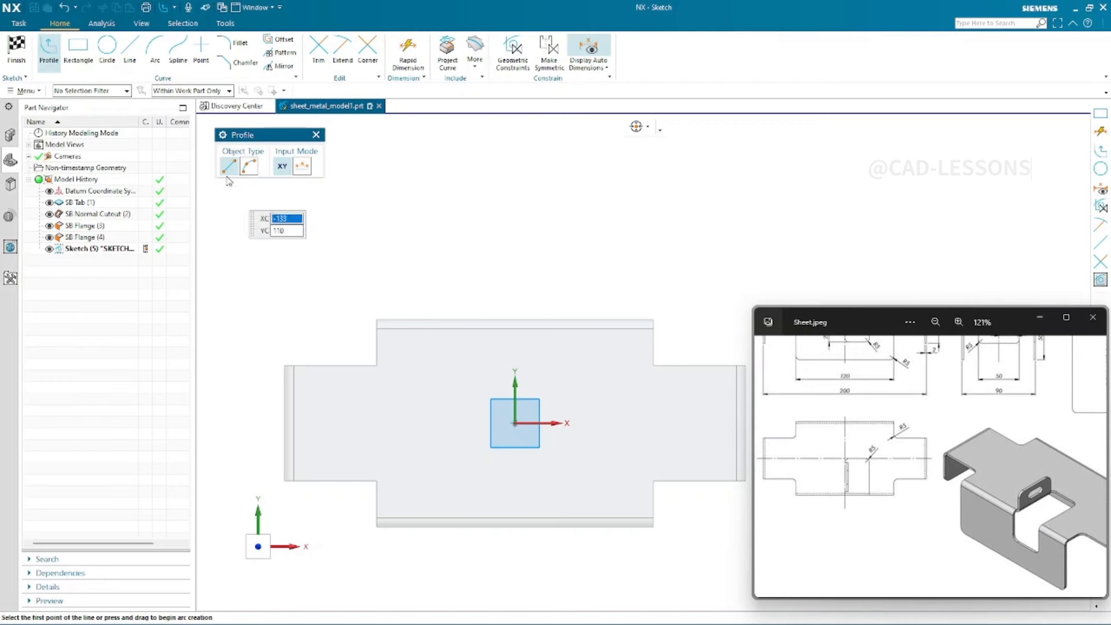
# - Sketch a rectangle from the origin, about 34 mm wide and 56 mm tall, for the cutout
pyautogui.click(78, 52)
pyautogui.scroll(-1, 603, 229)
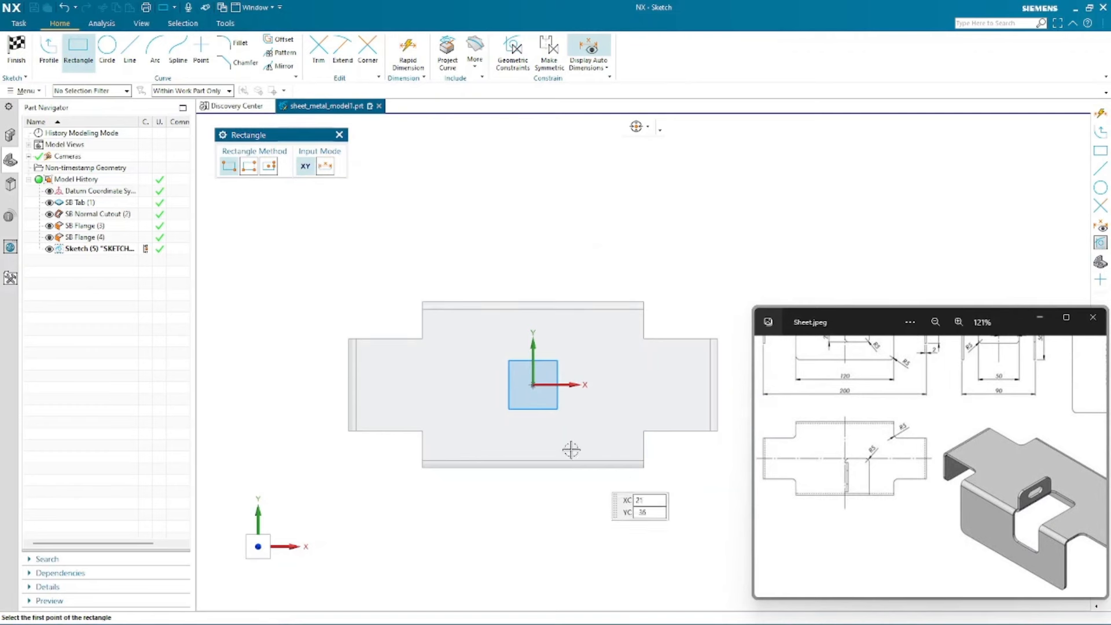
pyautogui.scroll(1, 532, 405)
pyautogui.scroll(1, 532, 405)
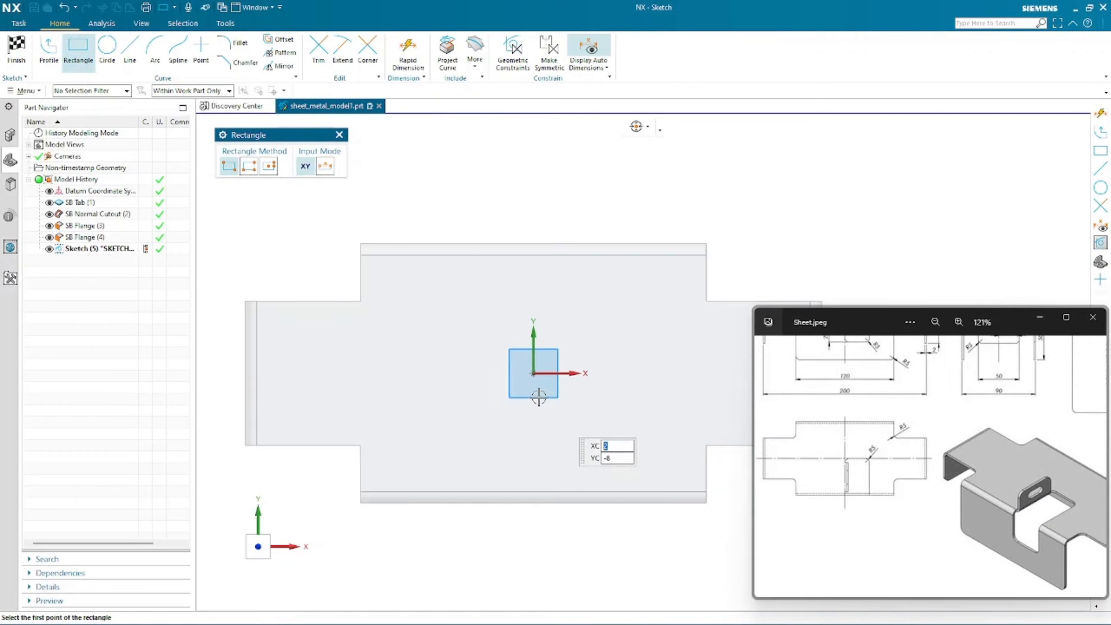
pyautogui.click(533, 374)
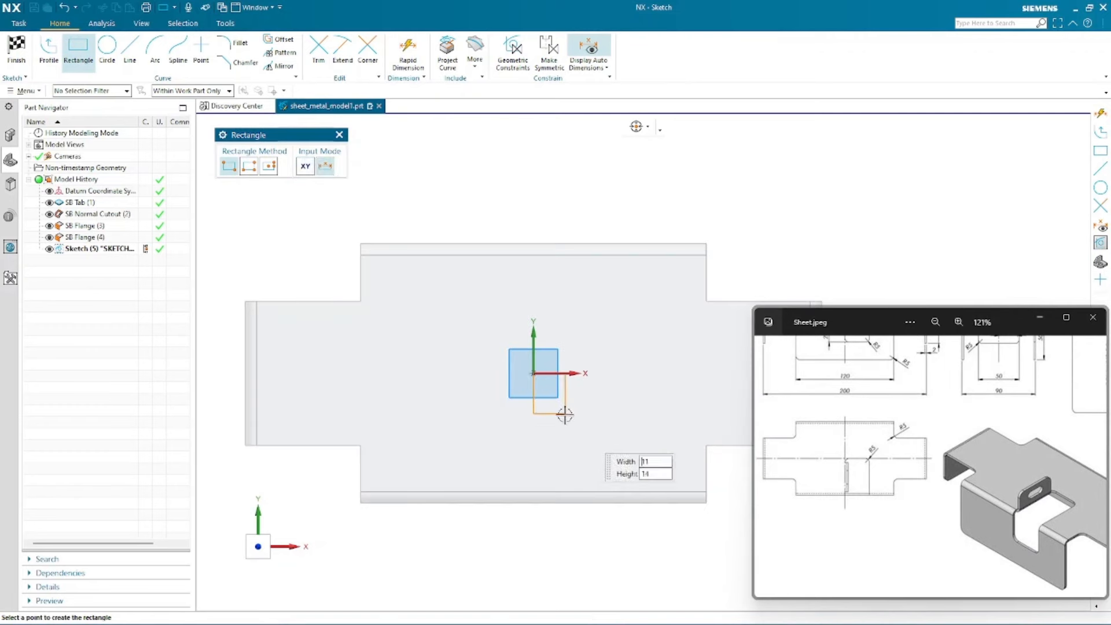
pyautogui.click(631, 533)
pyautogui.press('Escape')
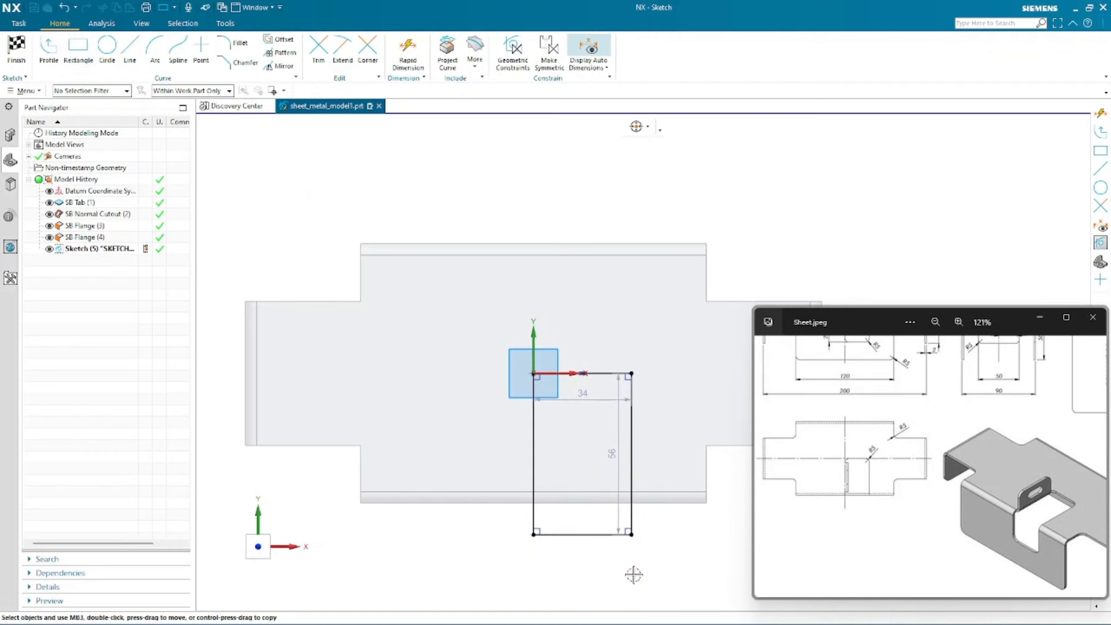
pyautogui.moveTo(859, 386)
pyautogui.mouseDown()
pyautogui.moveTo(867, 472)
pyautogui.moveTo(869, 454)
pyautogui.mouseUp()
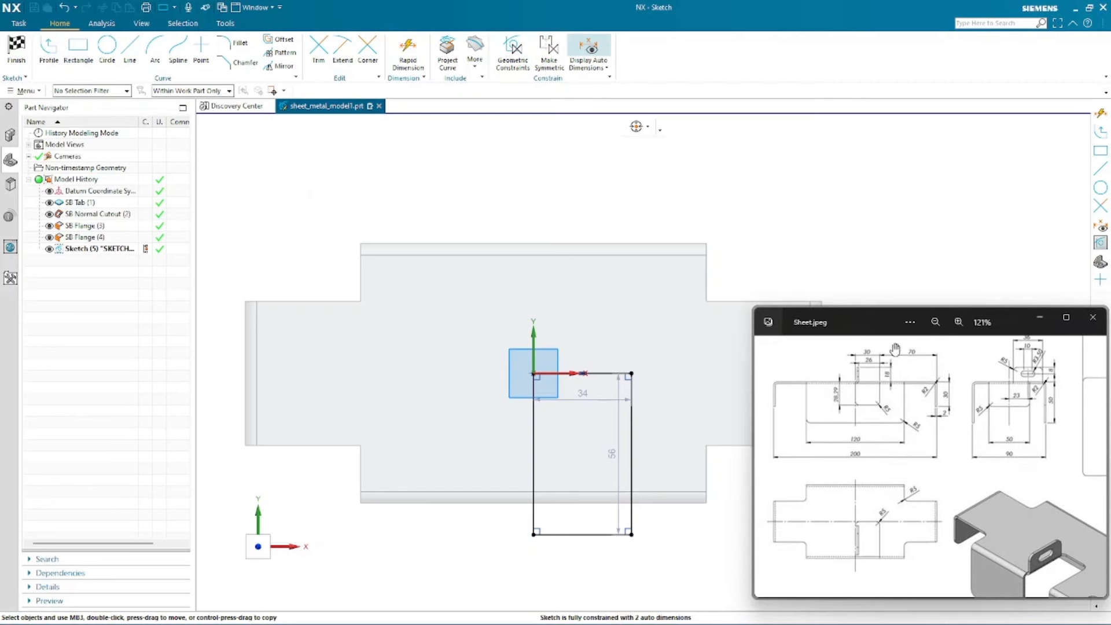
# - Set the cutout rectangle's width dimension to 30 mm and close the dimension dialog
pyautogui.moveTo(583, 393); pyautogui.dragTo(575, 168)
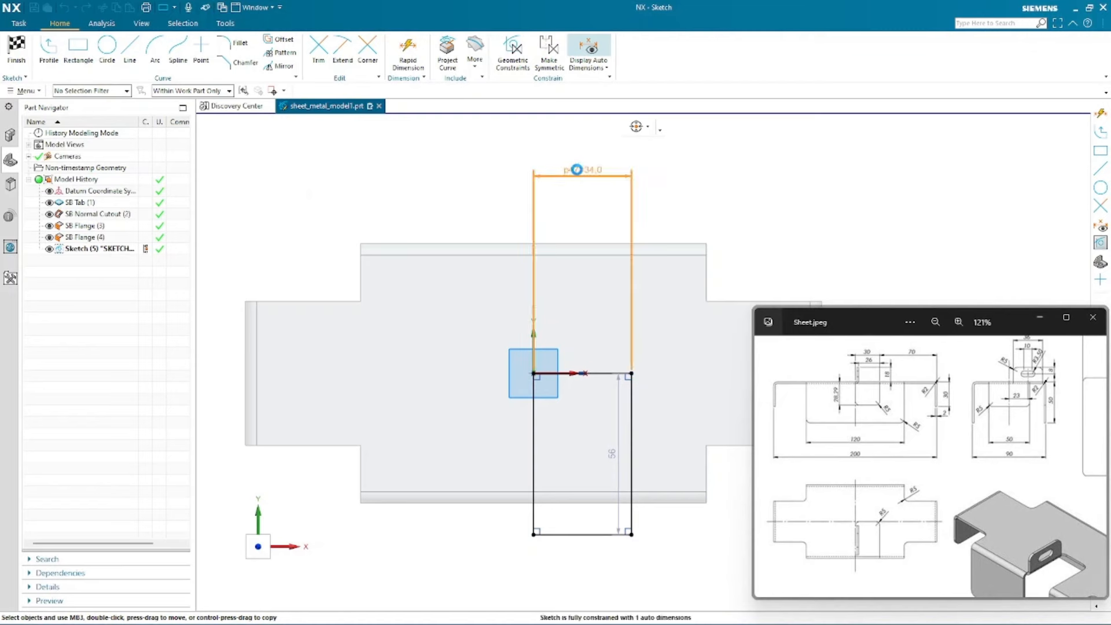
pyautogui.click(577, 169)
pyautogui.write('30')
pyautogui.press('Return')
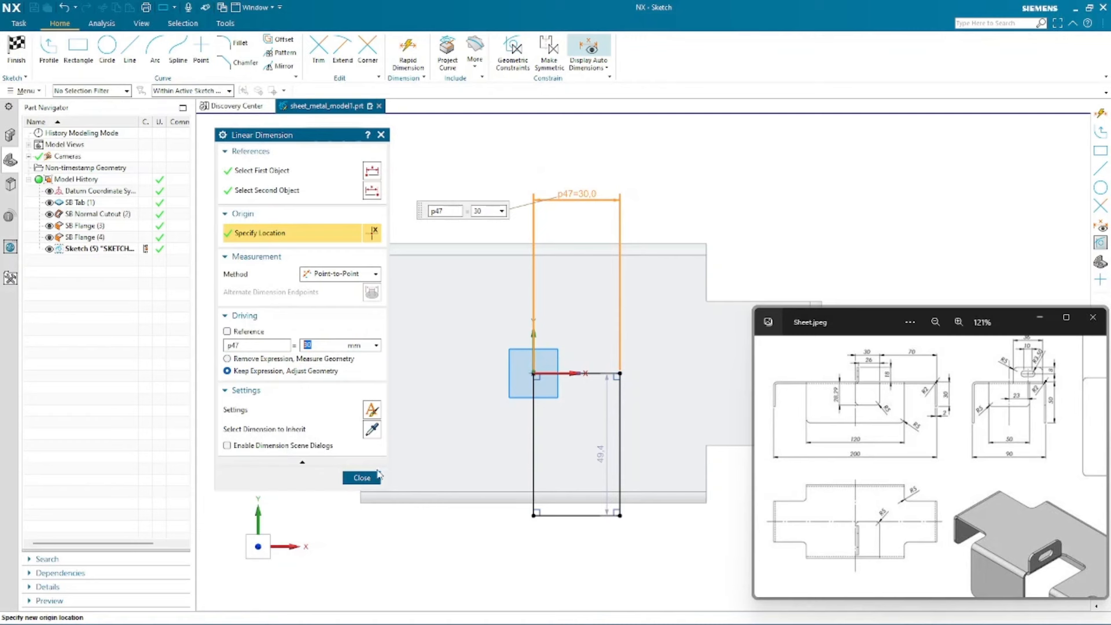
pyautogui.click(361, 477)
# - Constrain the rectangle's bottom edge to be collinear with the tab's lower edge
pyautogui.scroll(-1, 389, 181)
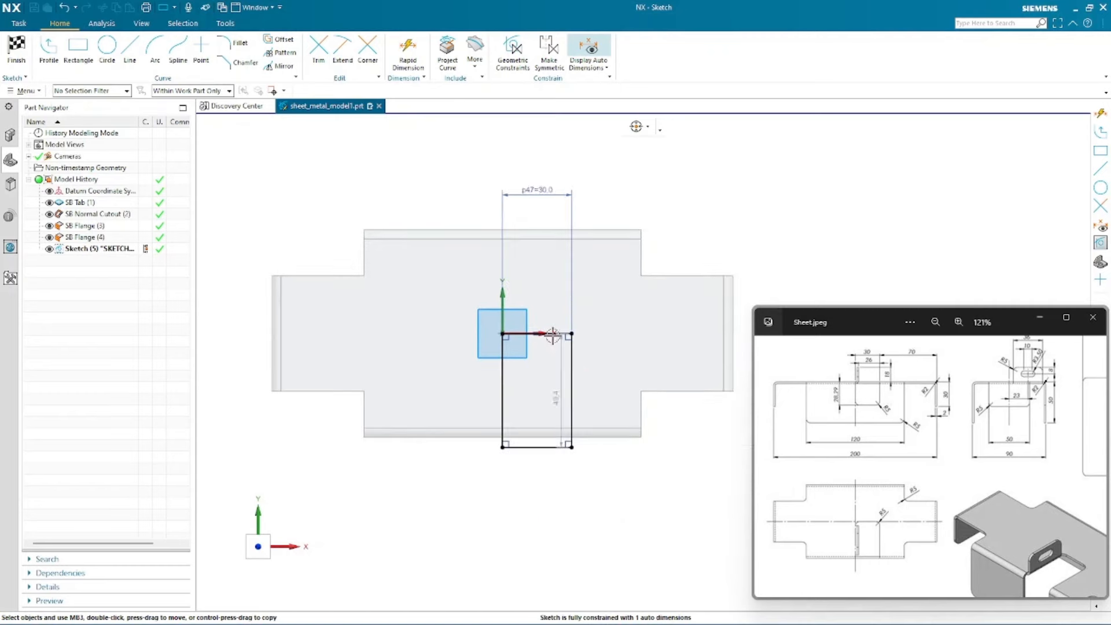
pyautogui.scroll(3, 548, 467)
pyautogui.scroll(-1, 471, 457)
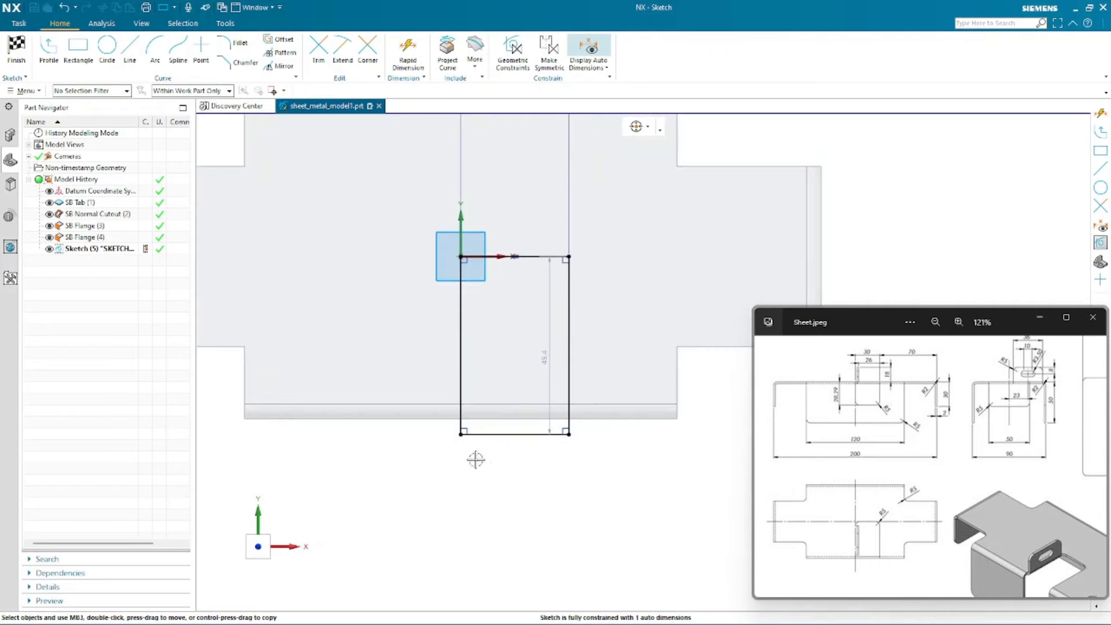
pyautogui.click(484, 434)
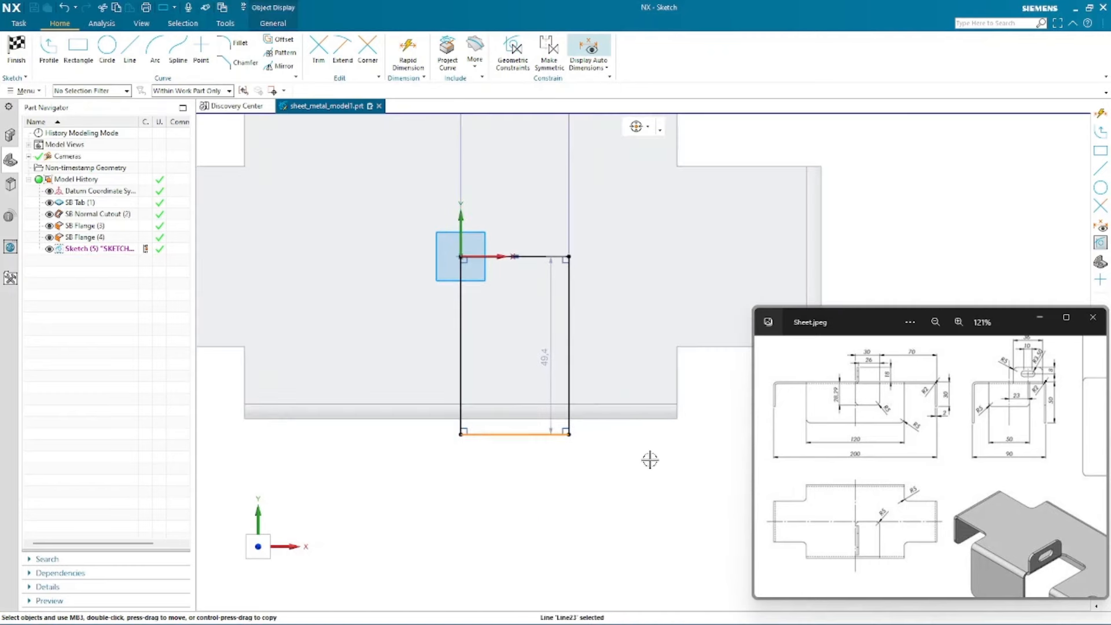
pyautogui.click(655, 421)
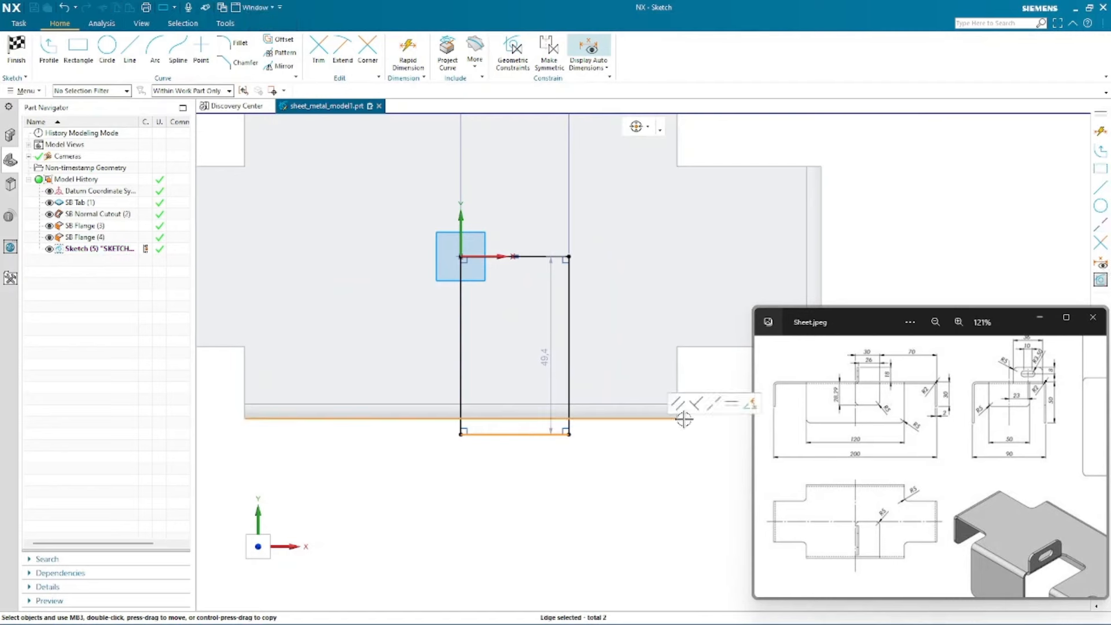
pyautogui.click(714, 405)
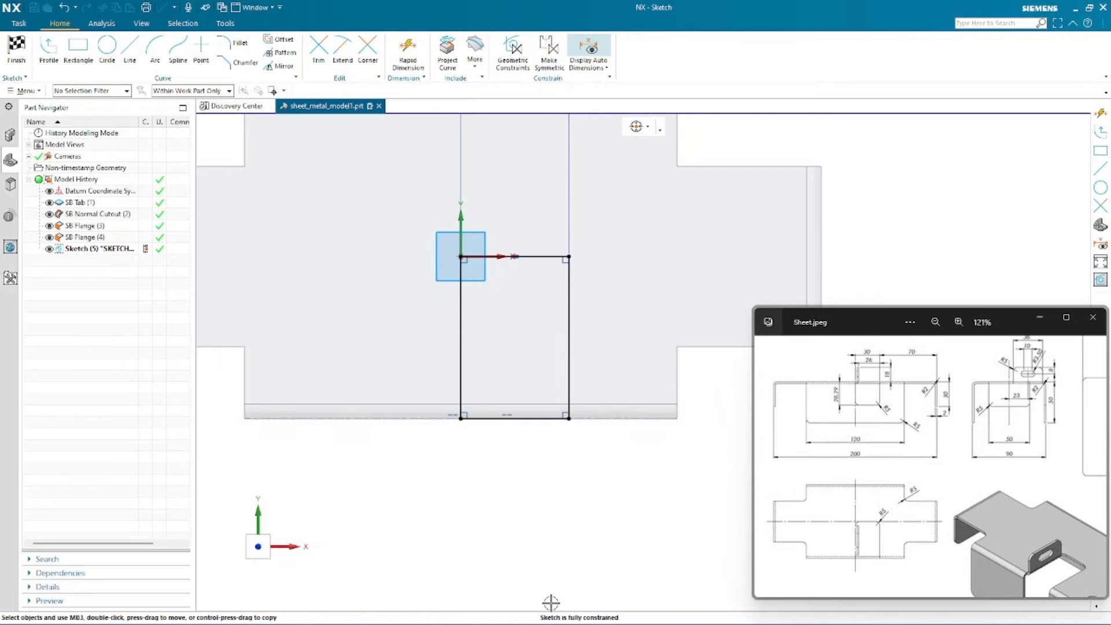
# - Finish the cutout sketch and return to the Normal Cutout
pyautogui.scroll(-2, 524, 543)
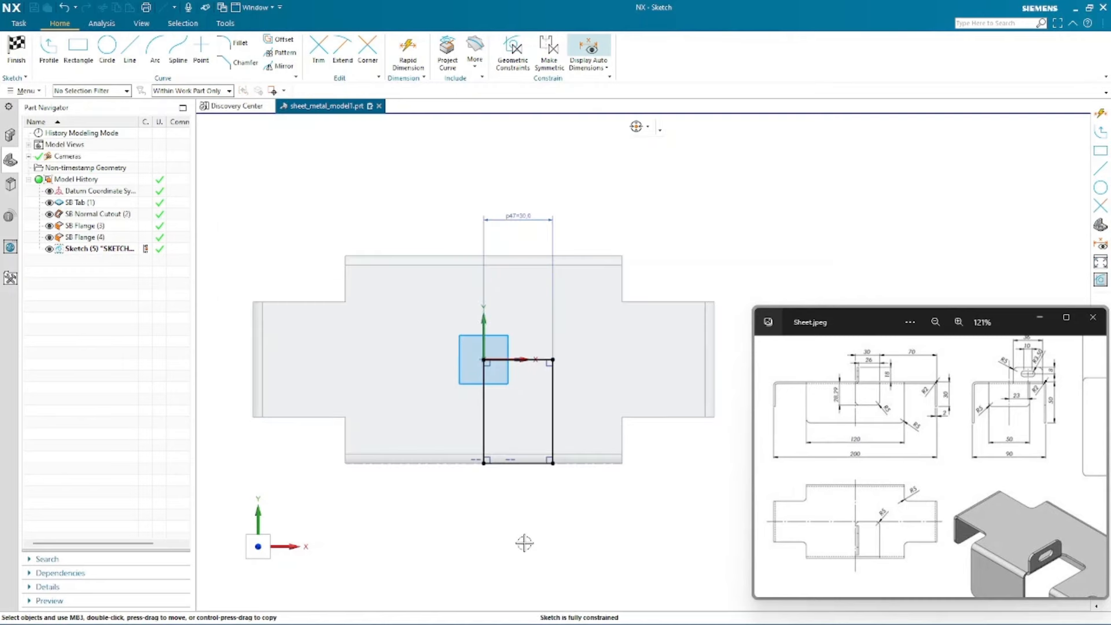
pyautogui.click(516, 220)
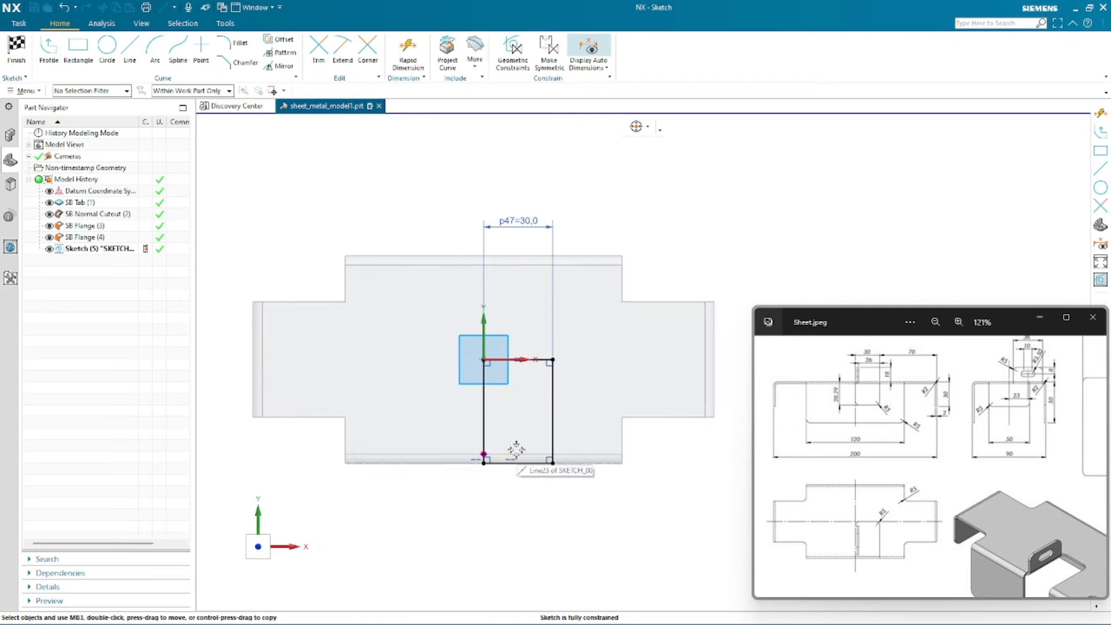
pyautogui.moveTo(514, 444)
pyautogui.mouseDown(button='middle')
pyautogui.moveTo(516, 401)
pyautogui.moveTo(499, 388)
pyautogui.mouseUp(button='middle')
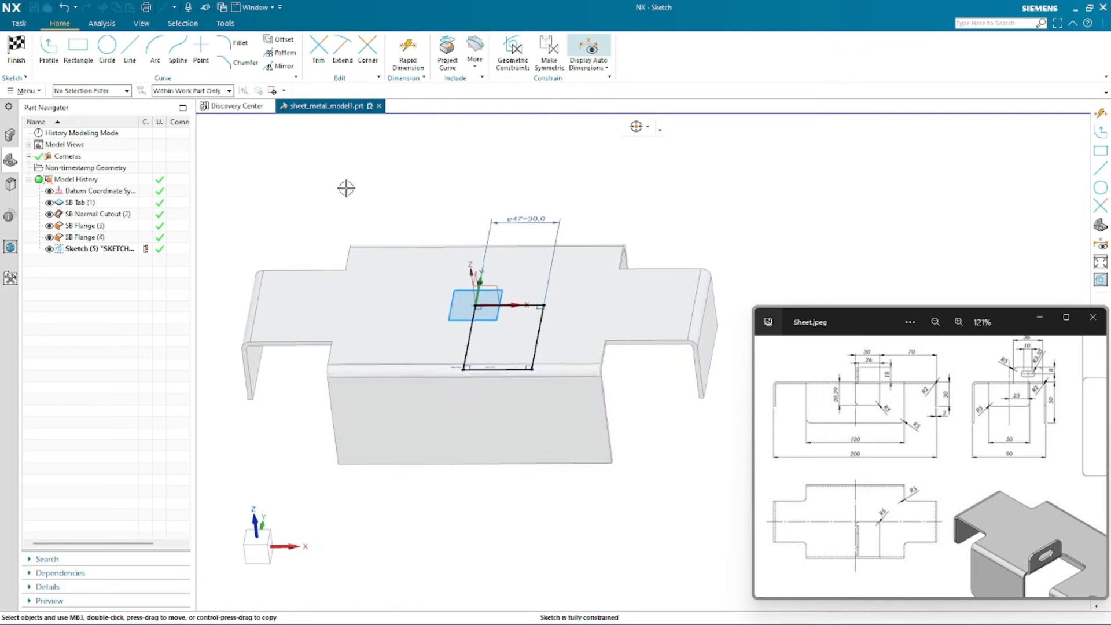
pyautogui.click(16, 49)
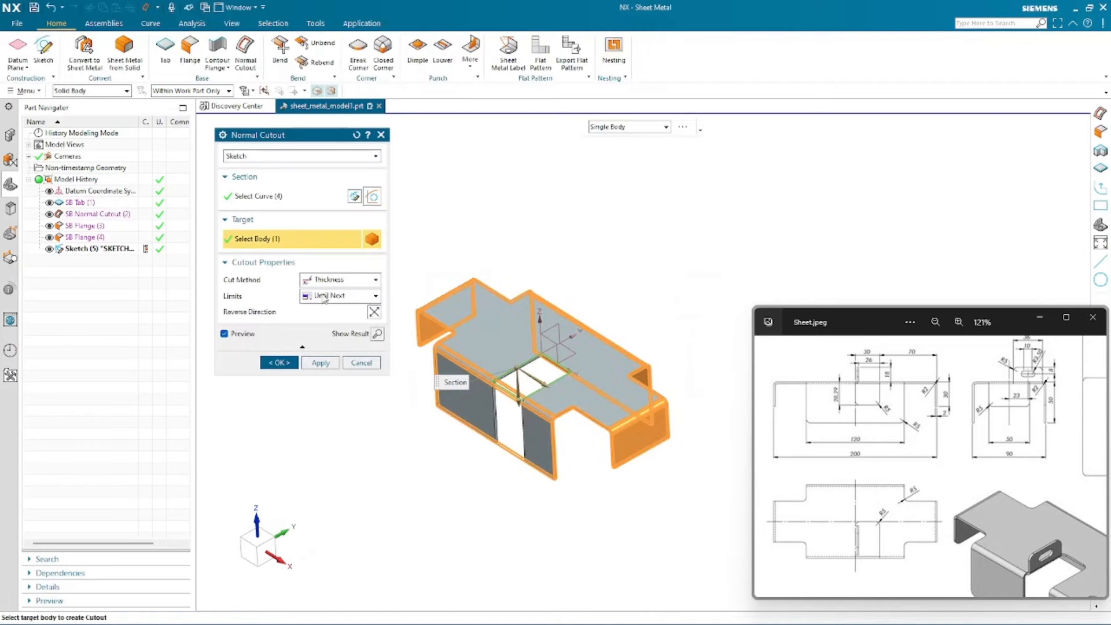
# - Switch the cutout limits from Limit Next to Value while zooming into the reference drawing
pyautogui.click(322, 299)
pyautogui.click(325, 307)
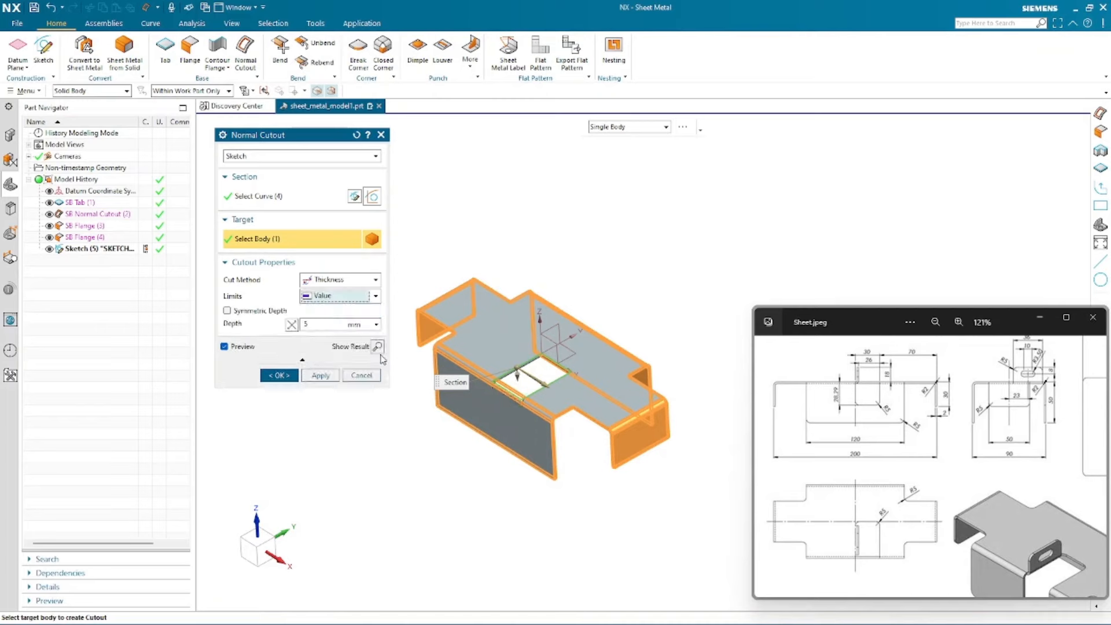
pyautogui.scroll(3, 848, 384)
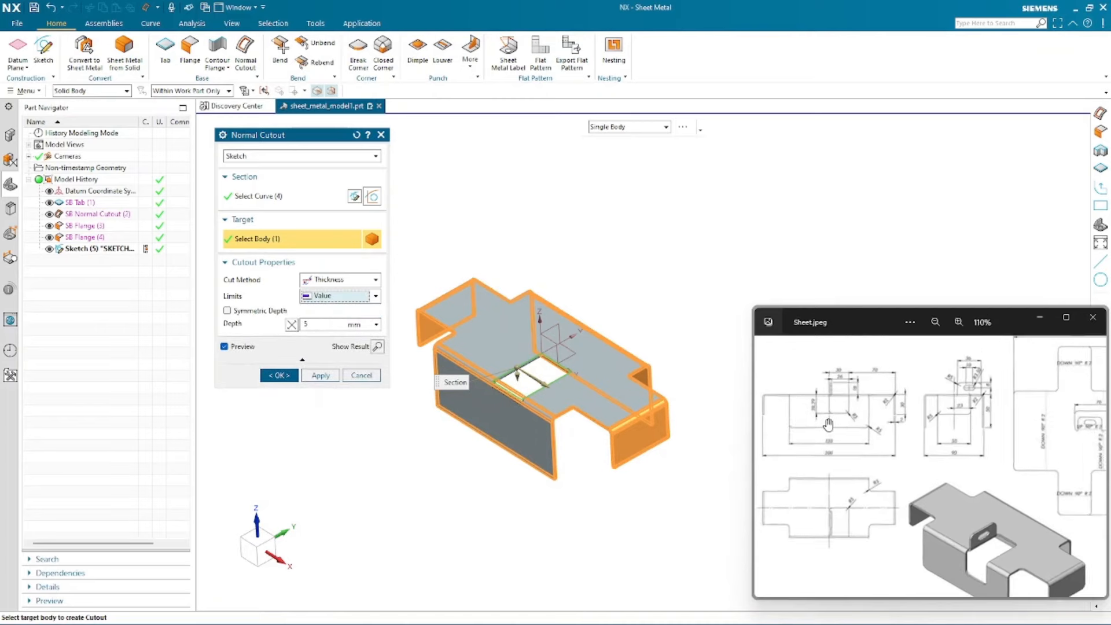
pyautogui.scroll(3, 793, 380)
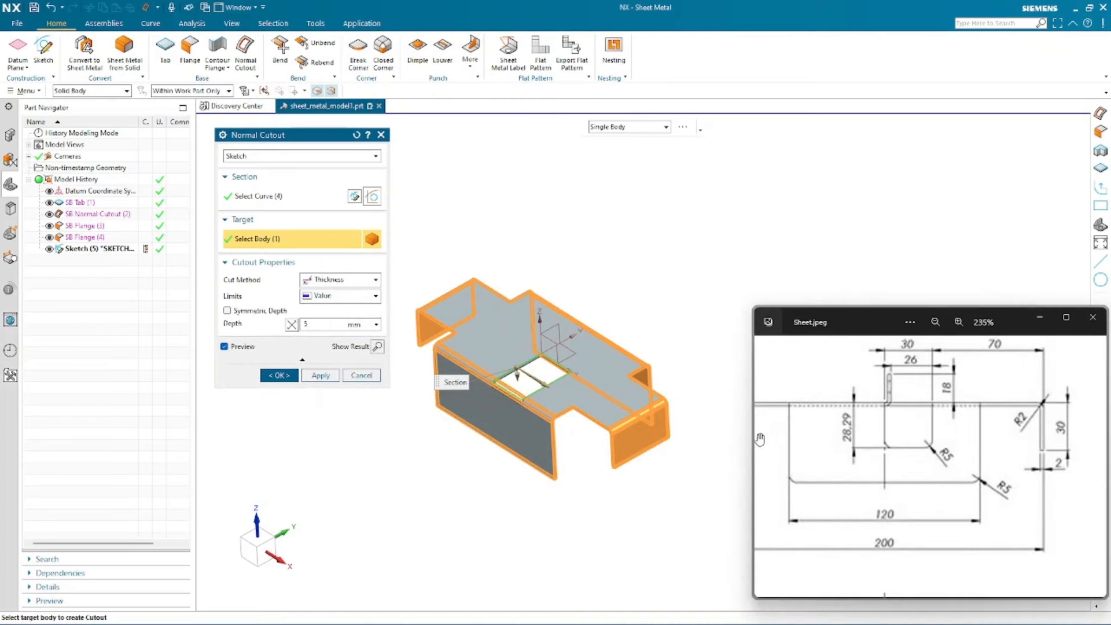
pyautogui.scroll(-3, 796, 438)
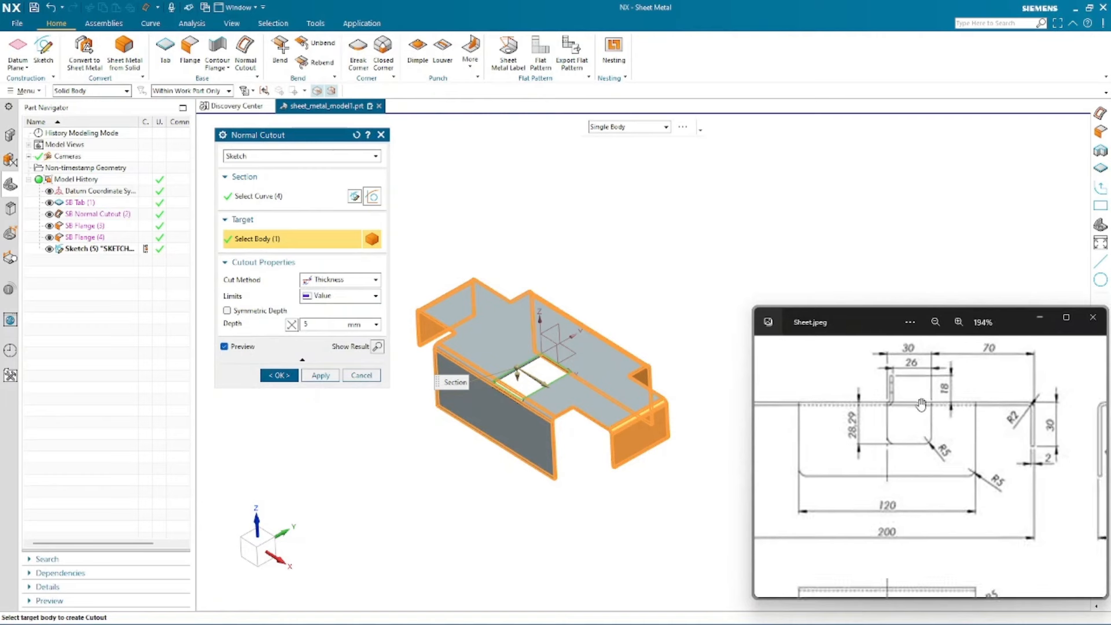
# - Set the cutout depth to 28.29 mm and confirm the Normal Cutout
pyautogui.click(311, 335)
pyautogui.click(330, 325)
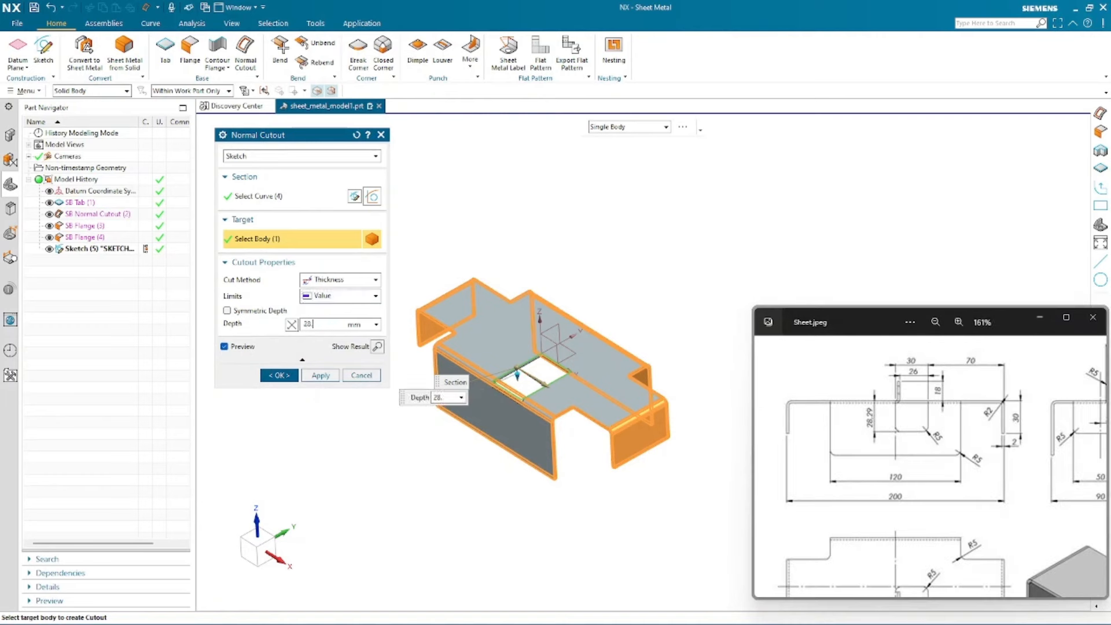
pyautogui.write('29')
pyautogui.press('Return')
pyautogui.scroll(6, 498, 423)
pyautogui.write('28.')
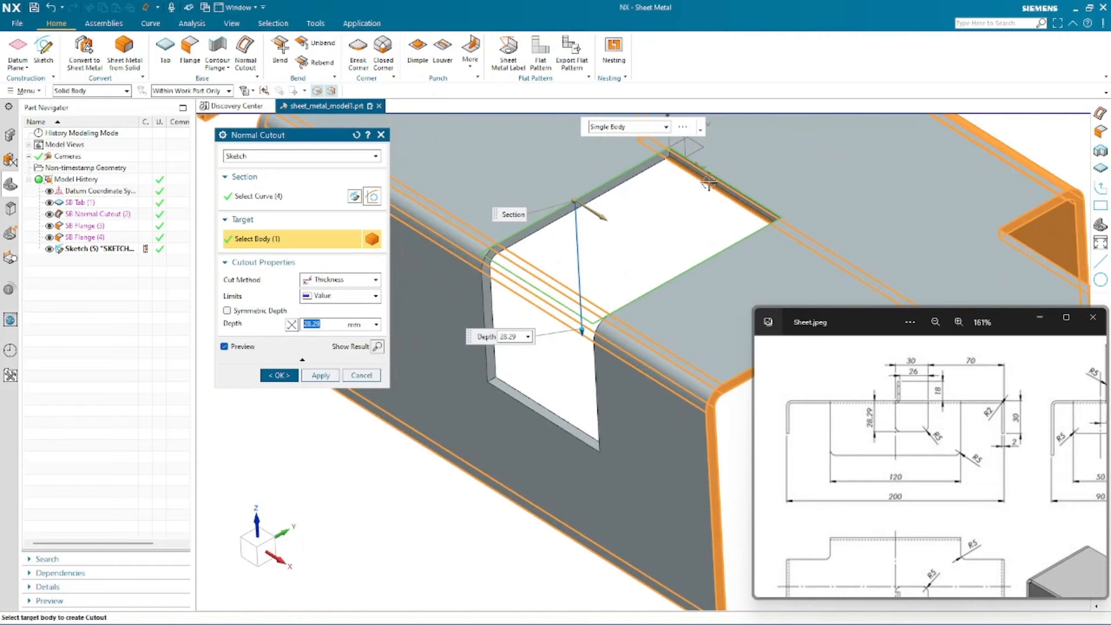
pyautogui.scroll(-3, 624, 248)
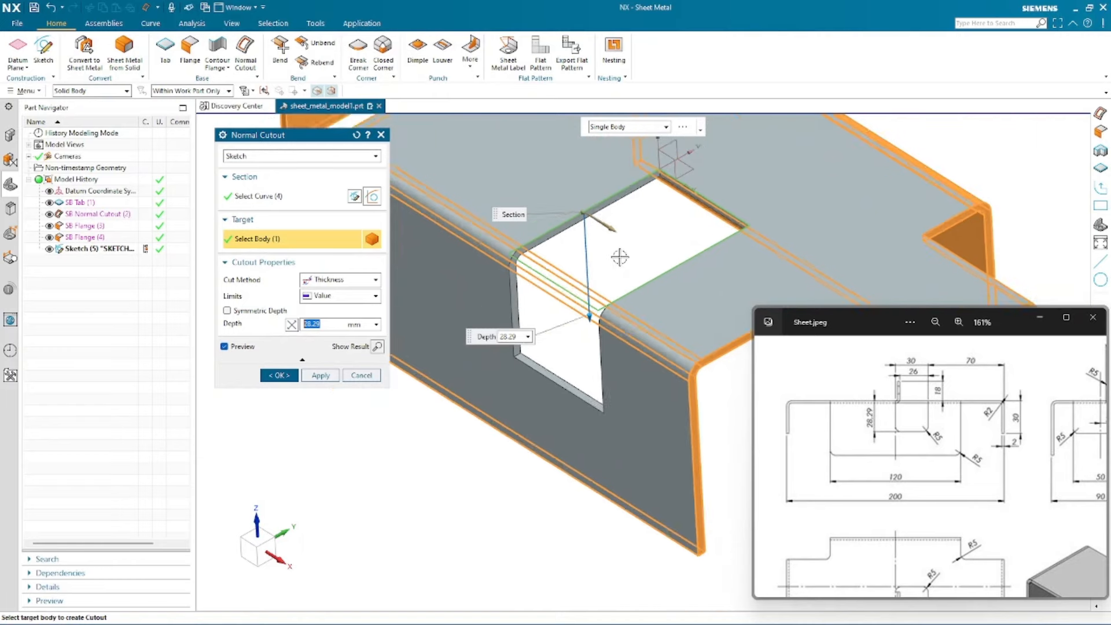
pyautogui.click(279, 376)
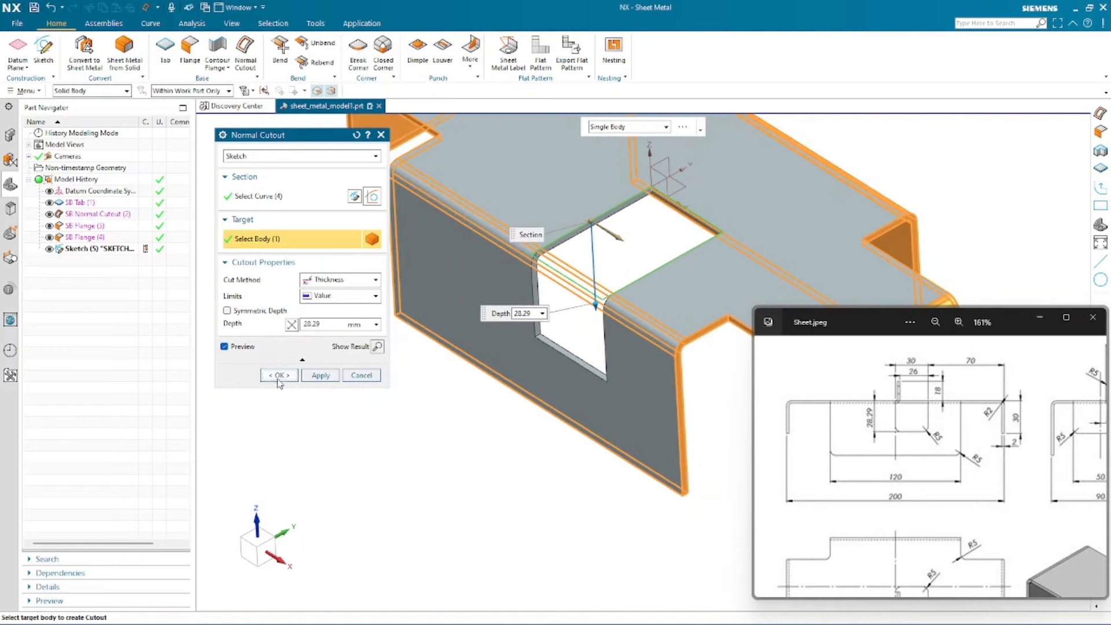
# - Zoom into the reference drawing to examine the slot dimensions on the side flange
pyautogui.scroll(-2, 318, 333)
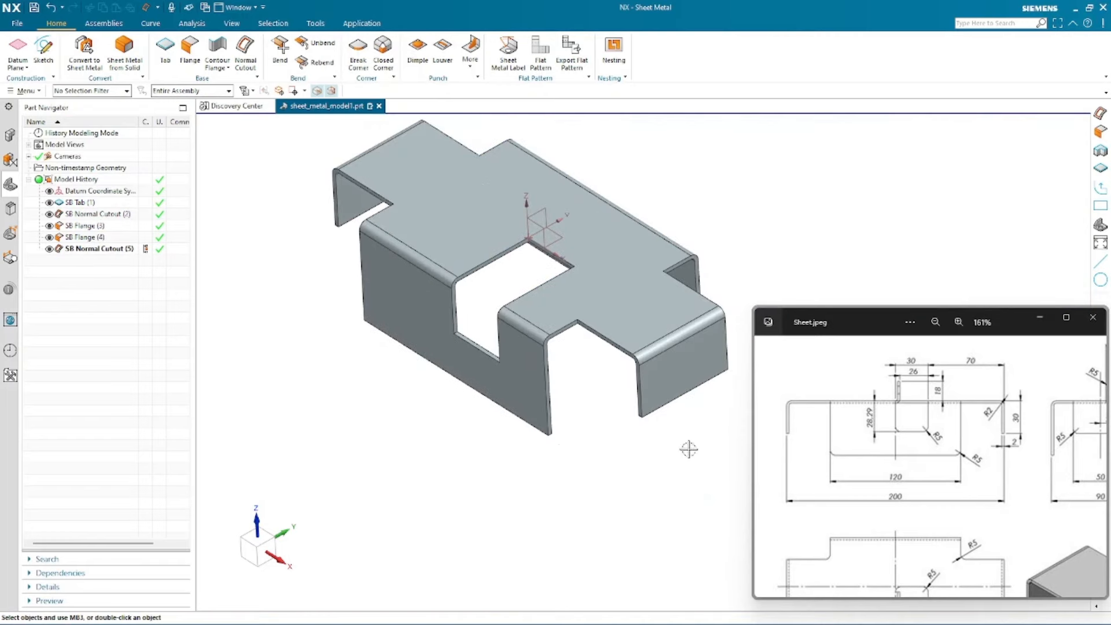
pyautogui.moveTo(922, 485); pyautogui.dragTo(919, 481)
pyautogui.scroll(3, 919, 480)
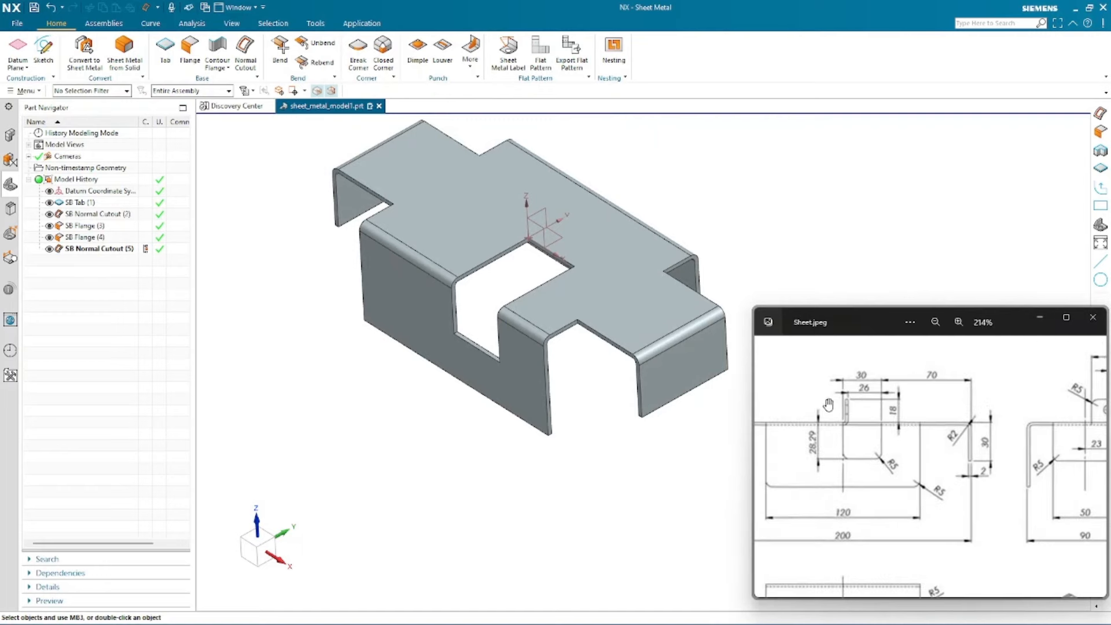
pyautogui.scroll(2, 829, 405)
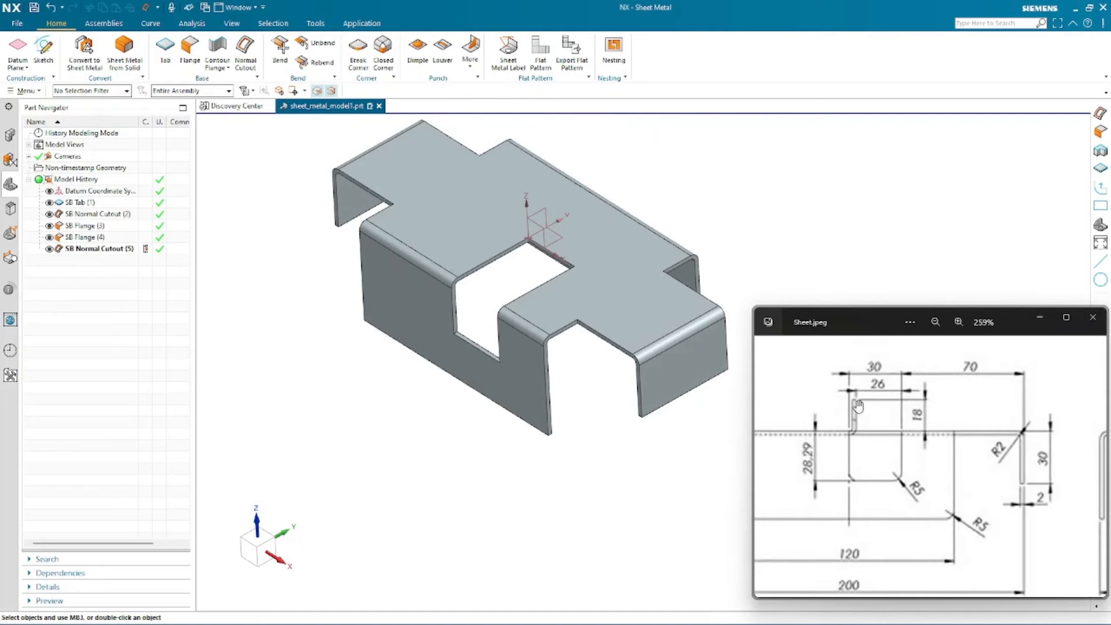
pyautogui.scroll(3, 866, 423)
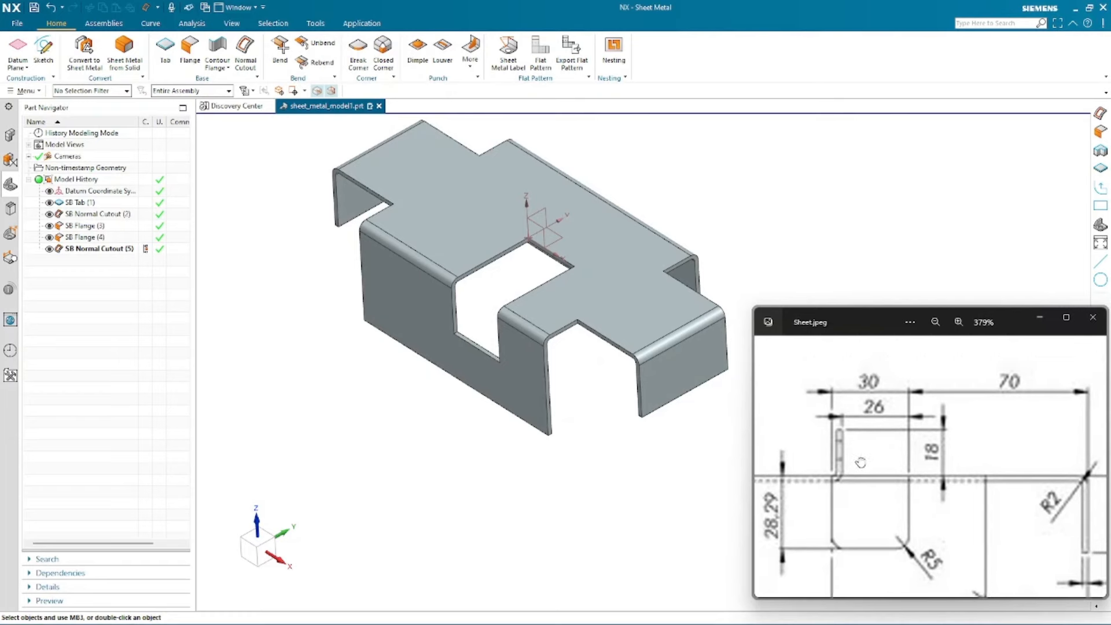
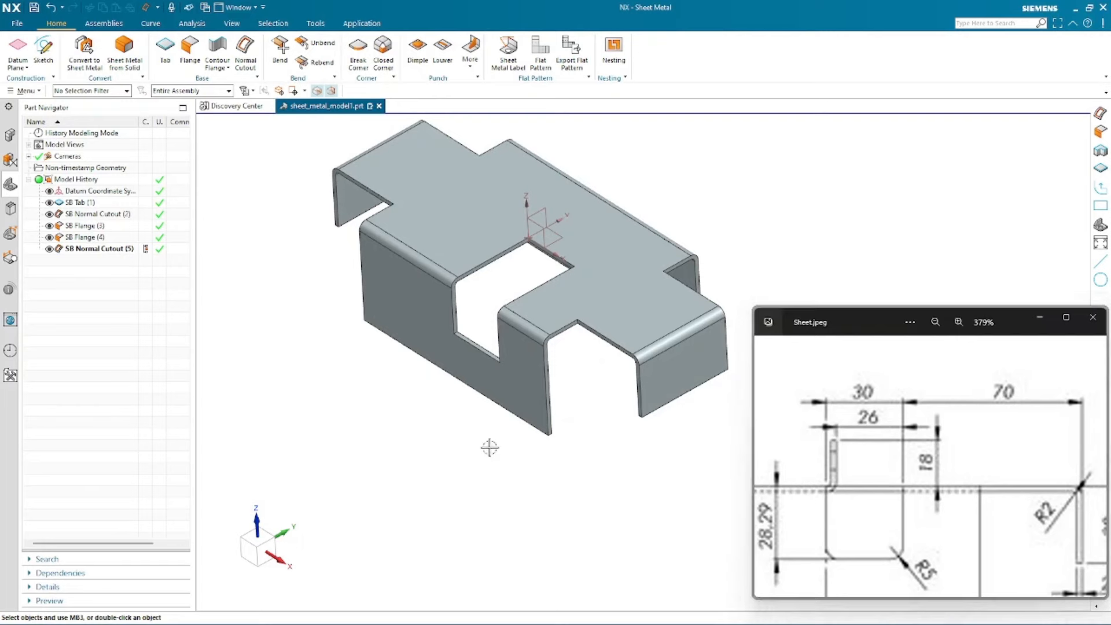
# - Start a Flange and select the back edge of the central cutout as the flange edge
pyautogui.click(188, 49)
pyautogui.scroll(-2, 943, 520)
pyautogui.moveTo(943, 520); pyautogui.dragTo(882, 356)
pyautogui.scroll(-4, 933, 446)
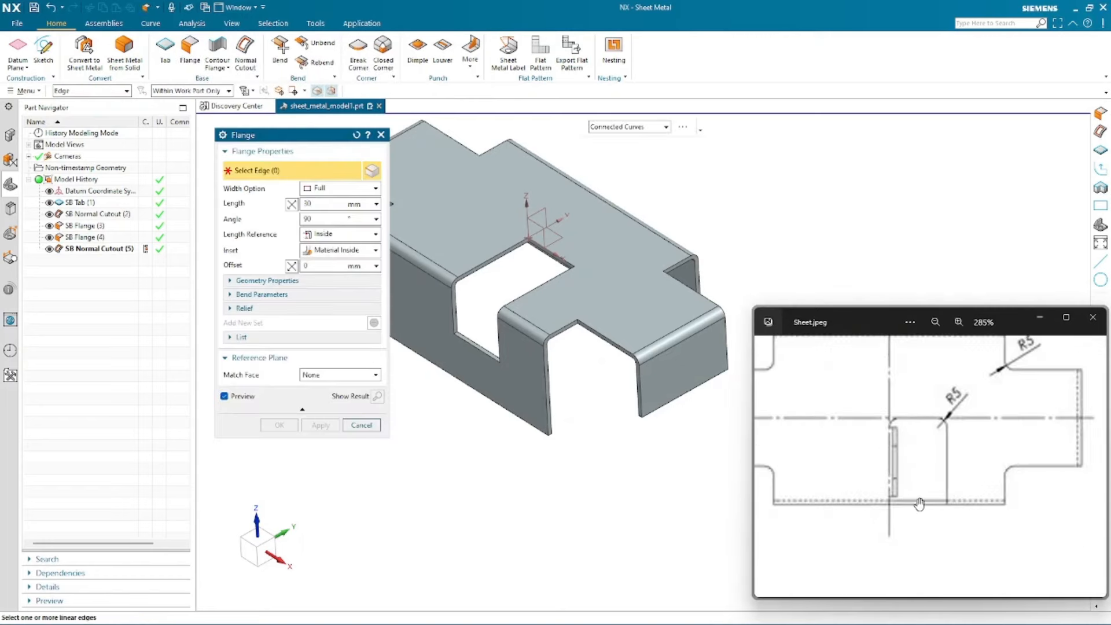
pyautogui.scroll(-3, 878, 475)
pyautogui.moveTo(972, 353)
pyautogui.mouseDown()
pyautogui.moveTo(900, 469)
pyautogui.moveTo(879, 466)
pyautogui.mouseUp()
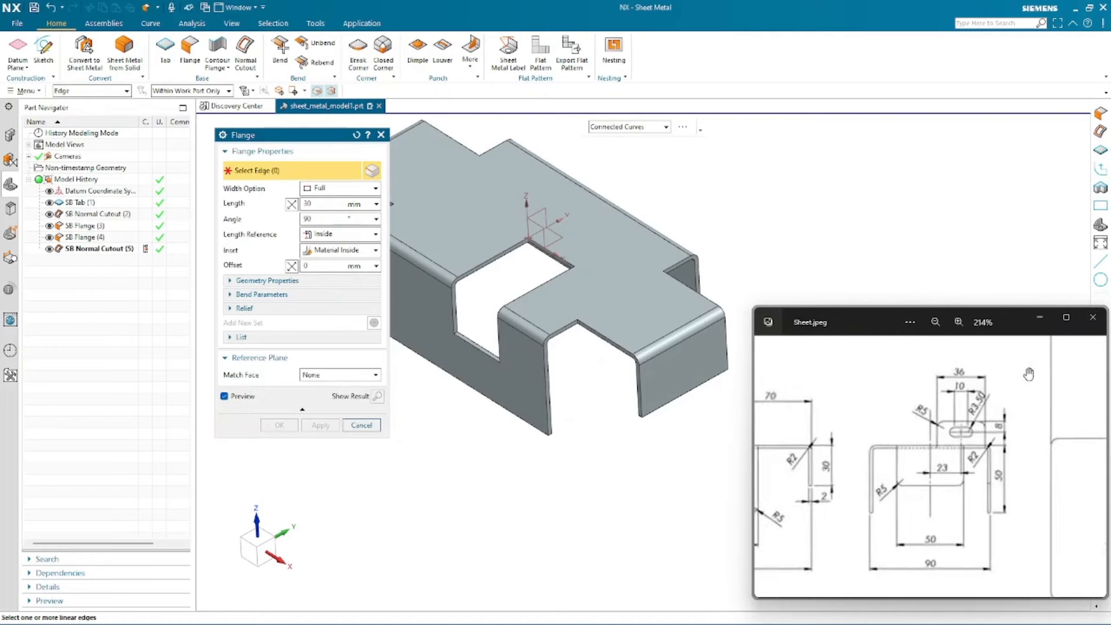
pyautogui.scroll(3, 955, 400)
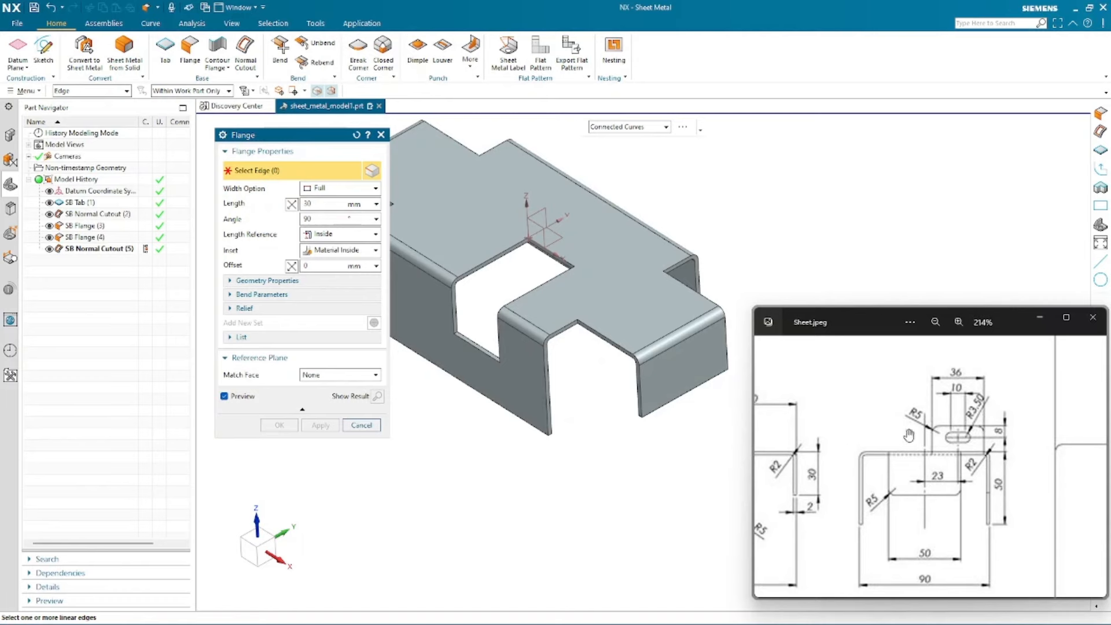
pyautogui.scroll(-3, 990, 401)
pyautogui.moveTo(968, 431); pyautogui.dragTo(951, 354)
pyautogui.click(463, 262)
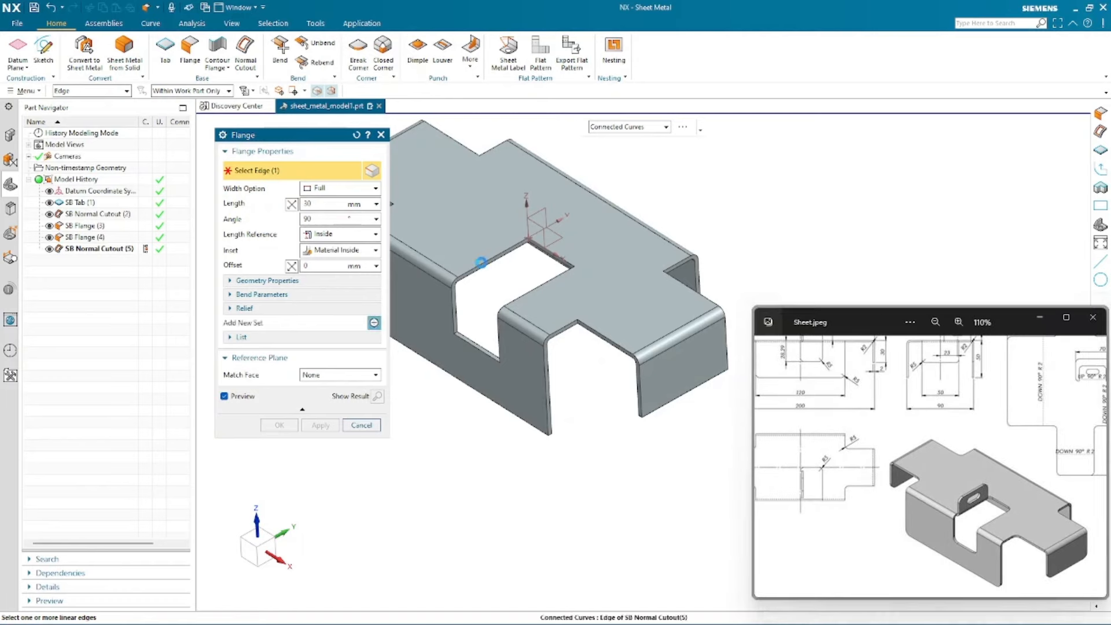
# - Set the flange width option to At Center with a width of 36 mm
pyautogui.click(327, 191)
pyautogui.click(328, 215)
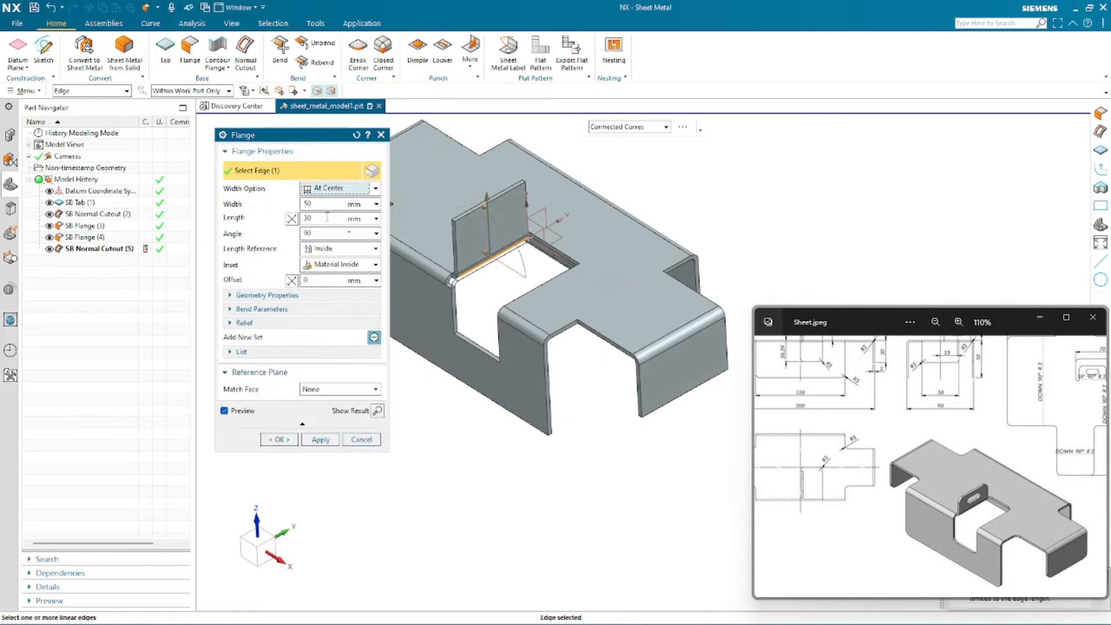
pyautogui.click(317, 203)
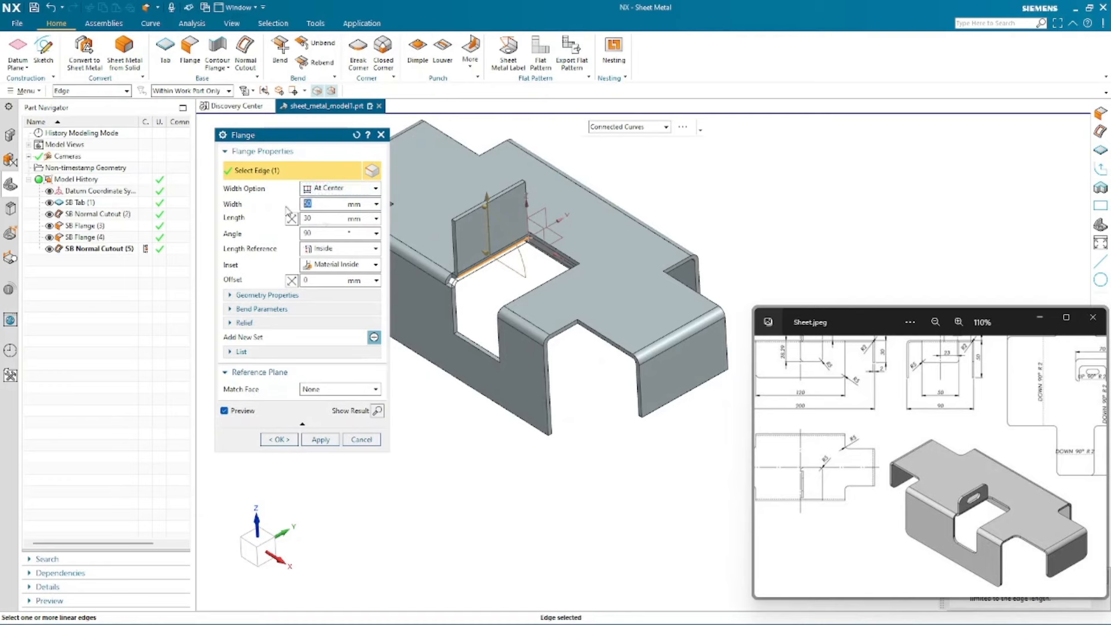
pyautogui.write('36')
pyautogui.press('Return')
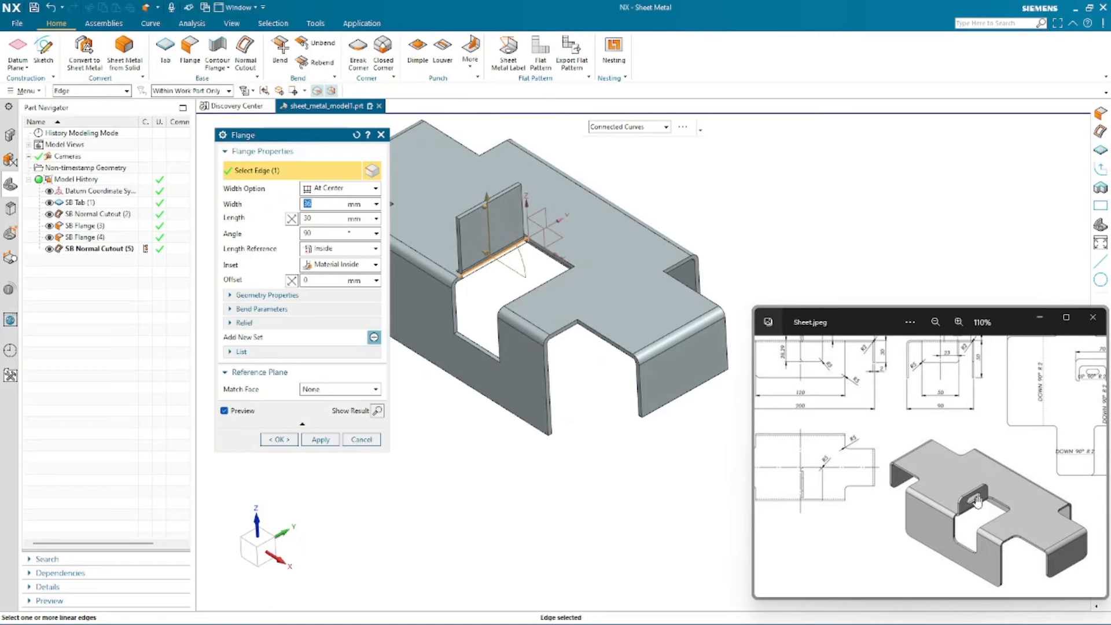
# - Examine the slot and flange dimensions in the reference drawing
pyautogui.scroll(2, 888, 450)
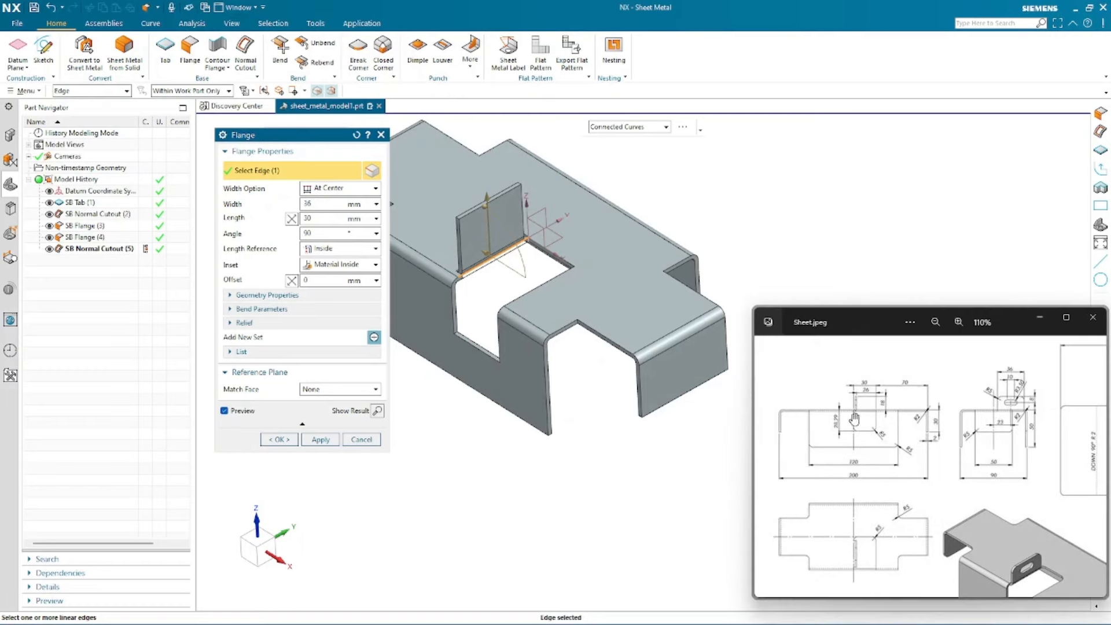
pyautogui.scroll(2, 854, 416)
pyautogui.scroll(8, 854, 409)
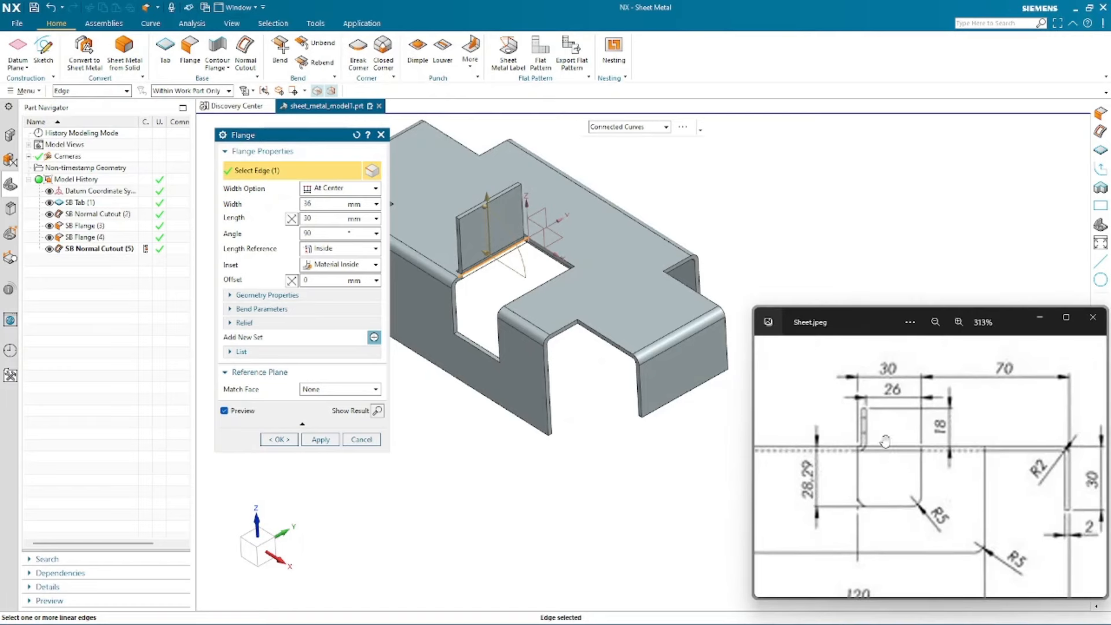
pyautogui.scroll(2, 877, 465)
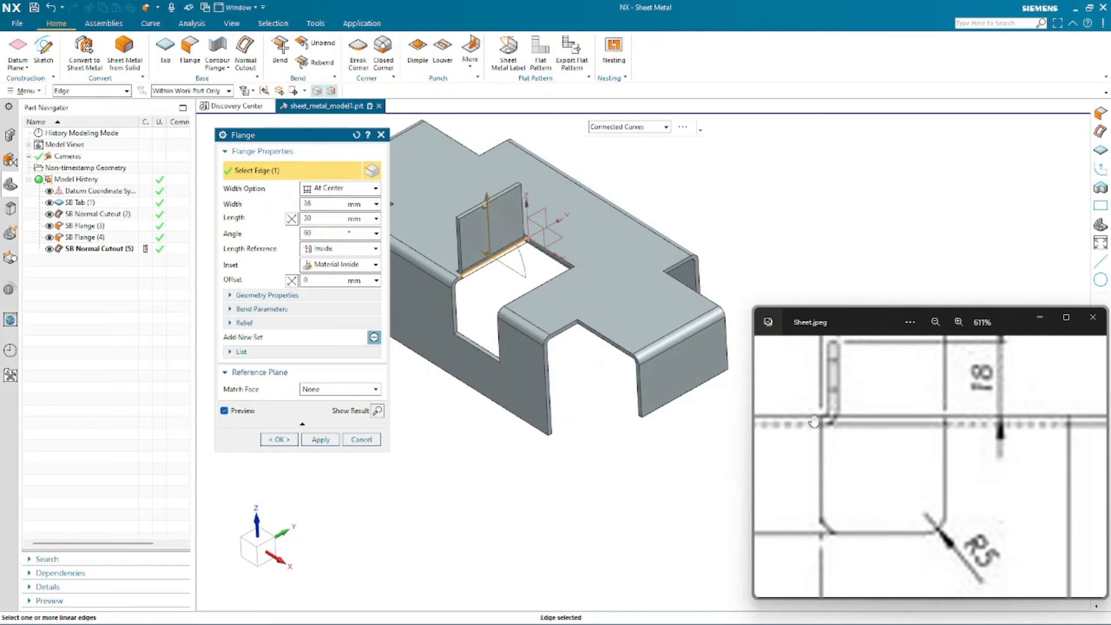
pyautogui.moveTo(840, 415); pyautogui.dragTo(855, 460)
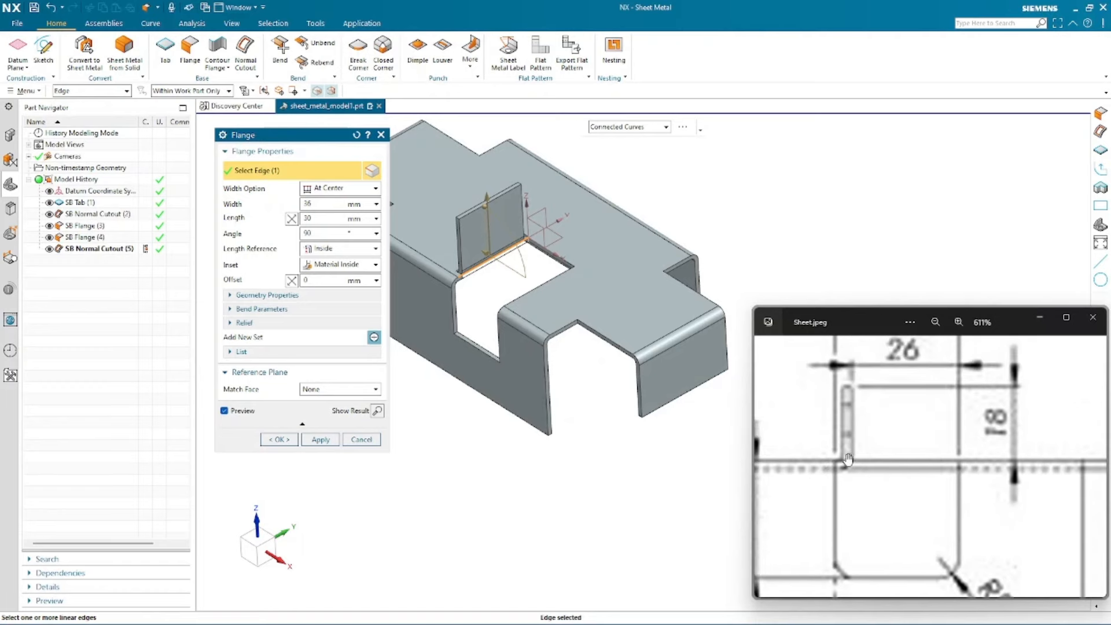
pyautogui.scroll(-3, 446, 255)
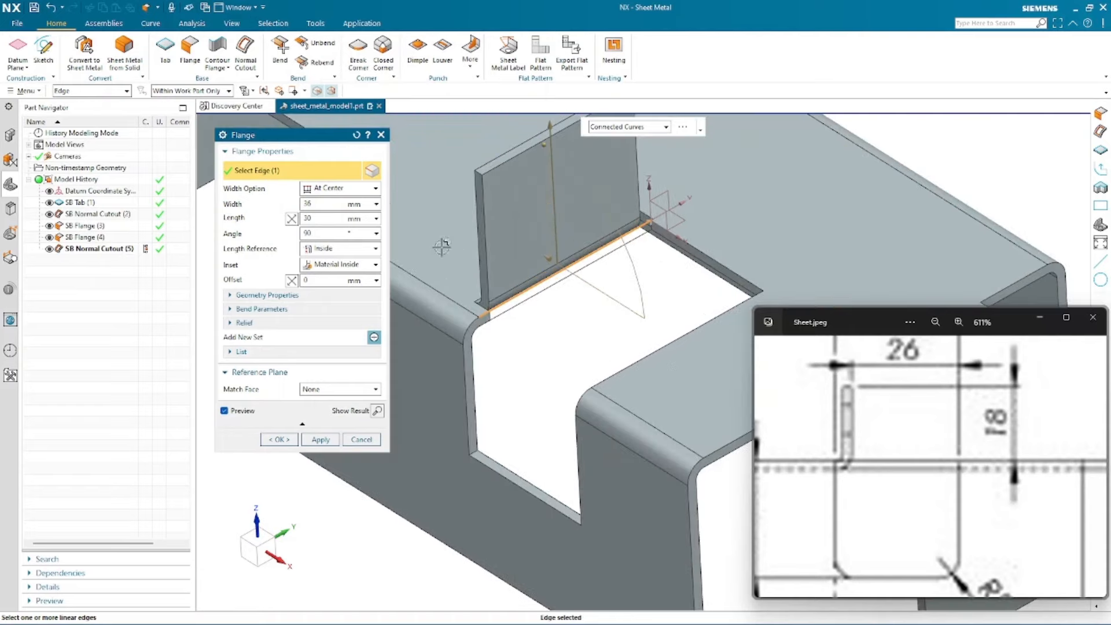
pyautogui.moveTo(444, 266)
pyautogui.mouseDown(button='middle')
pyautogui.moveTo(490, 281)
pyautogui.moveTo(501, 173)
pyautogui.mouseUp(button='middle')
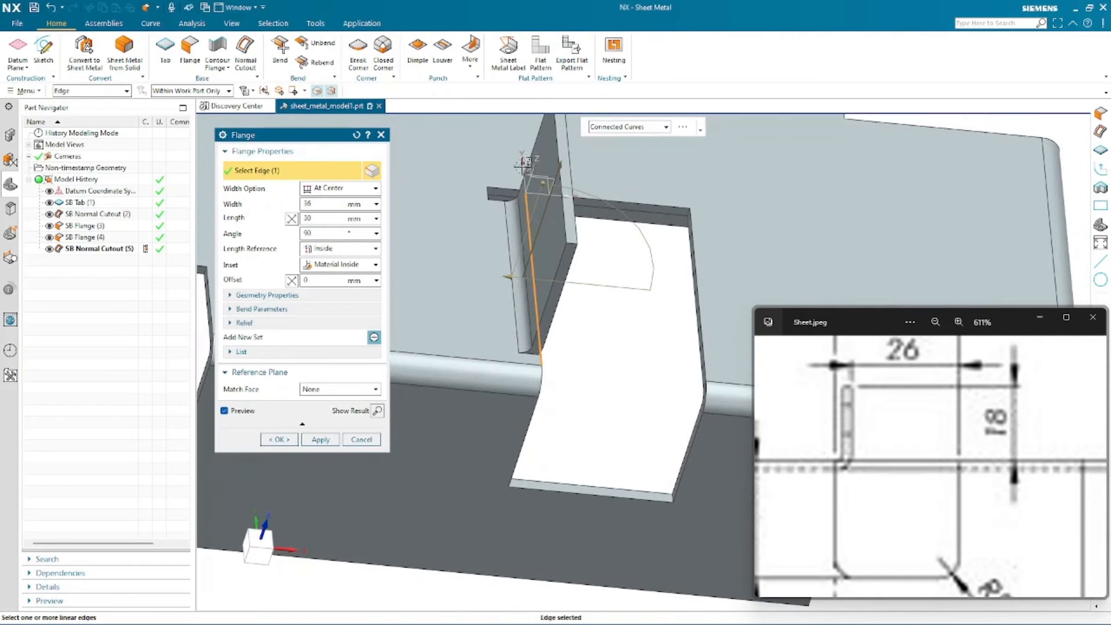
# - Set the flange inset to Bend Outside
pyautogui.click(333, 266)
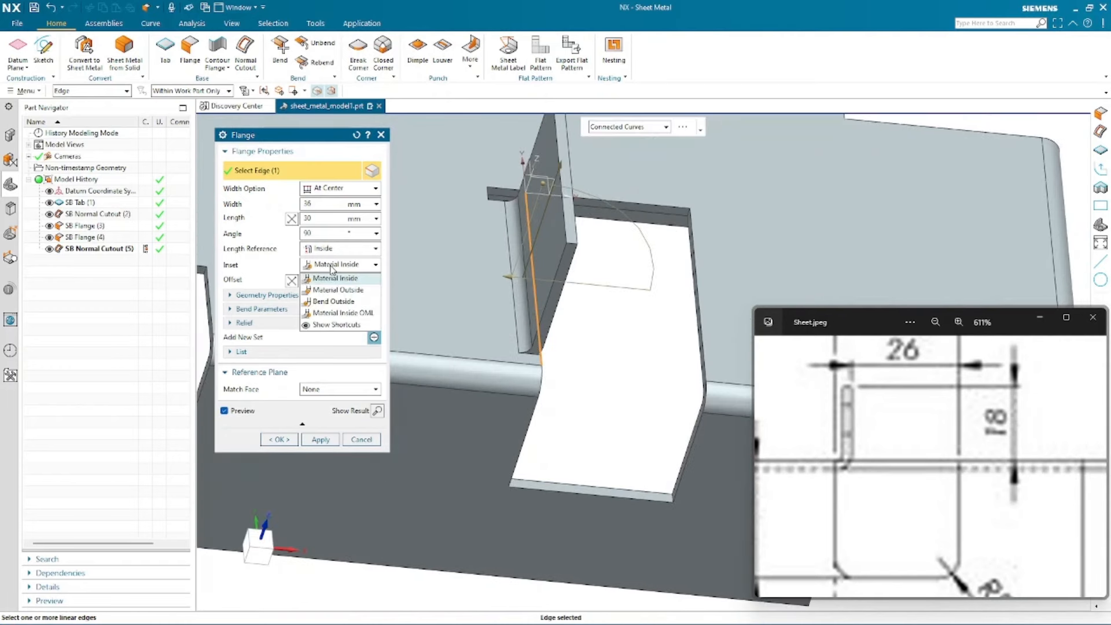
pyautogui.click(334, 301)
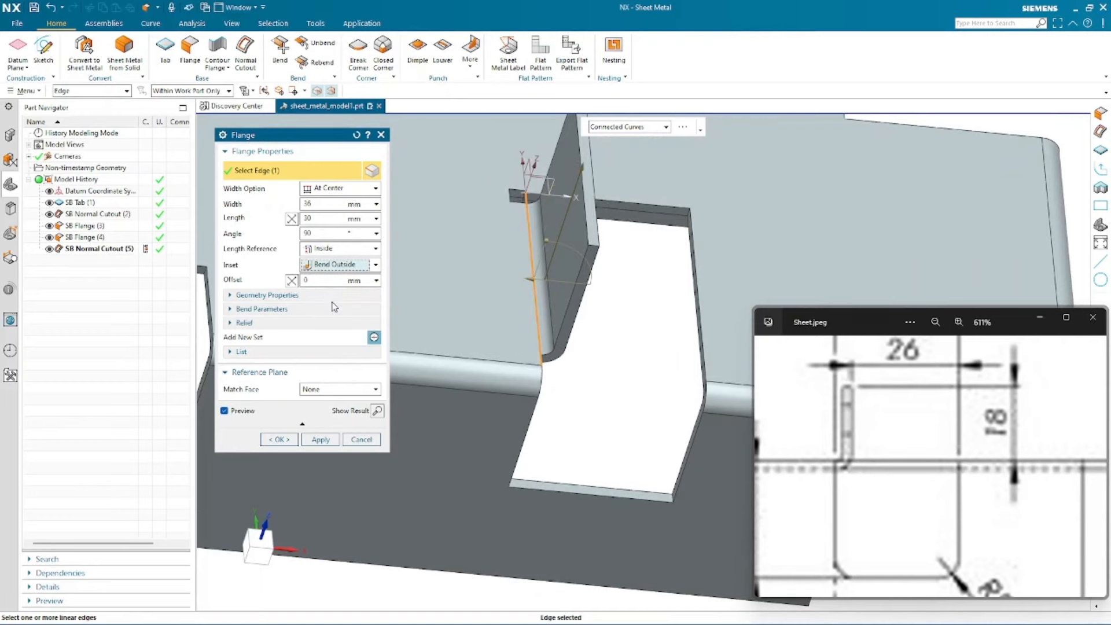
pyautogui.scroll(5, 529, 350)
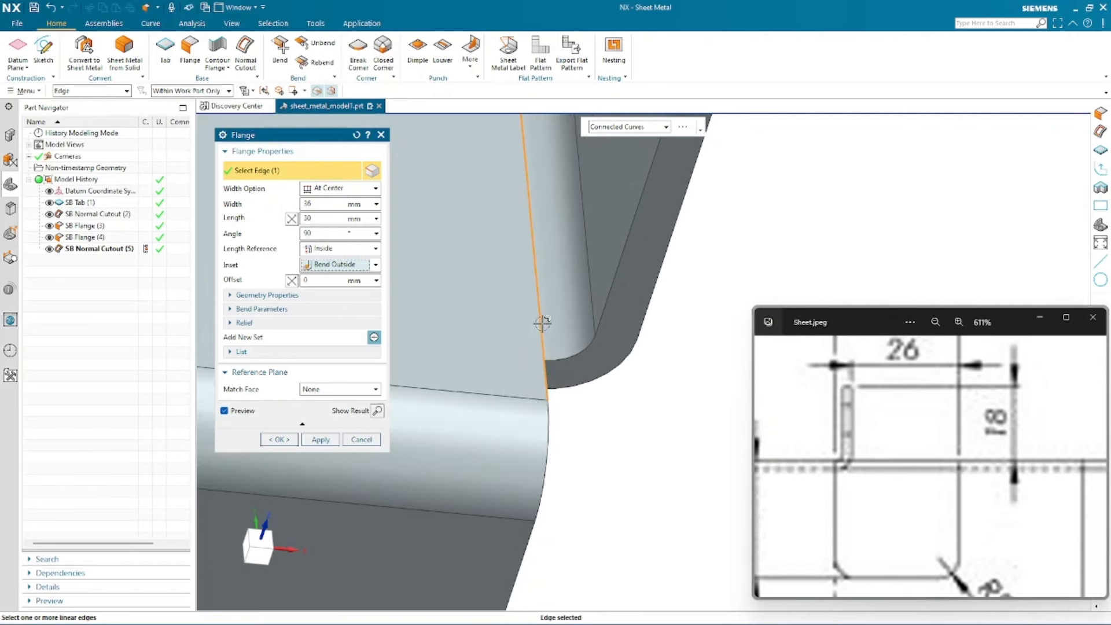
pyautogui.scroll(-1, 583, 517)
pyautogui.scroll(-2, 583, 517)
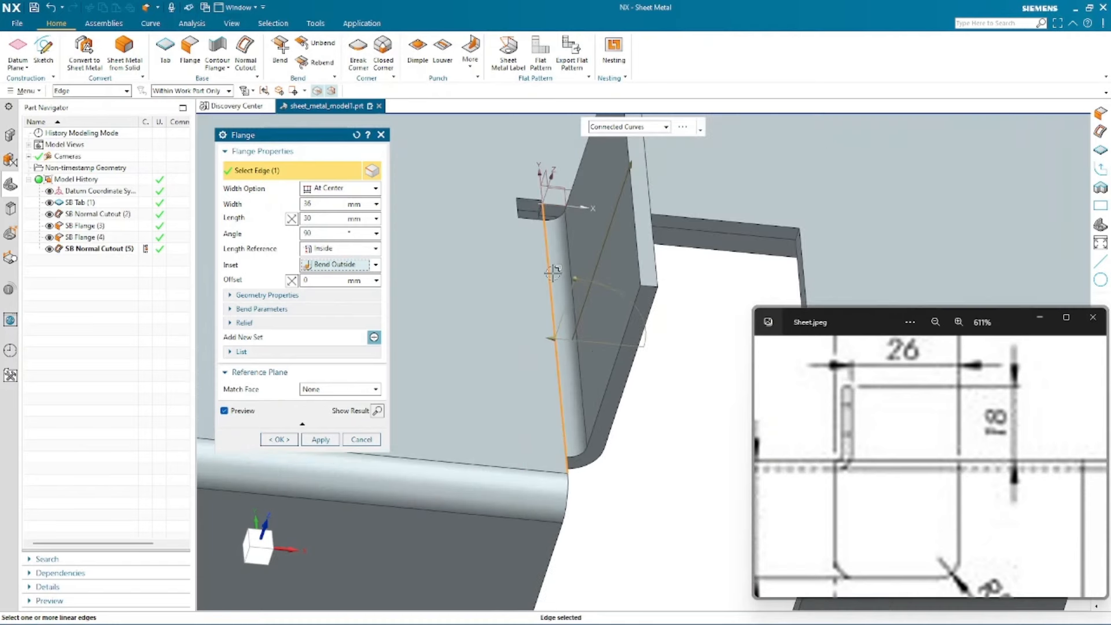
pyautogui.scroll(-8, 912, 468)
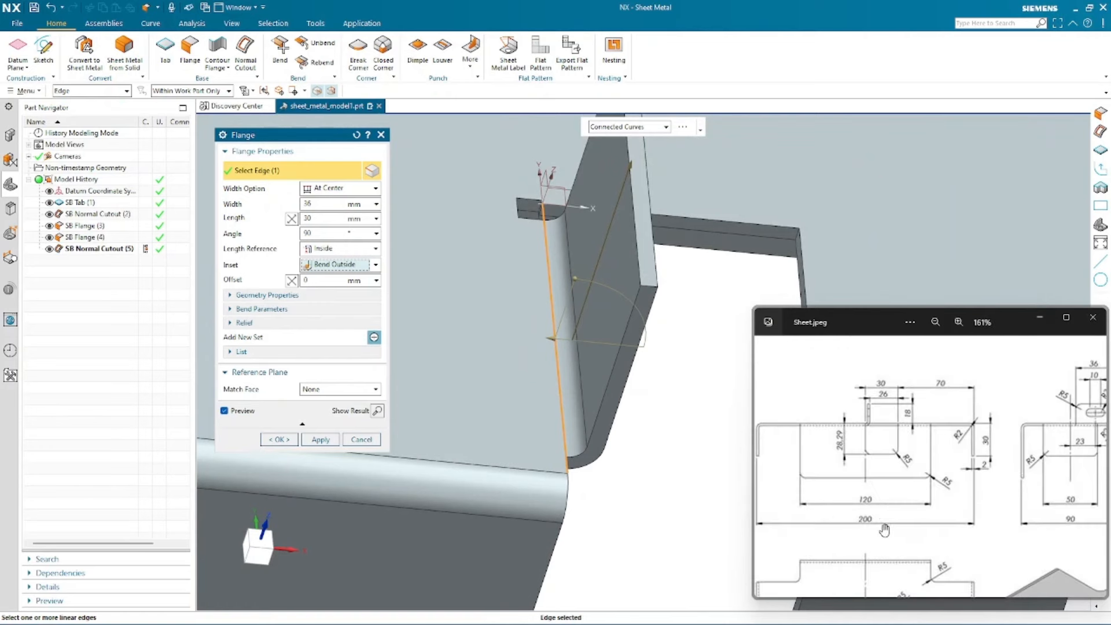
# - Open the flange's relief options and set the bend relief to None
pyautogui.moveTo(857, 359); pyautogui.dragTo(853, 348)
pyautogui.moveTo(974, 476); pyautogui.dragTo(859, 501)
pyautogui.moveTo(968, 433)
pyautogui.mouseDown()
pyautogui.moveTo(895, 575)
pyautogui.moveTo(839, 586)
pyautogui.mouseUp()
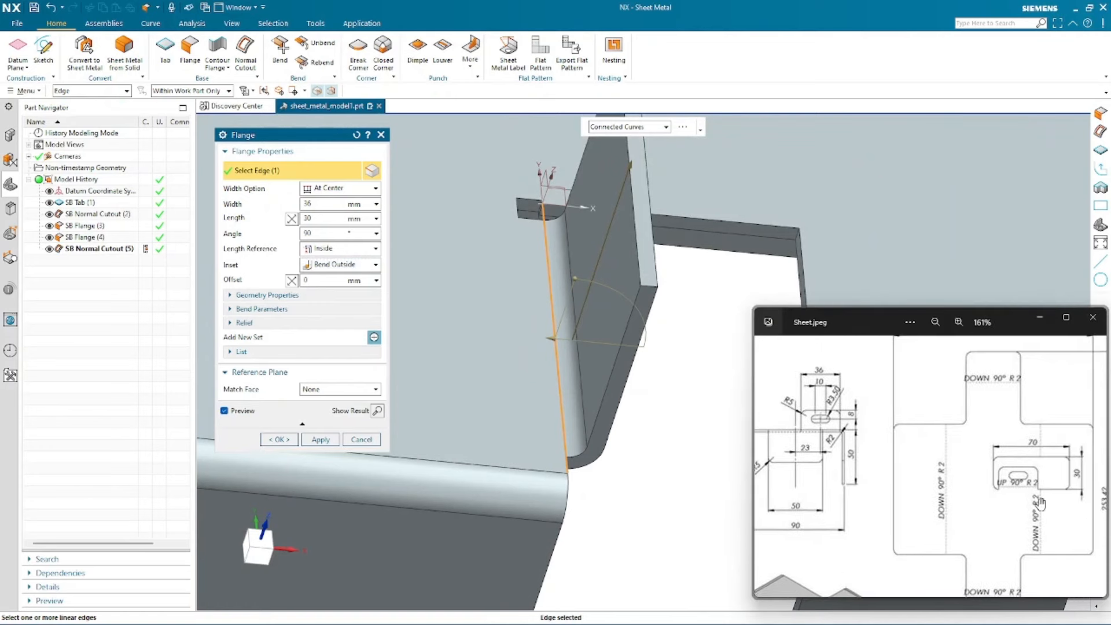
pyautogui.moveTo(793, 491); pyautogui.dragTo(995, 399)
pyautogui.moveTo(876, 472); pyautogui.dragTo(981, 395)
pyautogui.scroll(4, 926, 452)
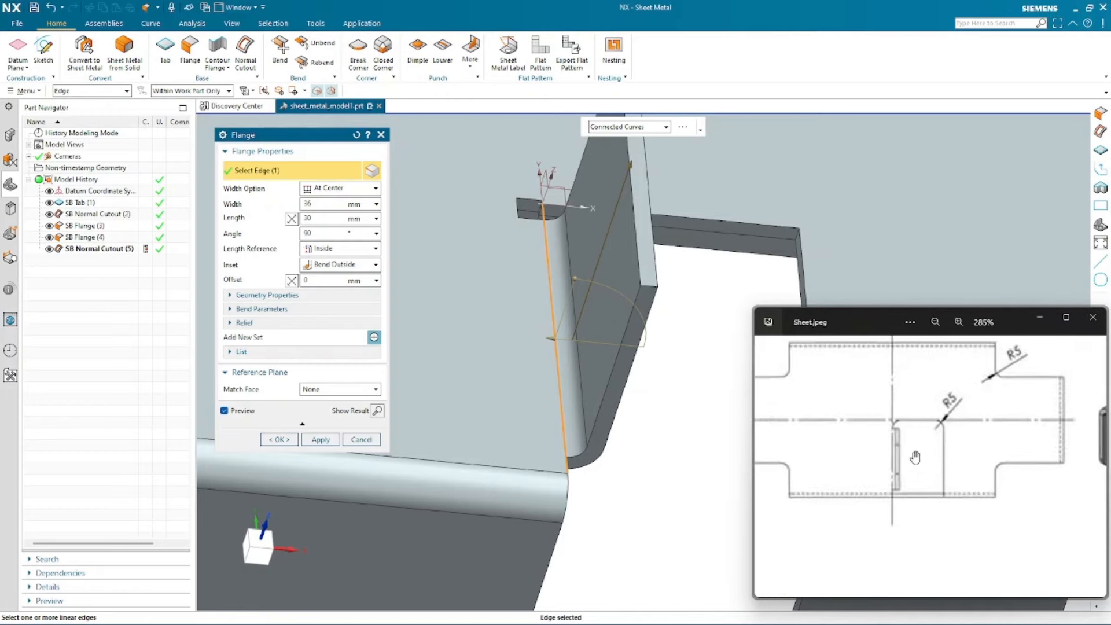
pyautogui.click(242, 323)
pyautogui.click(344, 341)
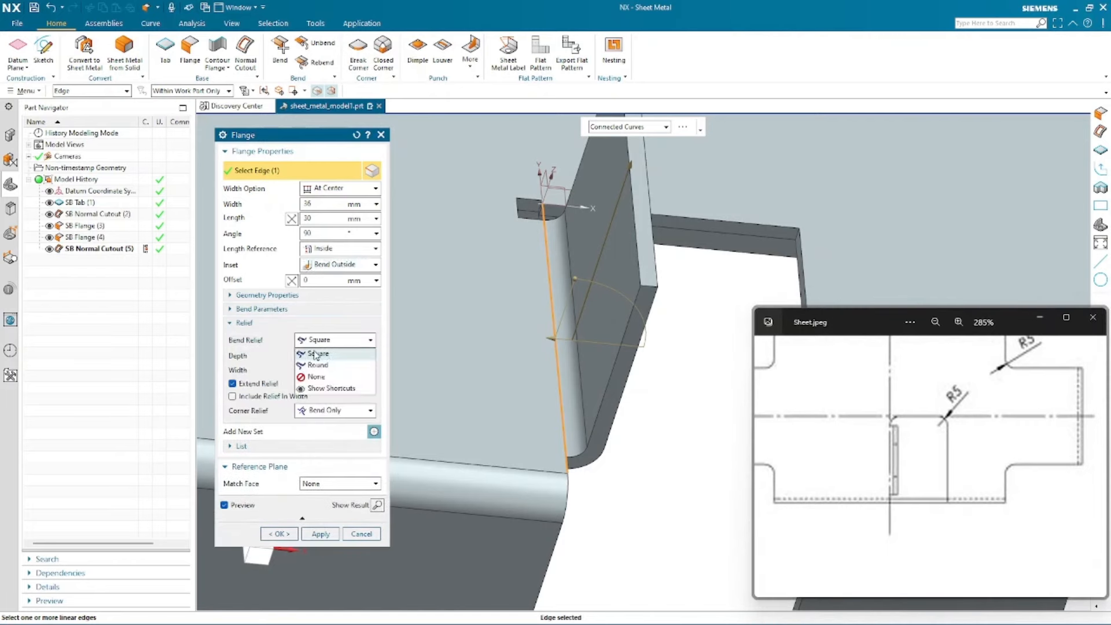
pyautogui.click(316, 377)
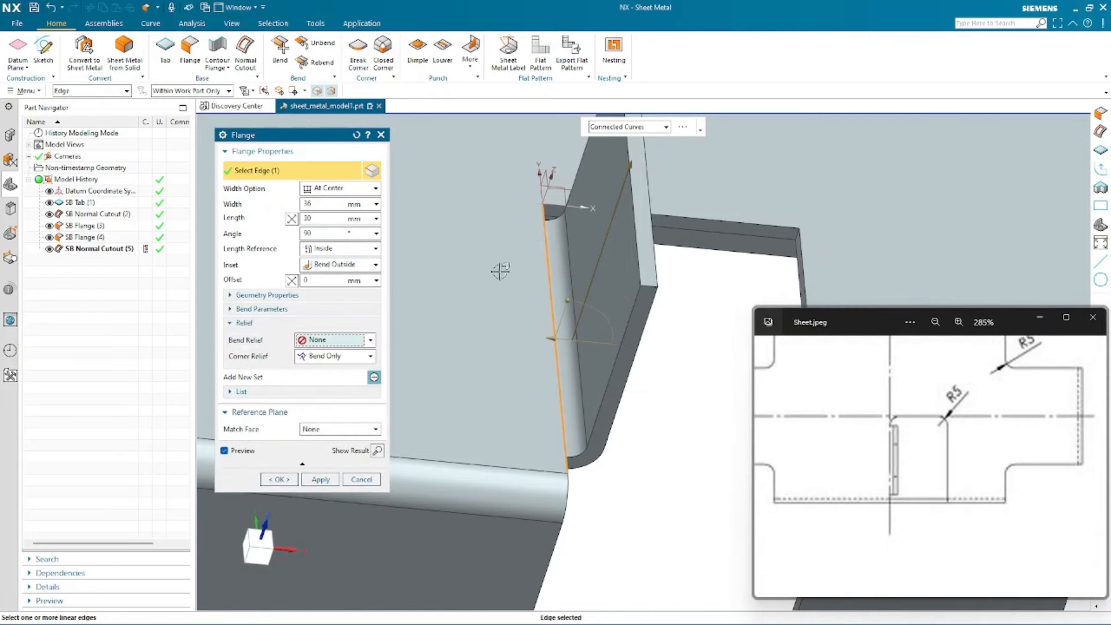
pyautogui.moveTo(512, 259)
pyautogui.mouseDown(button='middle')
pyautogui.moveTo(498, 280)
pyautogui.moveTo(516, 293)
pyautogui.moveTo(451, 339)
pyautogui.mouseUp(button='middle')
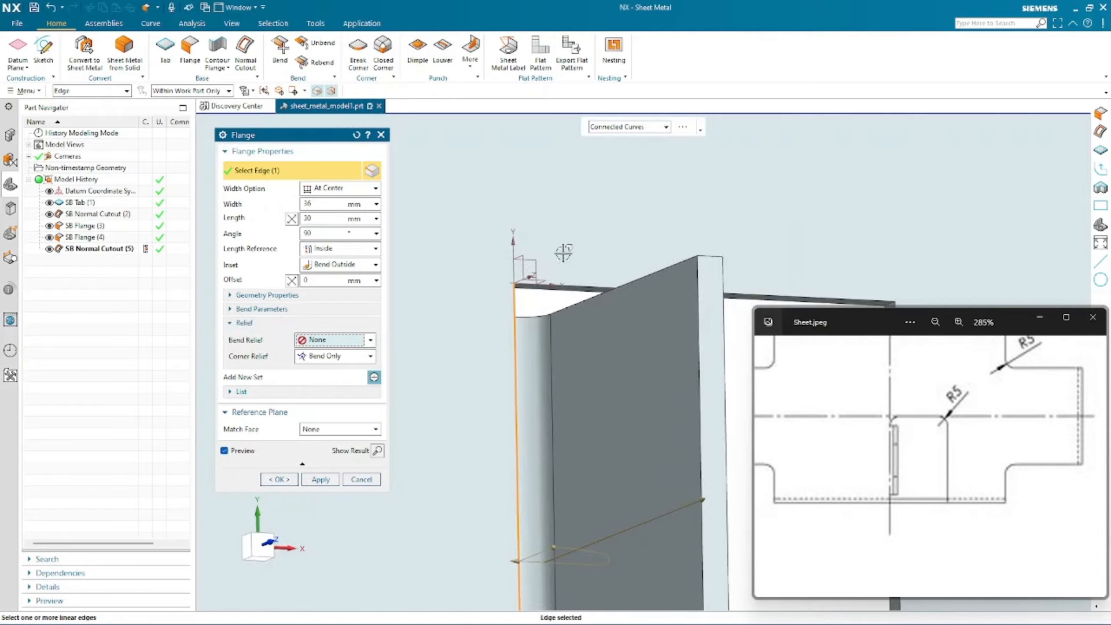
pyautogui.click(317, 341)
pyautogui.click(315, 361)
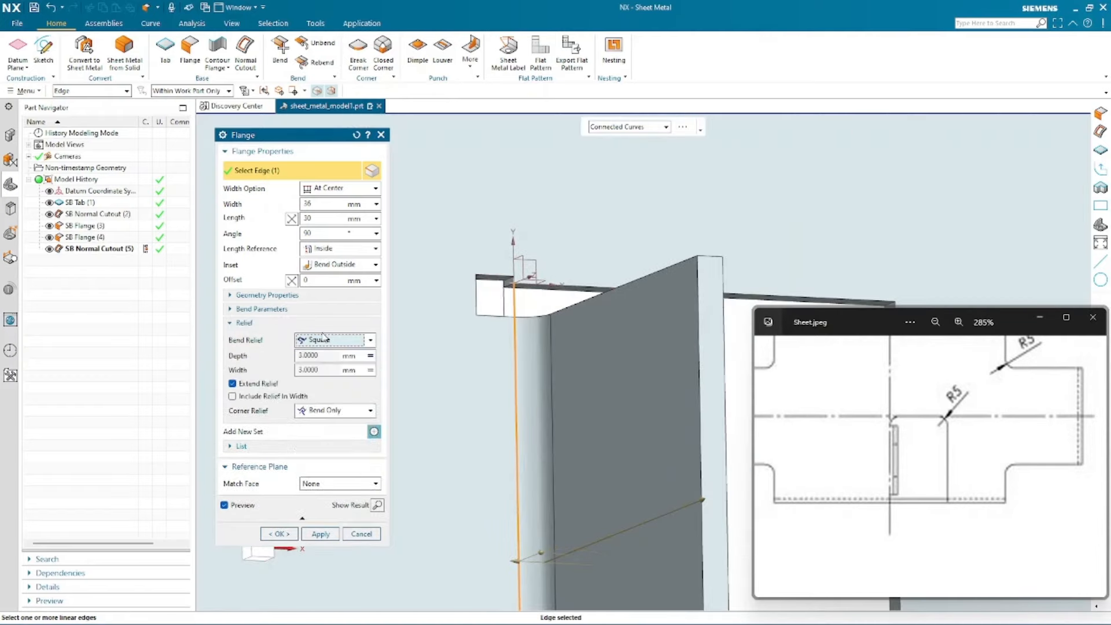
pyautogui.click(324, 339)
pyautogui.click(330, 387)
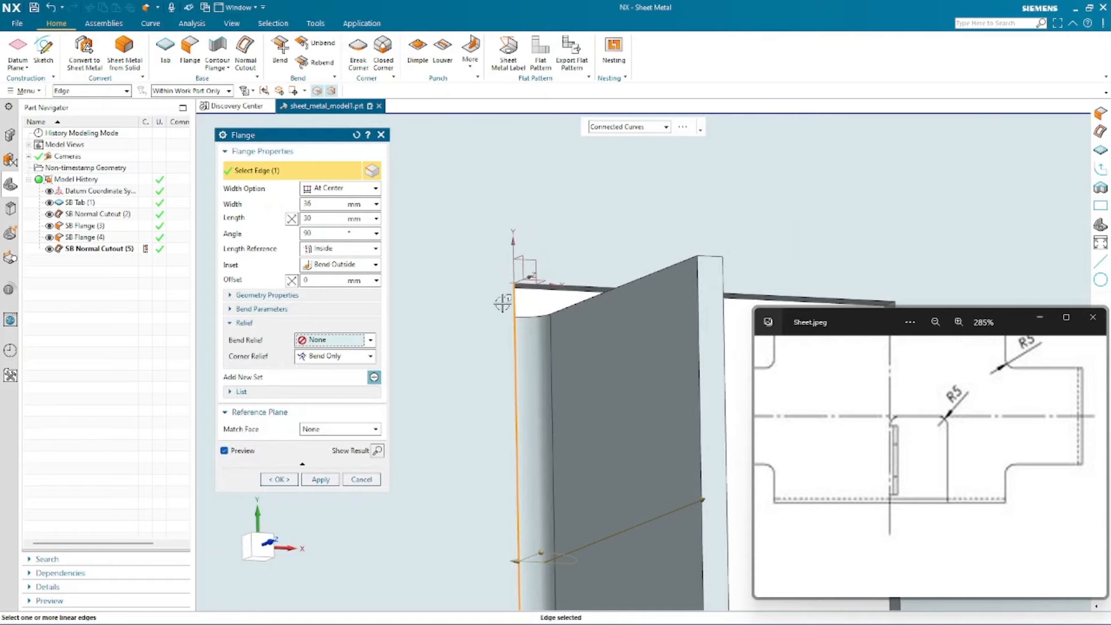
# - Set the flange length to 18 mm
pyautogui.scroll(-3, 579, 277)
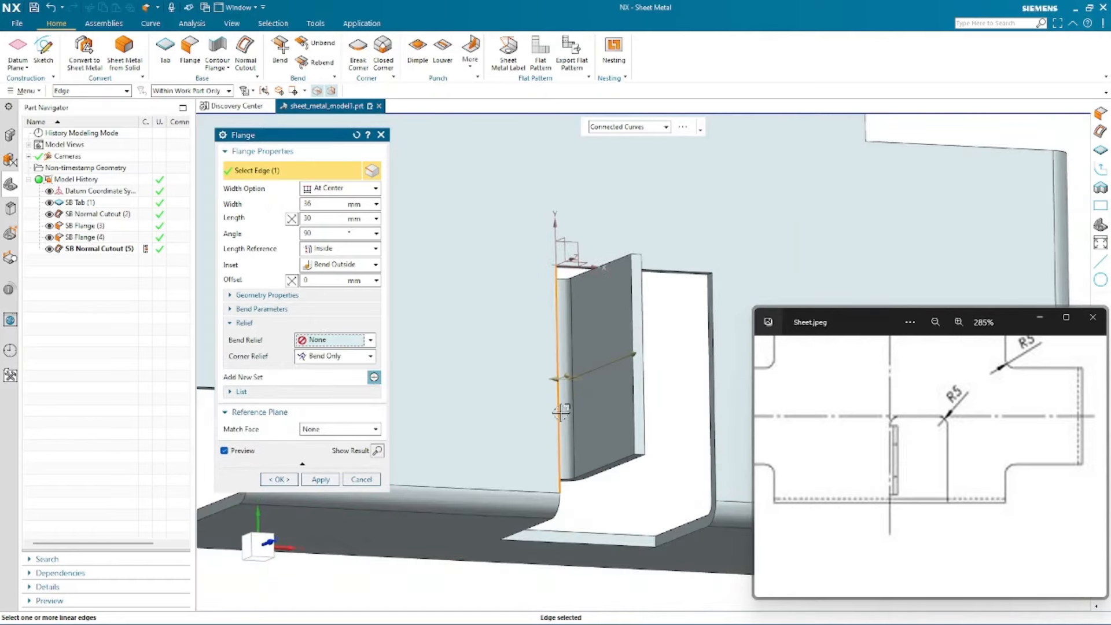
pyautogui.moveTo(561, 411); pyautogui.dragTo(512, 346, button='middle')
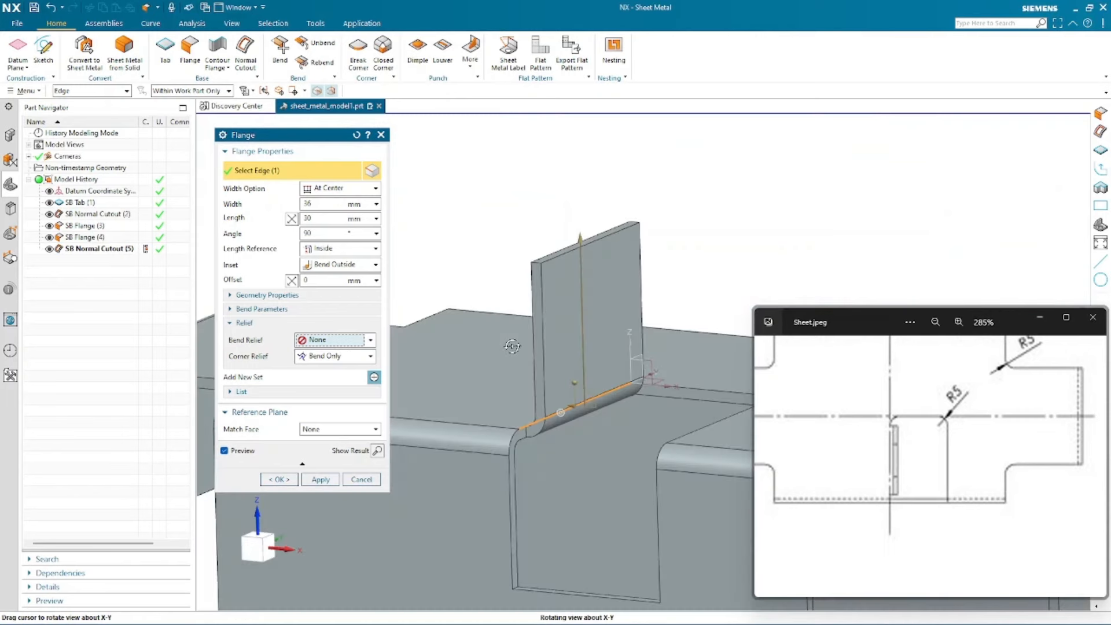
pyautogui.moveTo(919, 415); pyautogui.dragTo(910, 593)
pyautogui.moveTo(895, 438); pyautogui.dragTo(910, 611)
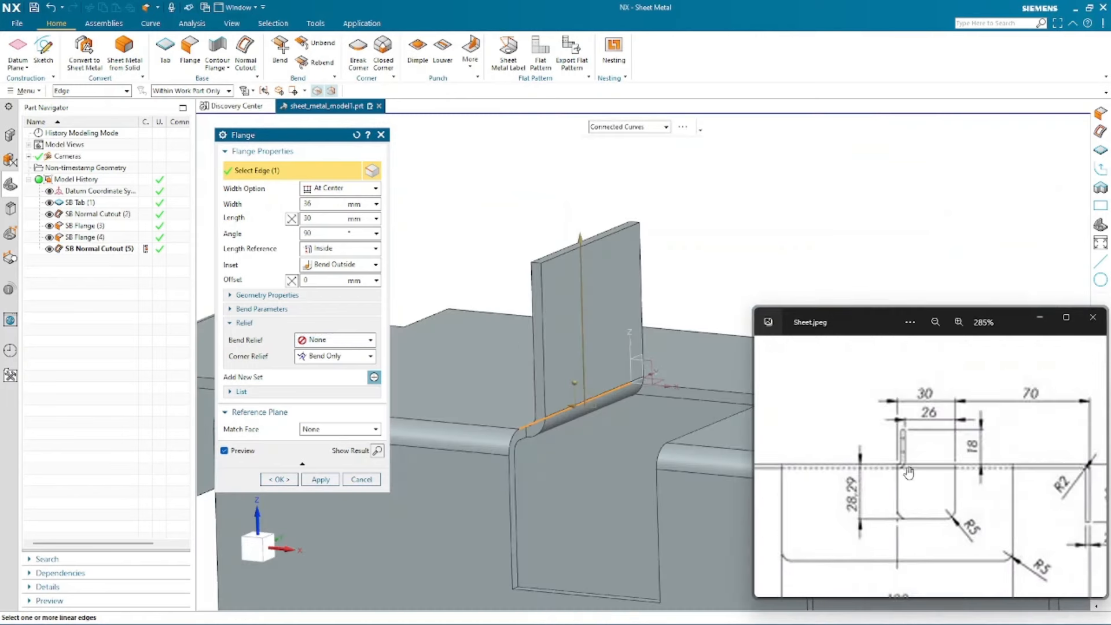
pyautogui.moveTo(908, 472); pyautogui.dragTo(876, 469)
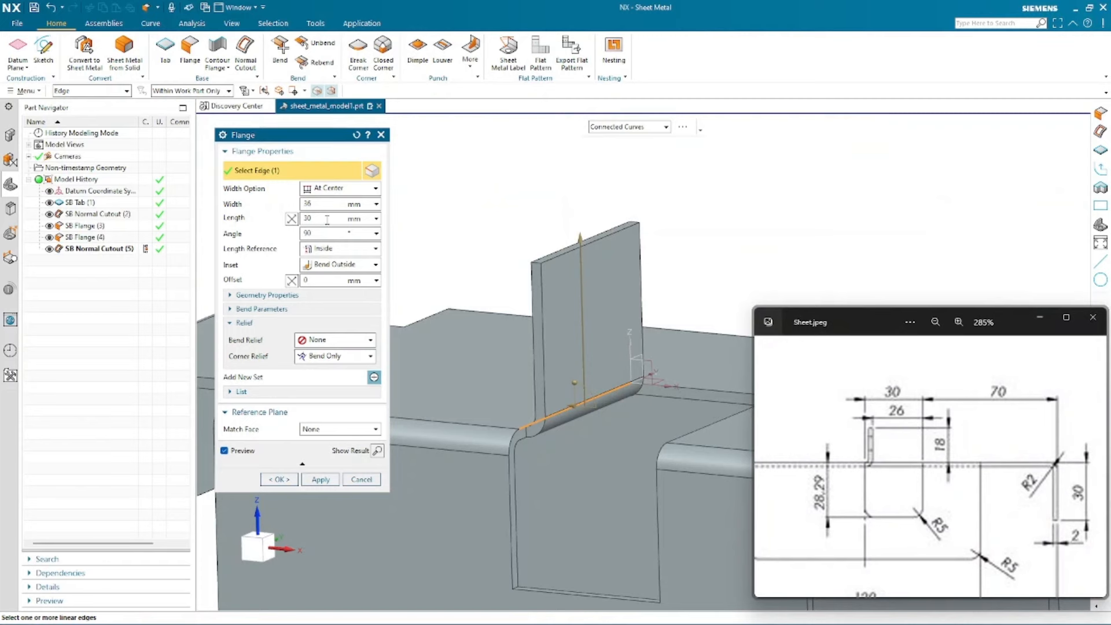
pyautogui.doubleClick(327, 218)
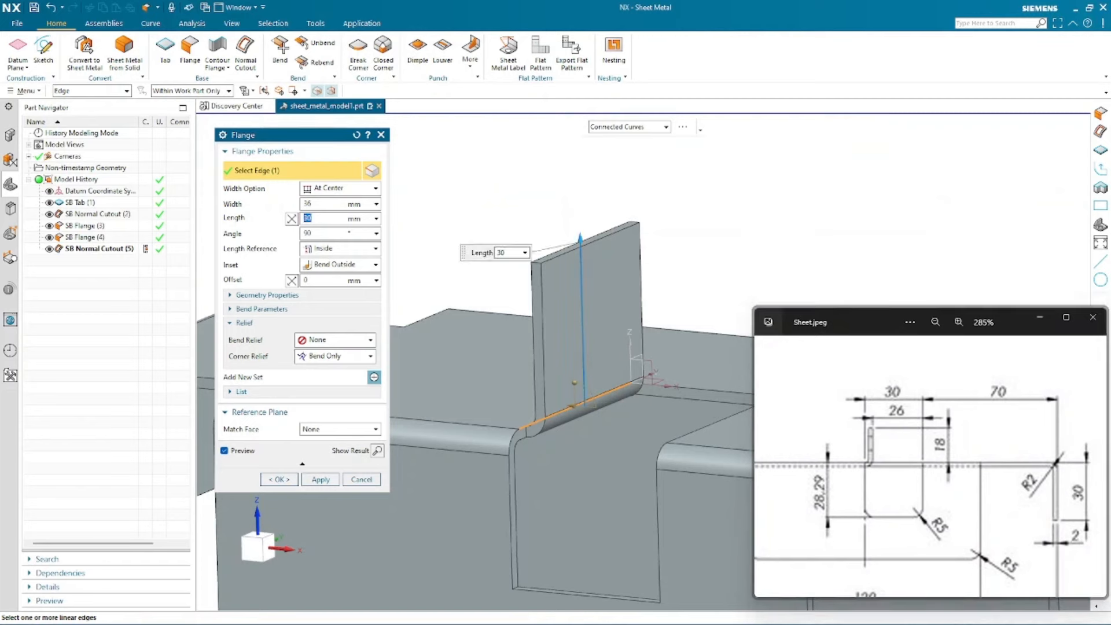
pyautogui.press('Return')
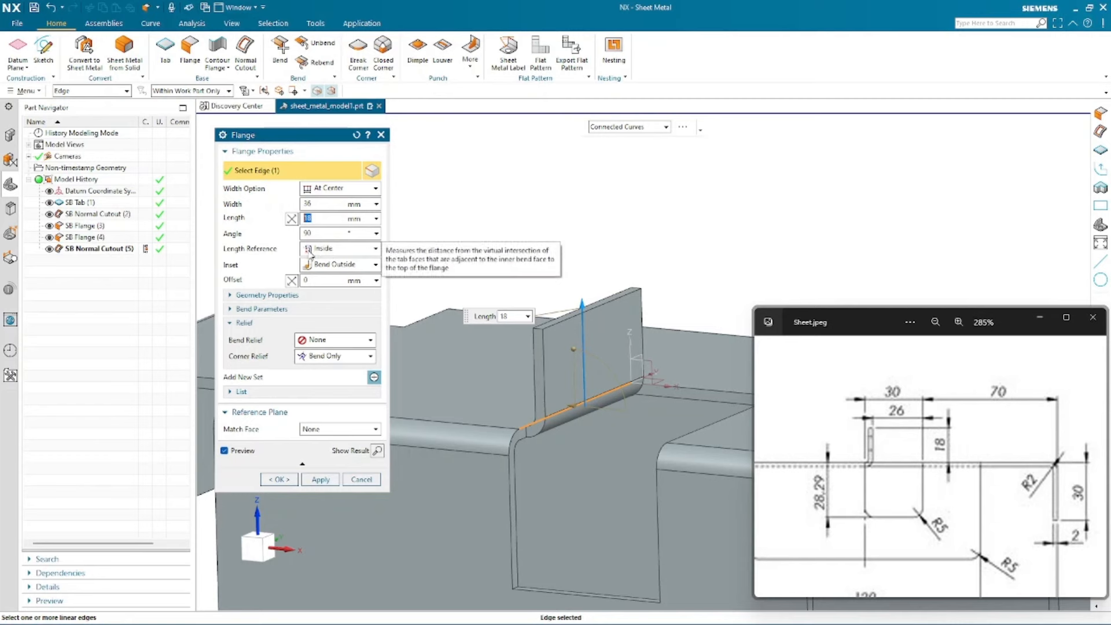
# - Keep the length reference as Inside and confirm the flange
pyautogui.click(357, 255)
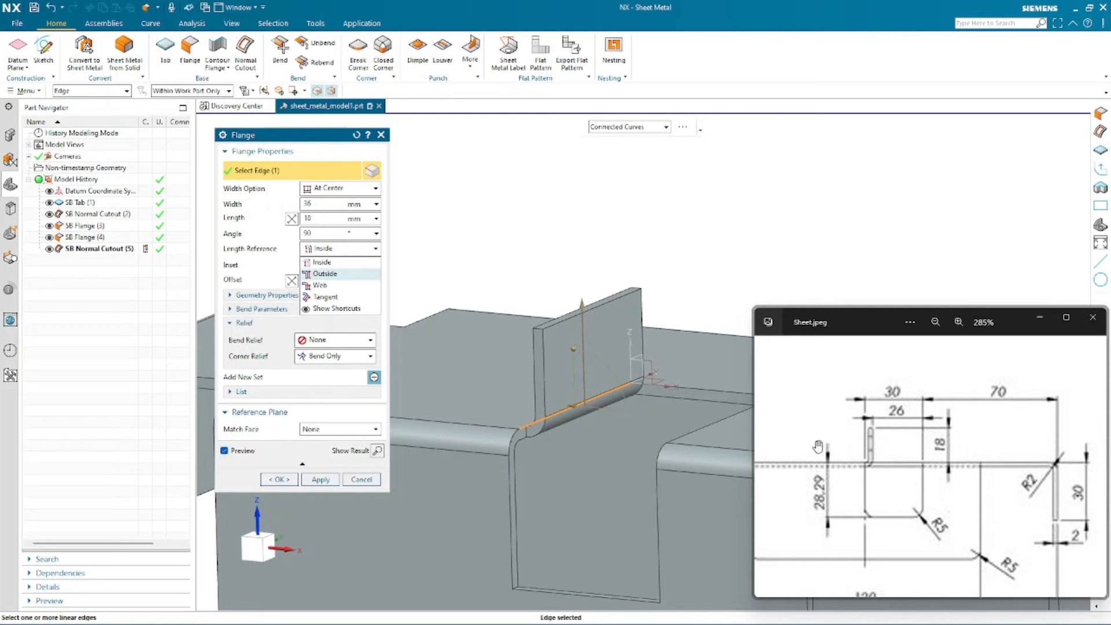
pyautogui.click(315, 262)
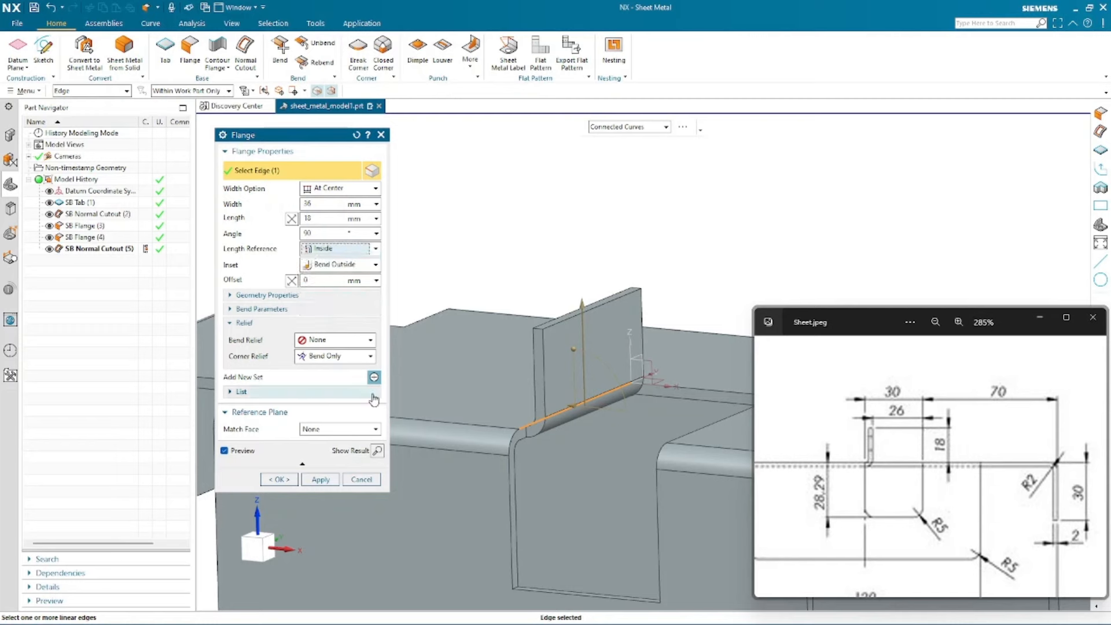
pyautogui.click(244, 323)
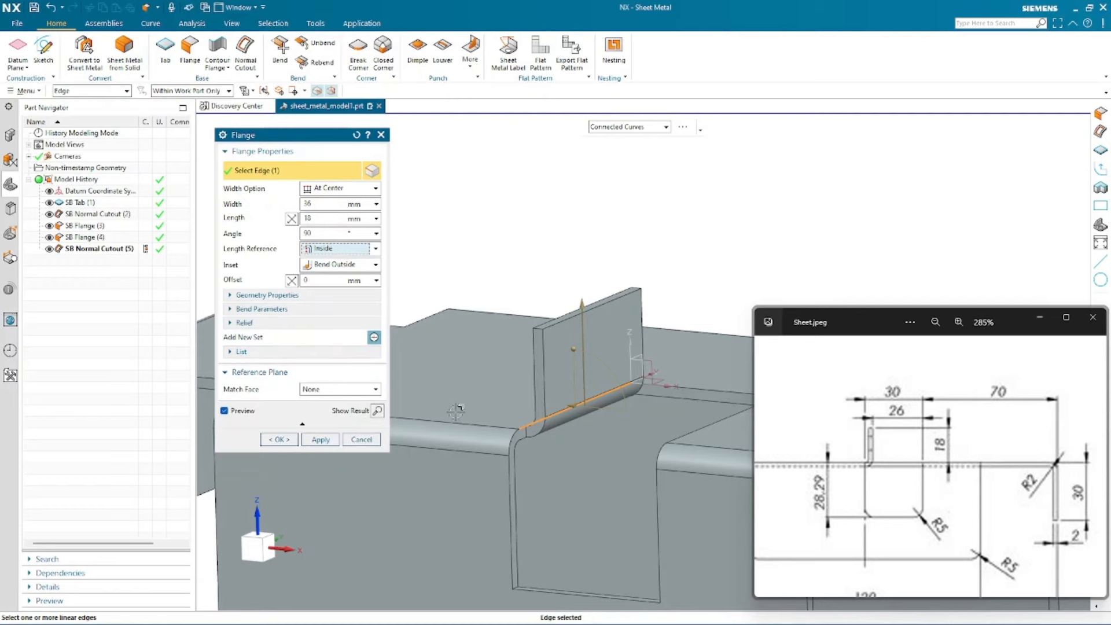
pyautogui.click(280, 439)
pyautogui.scroll(-2, 660, 212)
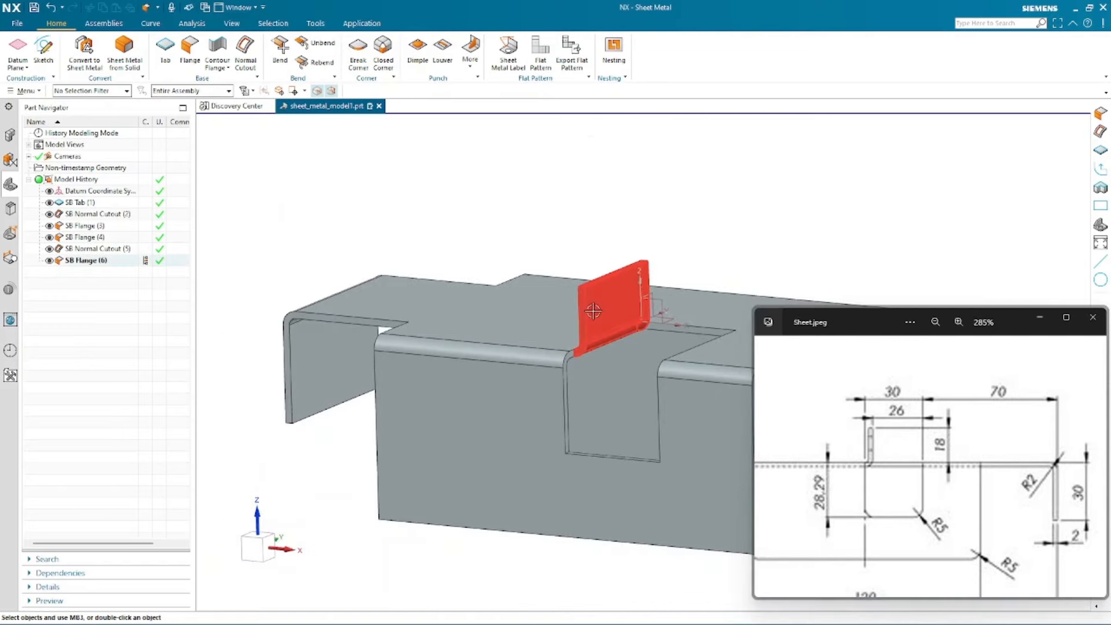
# - Hide the datum coordinate system in the model
pyautogui.moveTo(642, 381); pyautogui.dragTo(570, 327, button='middle')
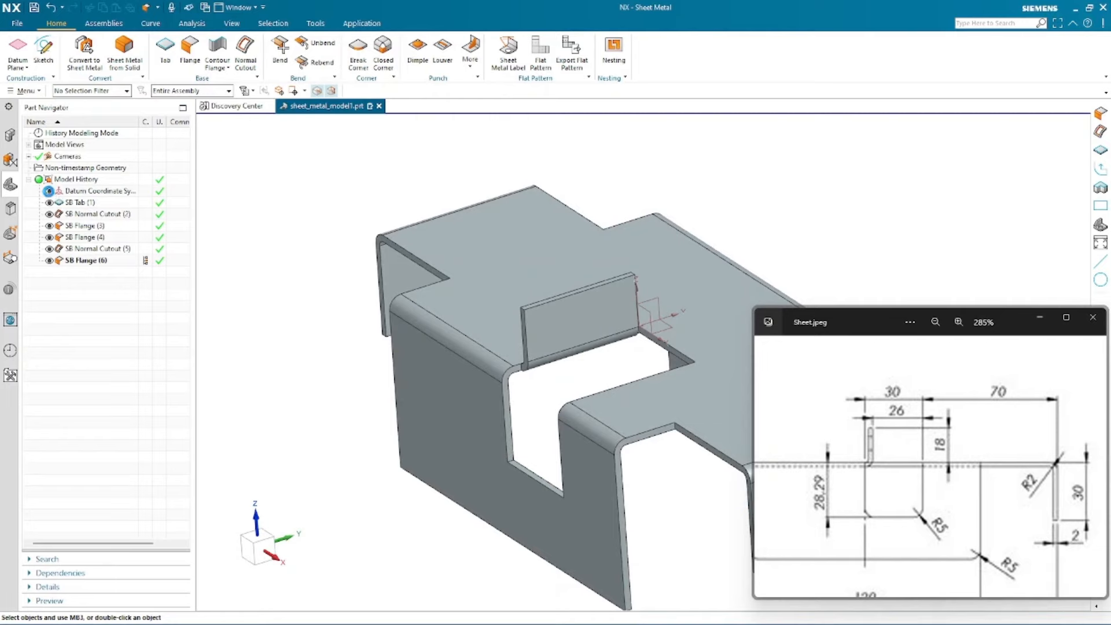
pyautogui.click(48, 191)
pyautogui.scroll(-2, 342, 403)
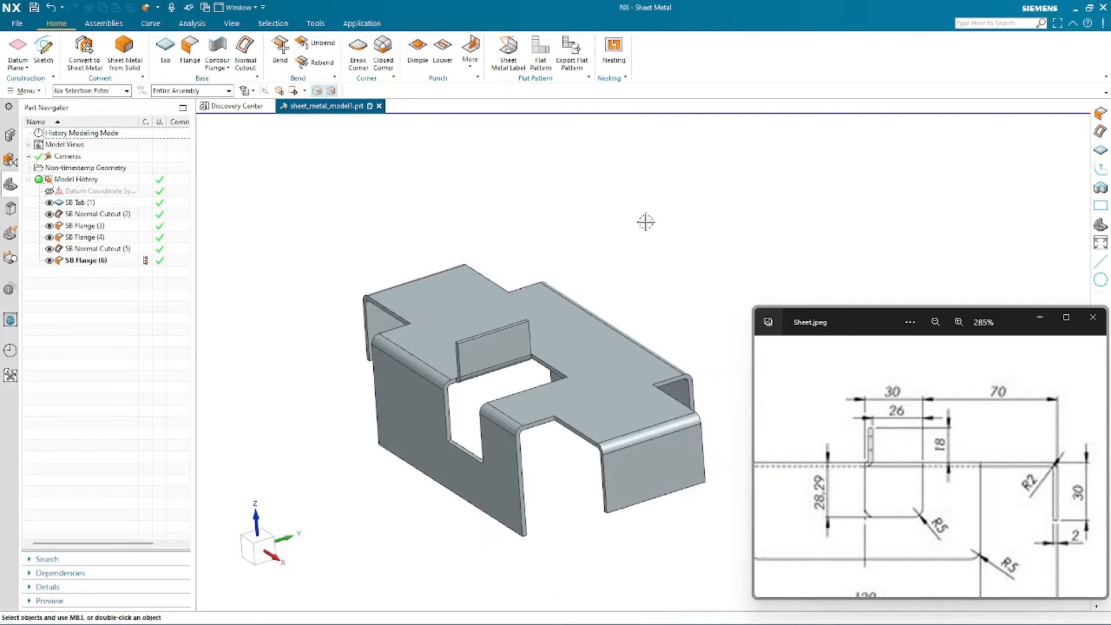
pyautogui.moveTo(645, 221); pyautogui.dragTo(674, 211, button='middle')
pyautogui.click(381, 137)
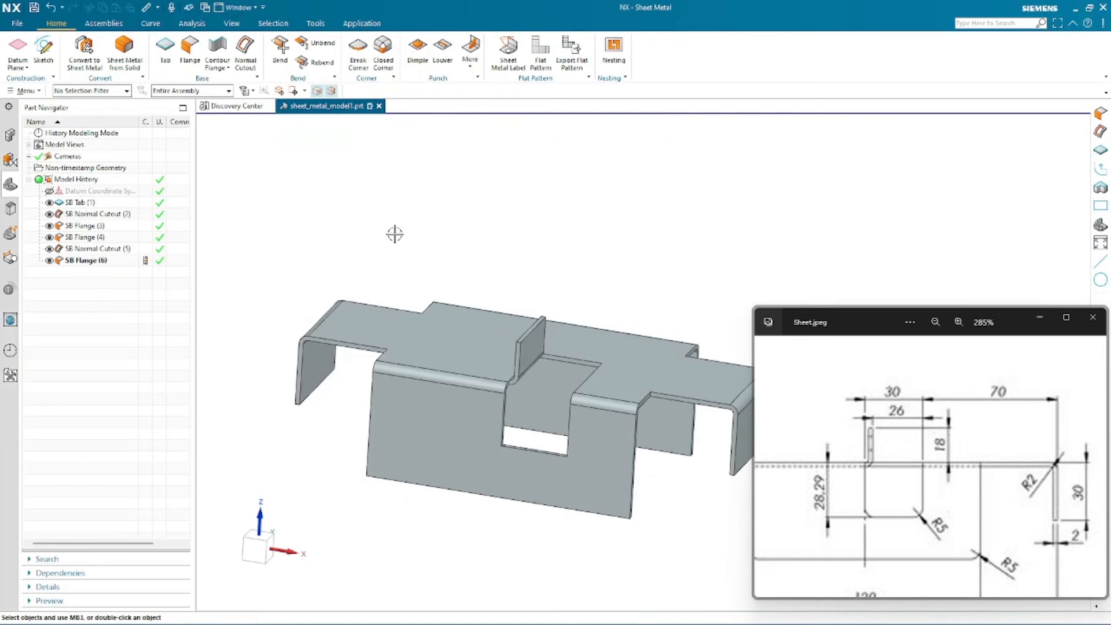
# - Open Measure and measure the clearance along the X direction between the inner flange face and the side flange face
pyautogui.scroll(-1, 391, 235)
pyautogui.scroll(1, 558, 239)
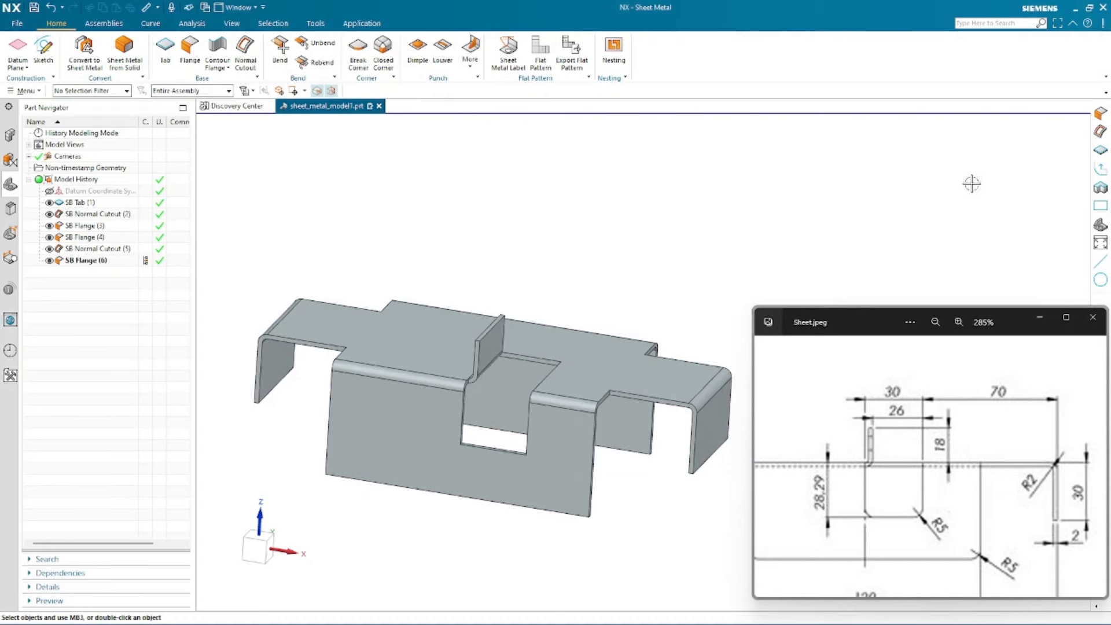
pyautogui.click(487, 221)
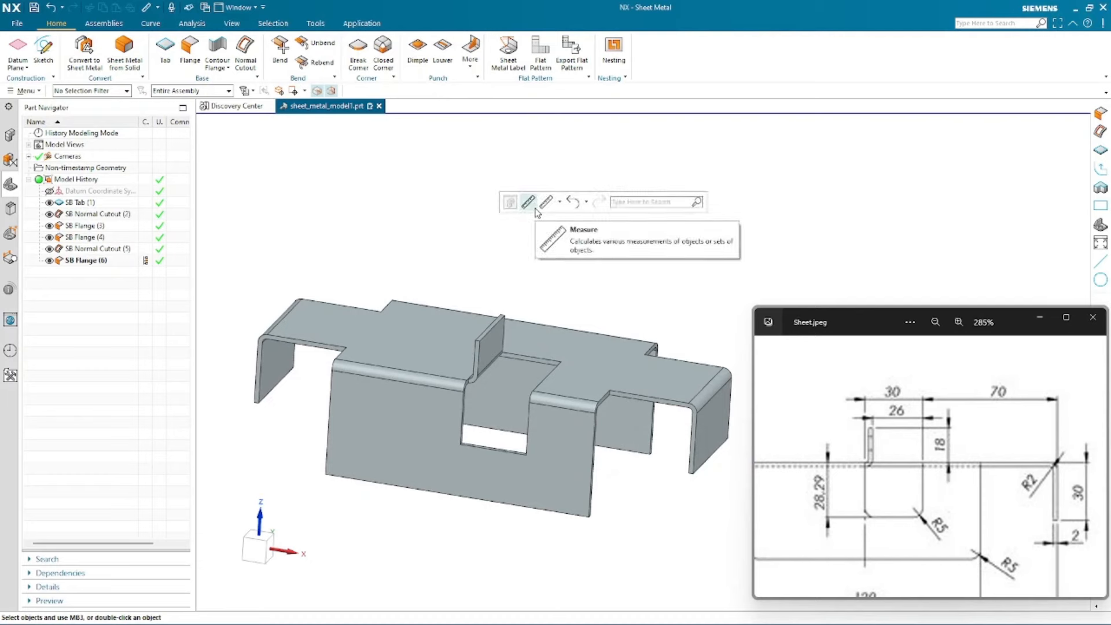
pyautogui.click(527, 202)
pyautogui.scroll(5, 565, 449)
pyautogui.scroll(-2, 521, 448)
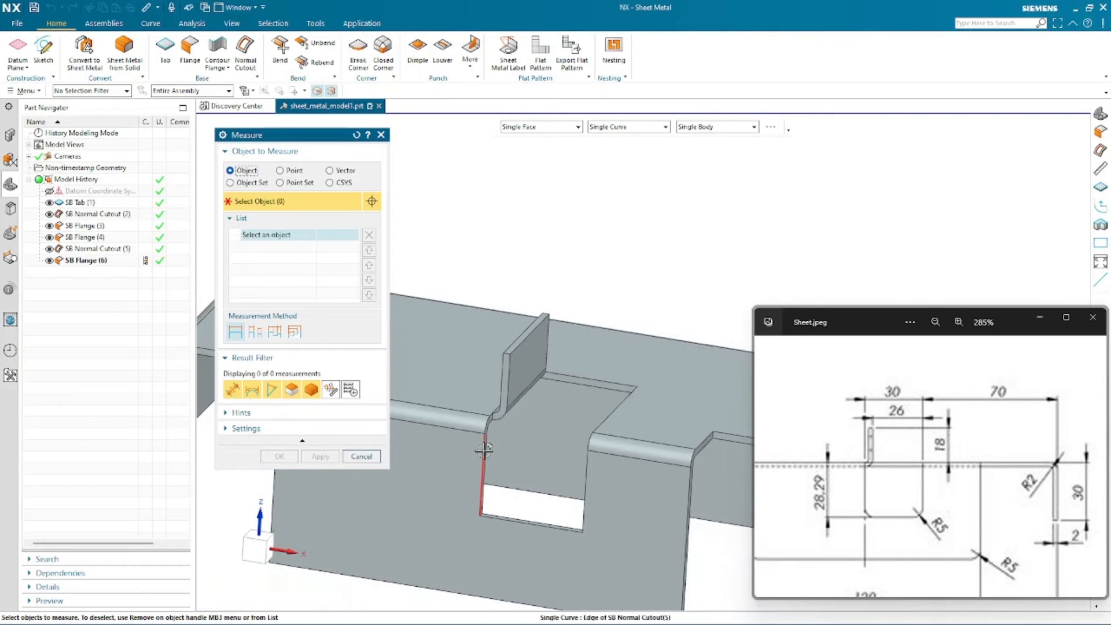
pyautogui.click(532, 370)
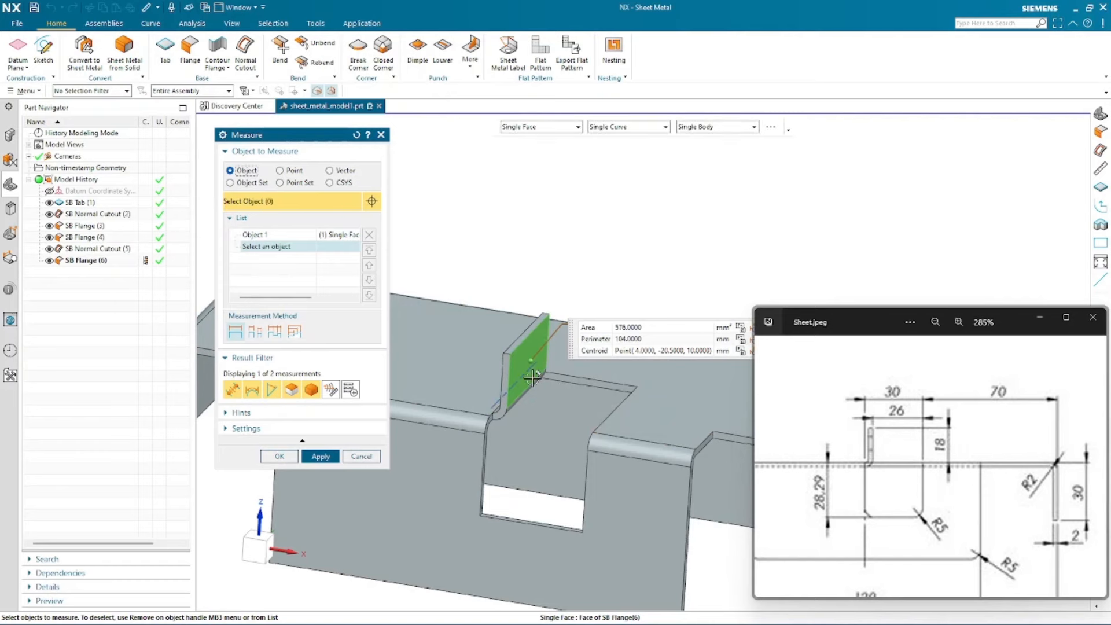
pyautogui.moveTo(599, 378); pyautogui.dragTo(627, 388, button='middle')
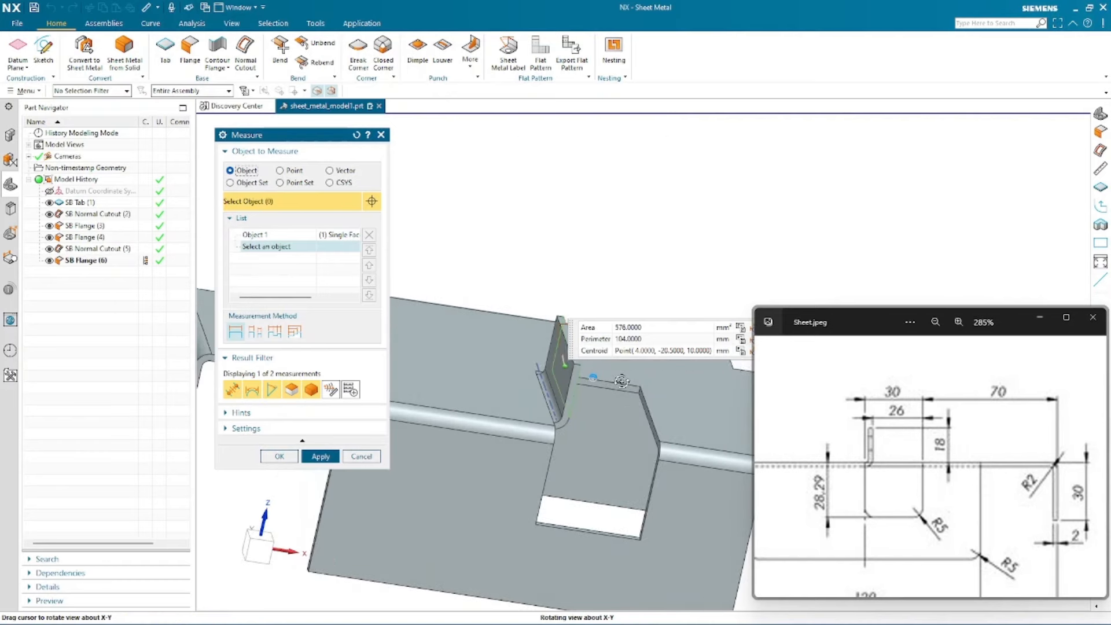
pyautogui.scroll(3, 717, 457)
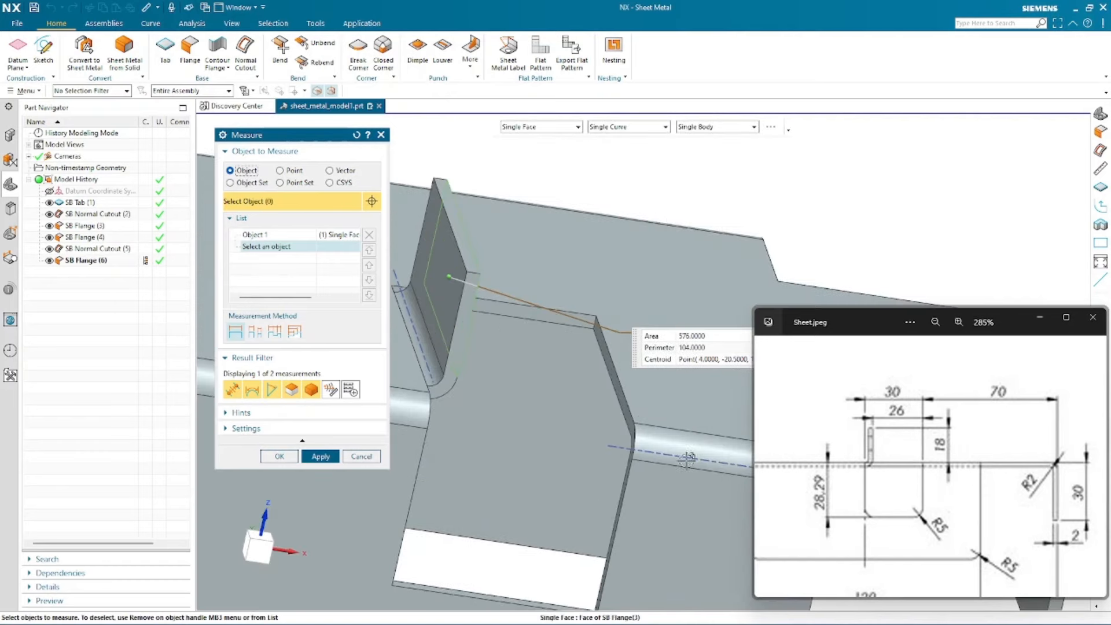
pyautogui.click(614, 384)
pyautogui.click(329, 170)
pyautogui.click(636, 220)
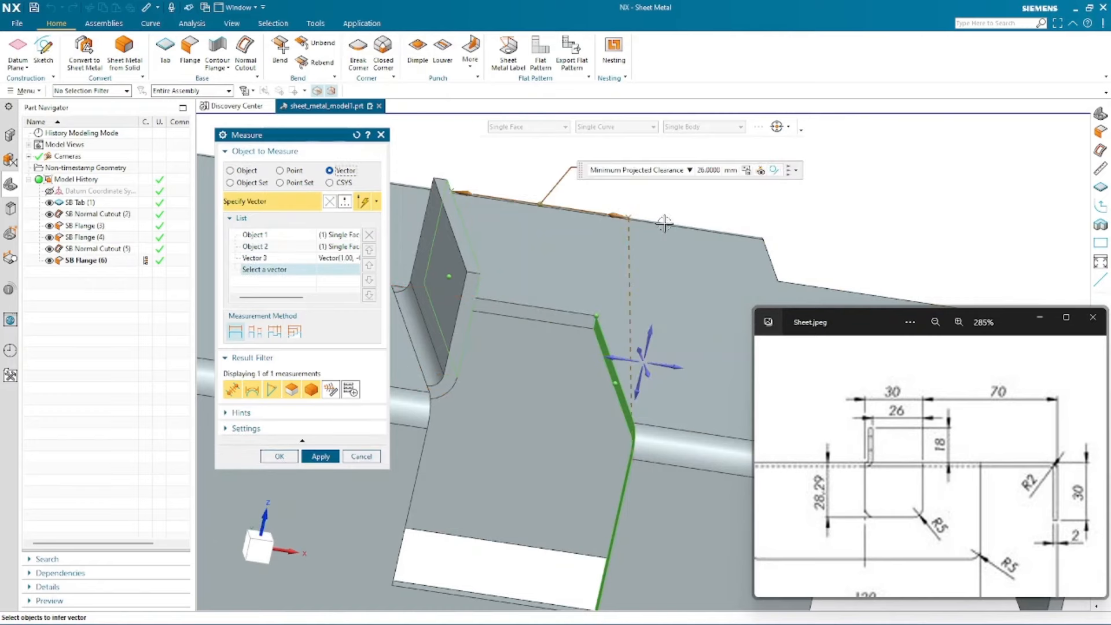
# - Remove the vector from the current measurement list
pyautogui.scroll(-2, 575, 318)
pyautogui.moveTo(570, 301); pyautogui.dragTo(554, 290, button='middle')
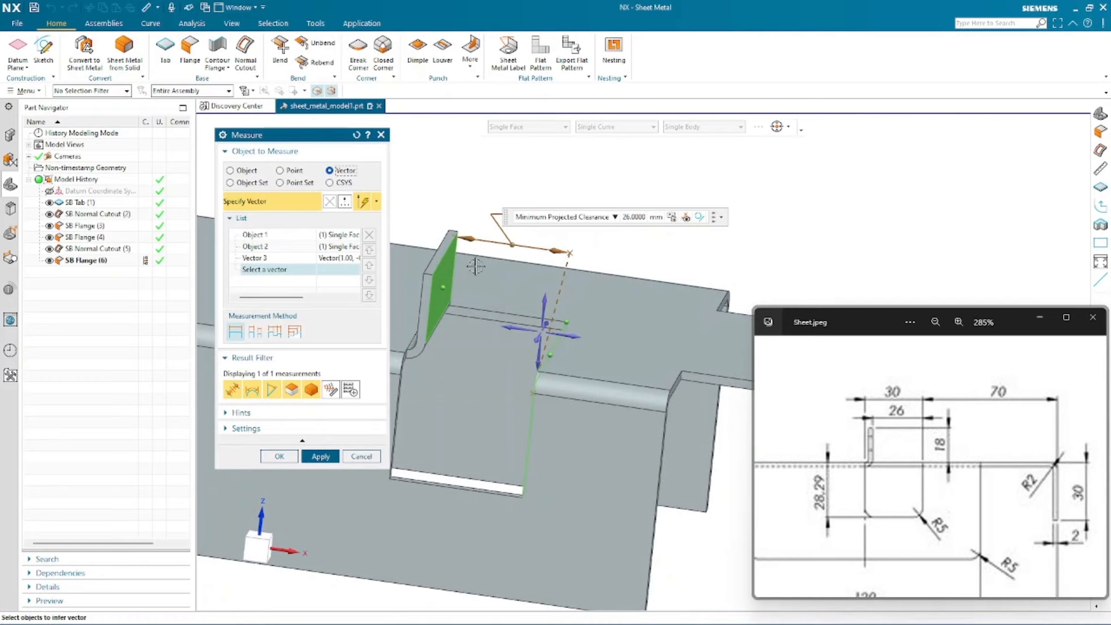
pyautogui.scroll(-1, 731, 242)
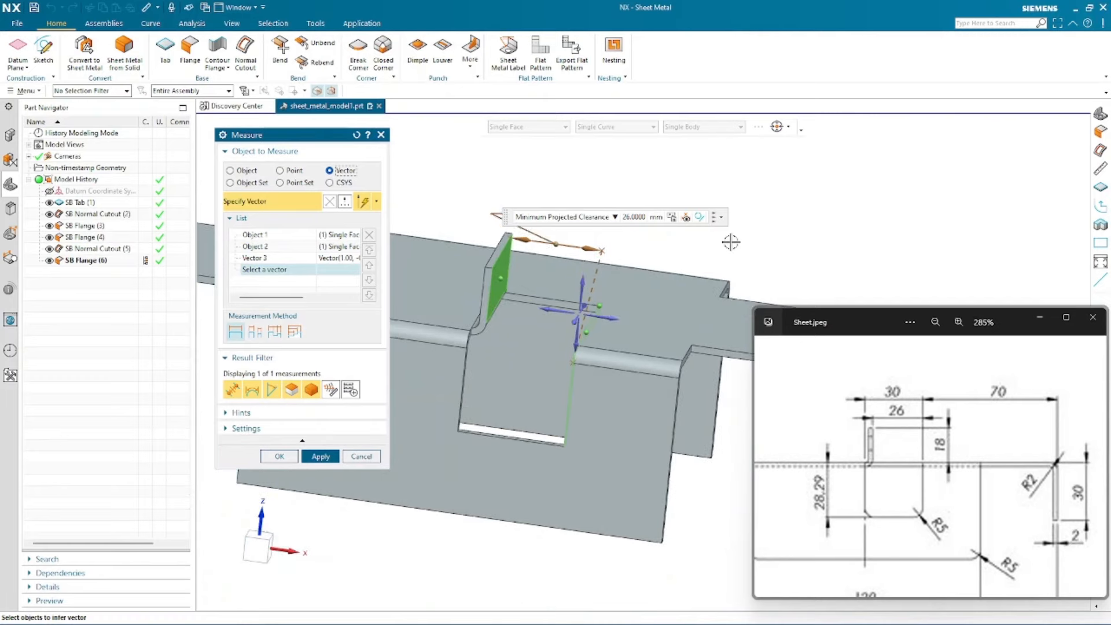
pyautogui.click(263, 552)
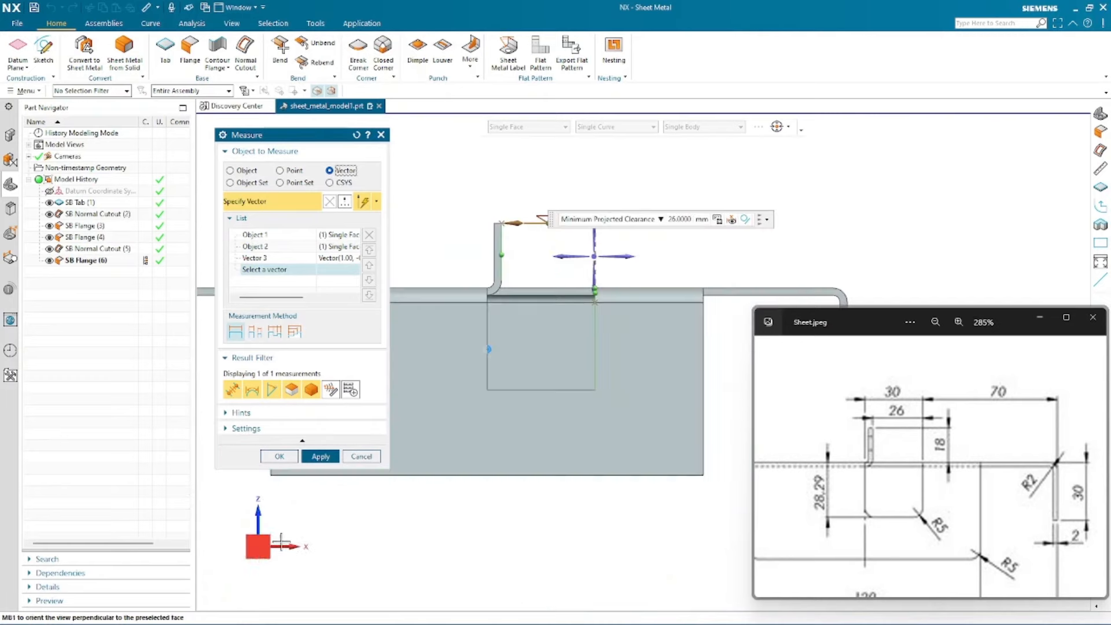
pyautogui.click(247, 259)
pyautogui.scroll(3, 528, 187)
pyautogui.scroll(-1, 444, 387)
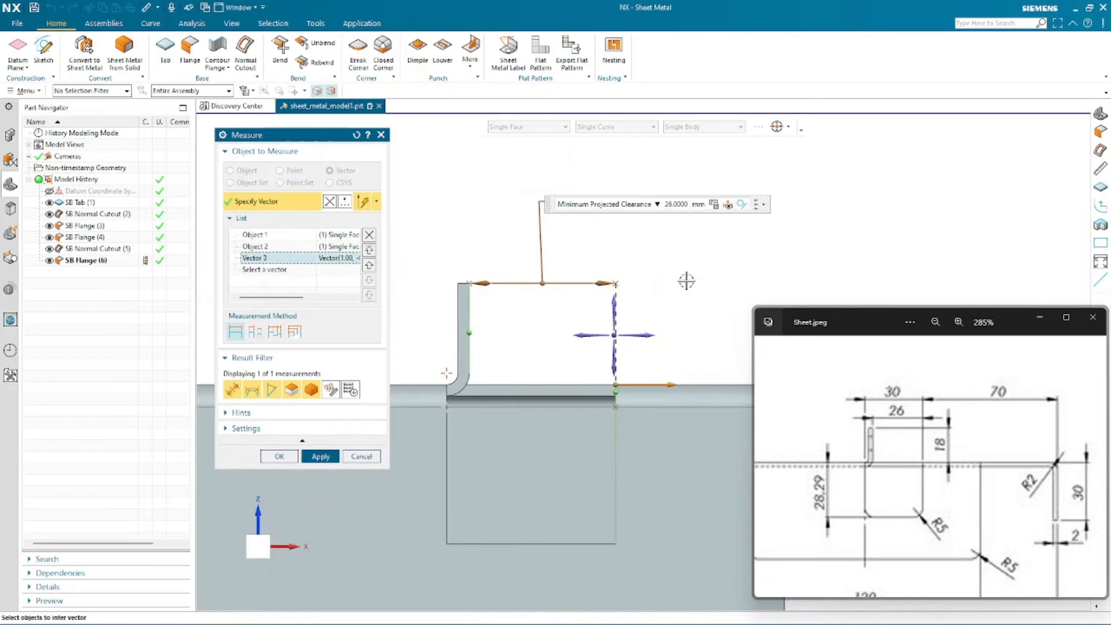
pyautogui.click(369, 235)
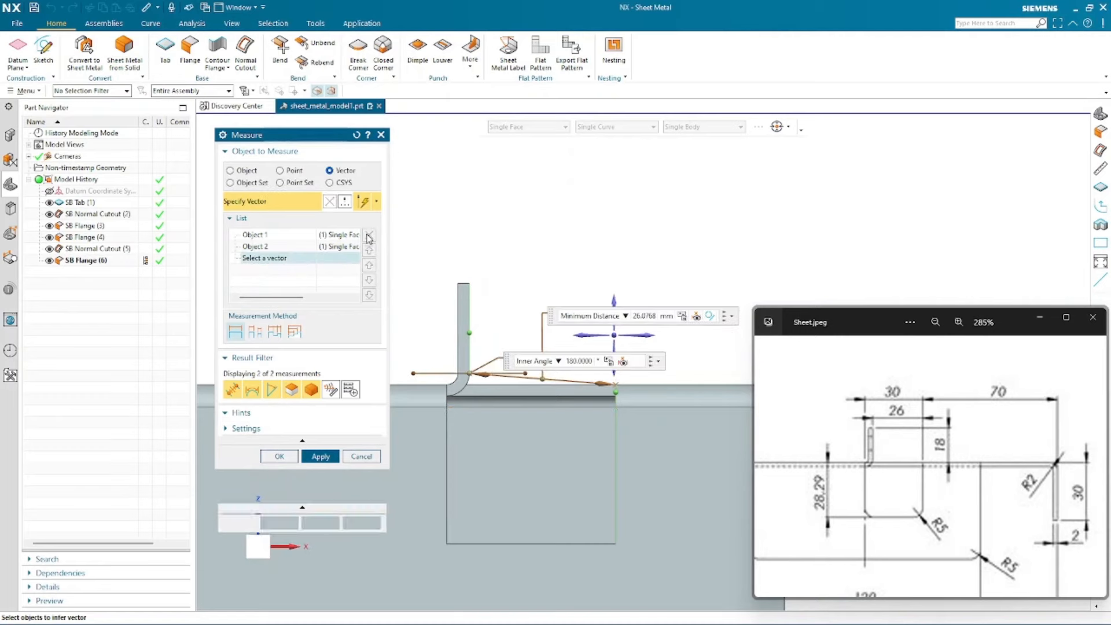
# - Specify the X axis as the measurement vector again, then reset the Measure dialog
pyautogui.scroll(2, 482, 389)
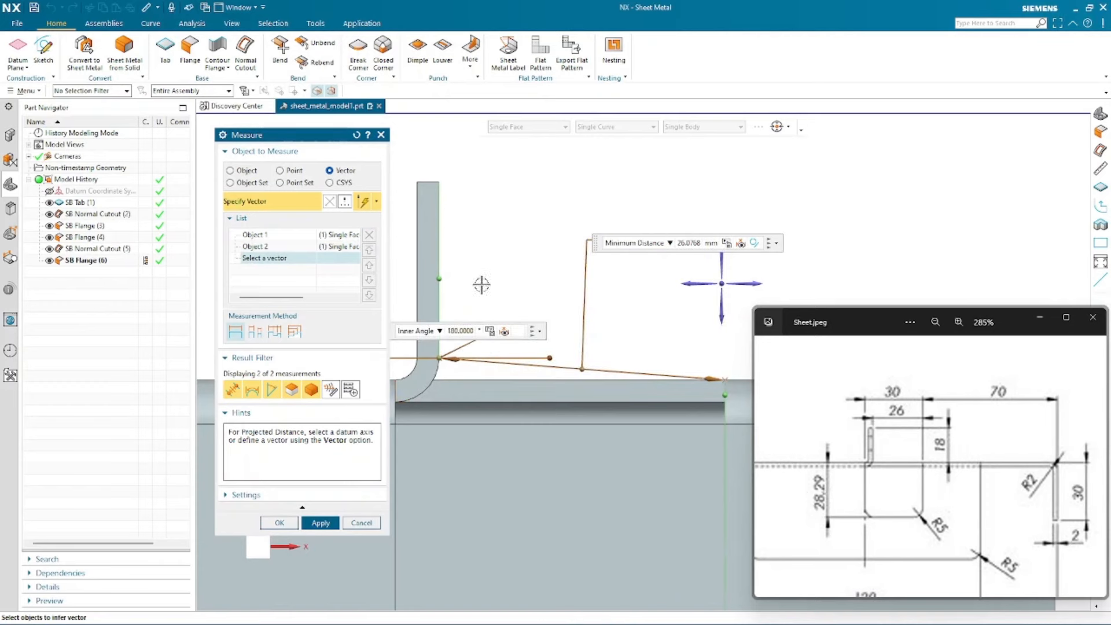
pyautogui.scroll(-2, 472, 227)
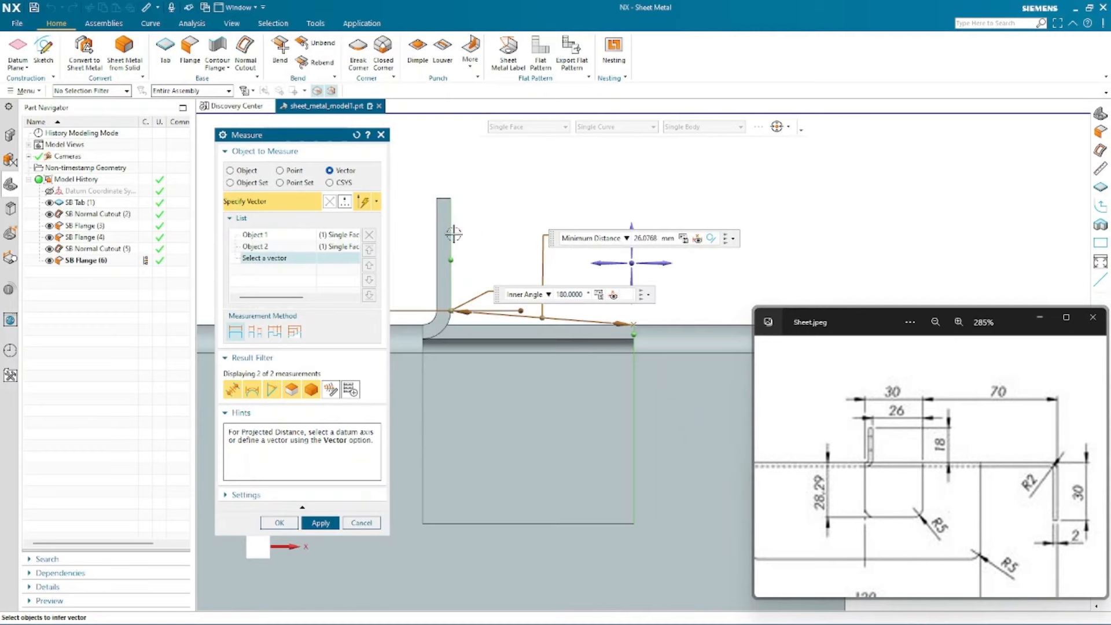
pyautogui.click(255, 245)
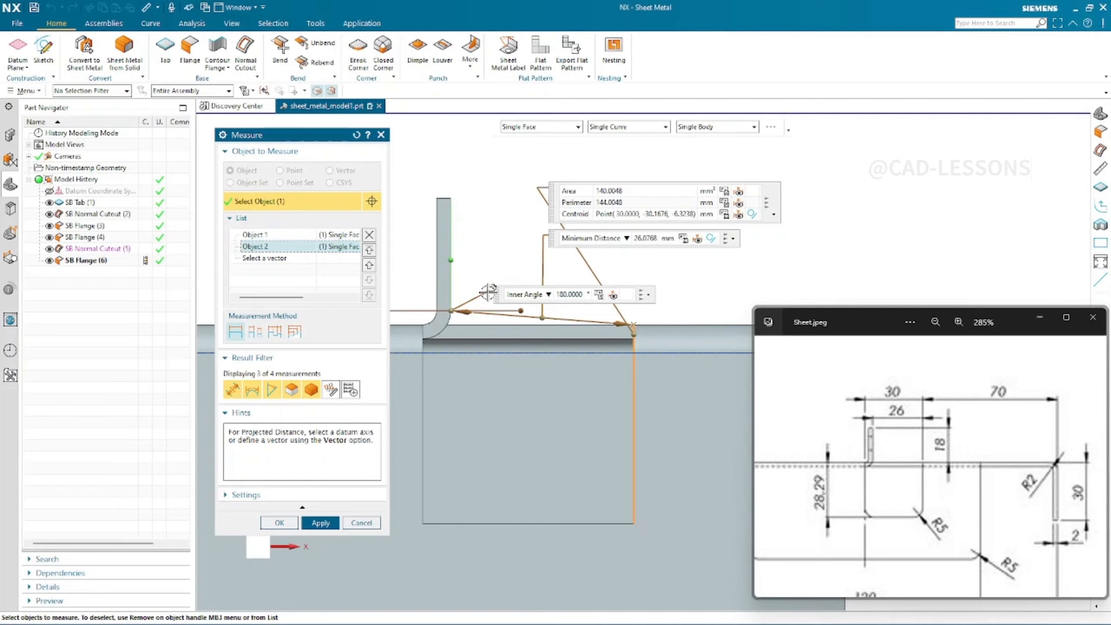
pyautogui.click(270, 259)
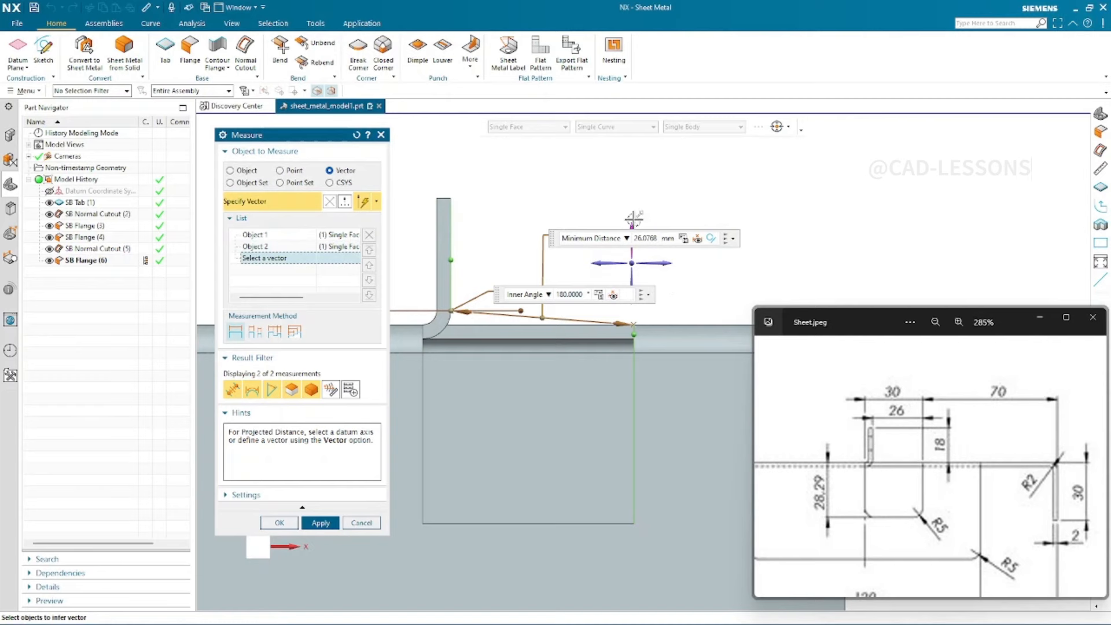
pyautogui.moveTo(699, 276); pyautogui.dragTo(801, 209, button='middle')
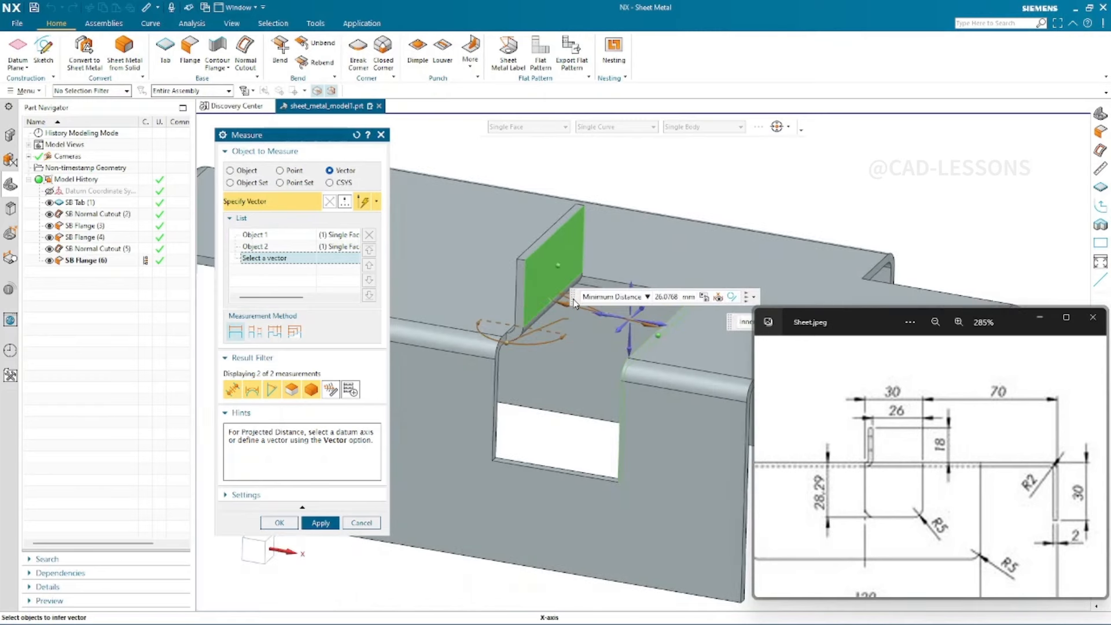
pyautogui.moveTo(575, 303); pyautogui.dragTo(596, 176)
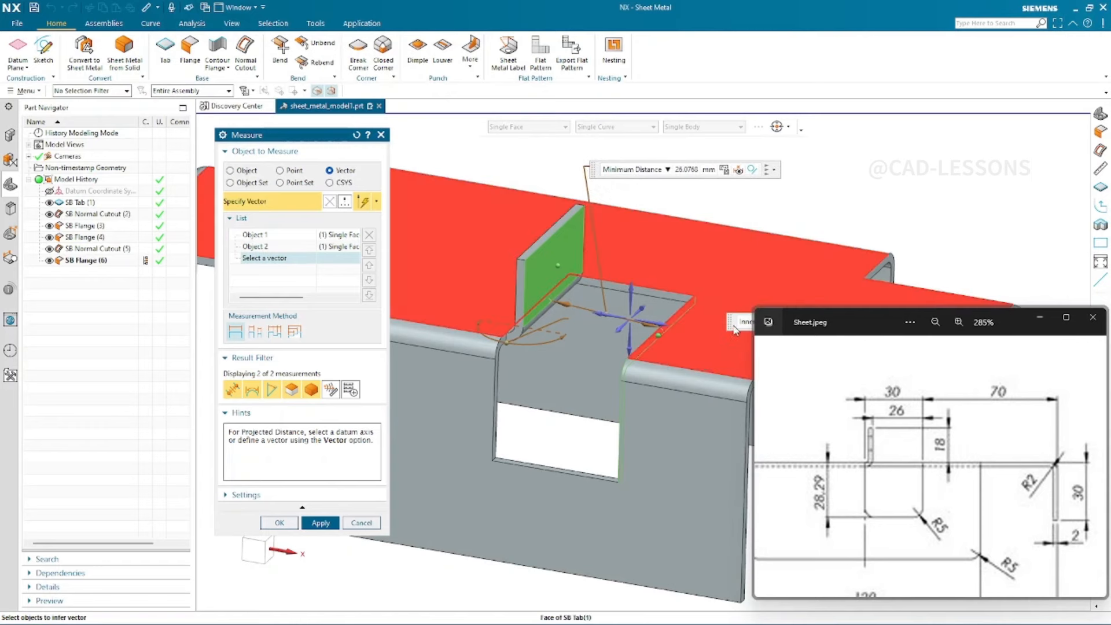
pyautogui.moveTo(732, 330); pyautogui.dragTo(812, 190)
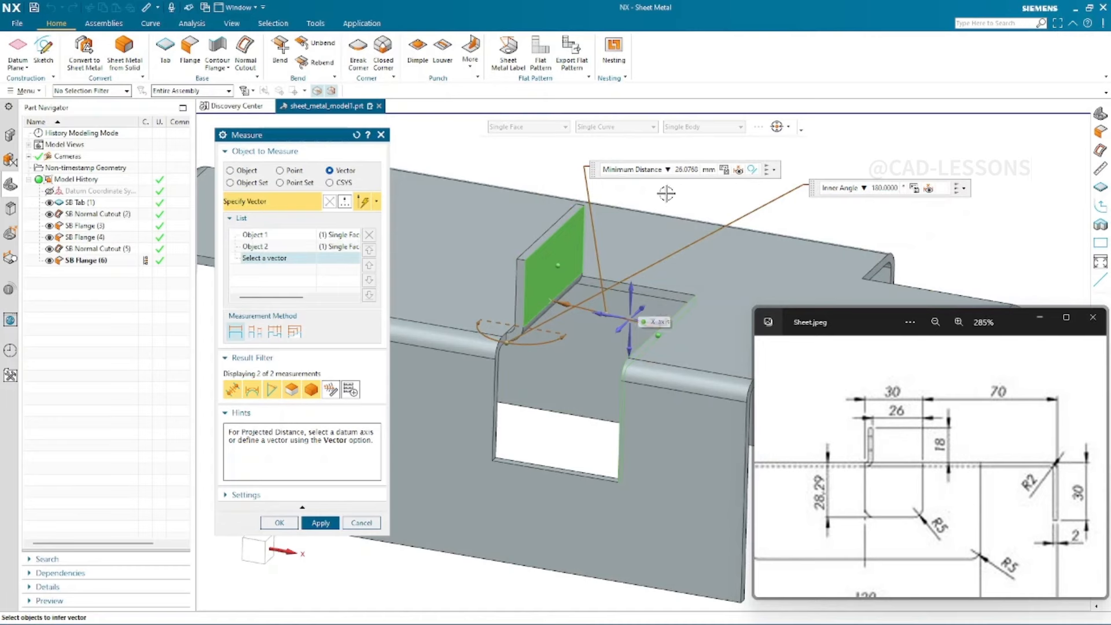
pyautogui.scroll(-2, 495, 176)
pyautogui.moveTo(846, 237); pyautogui.dragTo(800, 264, button='middle')
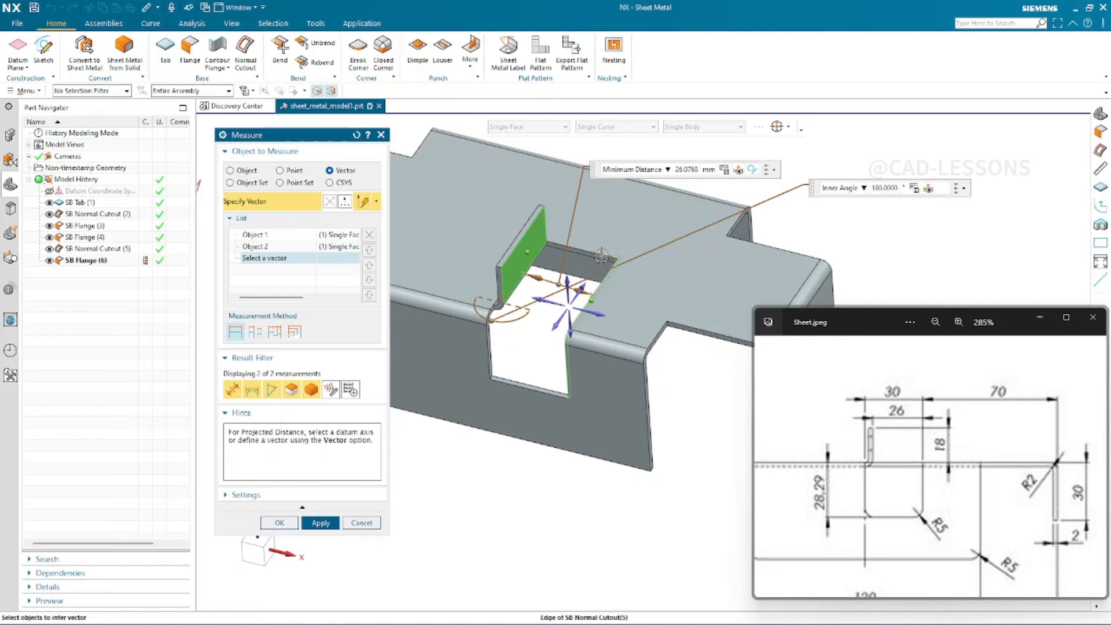
pyautogui.click(602, 255)
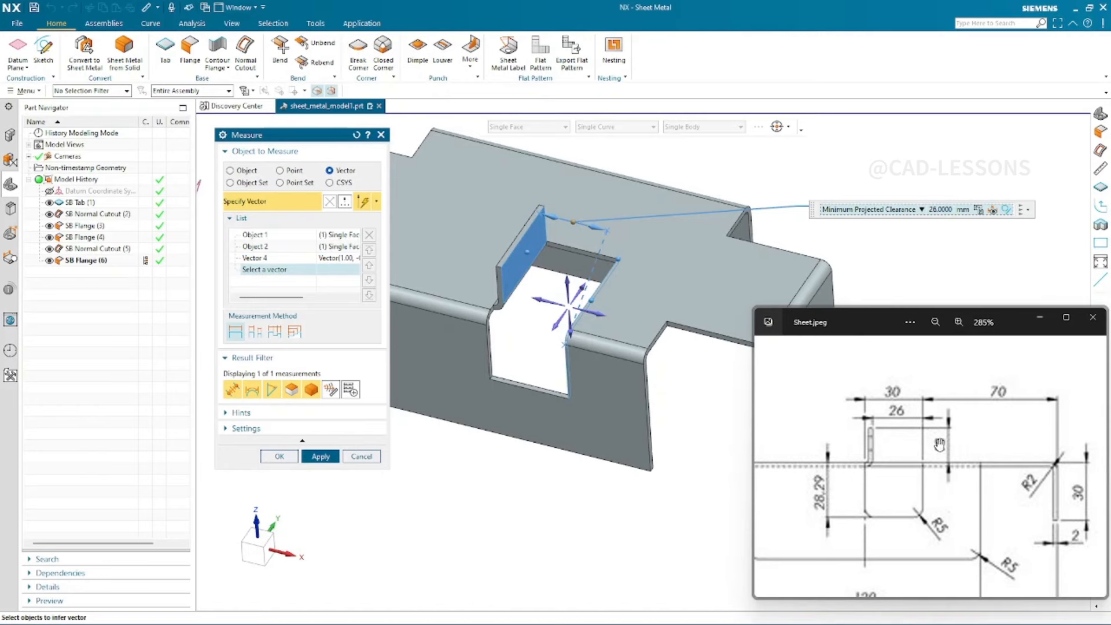
pyautogui.click(354, 139)
# - Measure the inner flange's height along the Z axis from the tab's top face, then close Measure
pyautogui.scroll(-1, 933, 234)
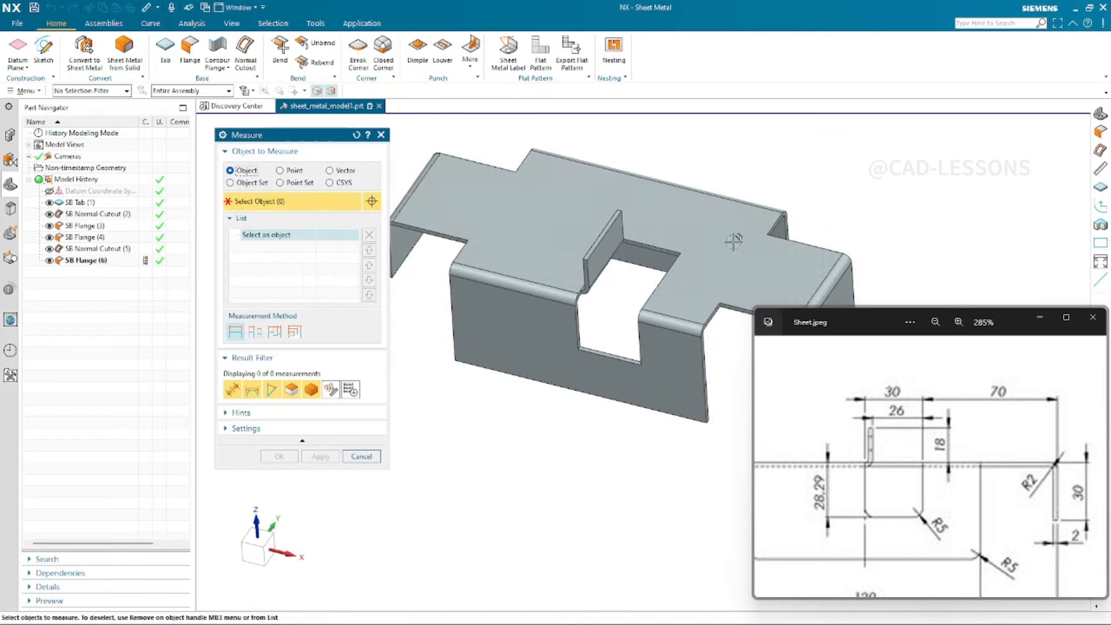
pyautogui.click(543, 251)
pyautogui.scroll(2, 596, 290)
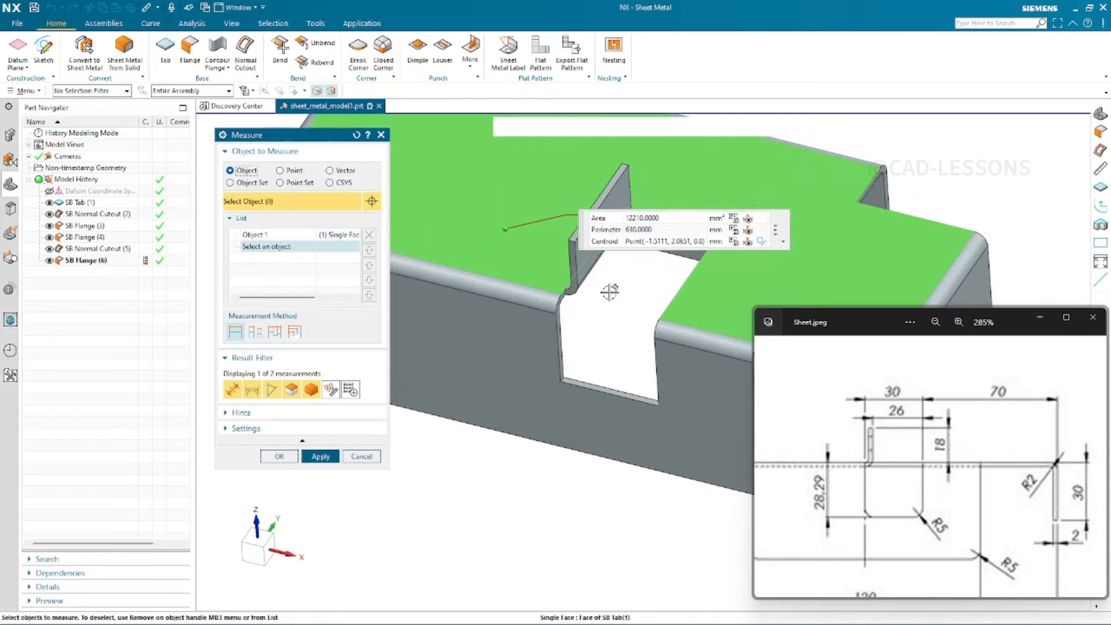
pyautogui.scroll(2, 576, 239)
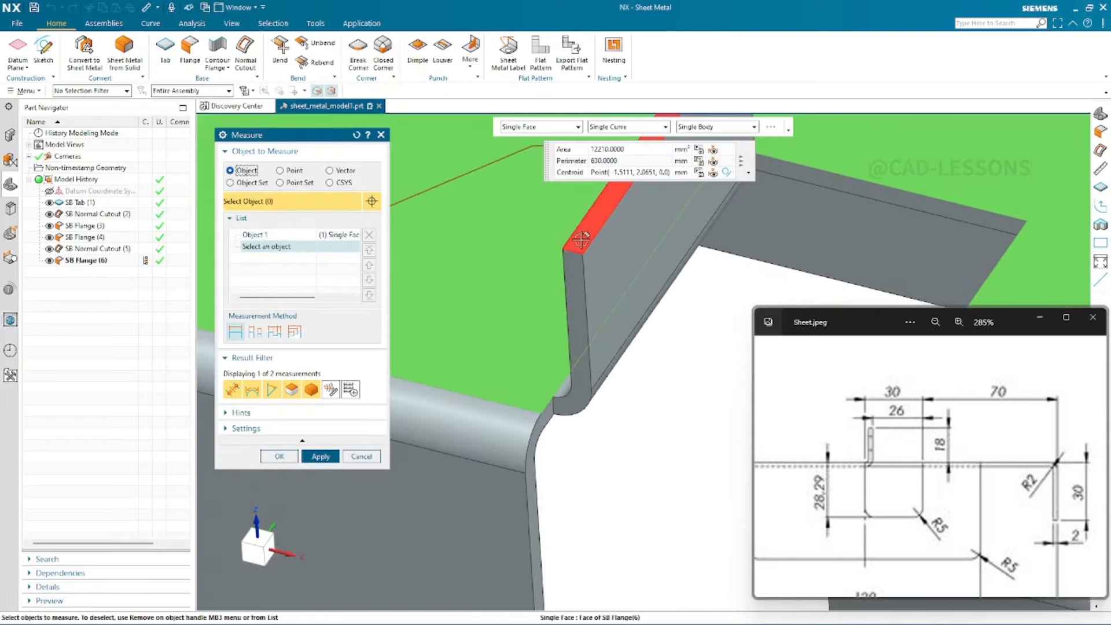
pyautogui.click(671, 186)
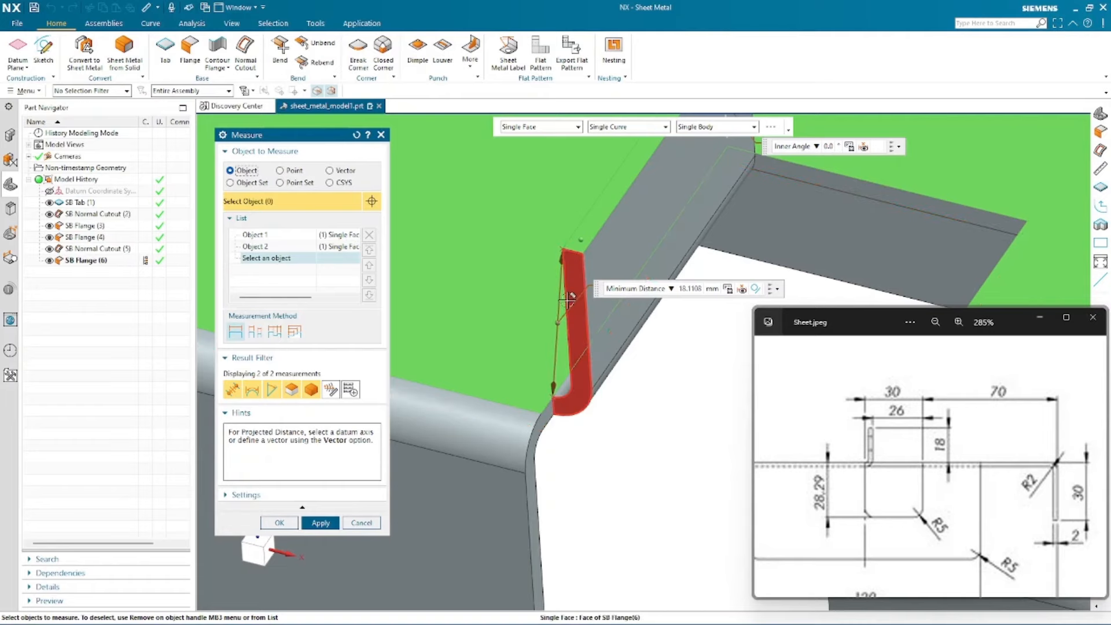
pyautogui.click(253, 553)
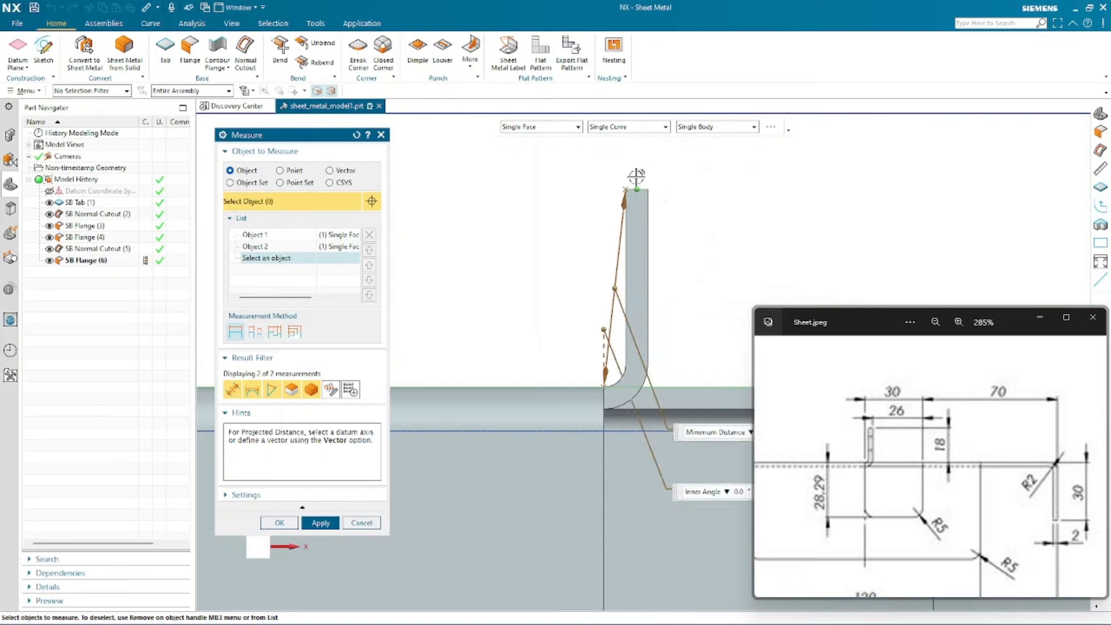
pyautogui.click(343, 173)
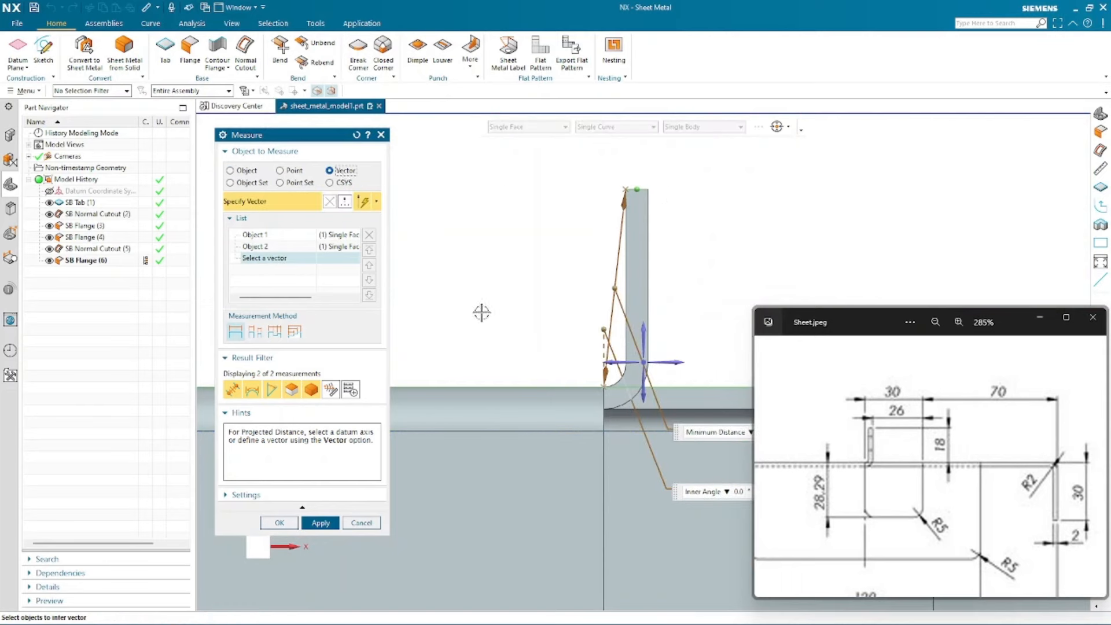
pyautogui.click(644, 328)
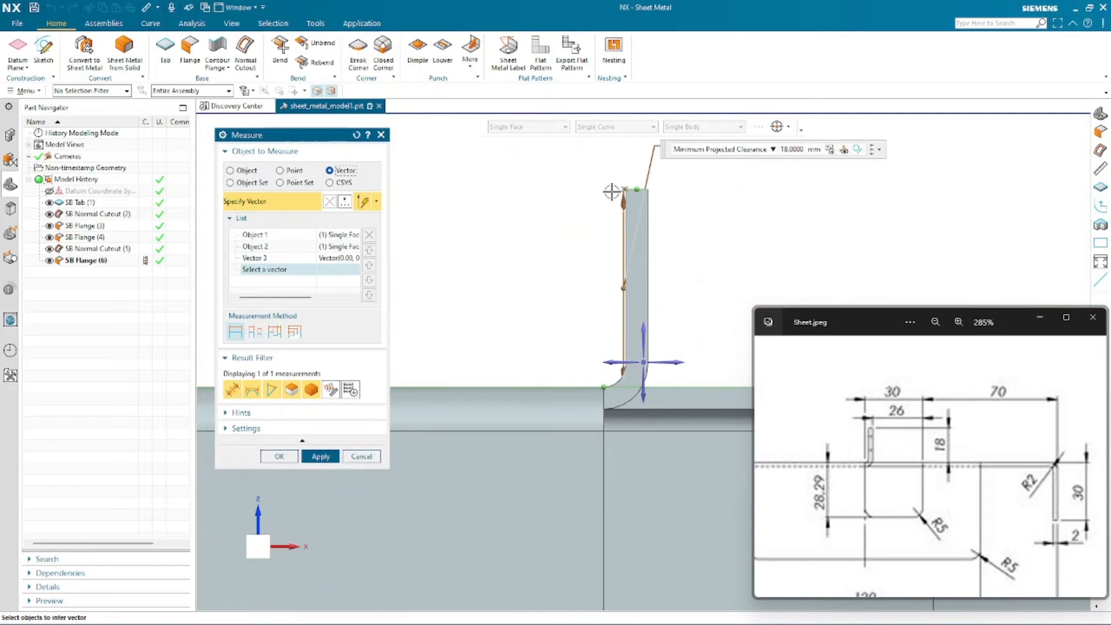
pyautogui.scroll(1, 498, 307)
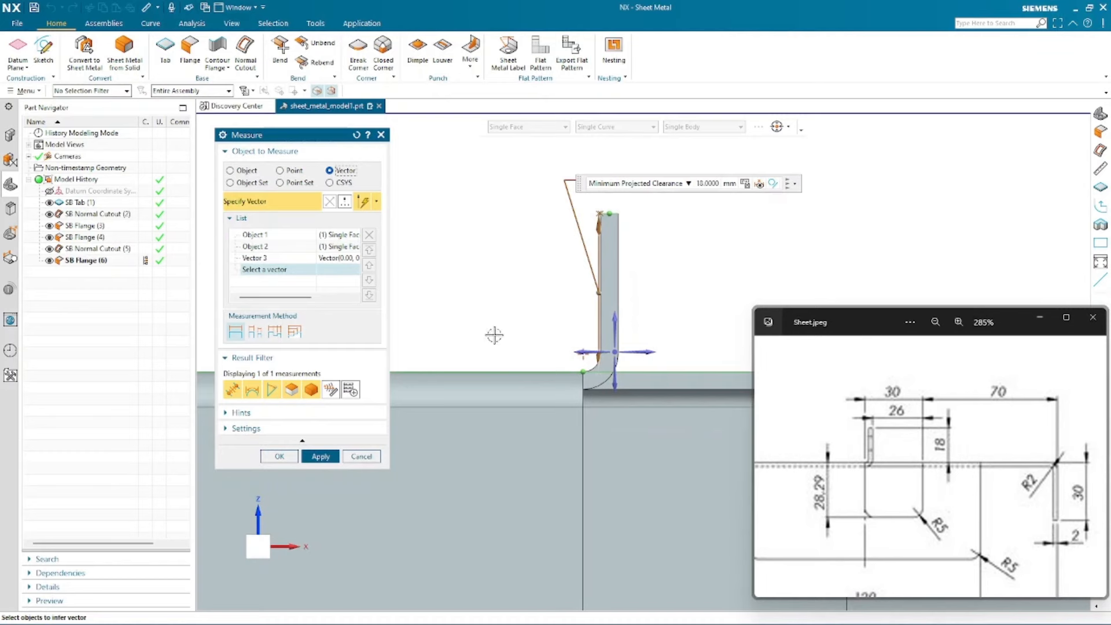
pyautogui.scroll(1, 500, 289)
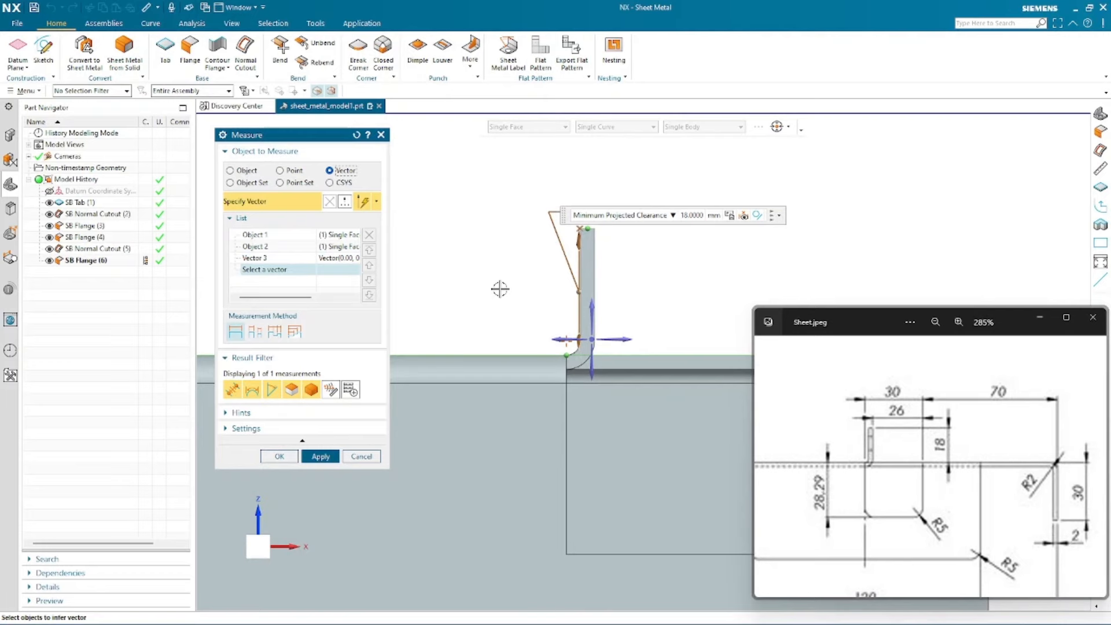
pyautogui.click(360, 456)
# - Examine the slot dimensions on the reference drawing
pyautogui.moveTo(475, 233); pyautogui.dragTo(512, 376, button='middle')
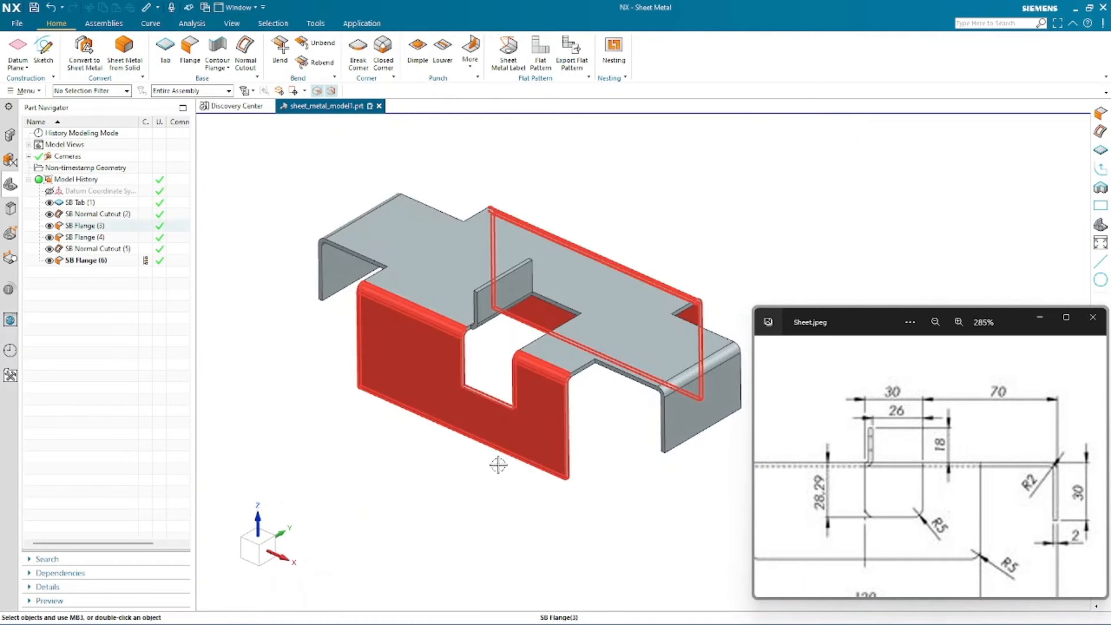
pyautogui.scroll(-2, 491, 495)
pyautogui.moveTo(964, 471); pyautogui.dragTo(932, 406)
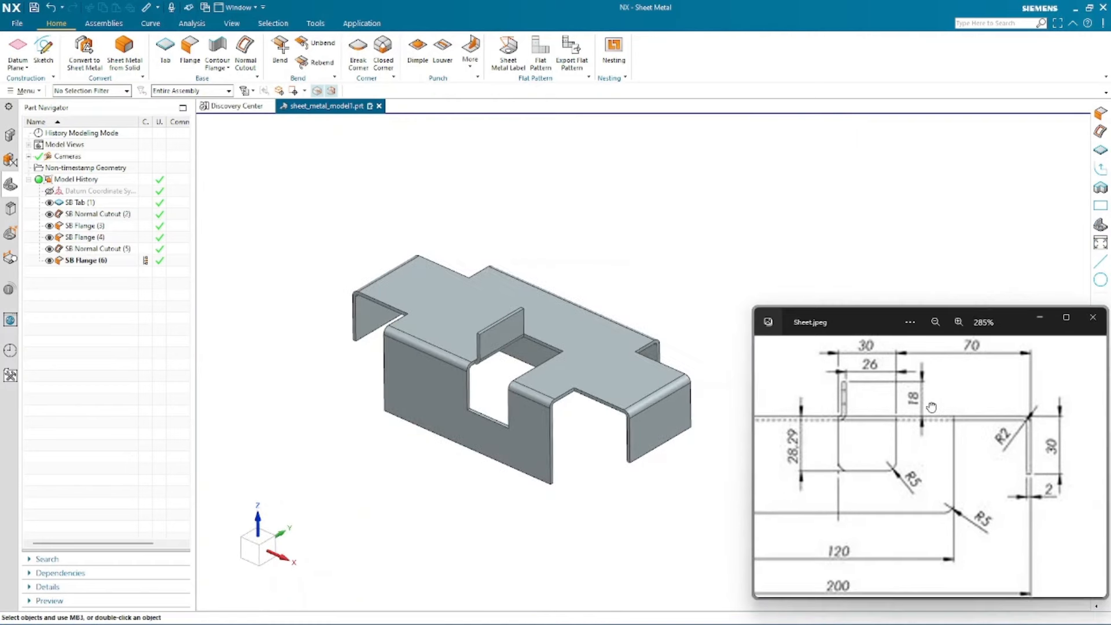
# - Measure the bend radius of a flange edge on the model, then close Measure
pyautogui.scroll(-2, 905, 419)
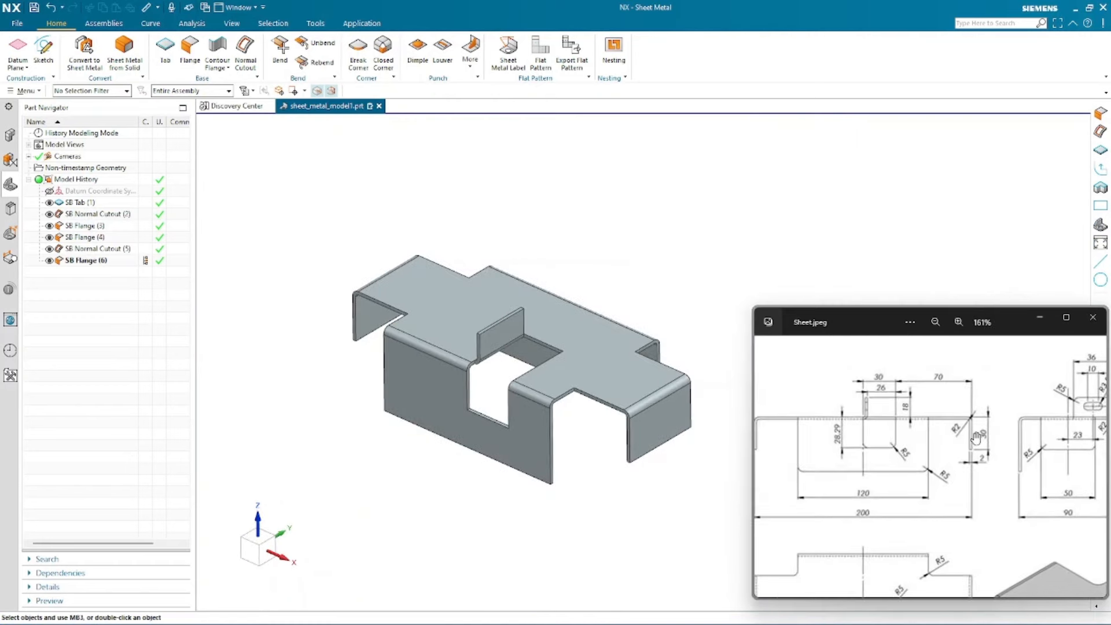
pyautogui.scroll(3, 982, 410)
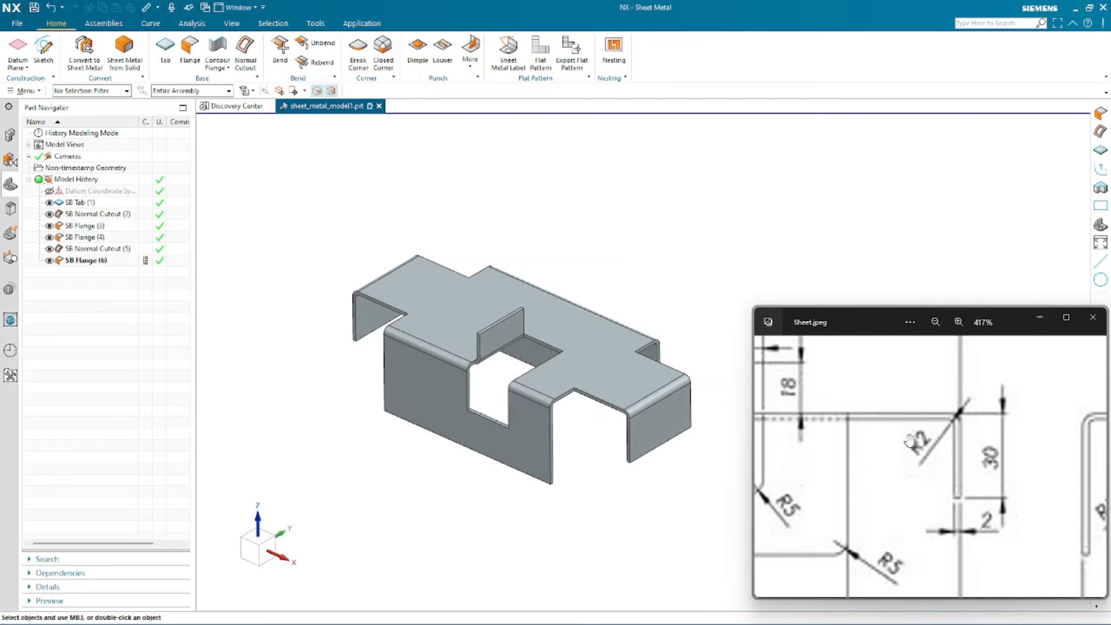
pyautogui.click(601, 235)
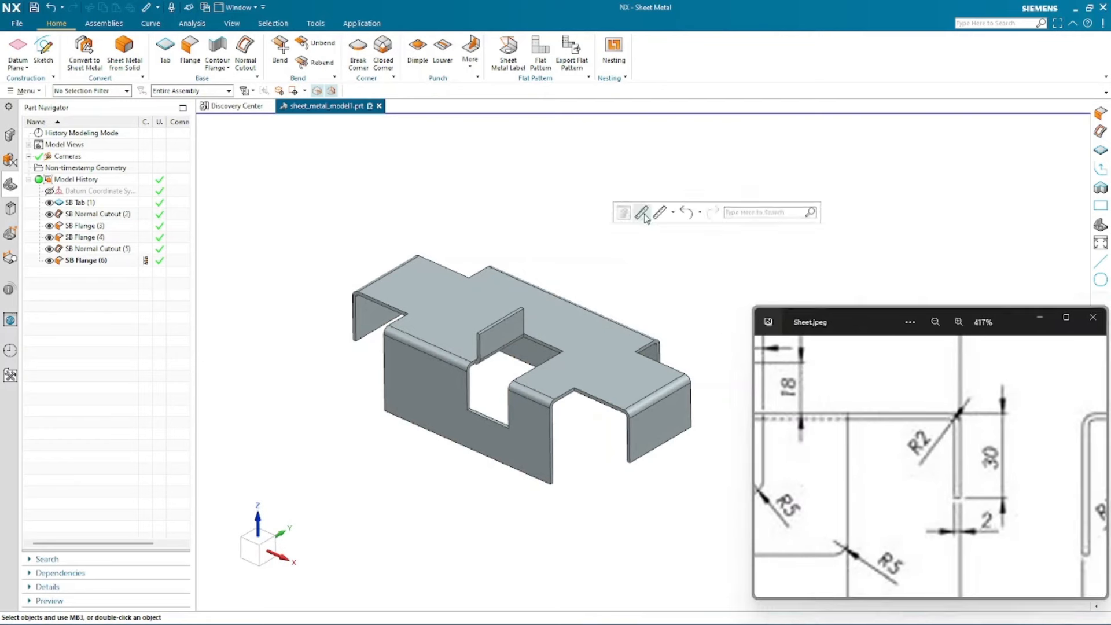
pyautogui.click(642, 214)
pyautogui.scroll(5, 618, 400)
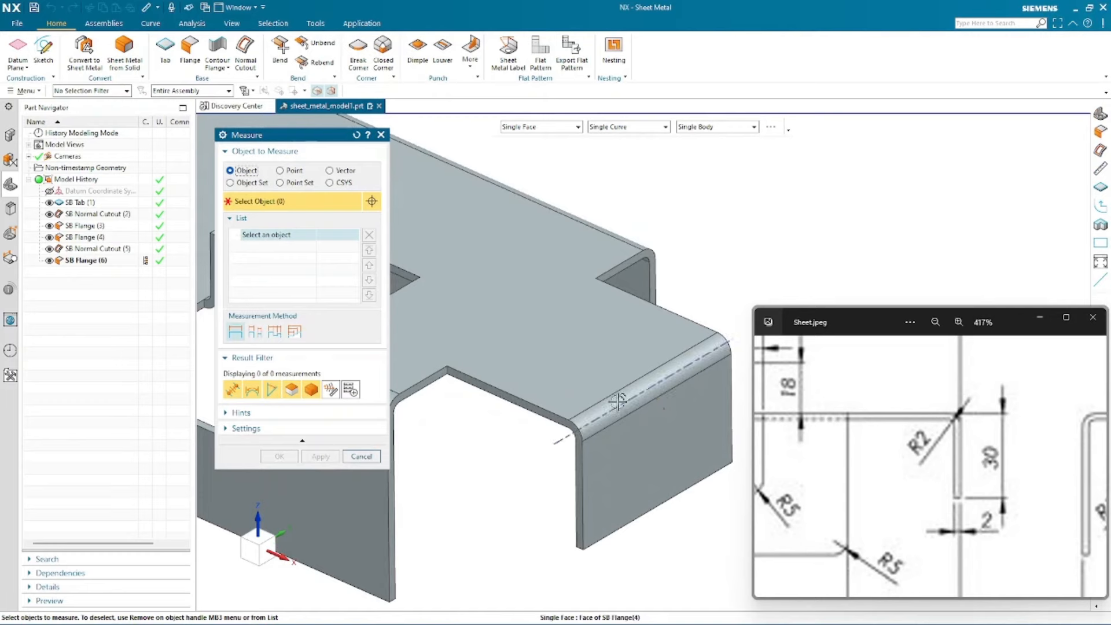
pyautogui.scroll(5, 617, 400)
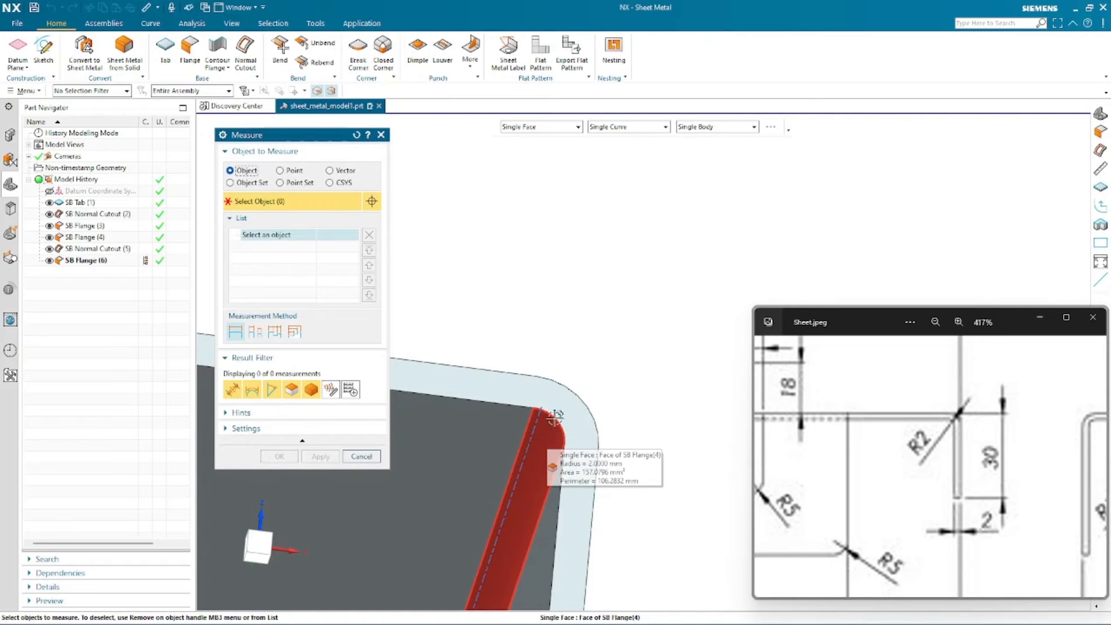
pyautogui.press('Escape')
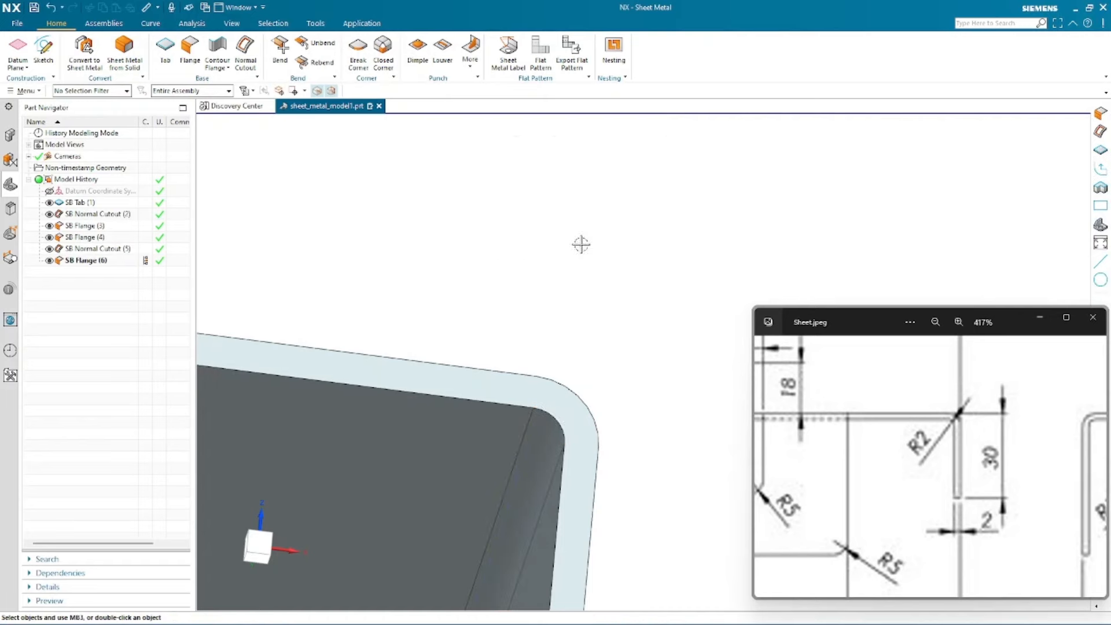
# - Study the flange slot's position and size on the reference drawing while reorienting the model
pyautogui.scroll(3, 596, 237)
pyautogui.scroll(-8, 880, 393)
pyautogui.scroll(4, 602, 384)
pyautogui.moveTo(521, 266); pyautogui.dragTo(463, 314, button='middle')
pyautogui.scroll(1, 647, 312)
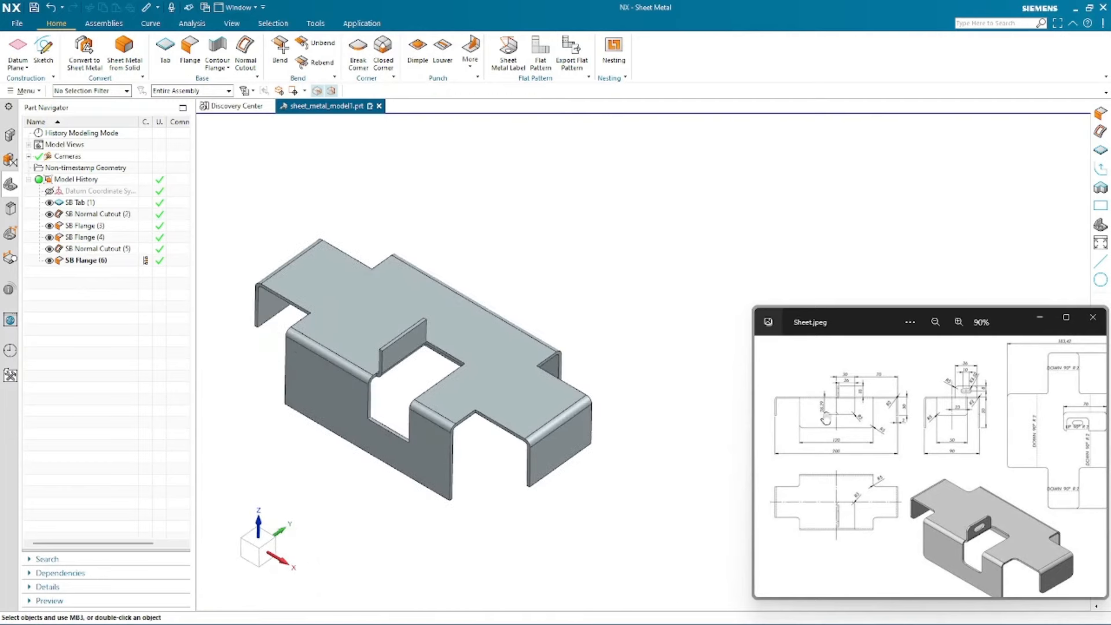
pyautogui.scroll(5, 825, 419)
pyautogui.moveTo(842, 460); pyautogui.dragTo(866, 490)
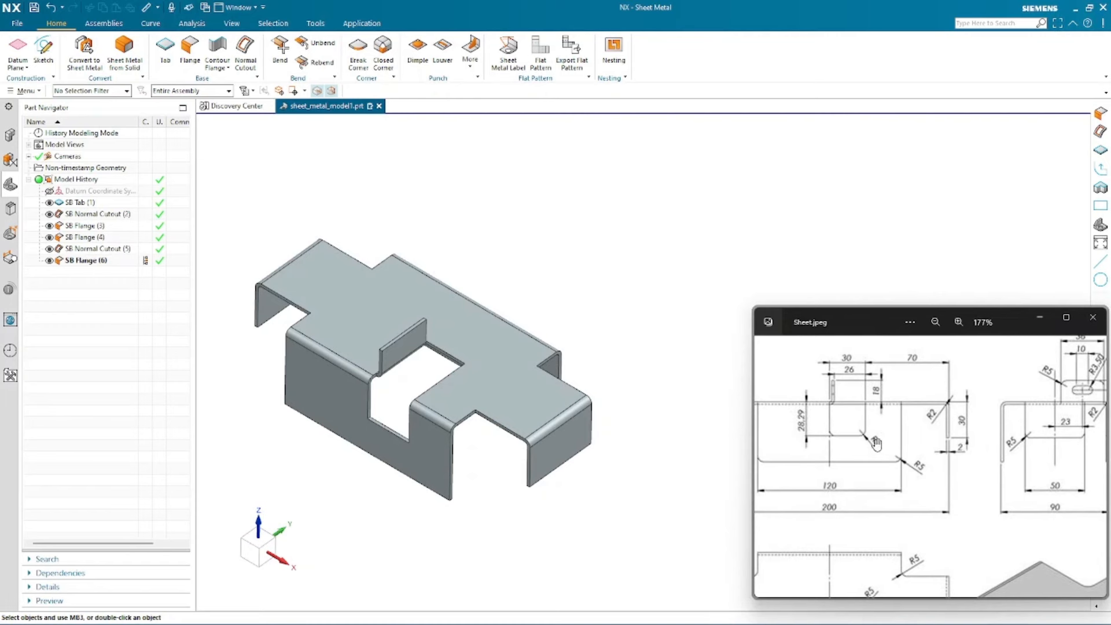
pyautogui.moveTo(889, 428)
pyautogui.mouseDown()
pyautogui.moveTo(804, 430)
pyautogui.moveTo(775, 367)
pyautogui.mouseUp()
pyautogui.moveTo(920, 444); pyautogui.dragTo(918, 471)
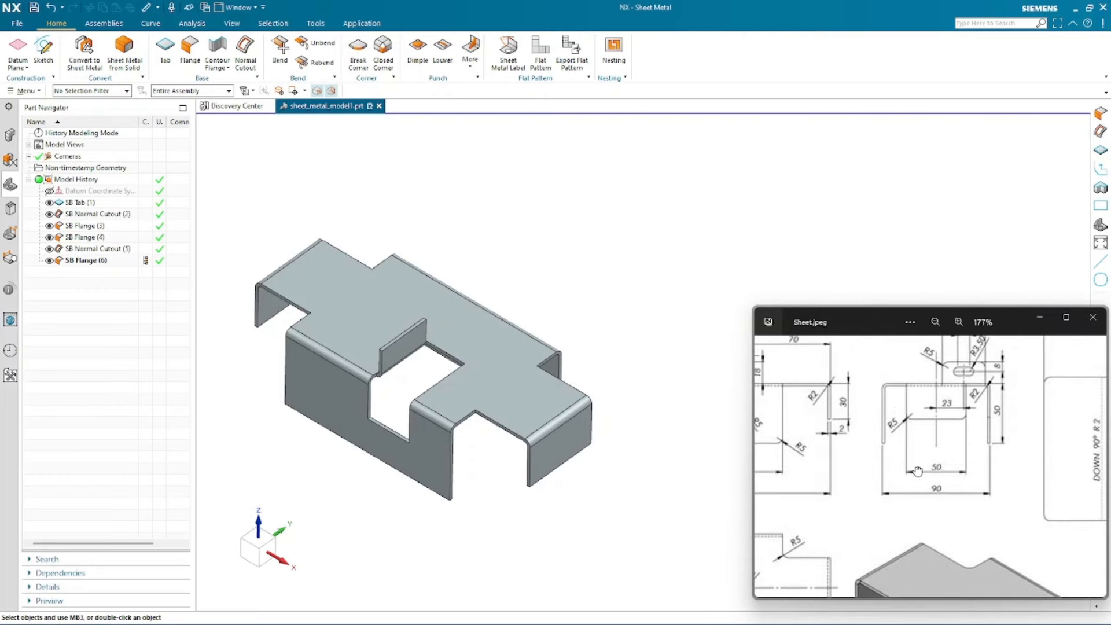
pyautogui.moveTo(999, 424); pyautogui.dragTo(990, 463)
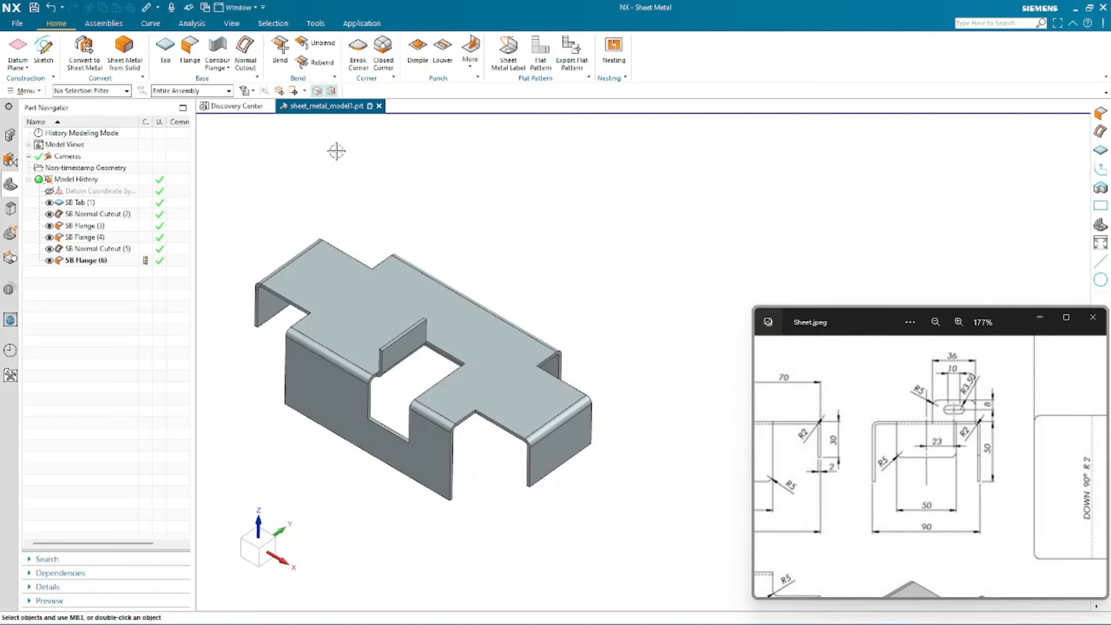
pyautogui.scroll(1, 344, 353)
pyautogui.scroll(1, 405, 350)
pyautogui.moveTo(441, 350); pyautogui.dragTo(414, 310, button='middle')
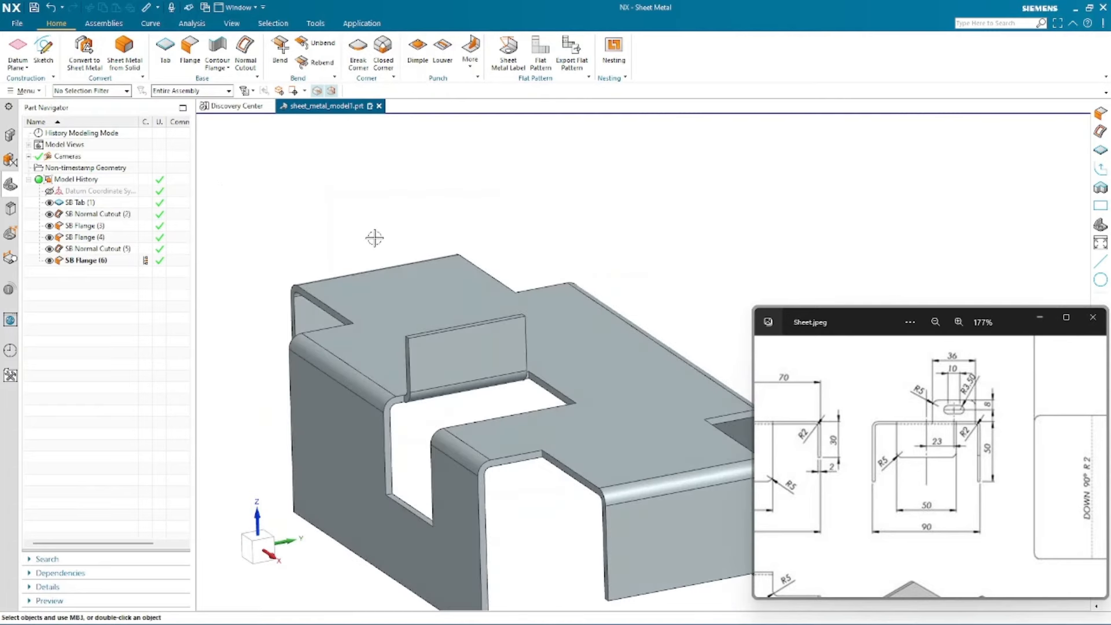
# - Start a Normal Cutout sketched on the inner flange face and draw an obround slot with about 14.5 mm straight sides
pyautogui.click(244, 46)
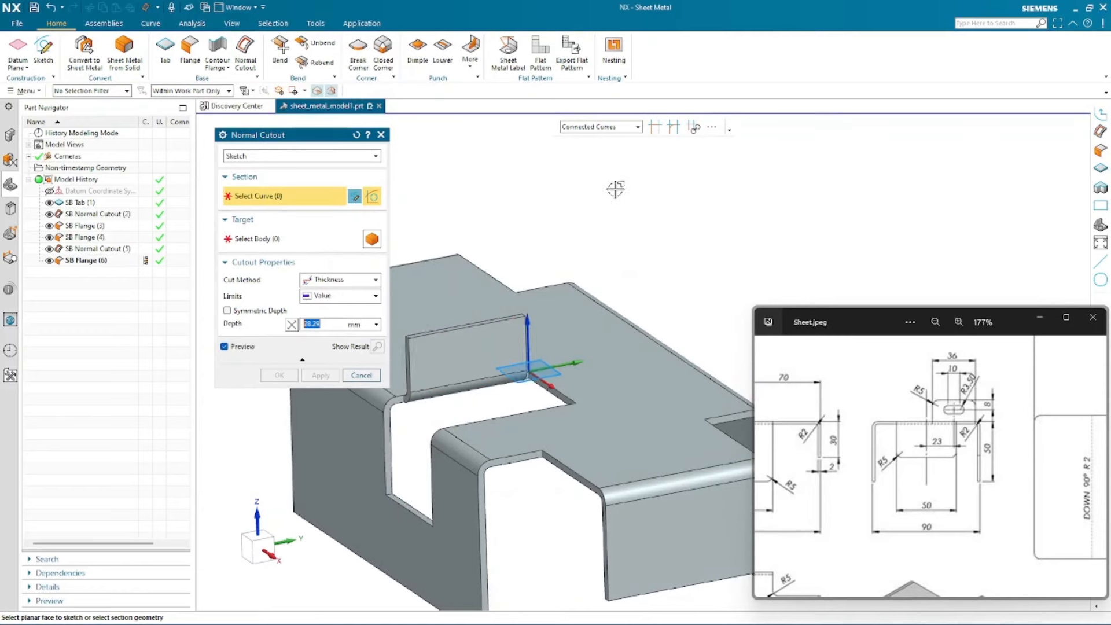
pyautogui.scroll(5, 502, 318)
pyautogui.click(581, 330)
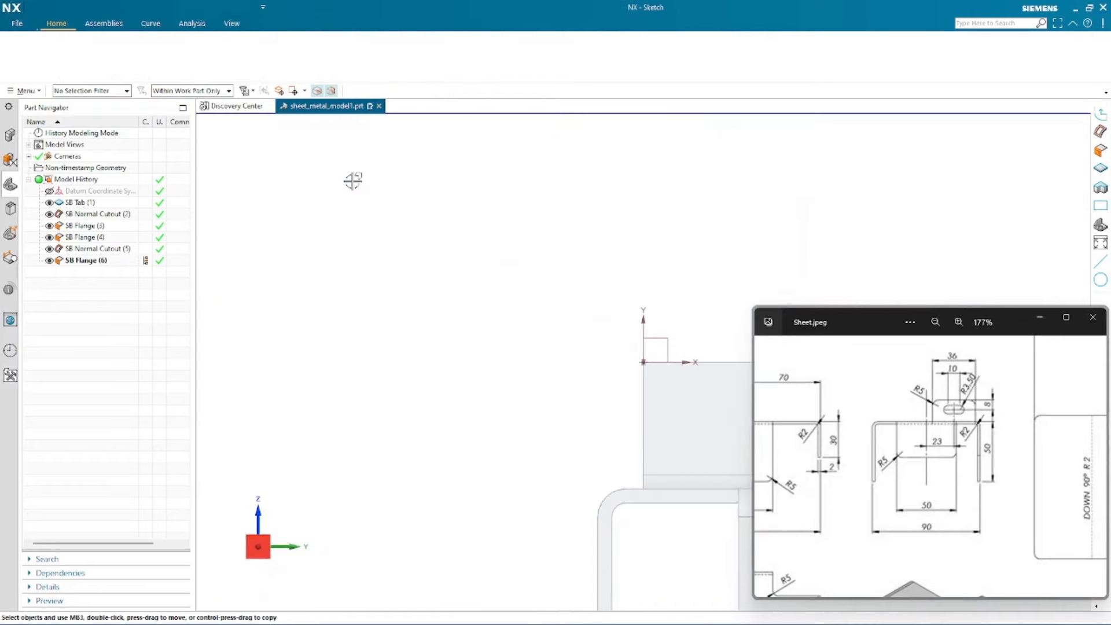
pyautogui.scroll(2, 931, 434)
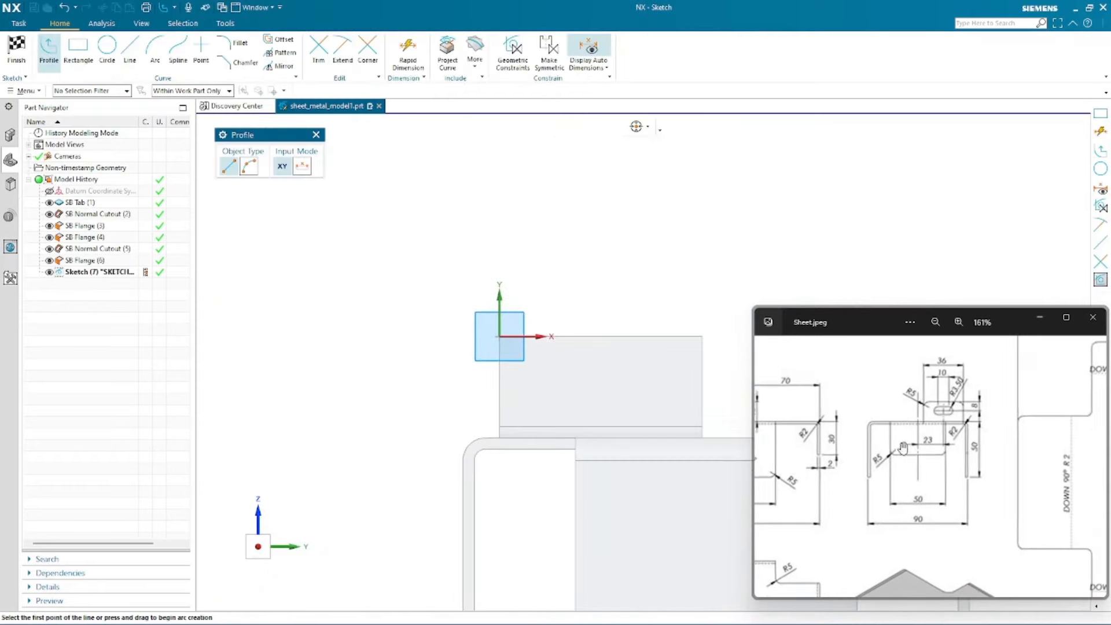
pyautogui.scroll(3, 953, 399)
pyautogui.moveTo(918, 472); pyautogui.dragTo(869, 499)
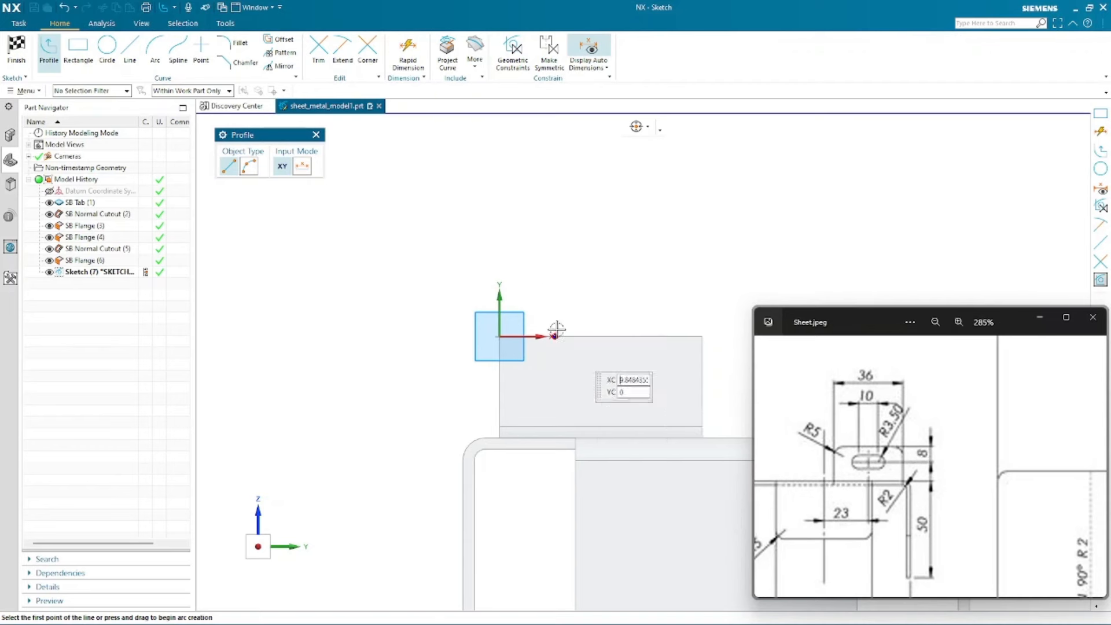
pyautogui.scroll(-1, 322, 363)
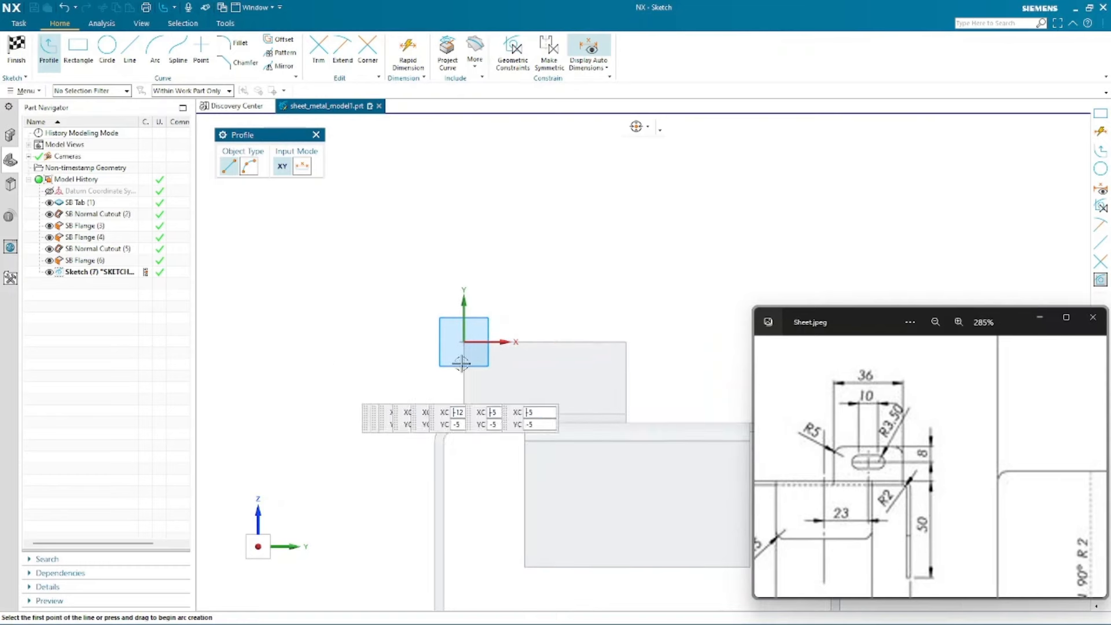
pyautogui.scroll(2, 635, 334)
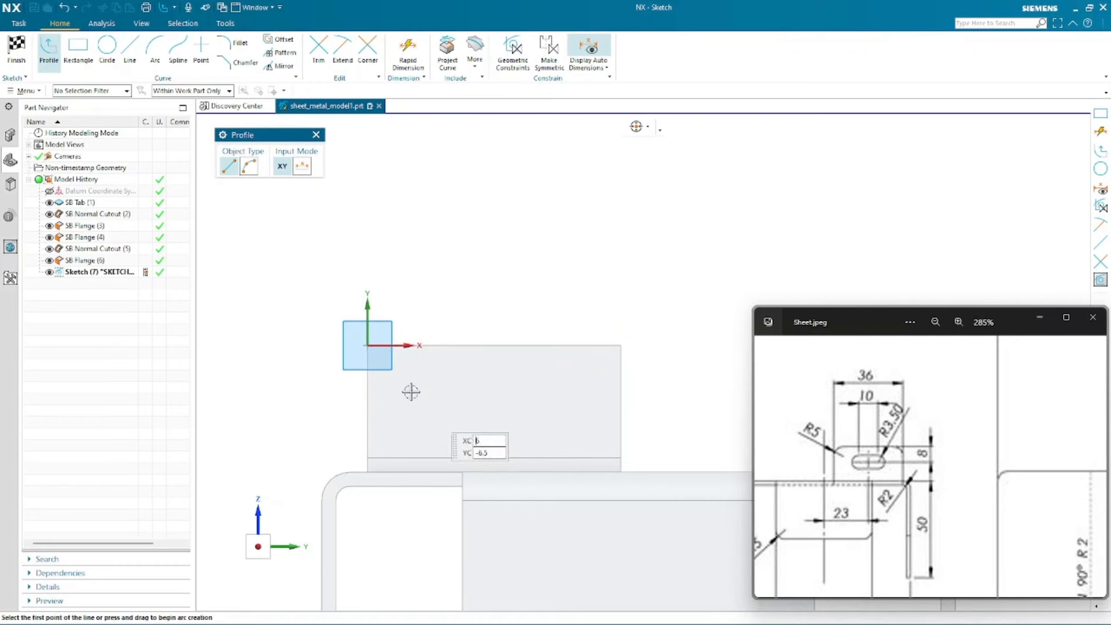
pyautogui.scroll(1, 428, 386)
pyautogui.scroll(-1, 283, 386)
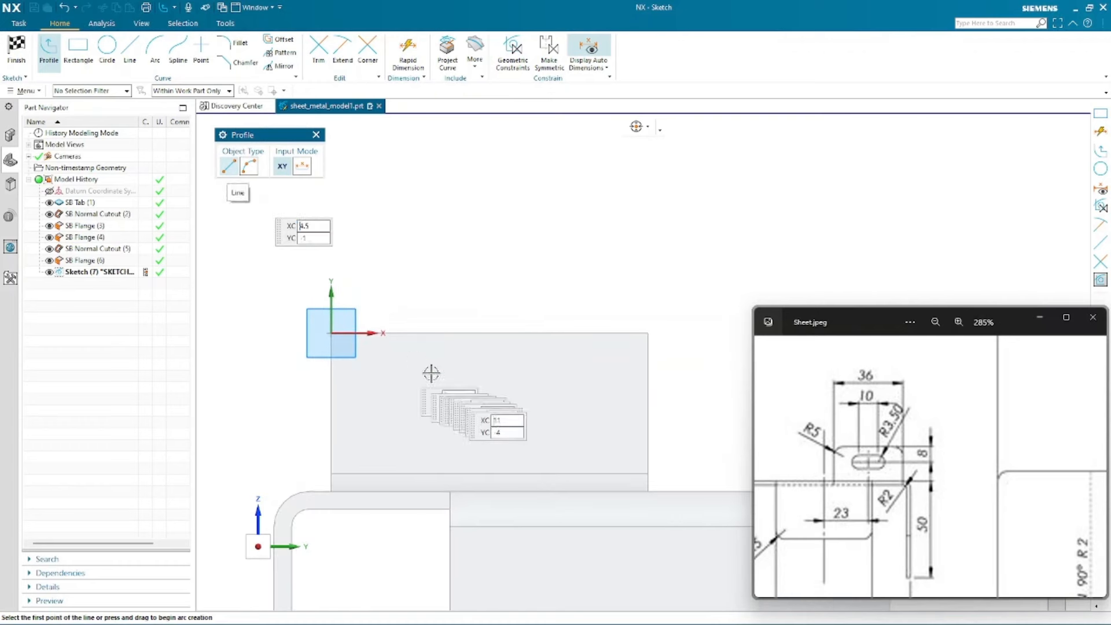
pyautogui.scroll(1, 465, 396)
pyautogui.click(406, 370)
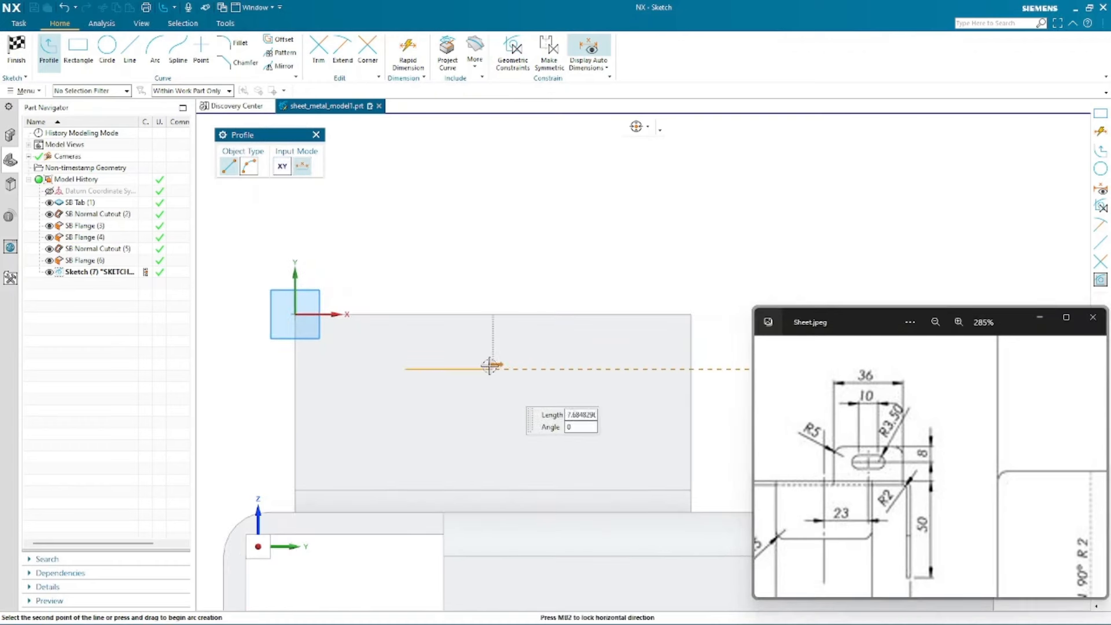
pyautogui.click(564, 369)
pyautogui.moveTo(605, 393); pyautogui.dragTo(615, 403)
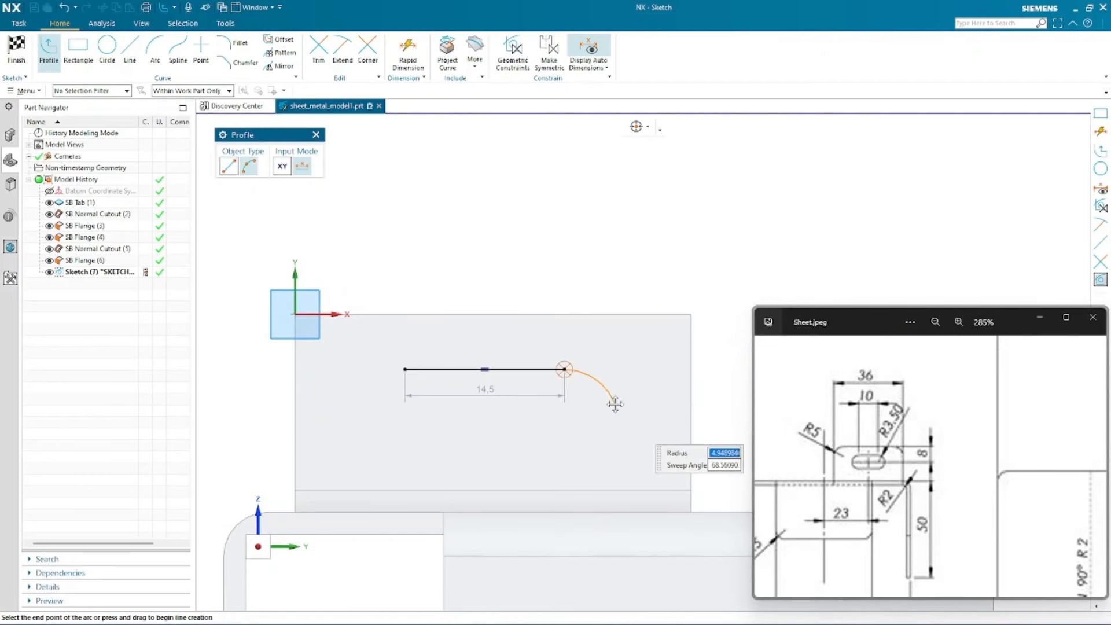
pyautogui.click(565, 449)
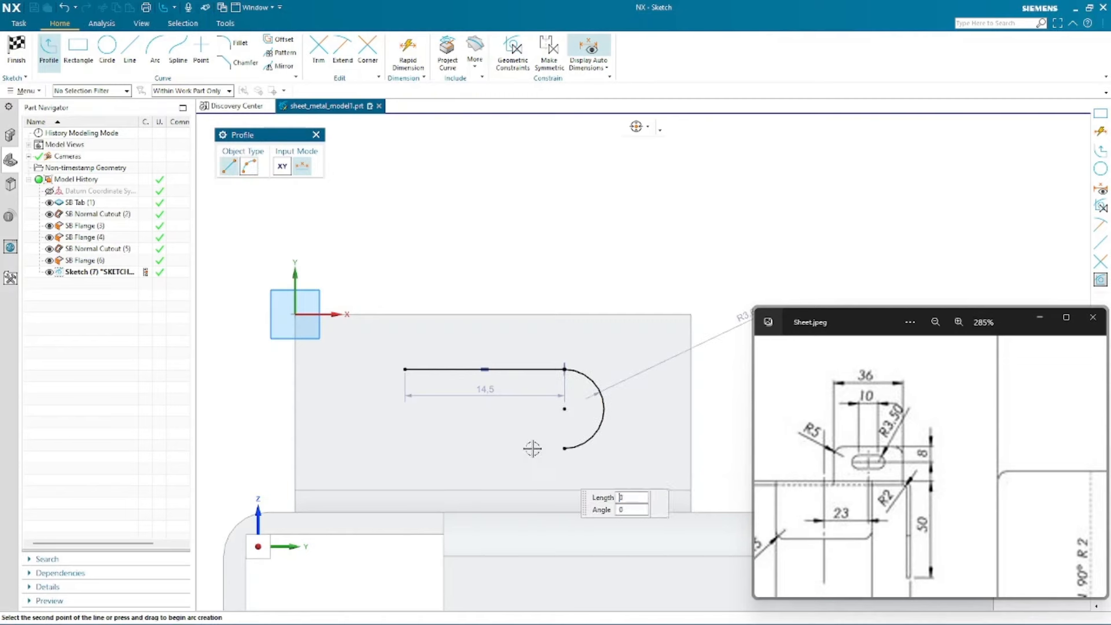
pyautogui.click(404, 445)
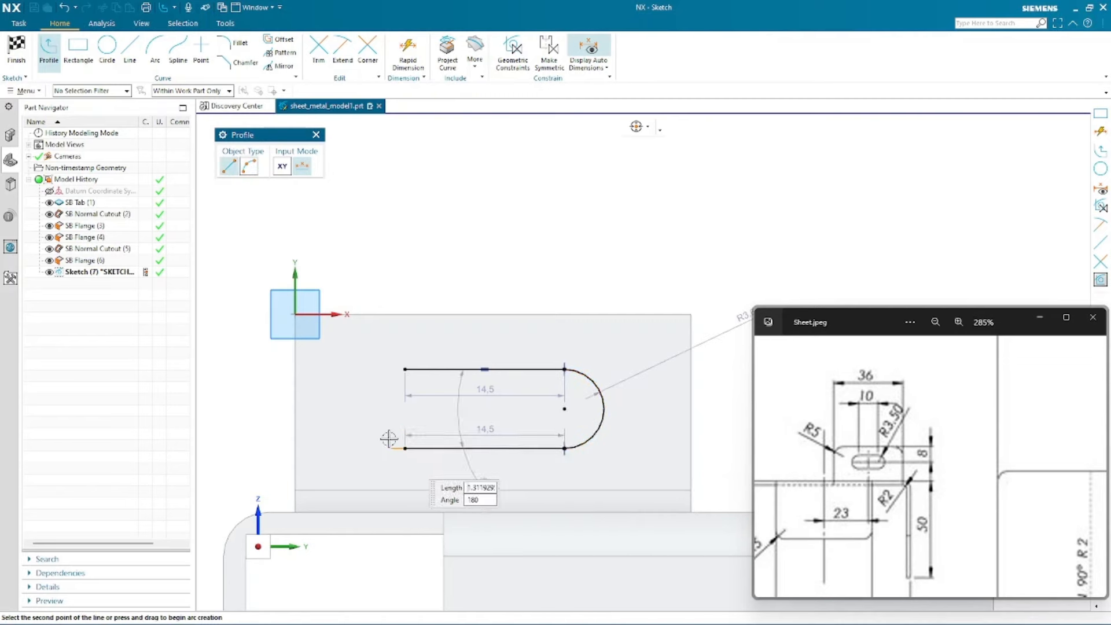
pyautogui.moveTo(389, 439); pyautogui.dragTo(375, 429)
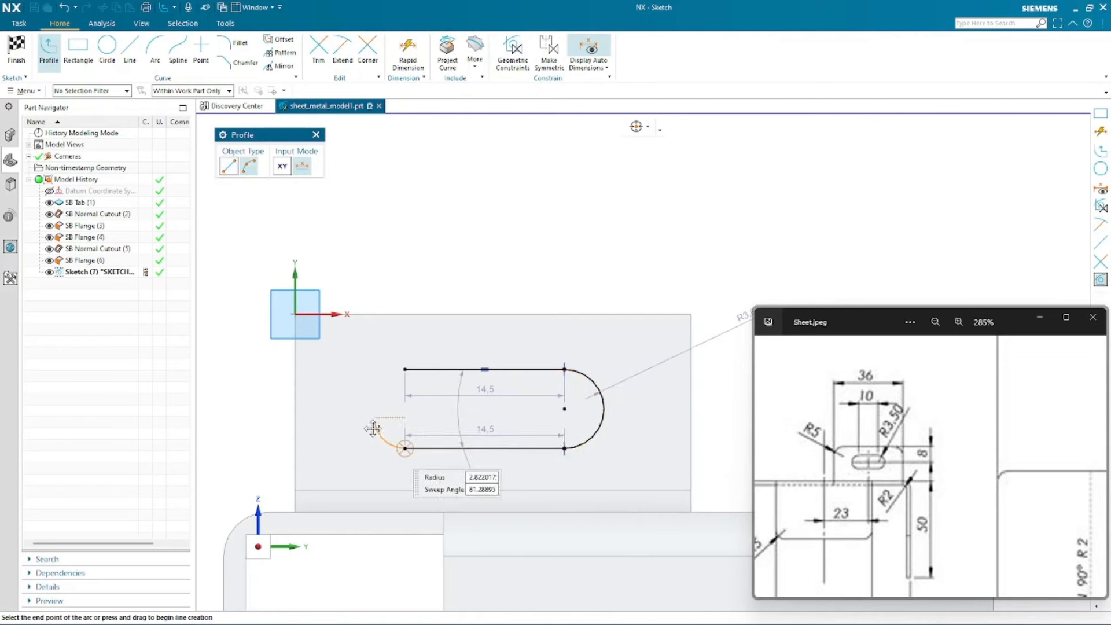
pyautogui.click(404, 369)
pyautogui.press('Escape')
pyautogui.press('Escape')
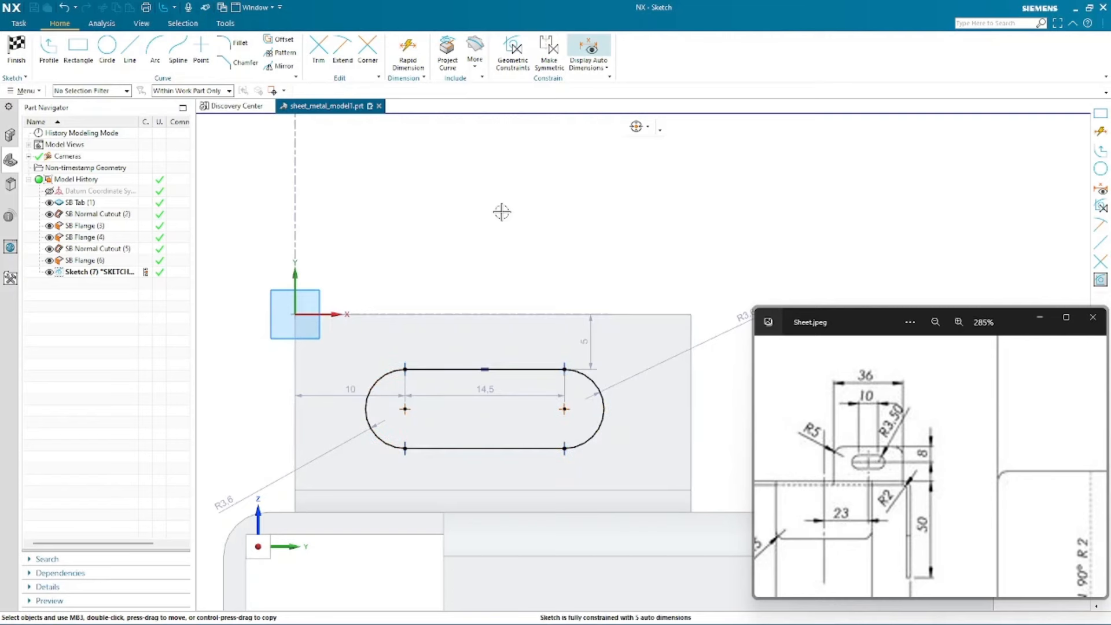
# - Add a Rapid Dimension from the flange's top edge to the slot's right arc centre
pyautogui.scroll(1, 421, 279)
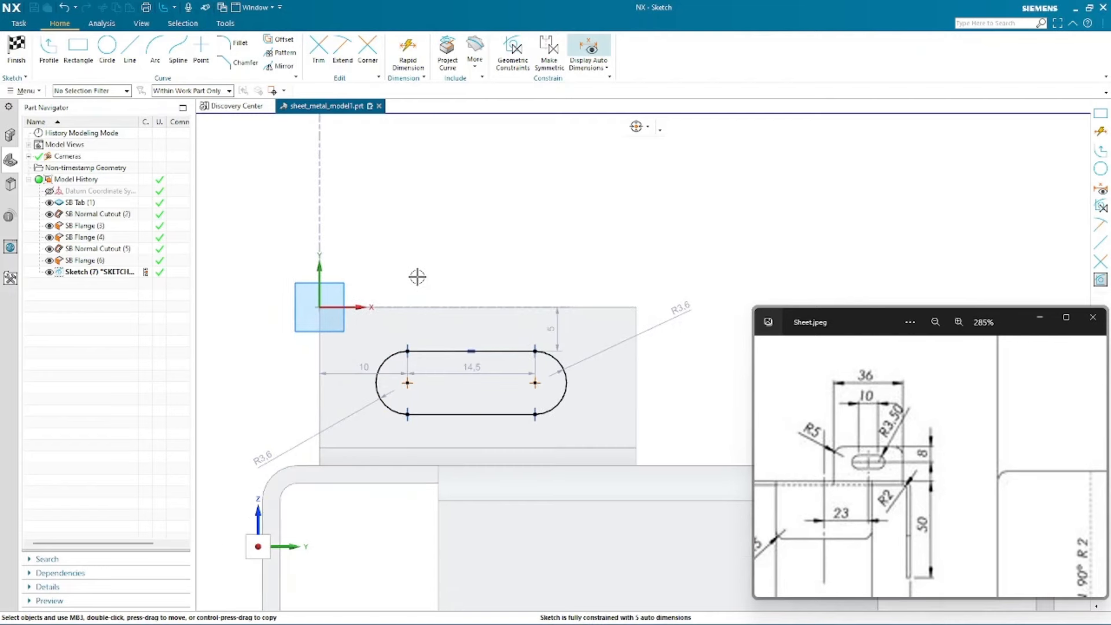
pyautogui.rightClick(425, 213)
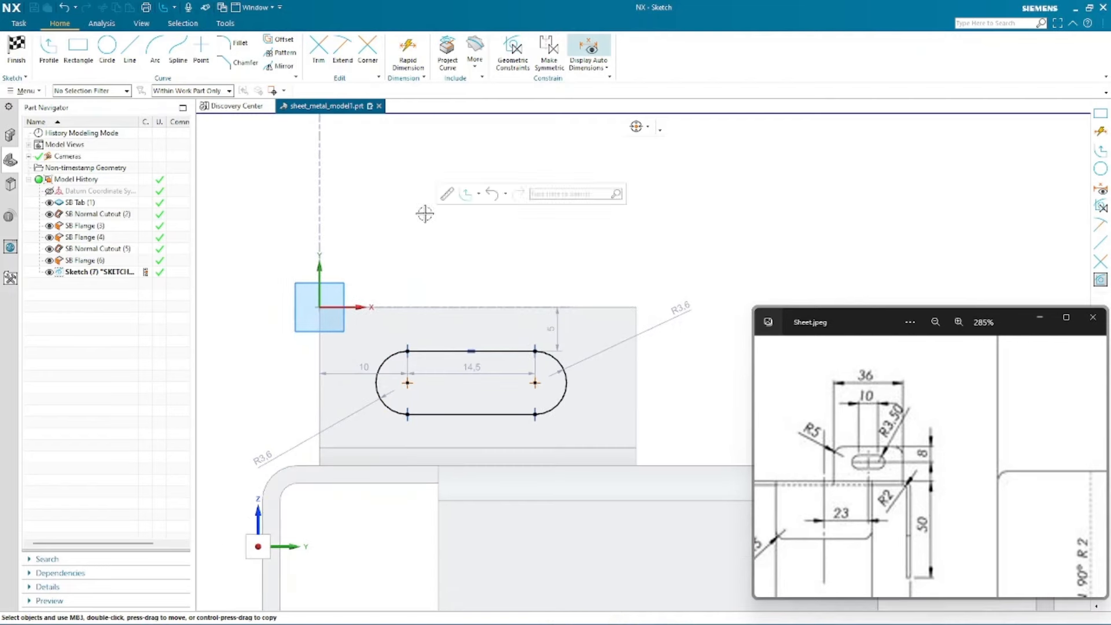
pyautogui.press('d')
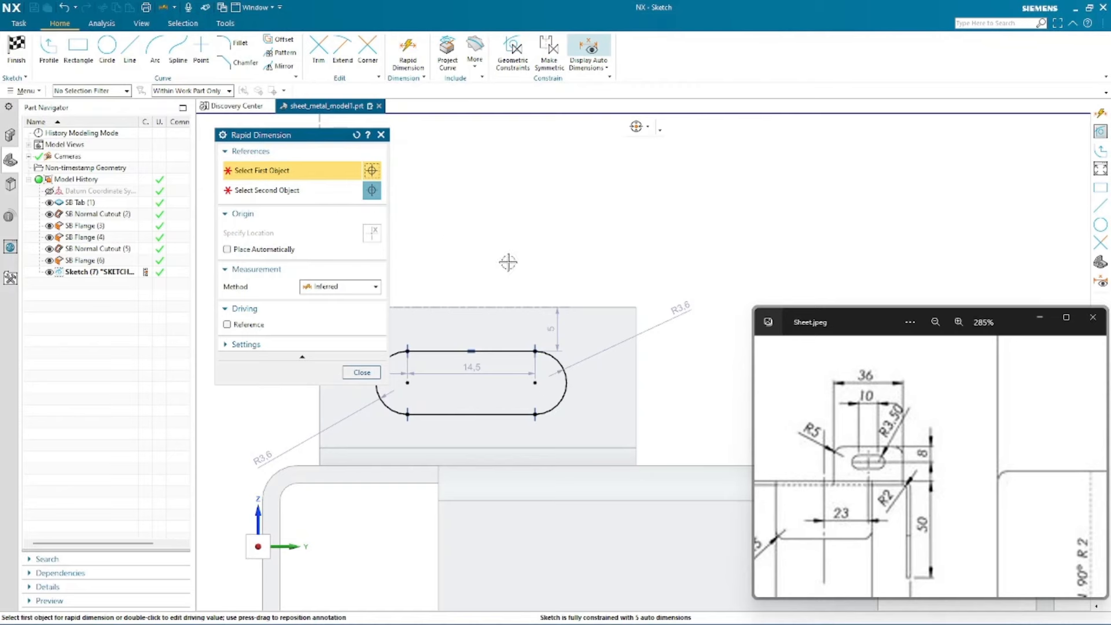
pyautogui.click(503, 306)
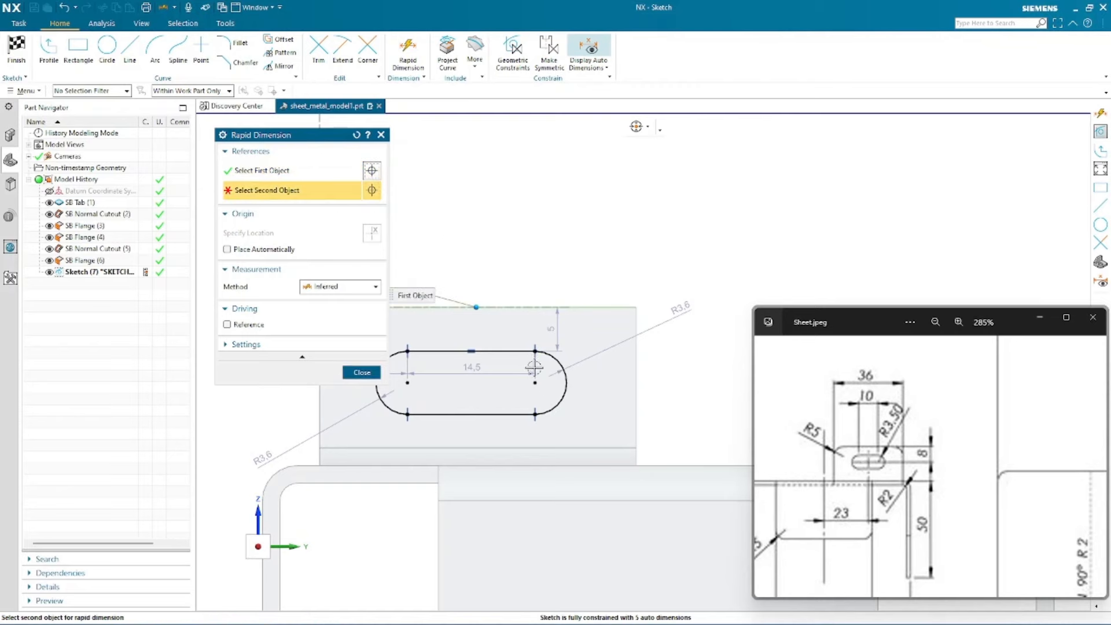
pyautogui.click(534, 381)
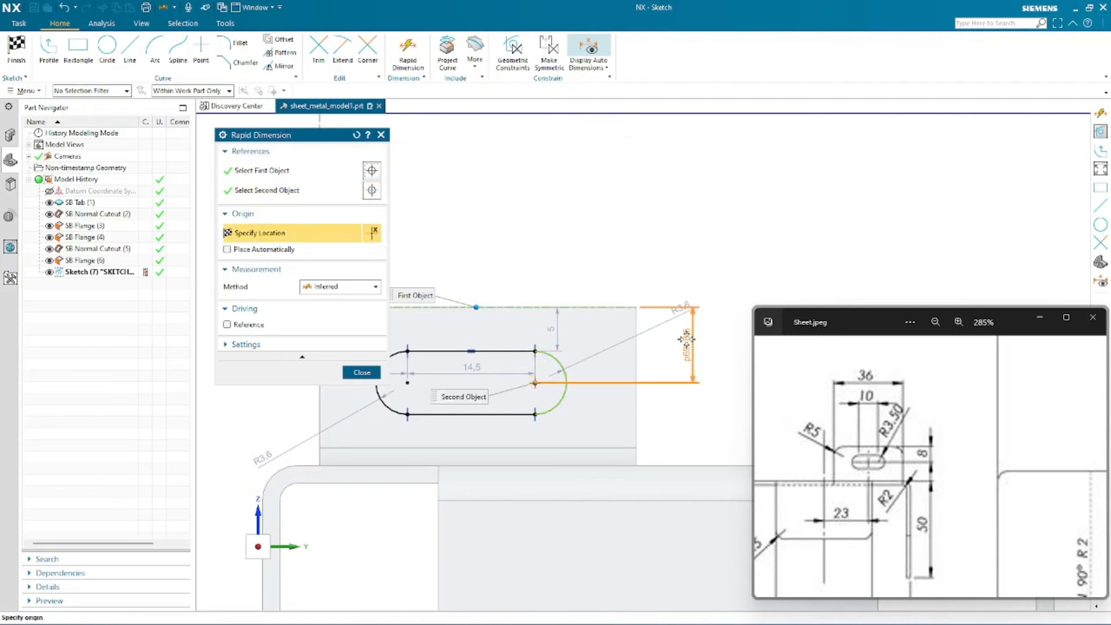
pyautogui.click(687, 338)
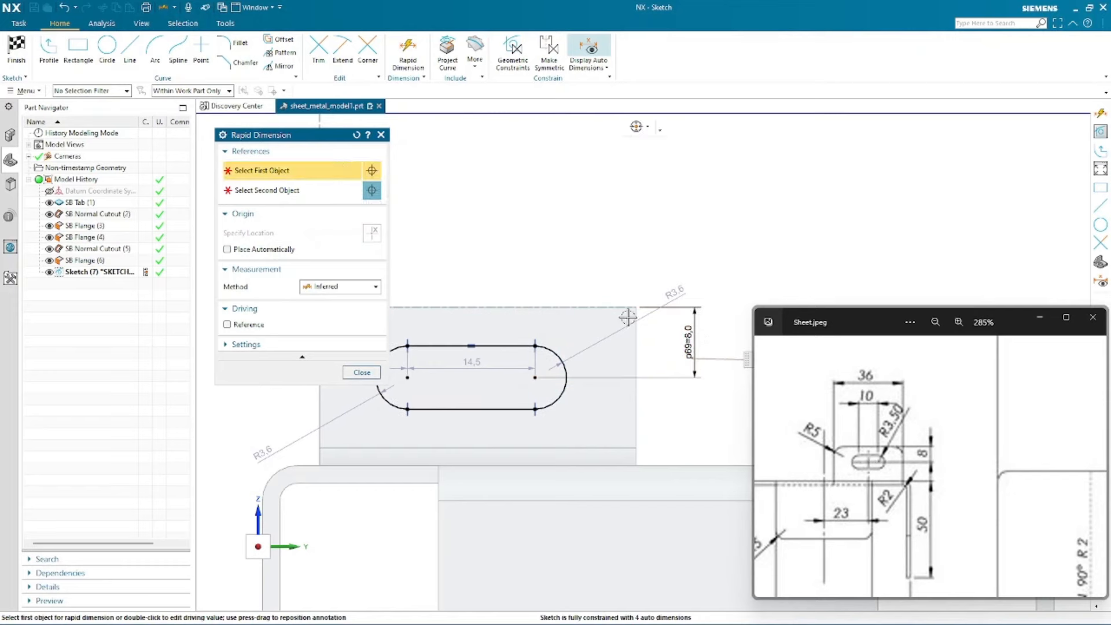
# - Dimension the distance between the slot's two arc centres and set it to 10 mm
pyautogui.scroll(2, 481, 245)
pyautogui.scroll(2, 482, 245)
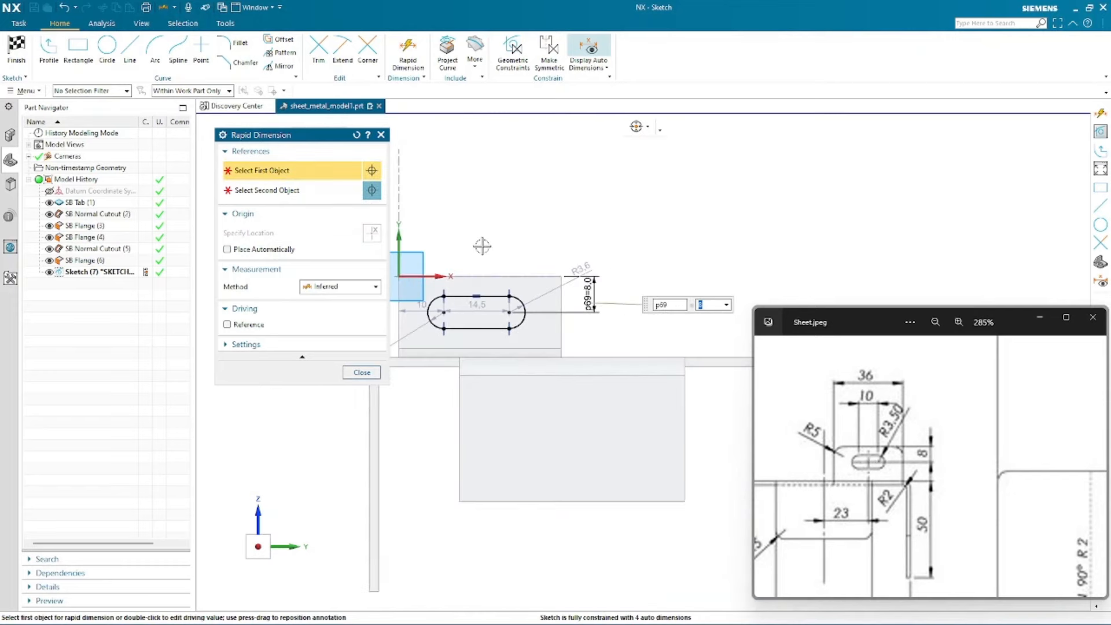
pyautogui.scroll(1, 720, 266)
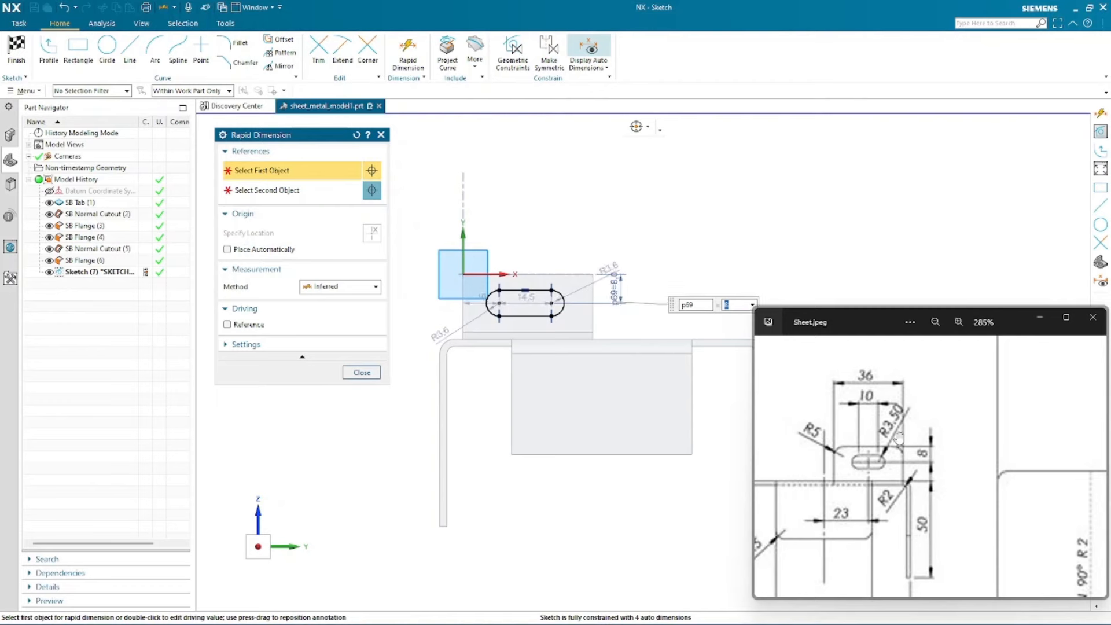
pyautogui.scroll(-3, 479, 220)
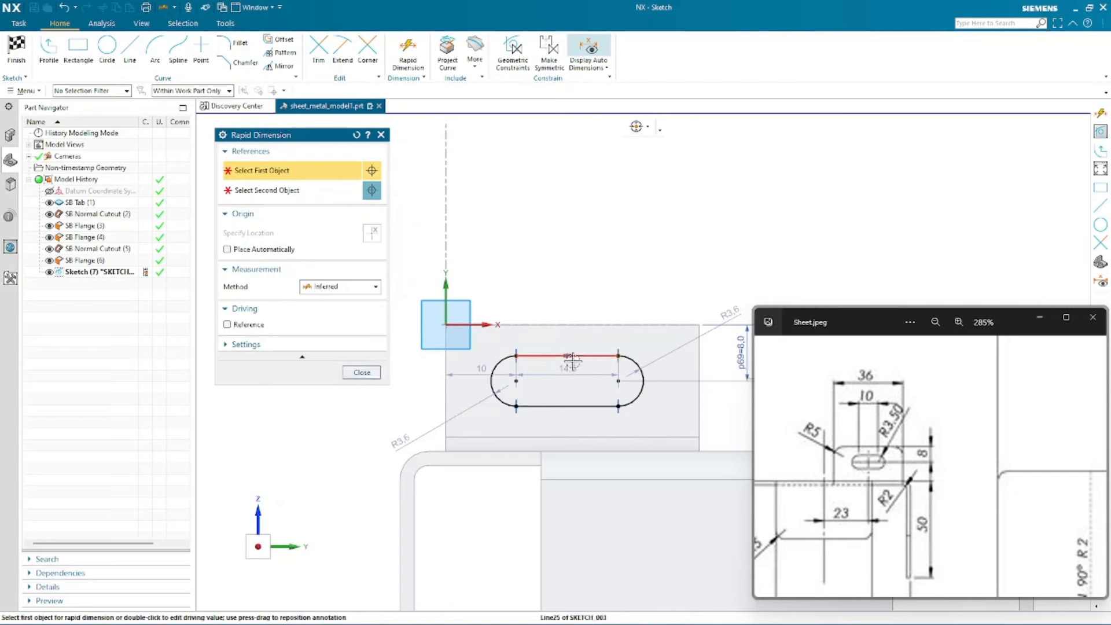
pyautogui.click(514, 382)
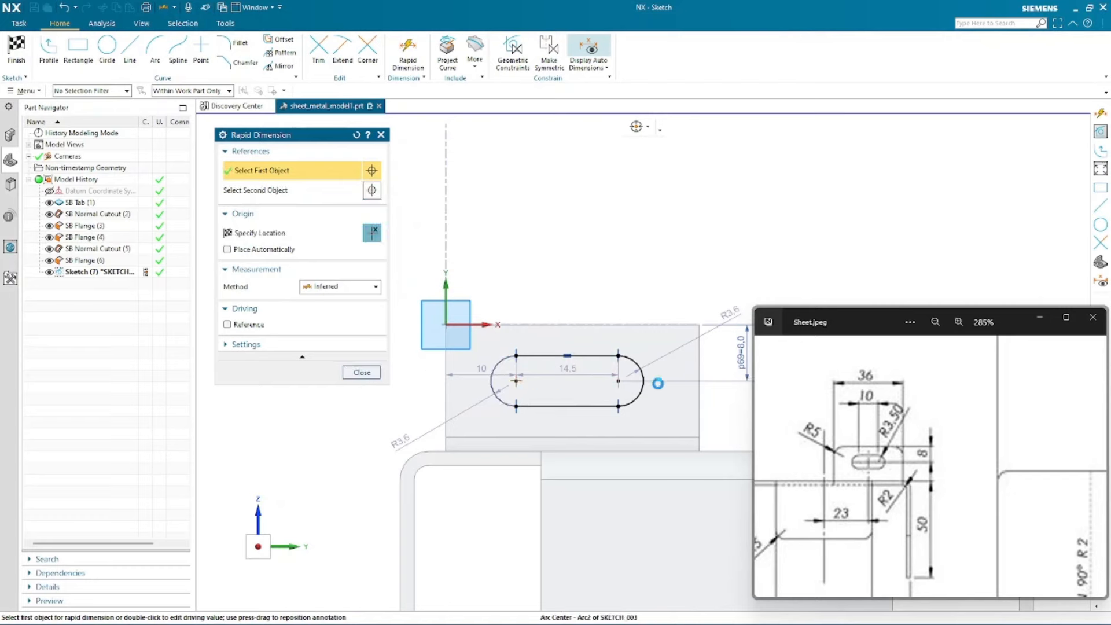
pyautogui.click(619, 382)
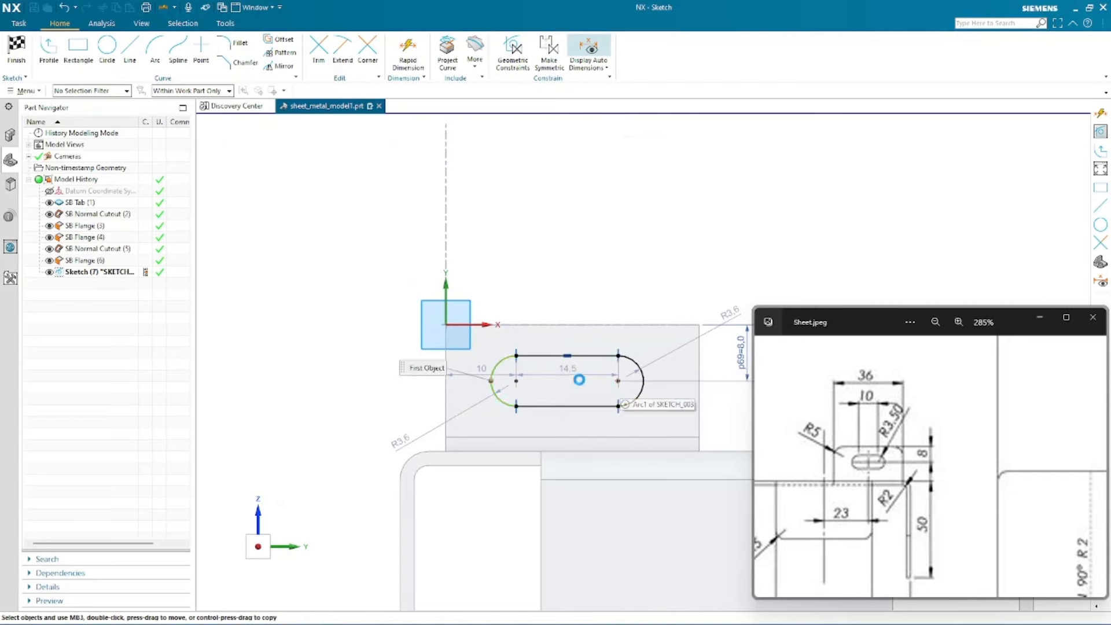
pyautogui.moveTo(566, 367); pyautogui.dragTo(563, 212)
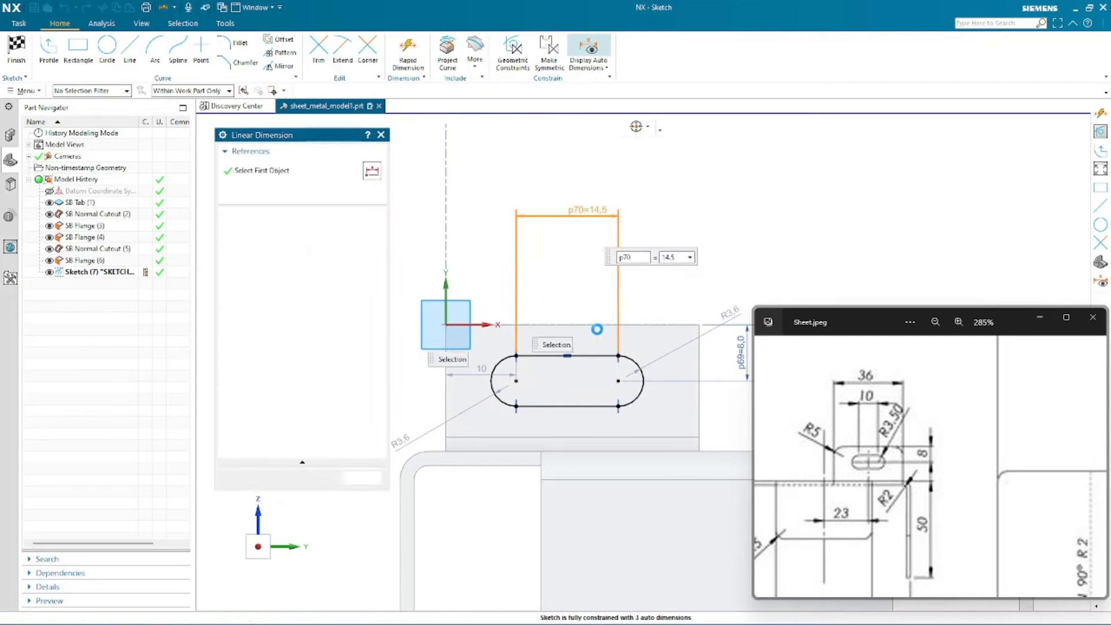
pyautogui.write('10')
pyautogui.press('Return')
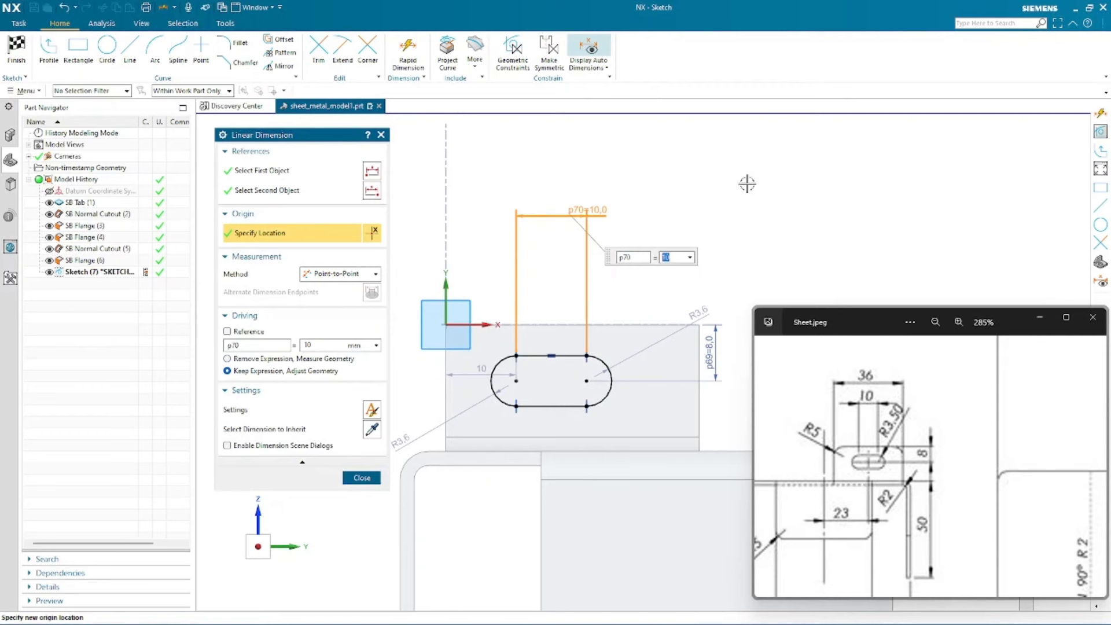
# - Set the slot's end arc radius to 3.5 mm
pyautogui.click(405, 441)
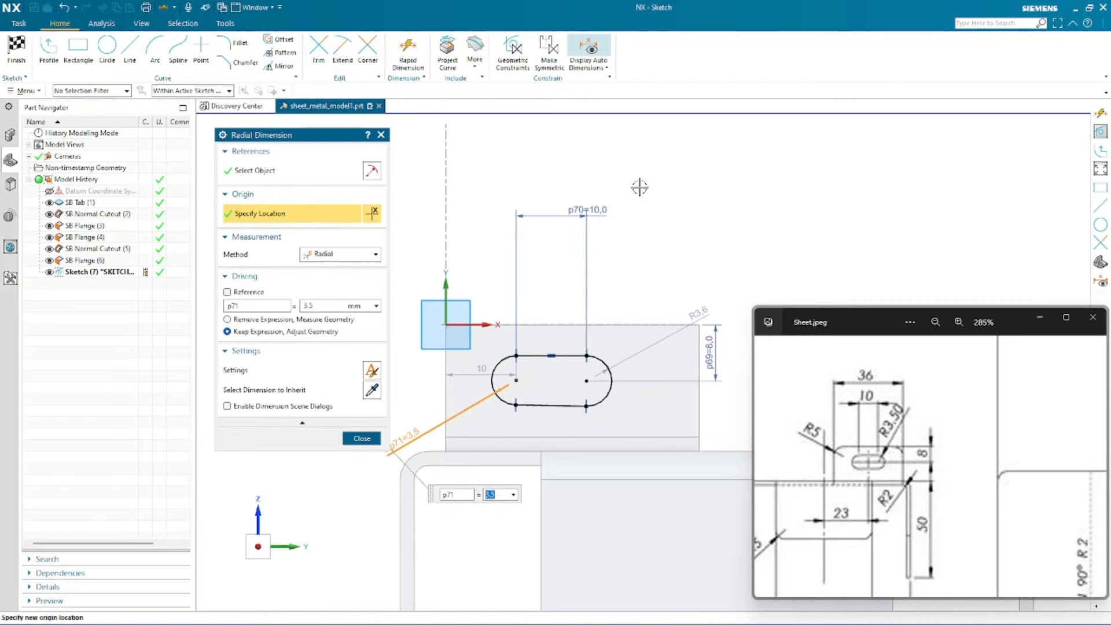
pyautogui.press('Return')
pyautogui.scroll(2, 550, 319)
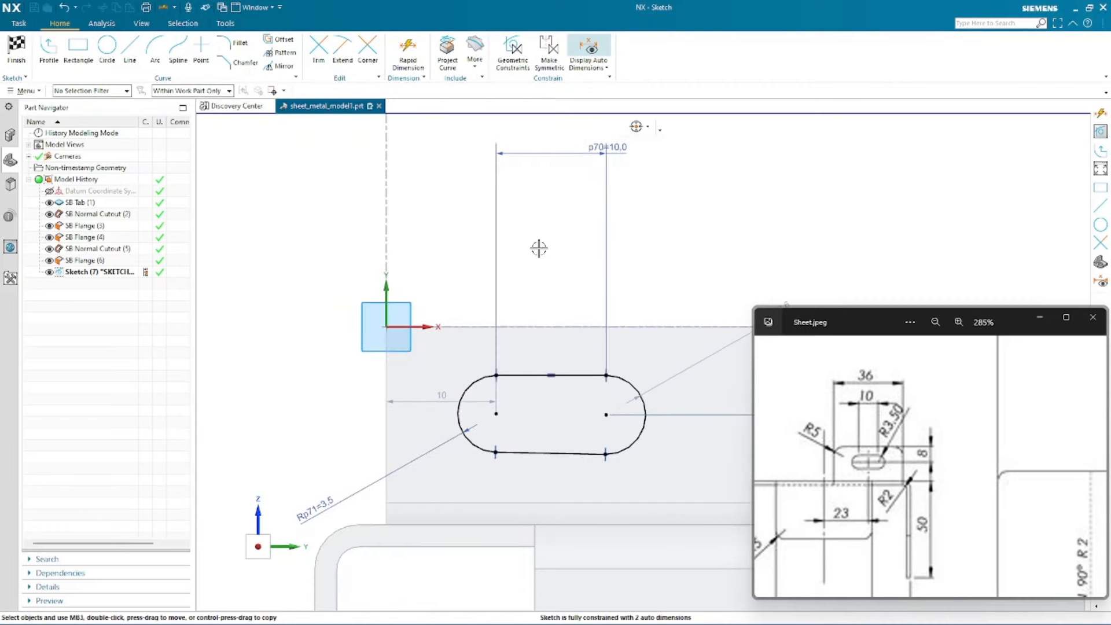
pyautogui.scroll(2, 583, 456)
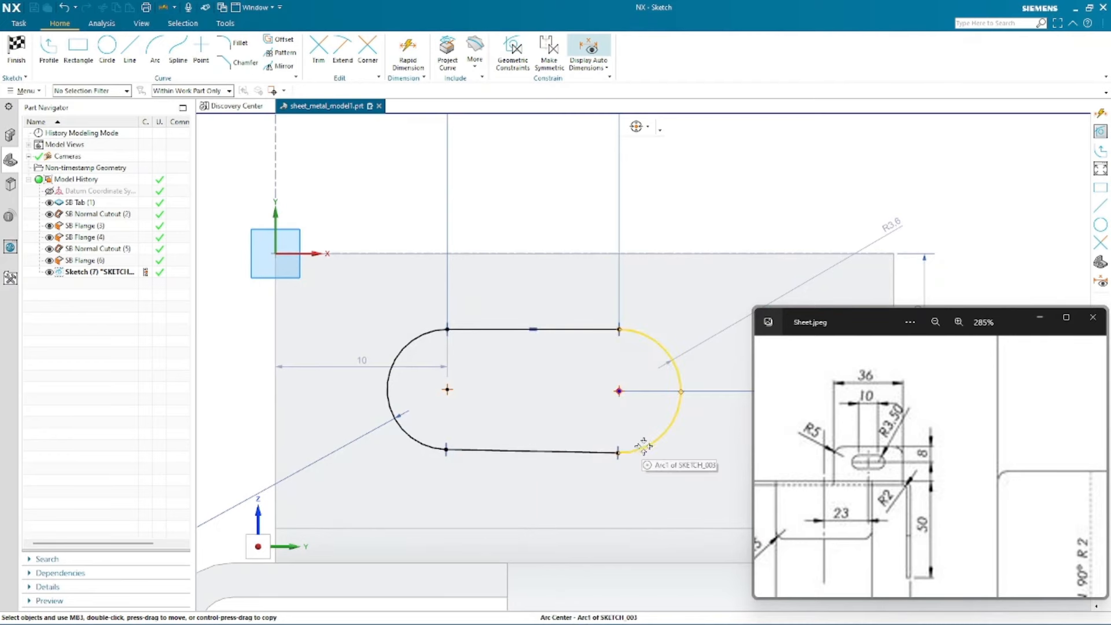
pyautogui.click(625, 450)
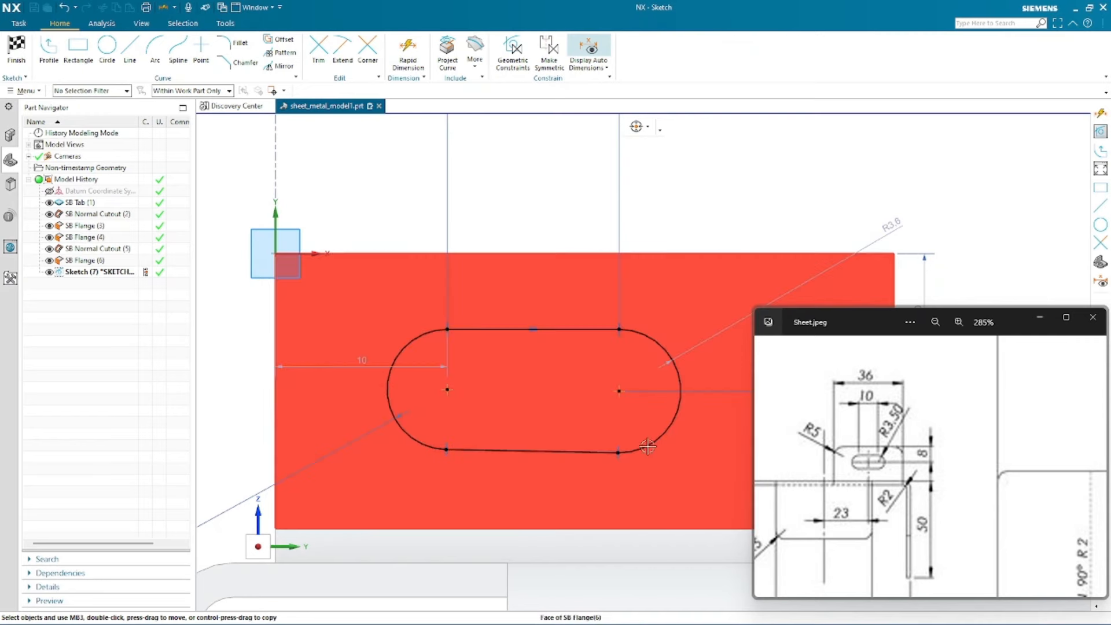
pyautogui.press('Escape')
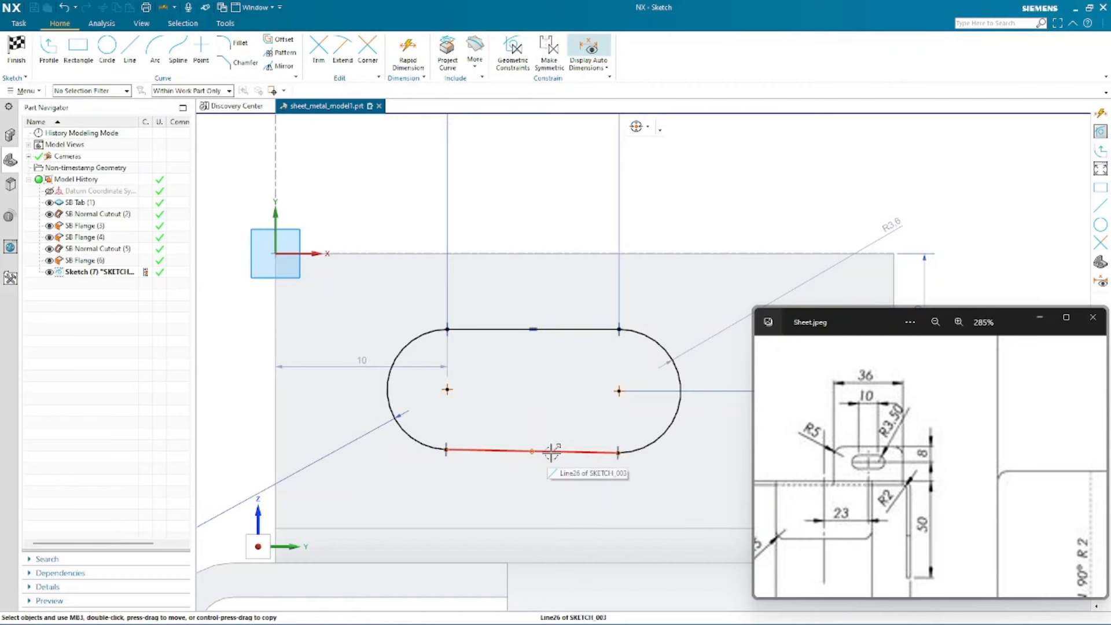
# - Constrain the slot's bottom straight line to be horizontal
pyautogui.click(551, 451)
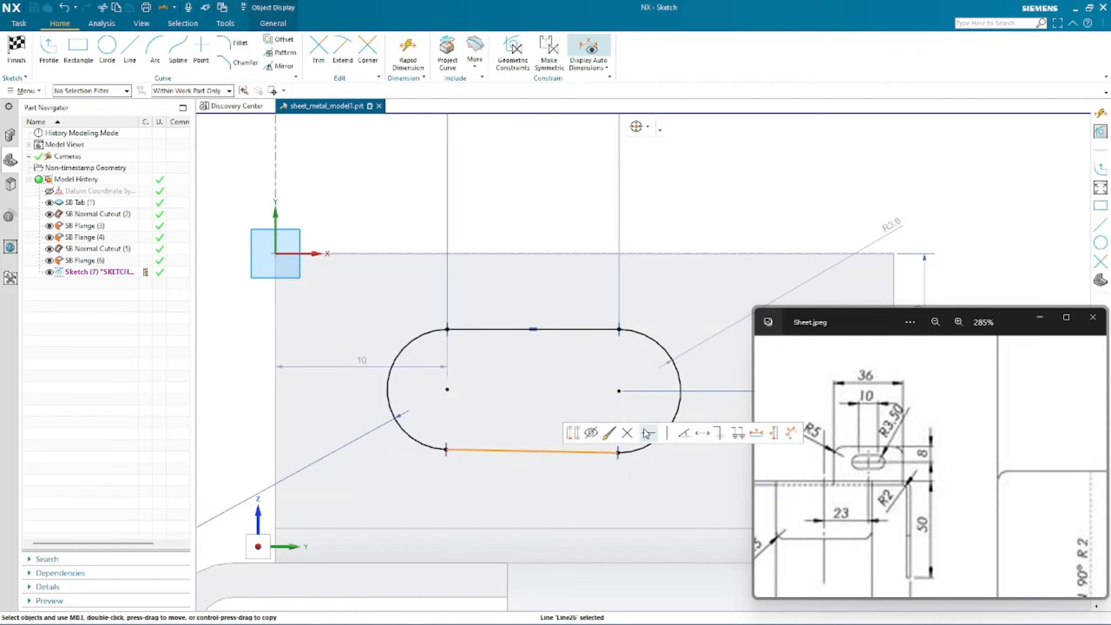
pyautogui.click(646, 433)
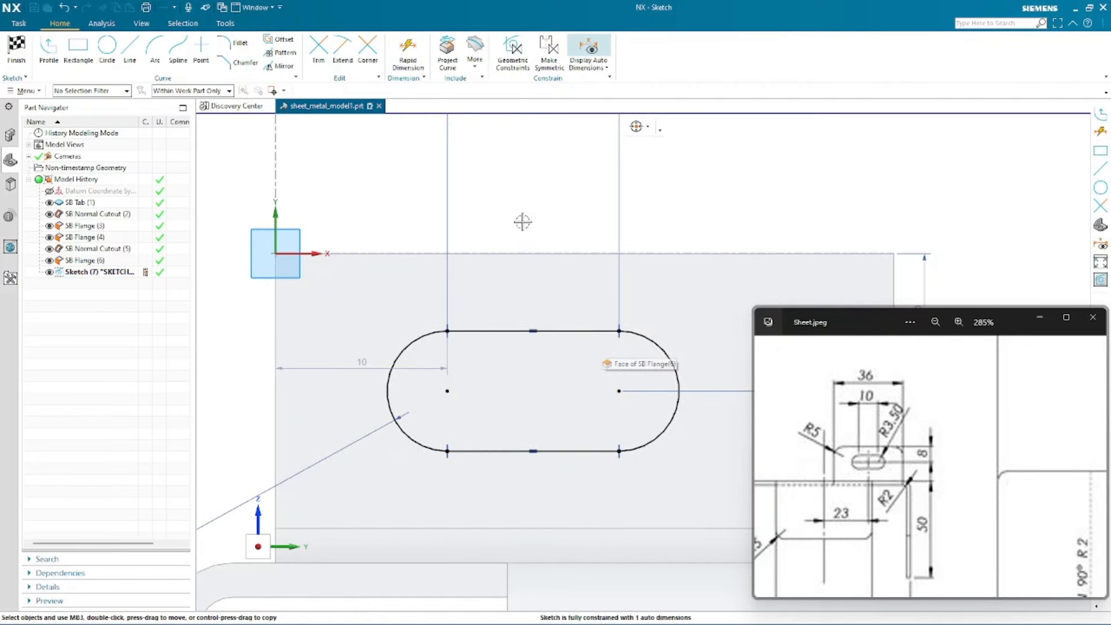
pyautogui.scroll(-1, 500, 200)
pyautogui.scroll(-2, 637, 207)
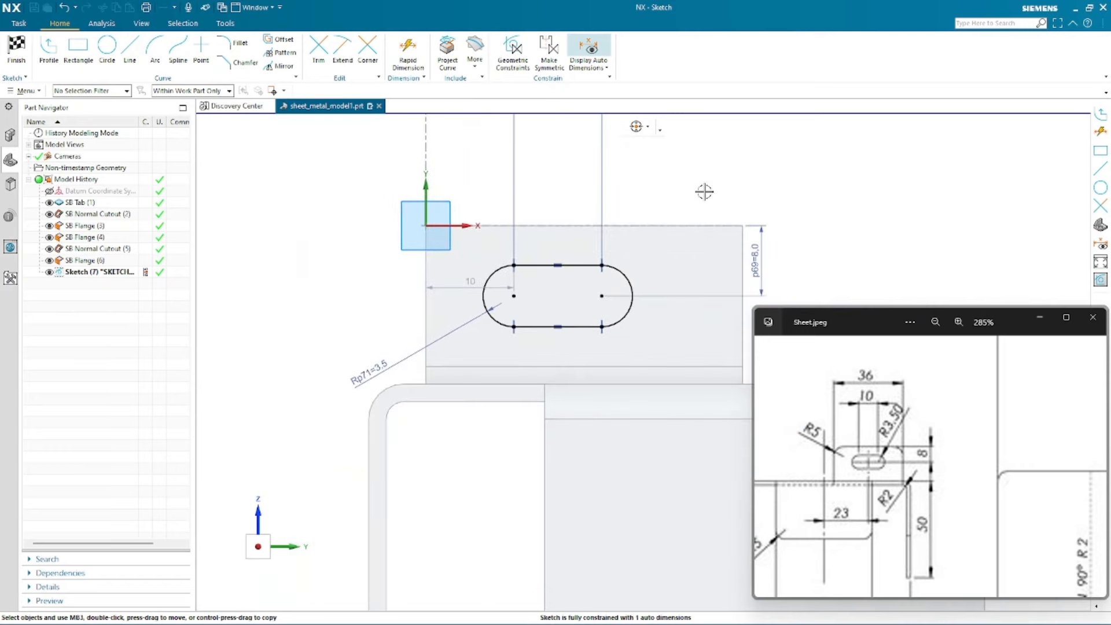
pyautogui.scroll(2, 647, 155)
pyautogui.scroll(-1, 653, 410)
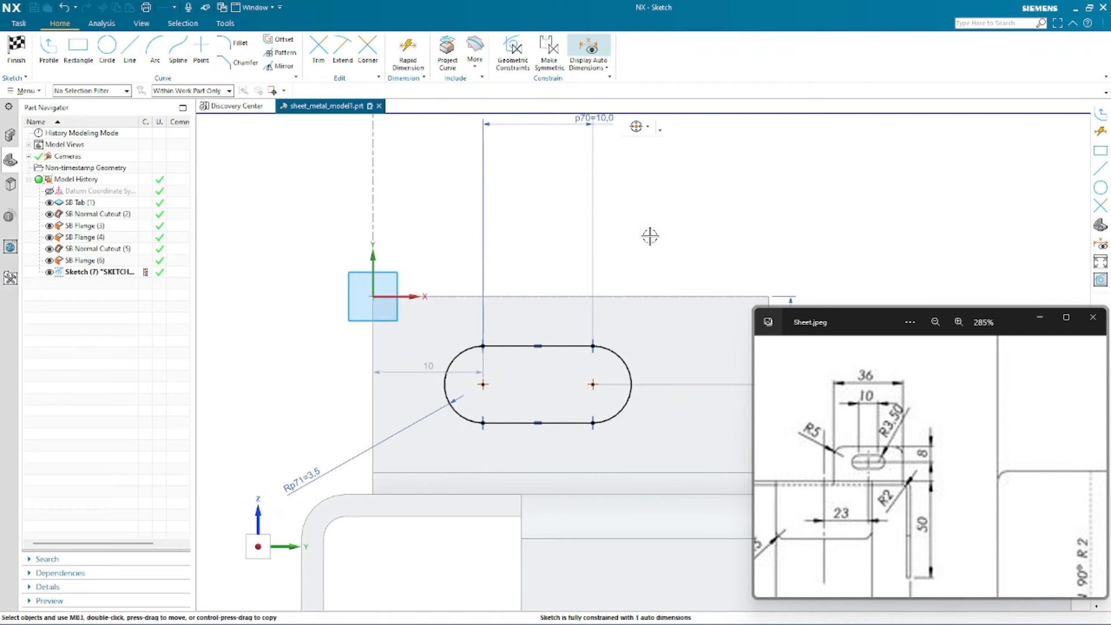
pyautogui.scroll(-1, 647, 238)
pyautogui.scroll(-1, 275, 337)
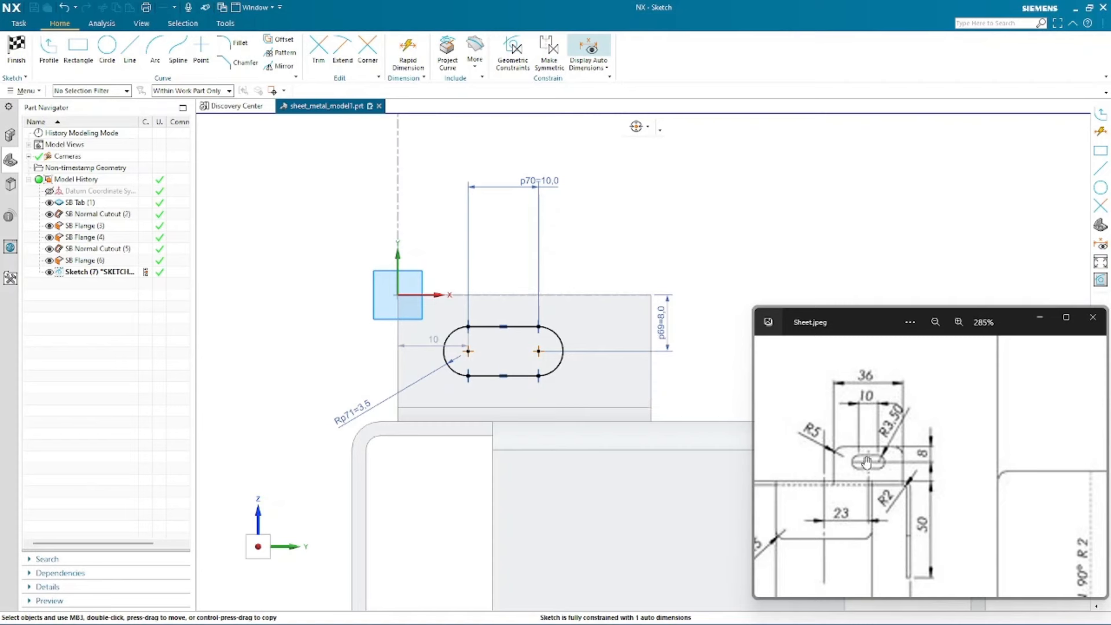
# - Vertically align the midpoint of the slot's top line with the midpoint of the flange's top edge
pyautogui.rightClick(499, 262)
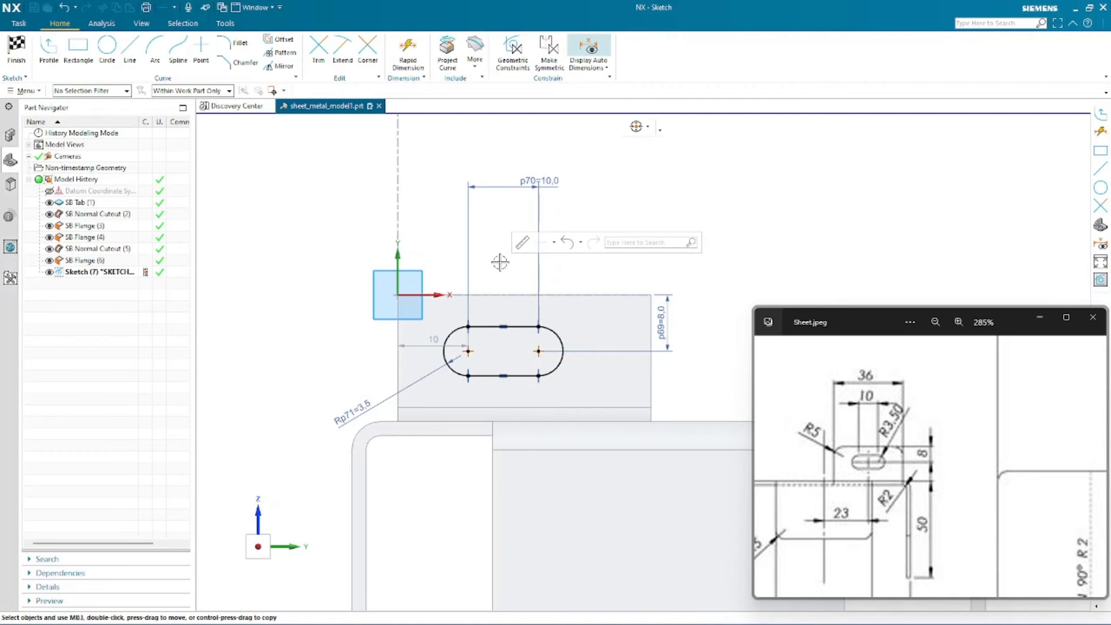
pyautogui.click(502, 326)
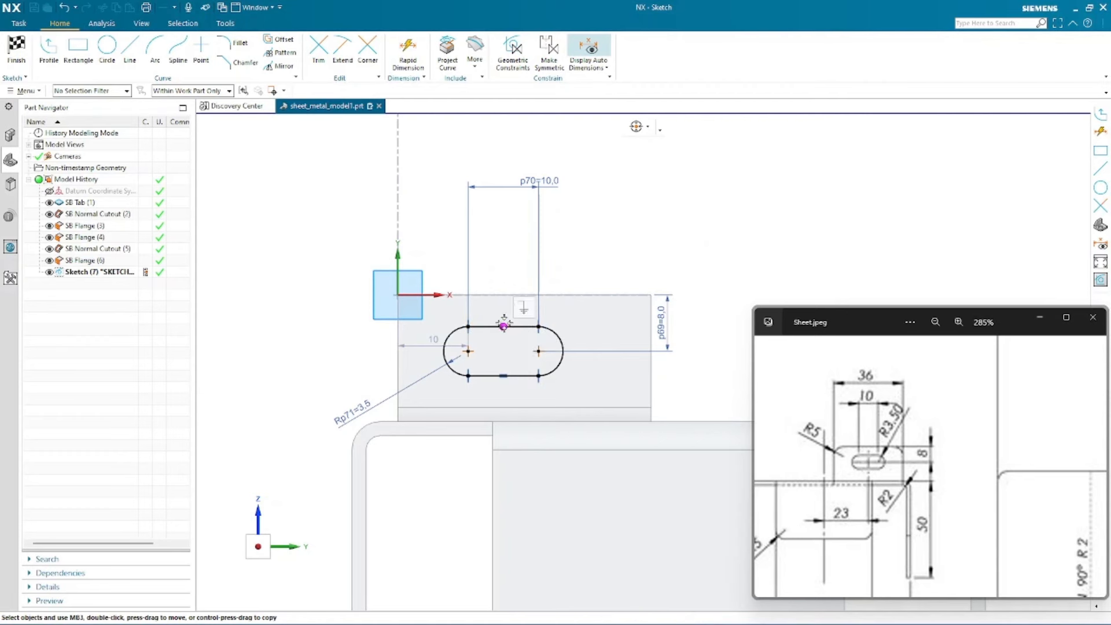
pyautogui.scroll(3, 498, 313)
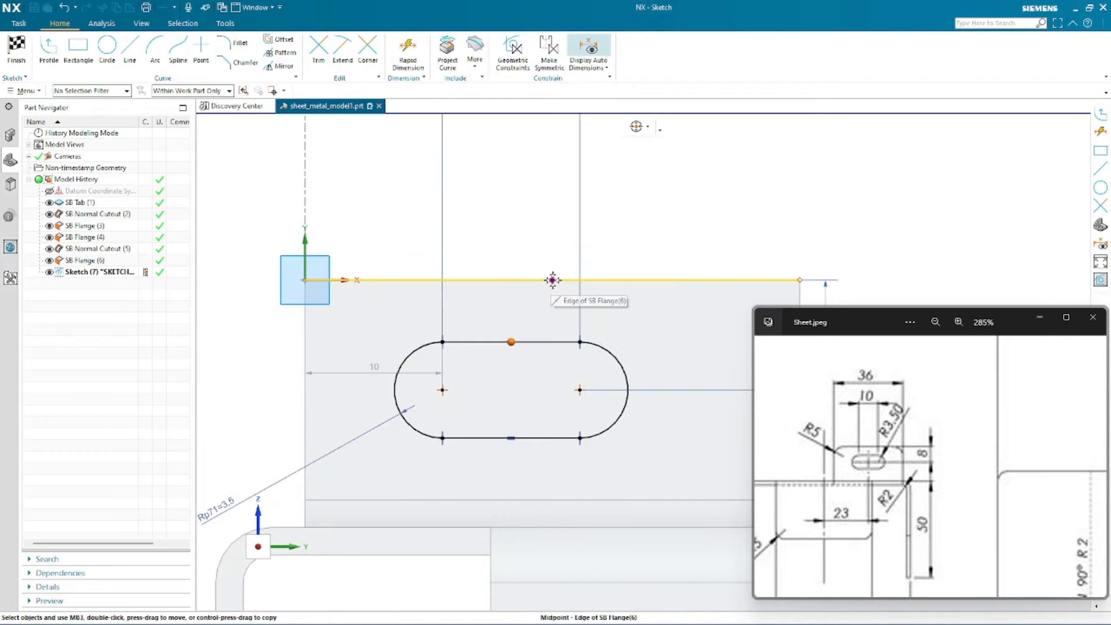
pyautogui.click(553, 280)
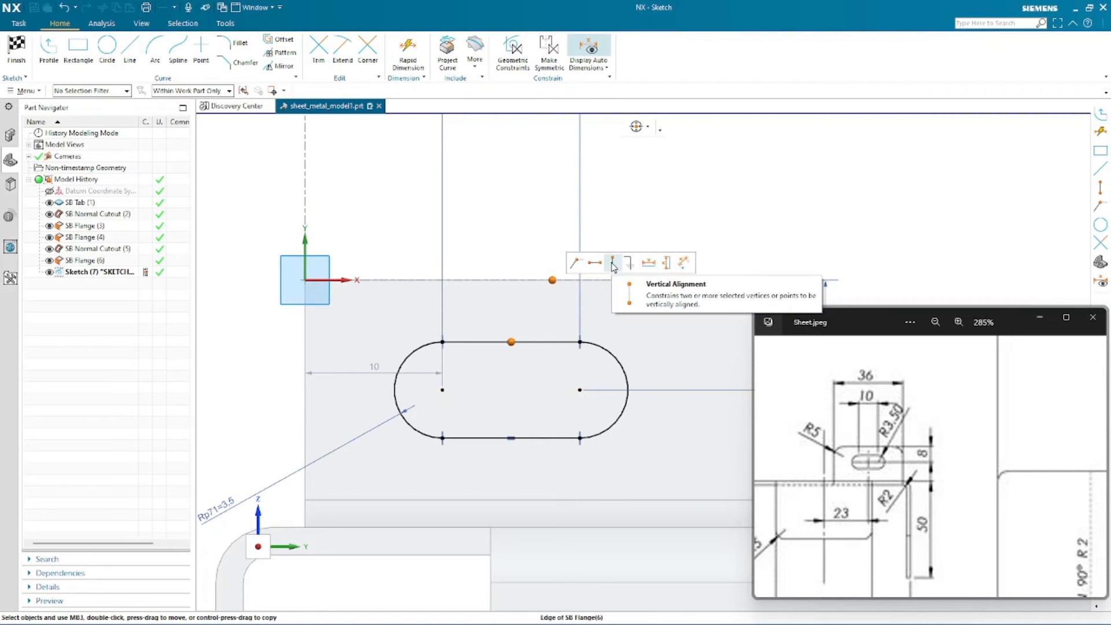
pyautogui.click(612, 264)
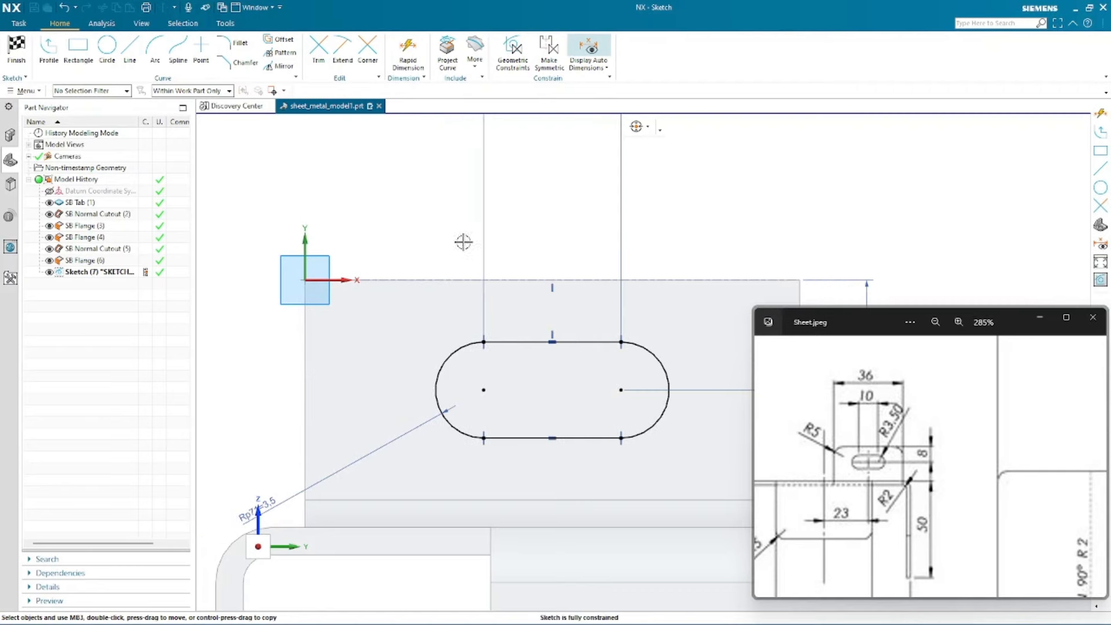
# - Reposition the radius and centre-distance dimension labels away from the slot
pyautogui.scroll(-5, 463, 242)
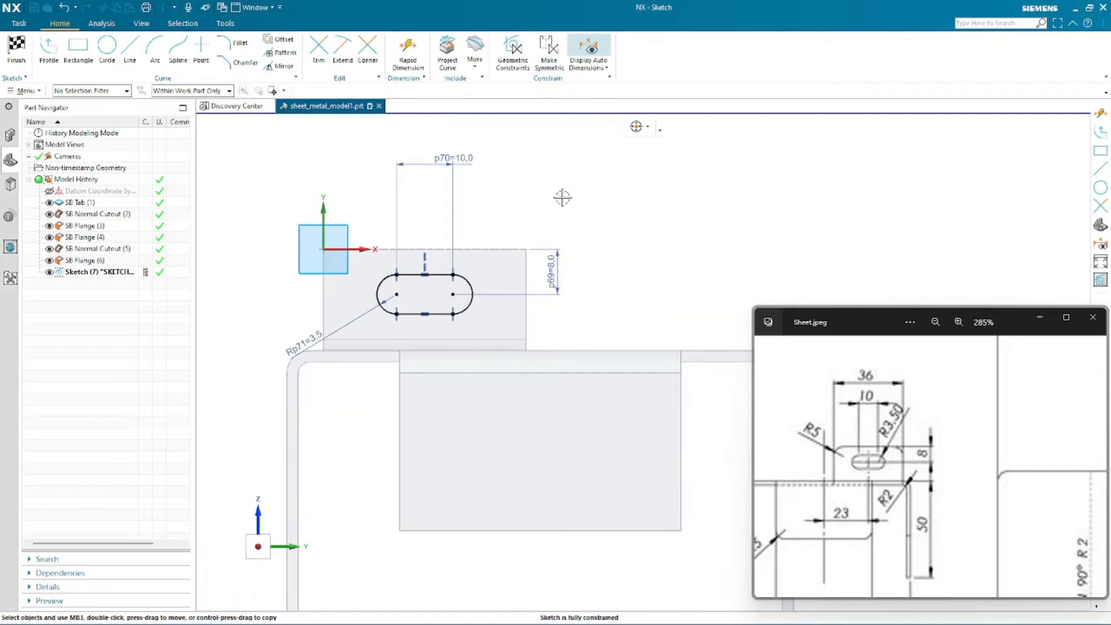
pyautogui.moveTo(302, 342); pyautogui.dragTo(291, 313)
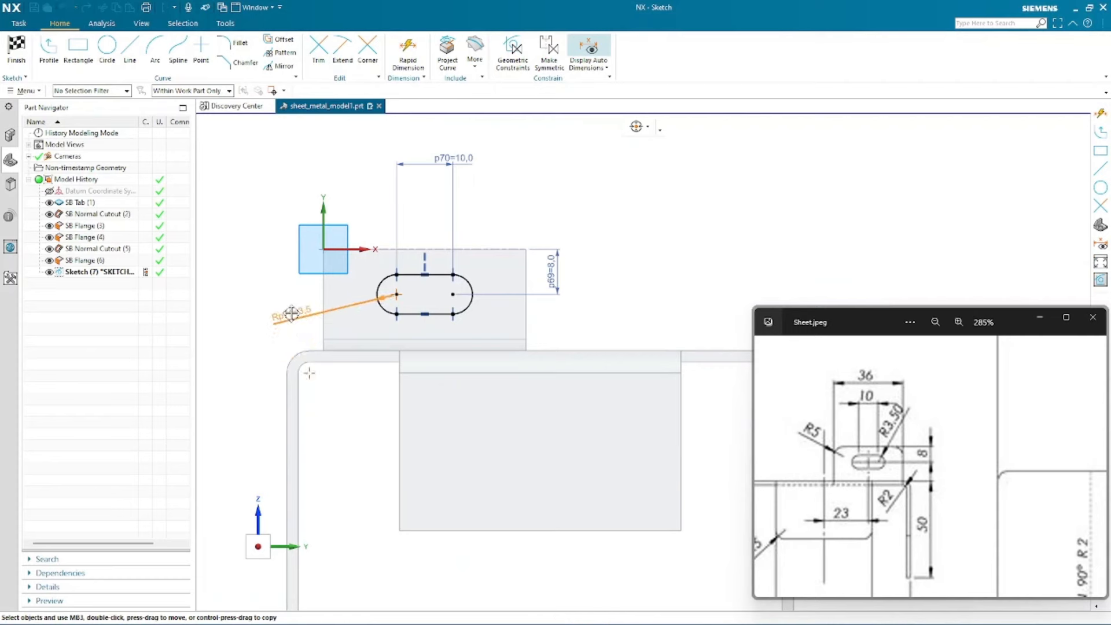
pyautogui.moveTo(452, 159); pyautogui.dragTo(423, 178)
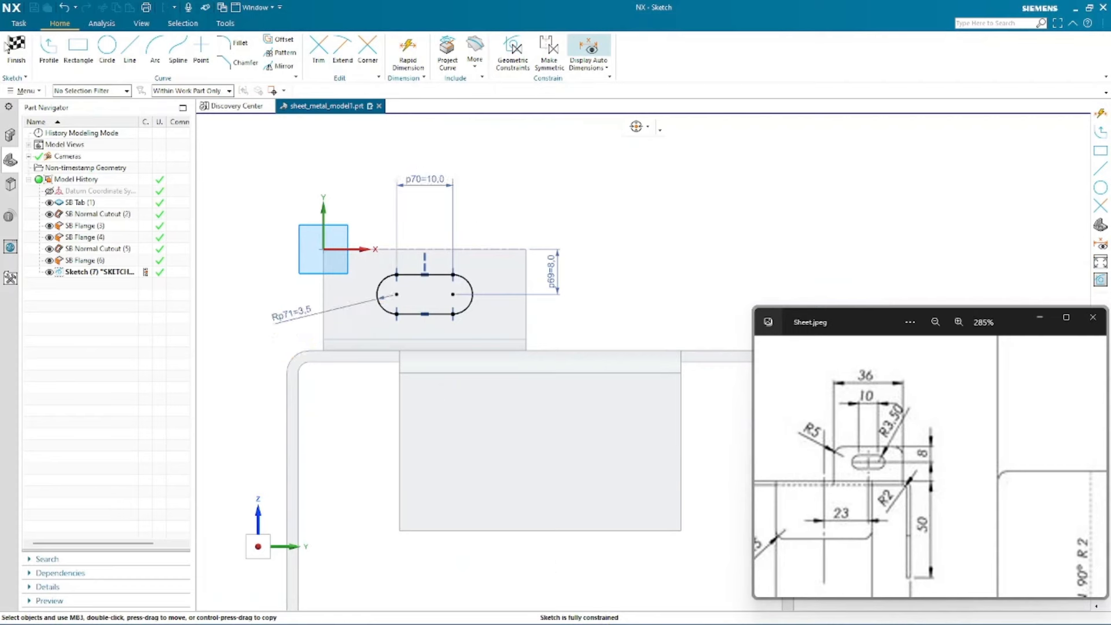
# - Finish the sketch and complete the Normal Cutout with the limit set to Until Next
pyautogui.click(16, 46)
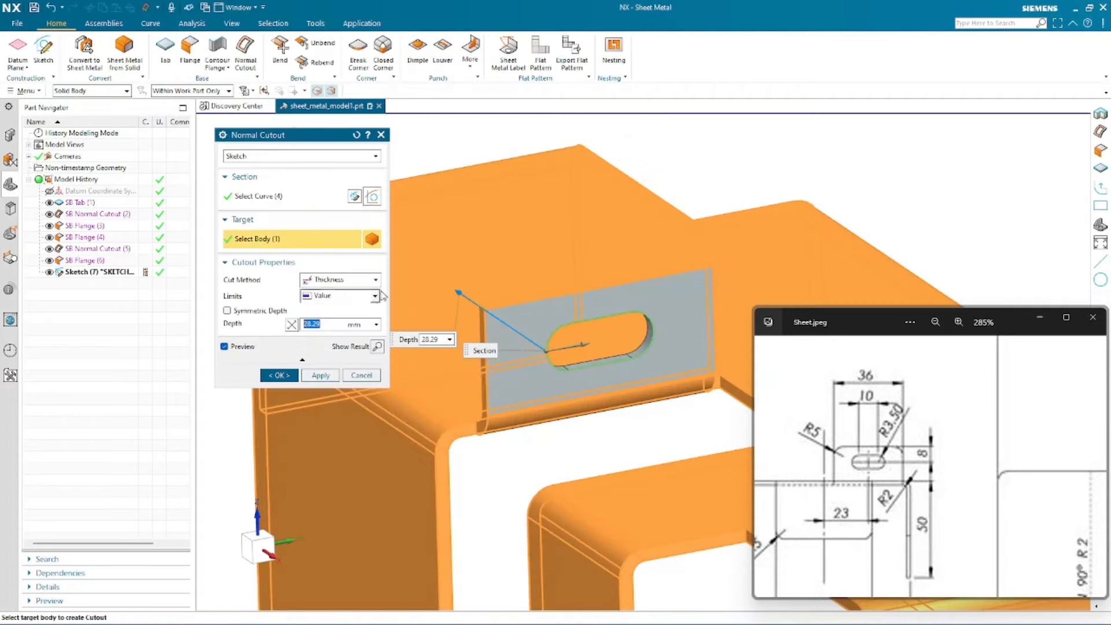
pyautogui.click(323, 300)
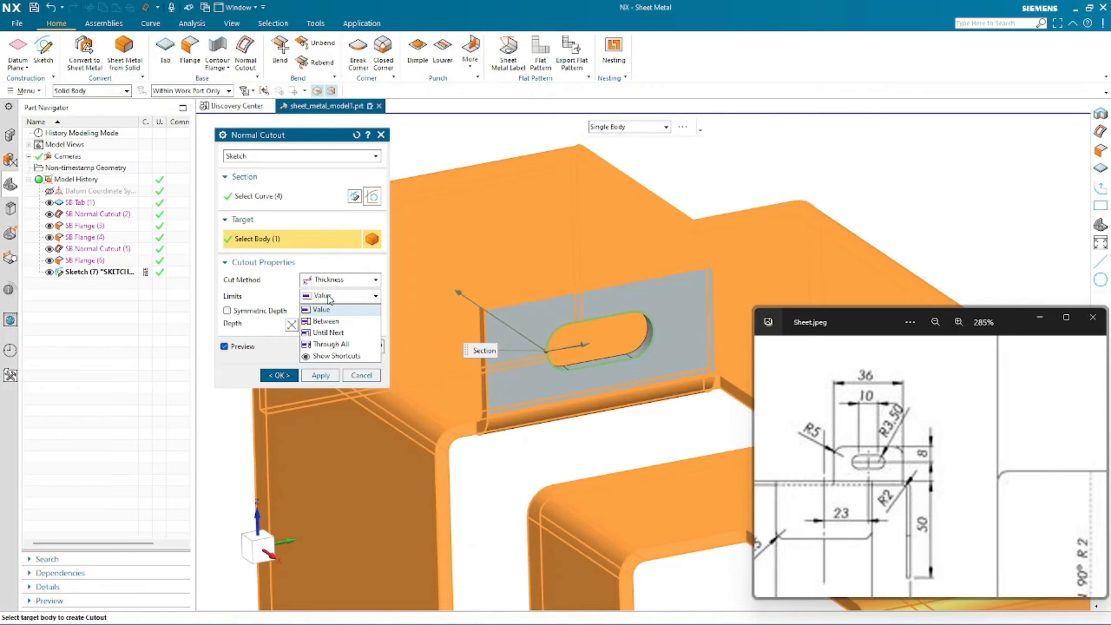
pyautogui.click(328, 333)
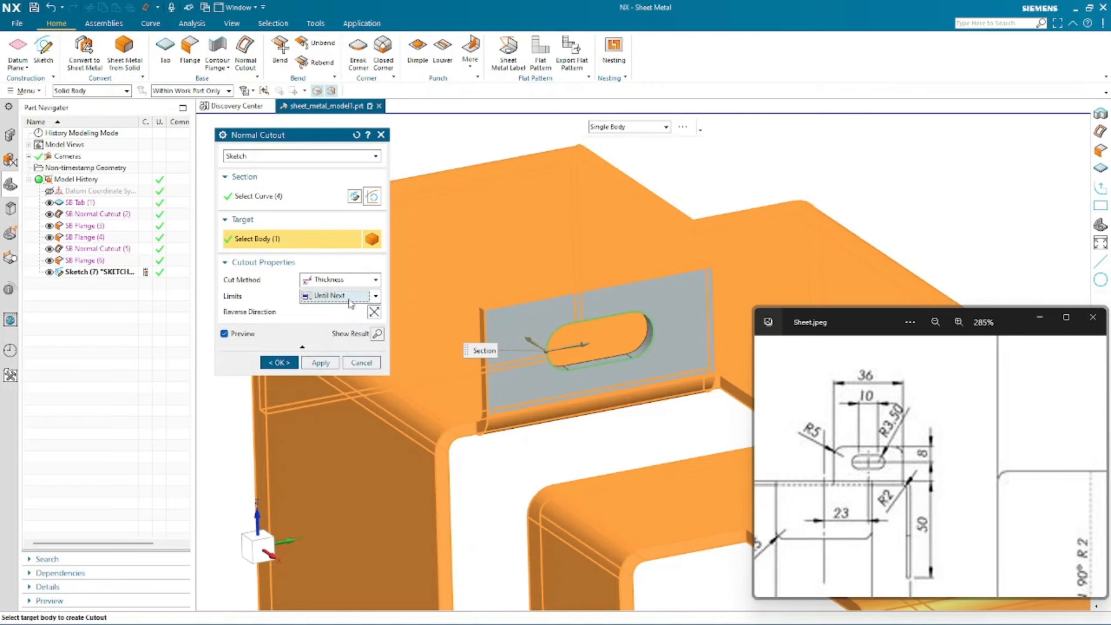
pyautogui.scroll(-2, 745, 192)
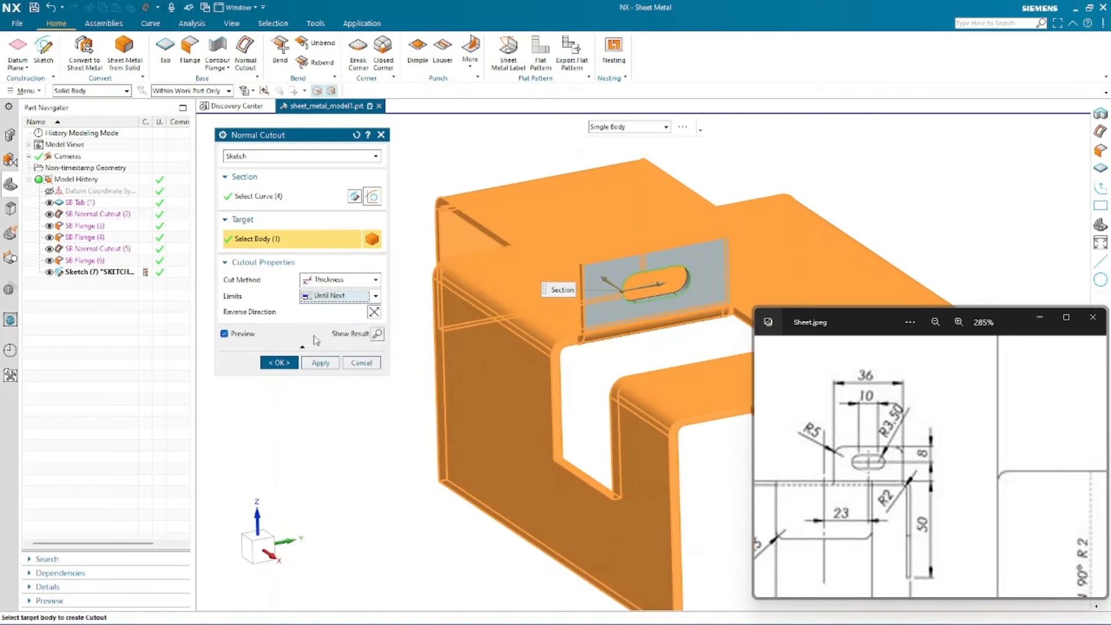
pyautogui.click(277, 363)
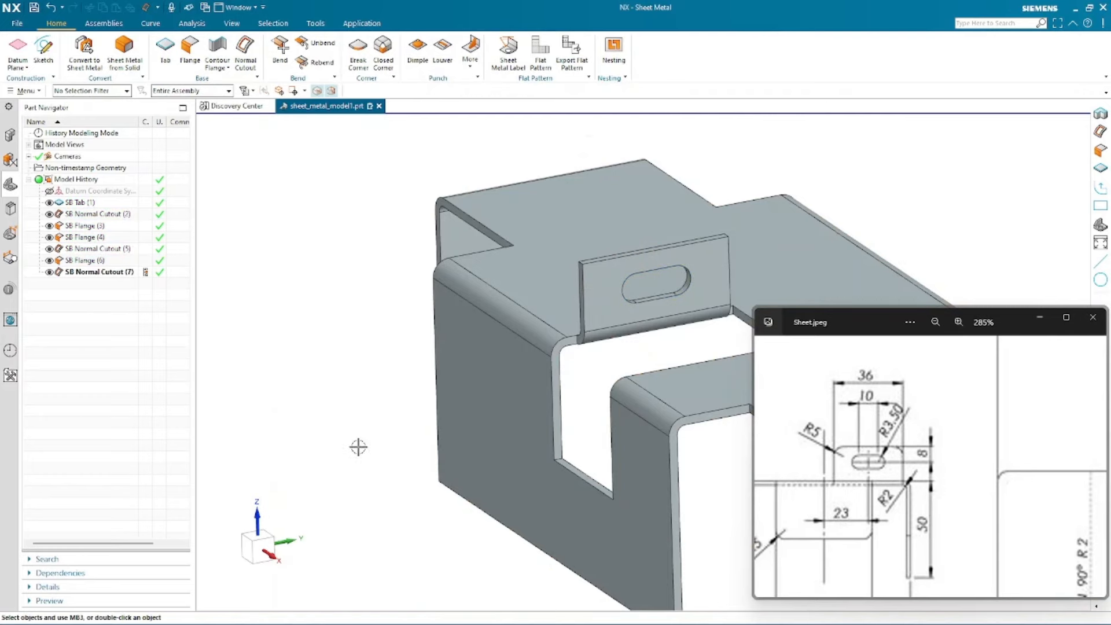
# - Show the datum coordinate system in the model while reorienting the view
pyautogui.scroll(-2, 340, 382)
pyautogui.moveTo(525, 376)
pyautogui.mouseDown(button='middle')
pyautogui.moveTo(535, 375)
pyautogui.moveTo(515, 377)
pyautogui.moveTo(550, 387)
pyautogui.moveTo(544, 376)
pyautogui.moveTo(530, 391)
pyautogui.moveTo(545, 412)
pyautogui.moveTo(559, 336)
pyautogui.moveTo(541, 372)
pyautogui.mouseUp(button='middle')
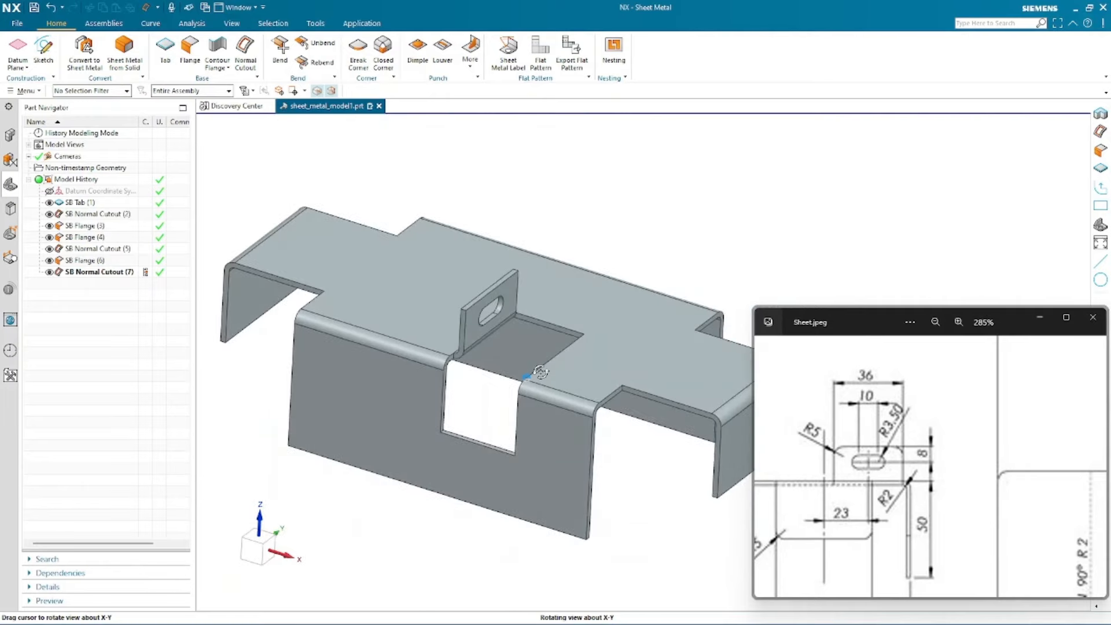
pyautogui.scroll(-2, 464, 364)
pyautogui.moveTo(572, 269); pyautogui.dragTo(581, 218, button='middle')
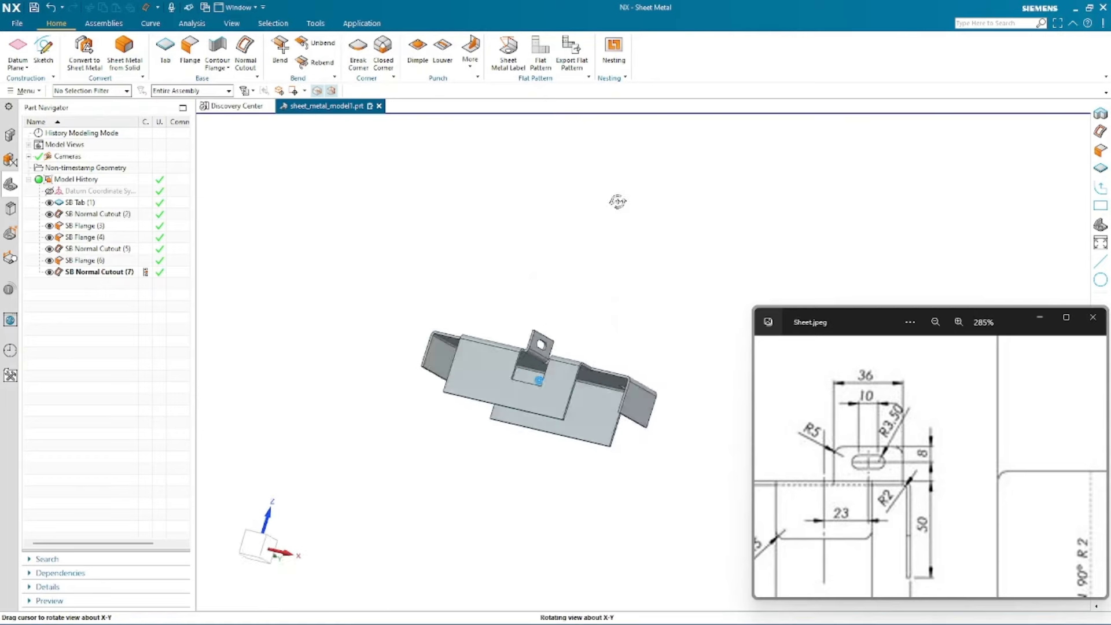
pyautogui.moveTo(576, 182); pyautogui.dragTo(623, 297, button='middle')
pyautogui.click(50, 191)
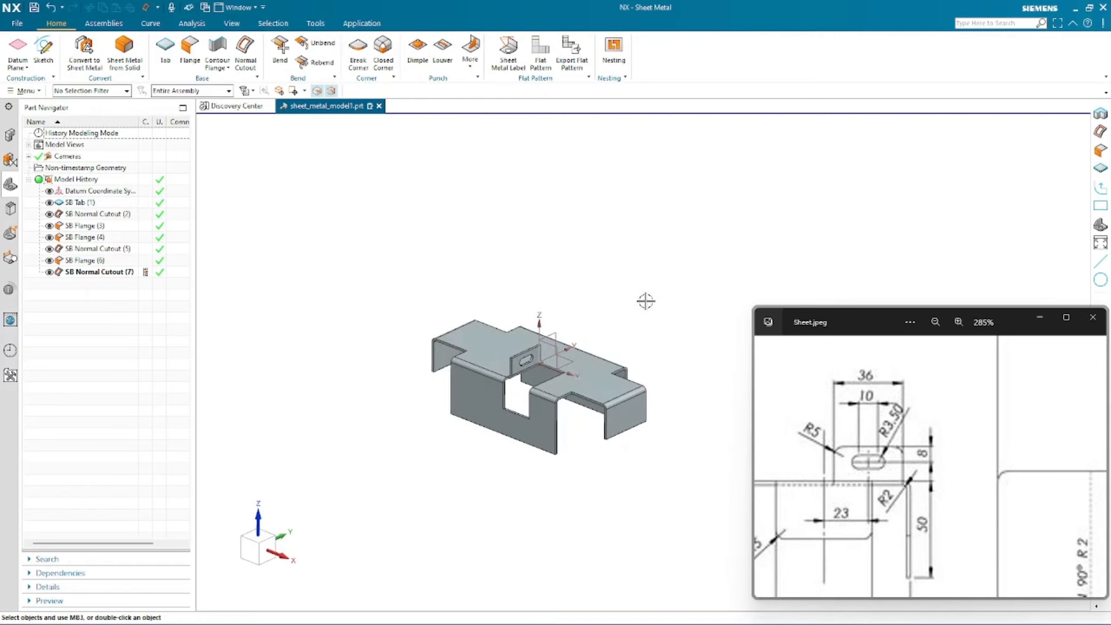
# - Set rotation reference points on the part and orbit and zoom around it to inspect all sides of the model
pyautogui.rightClick(627, 265)
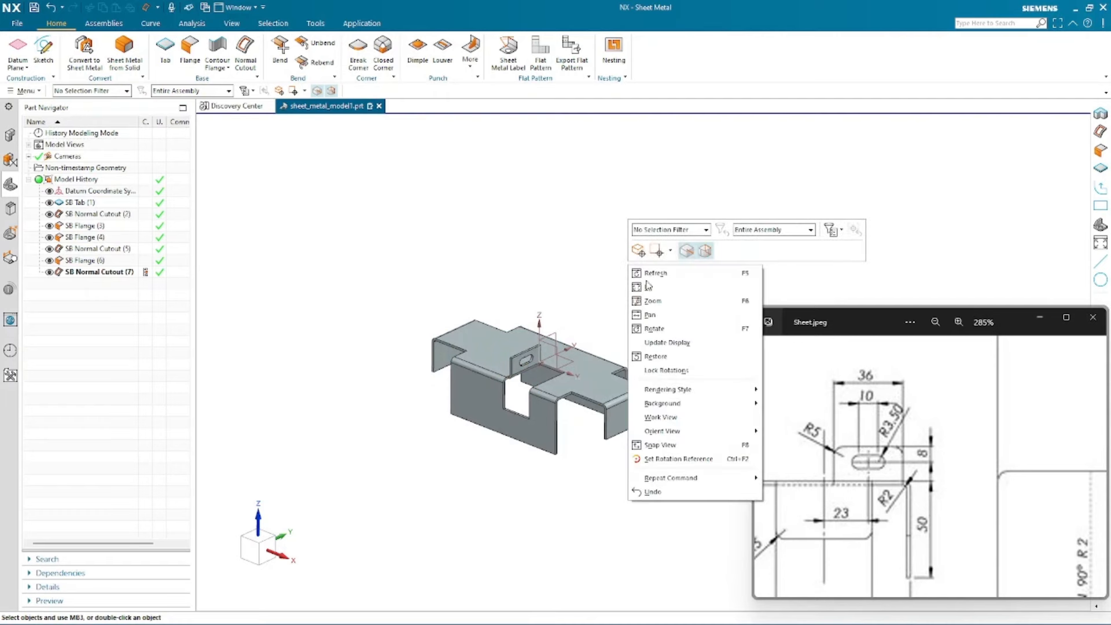
pyautogui.click(711, 468)
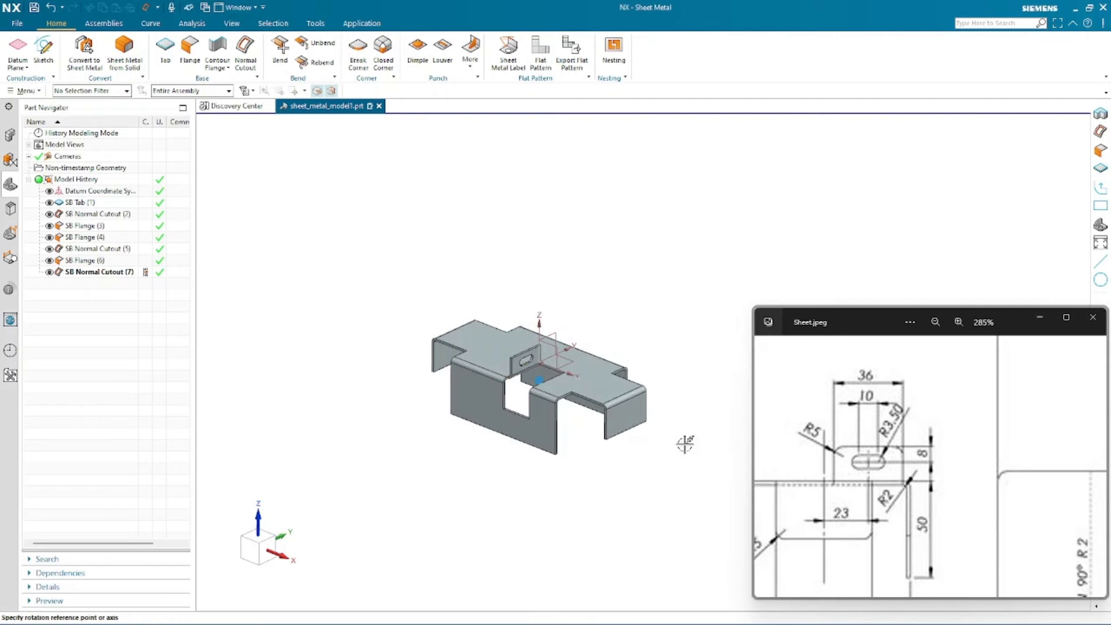
pyautogui.scroll(4, 651, 410)
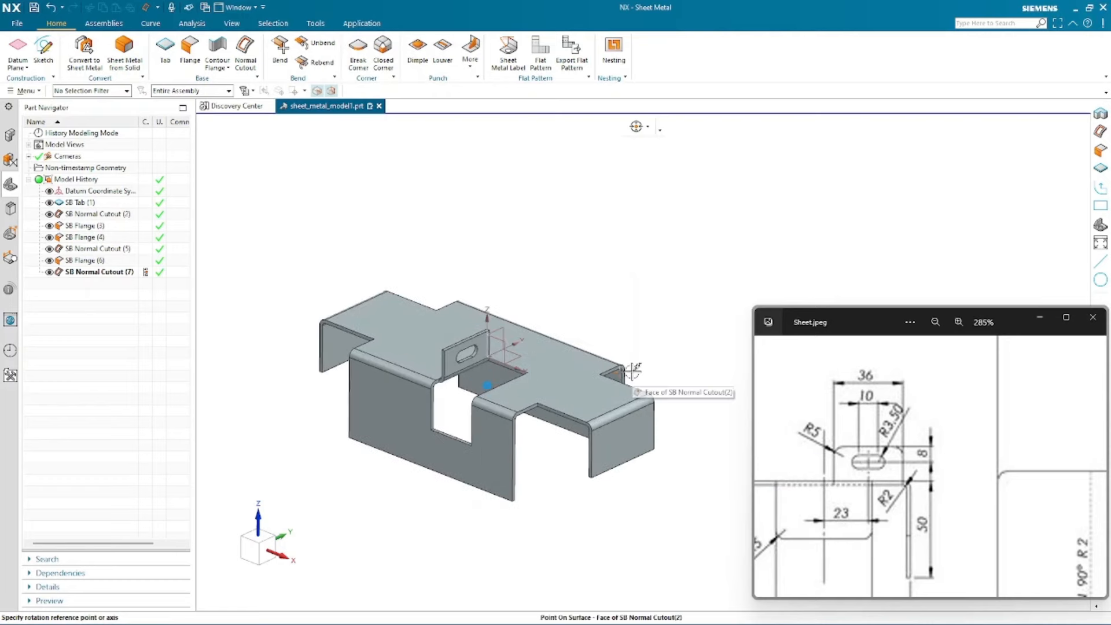
pyautogui.click(595, 362)
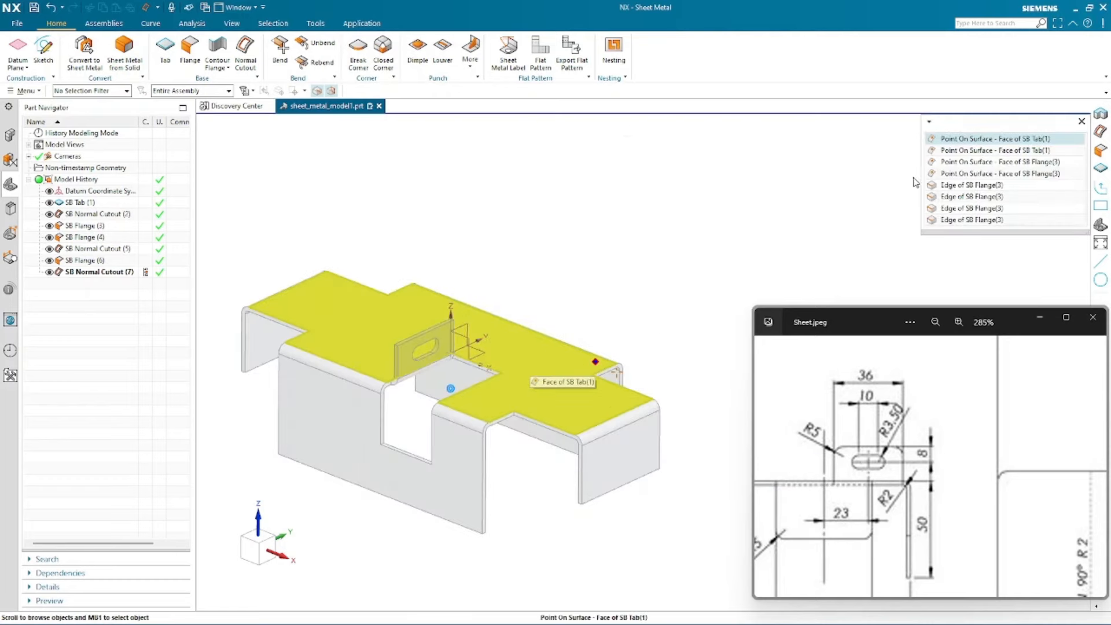
pyautogui.click(944, 139)
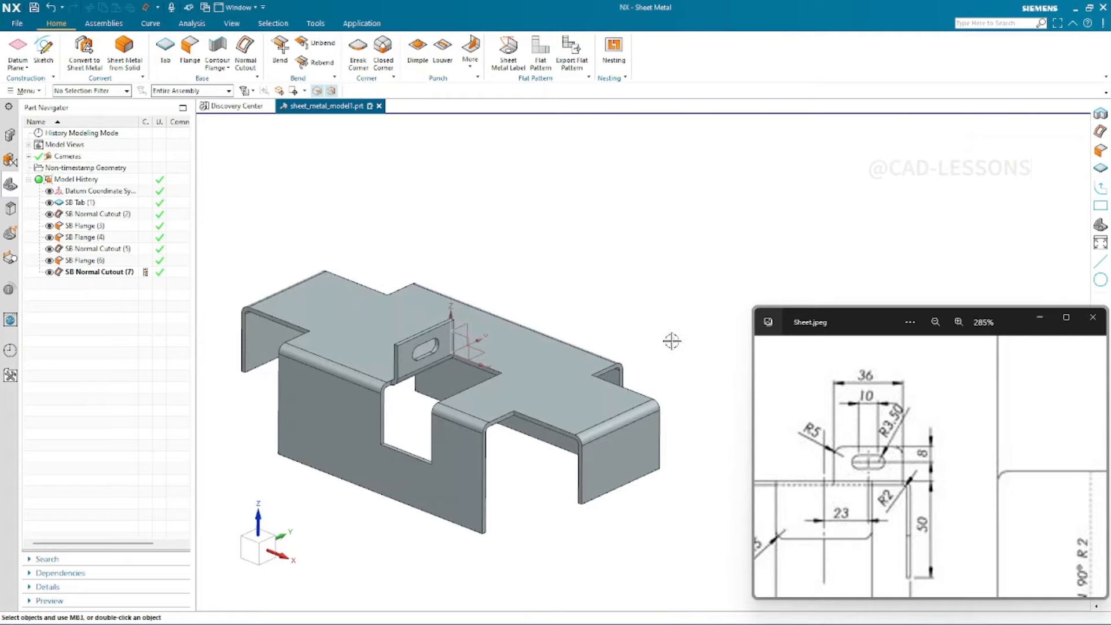
pyautogui.moveTo(671, 341); pyautogui.dragTo(674, 290, button='middle')
pyautogui.scroll(5, 648, 355)
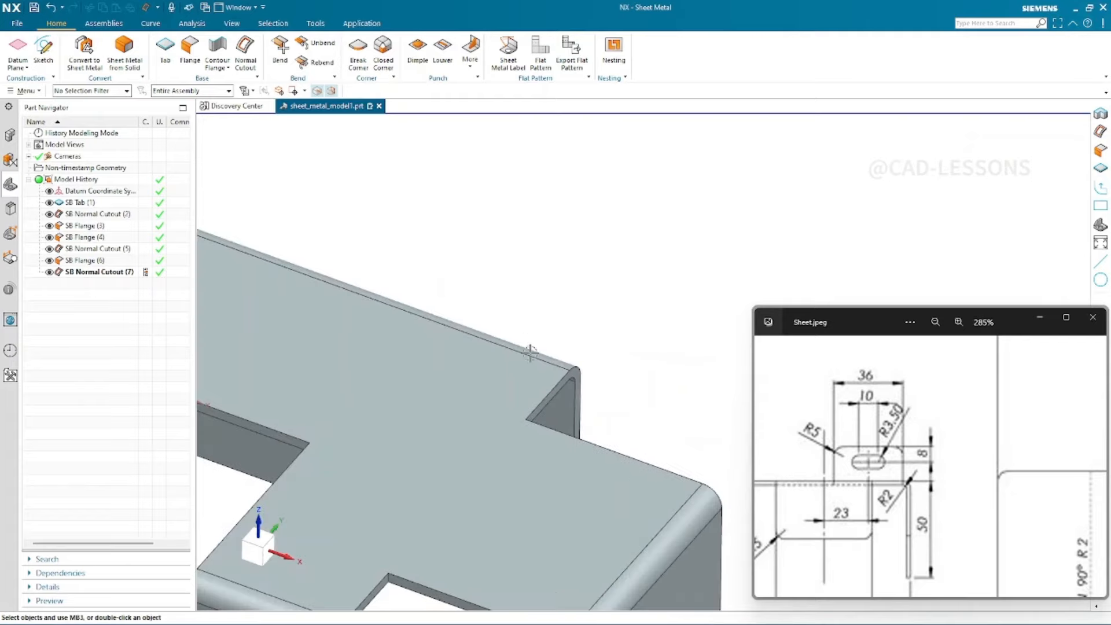
pyautogui.scroll(-4, 530, 352)
pyautogui.moveTo(503, 389); pyautogui.dragTo(570, 179, button='middle')
pyautogui.rightClick(550, 230)
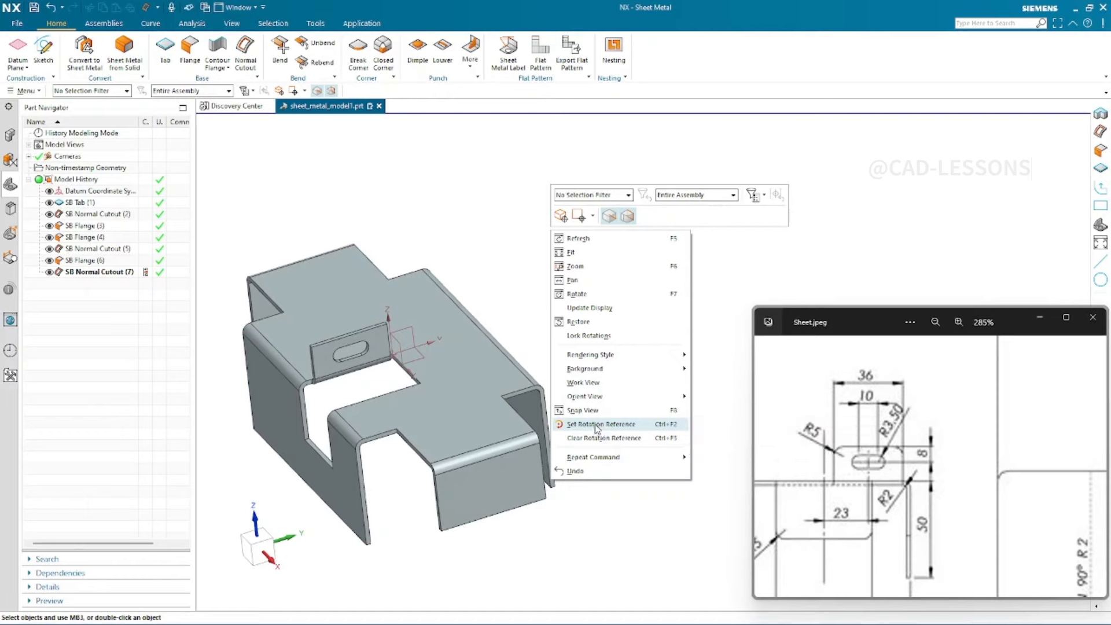
pyautogui.click(634, 431)
pyautogui.scroll(-1, 703, 234)
pyautogui.scroll(2, 460, 330)
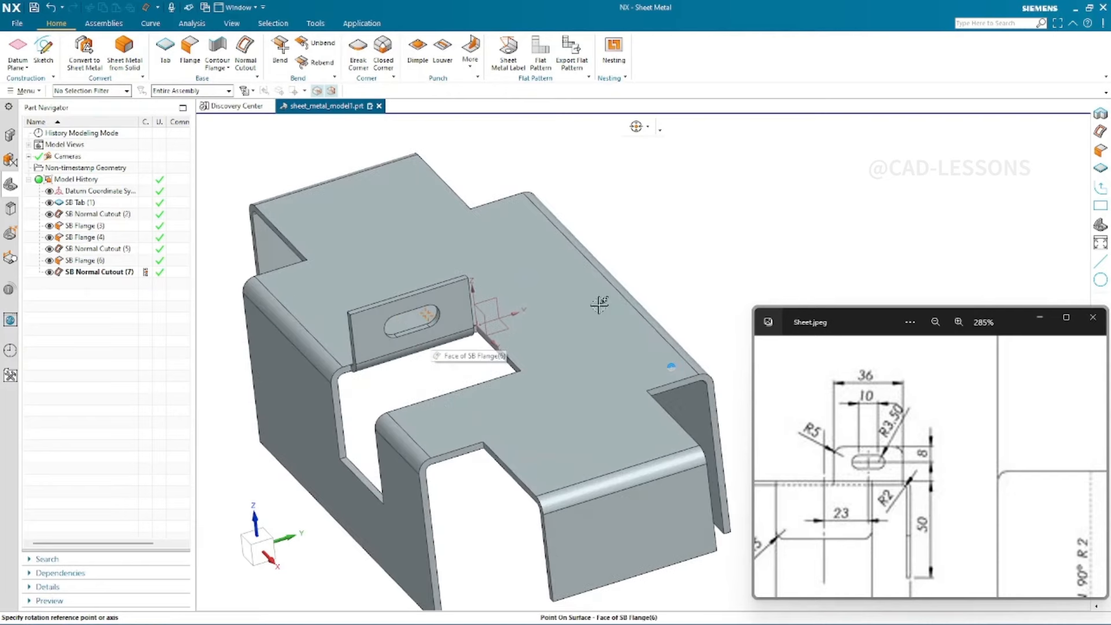
pyautogui.rightClick(692, 216)
pyautogui.click(717, 417)
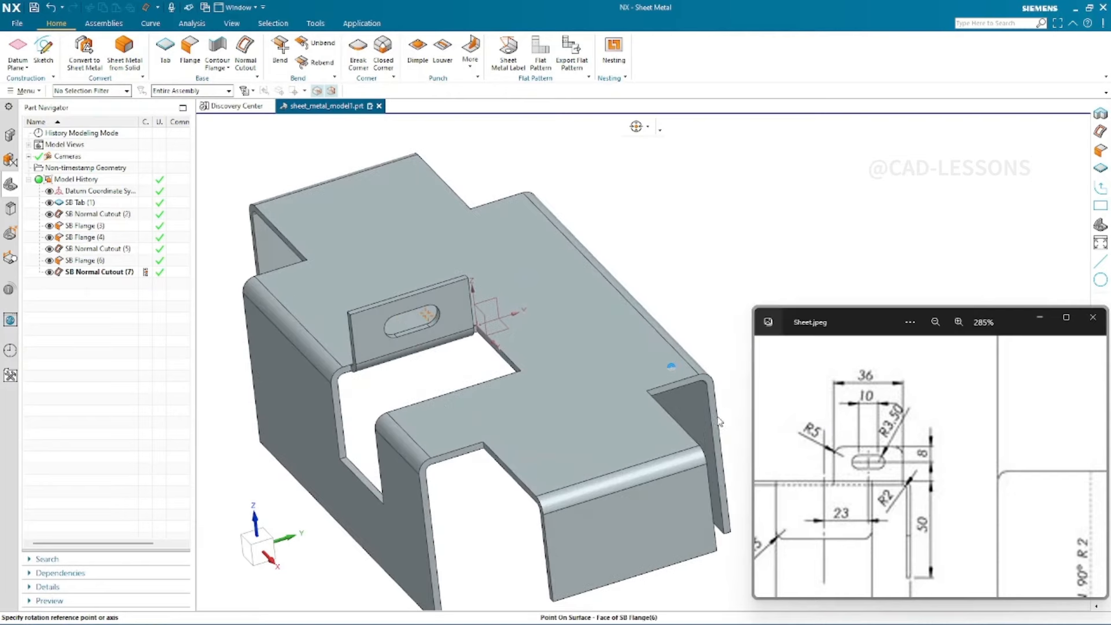
pyautogui.scroll(-1, 595, 199)
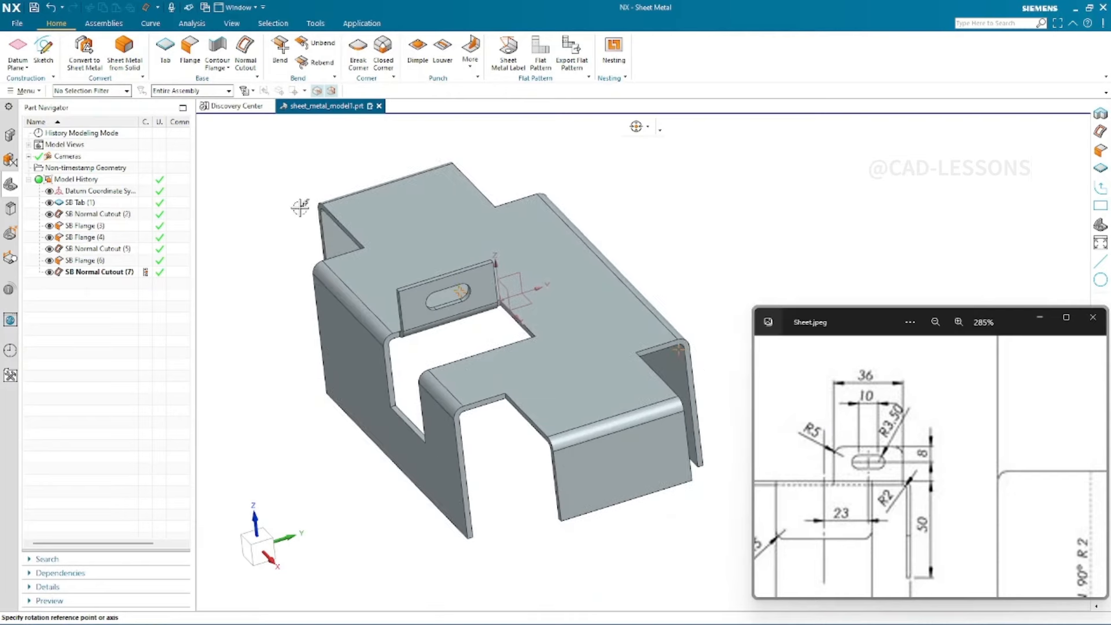
pyautogui.scroll(2, 311, 156)
pyautogui.scroll(-1, 313, 408)
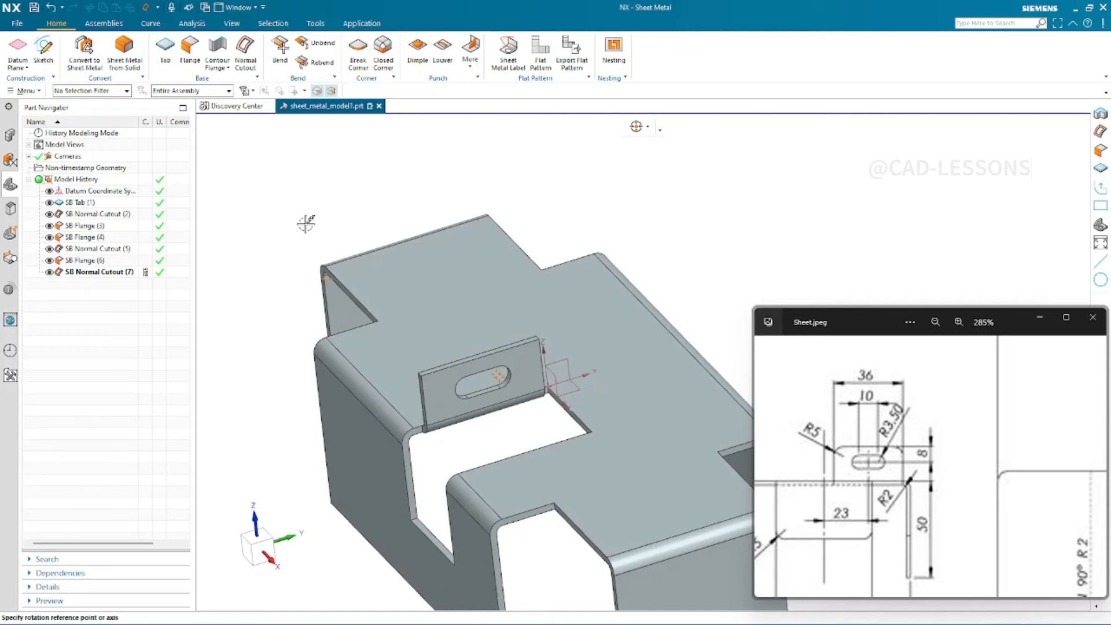
pyautogui.click(326, 274)
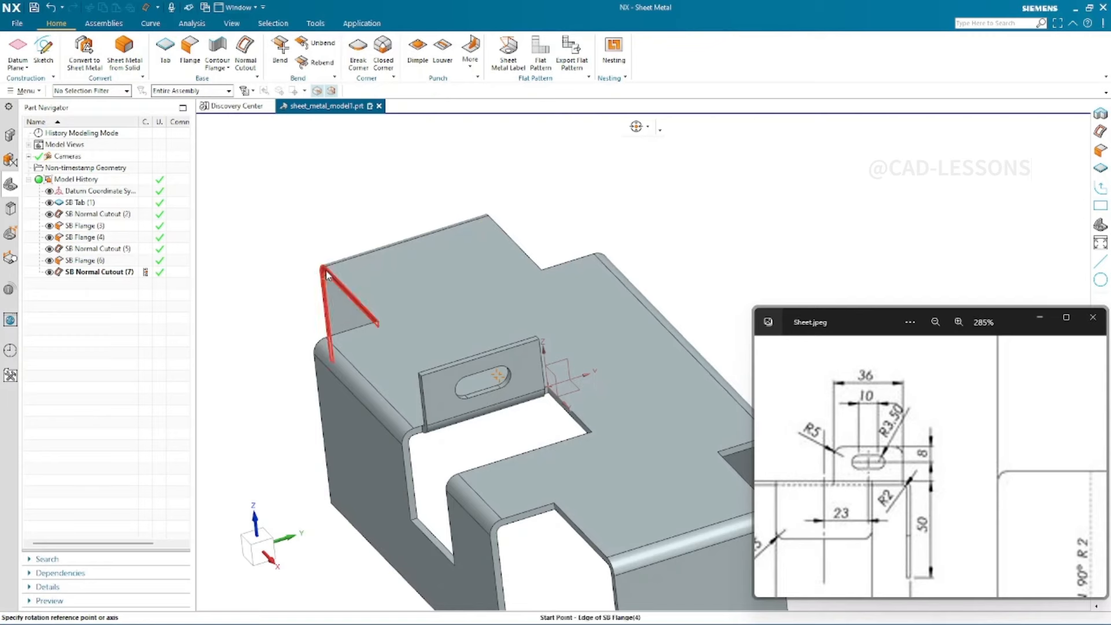
pyautogui.moveTo(326, 274); pyautogui.dragTo(457, 502, button='middle')
pyautogui.scroll(2, 719, 149)
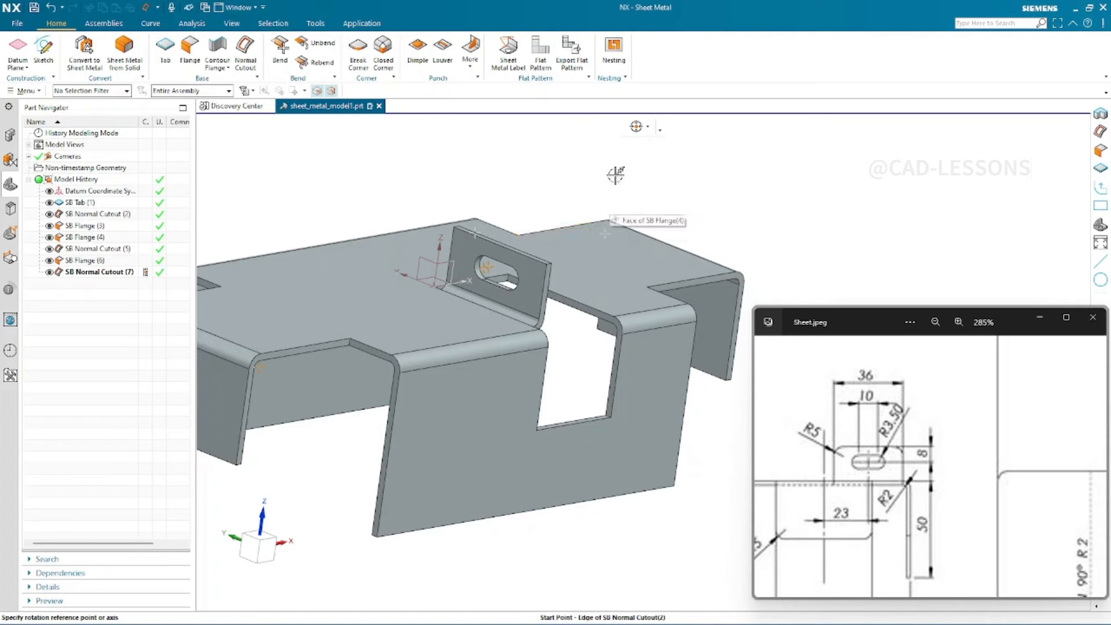
pyautogui.click(608, 220)
pyautogui.moveTo(607, 223); pyautogui.dragTo(791, 242, button='middle')
pyautogui.scroll(-1, 791, 242)
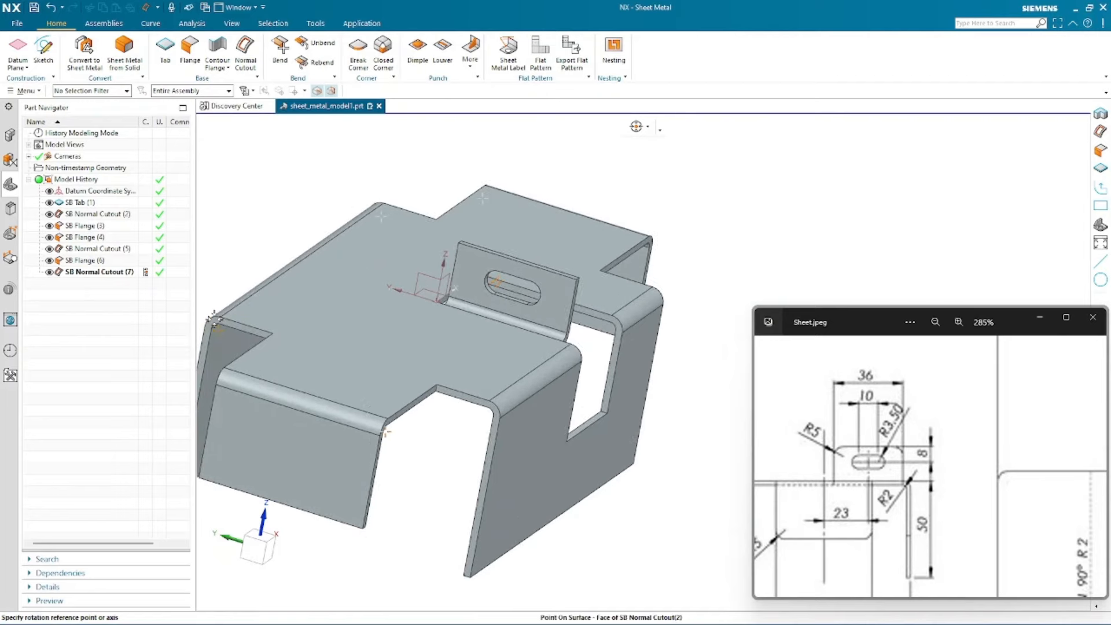
pyautogui.moveTo(214, 318); pyautogui.dragTo(544, 357, button='middle')
pyautogui.scroll(-5, 248, 268)
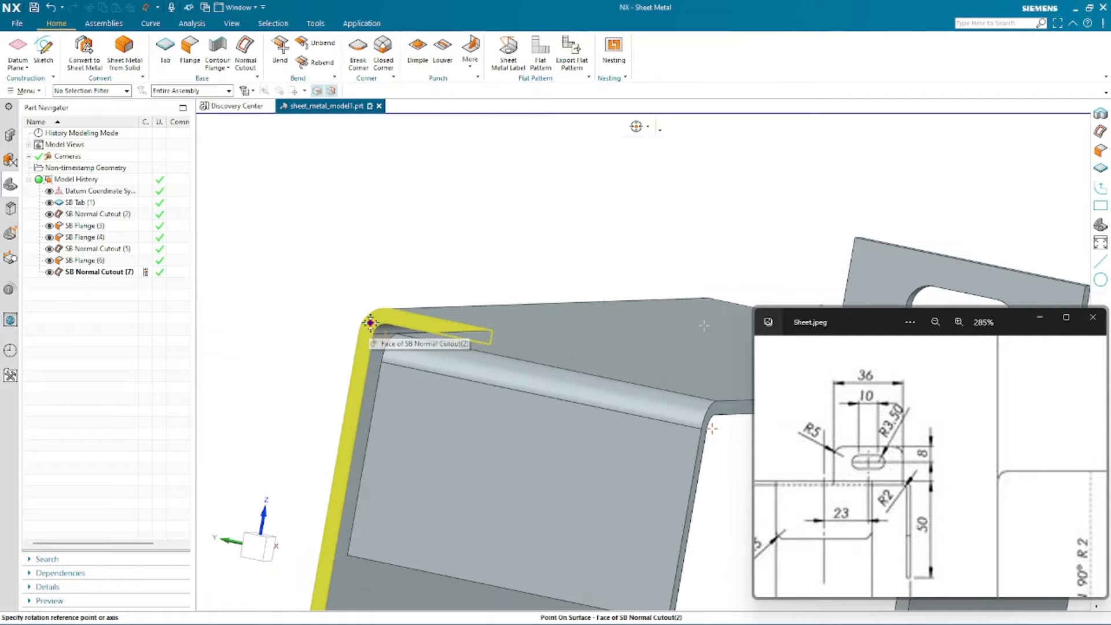
pyautogui.moveTo(370, 322); pyautogui.dragTo(422, 357, button='middle')
pyautogui.scroll(-3, 573, 428)
pyautogui.scroll(-3, 639, 488)
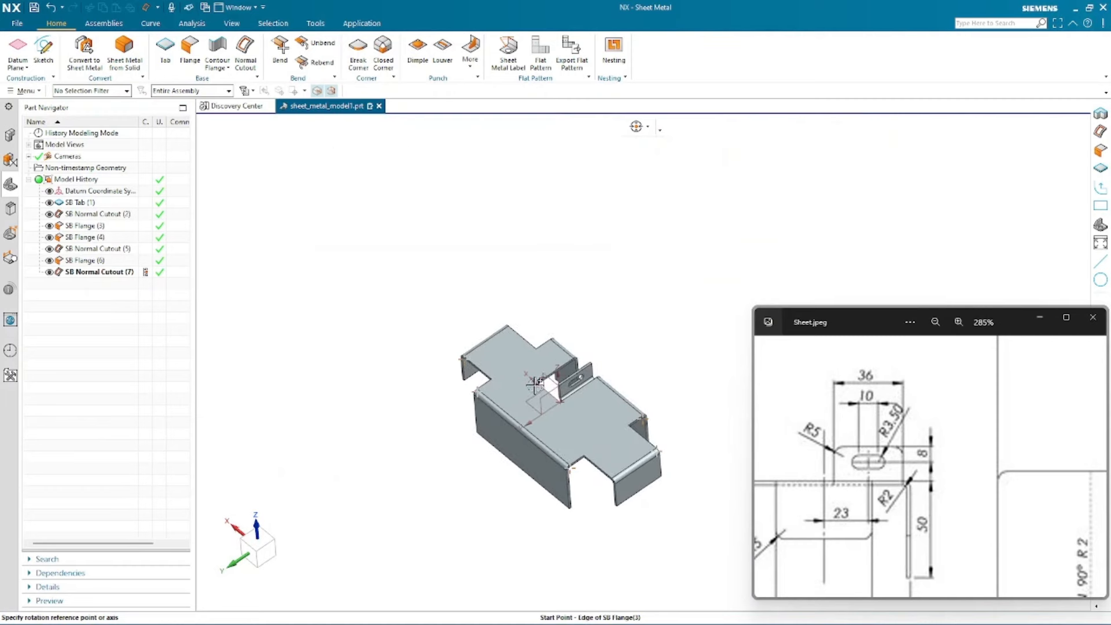
pyautogui.moveTo(498, 268); pyautogui.dragTo(472, 142, button='middle')
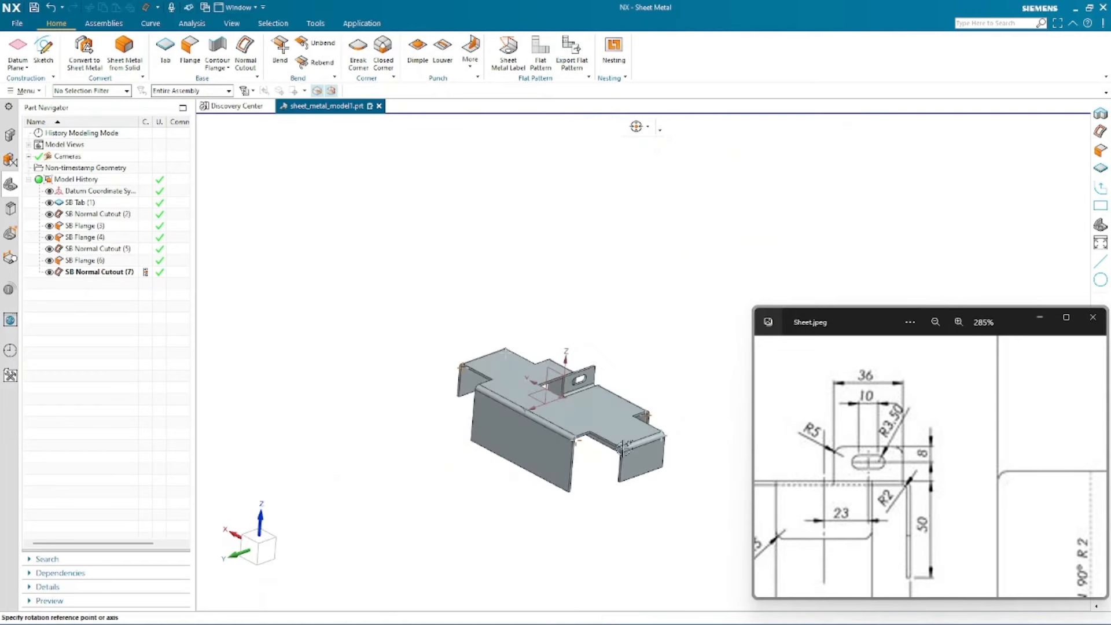
# - Zoom out the reference drawing to view the whole sheet
pyautogui.scroll(2, 654, 473)
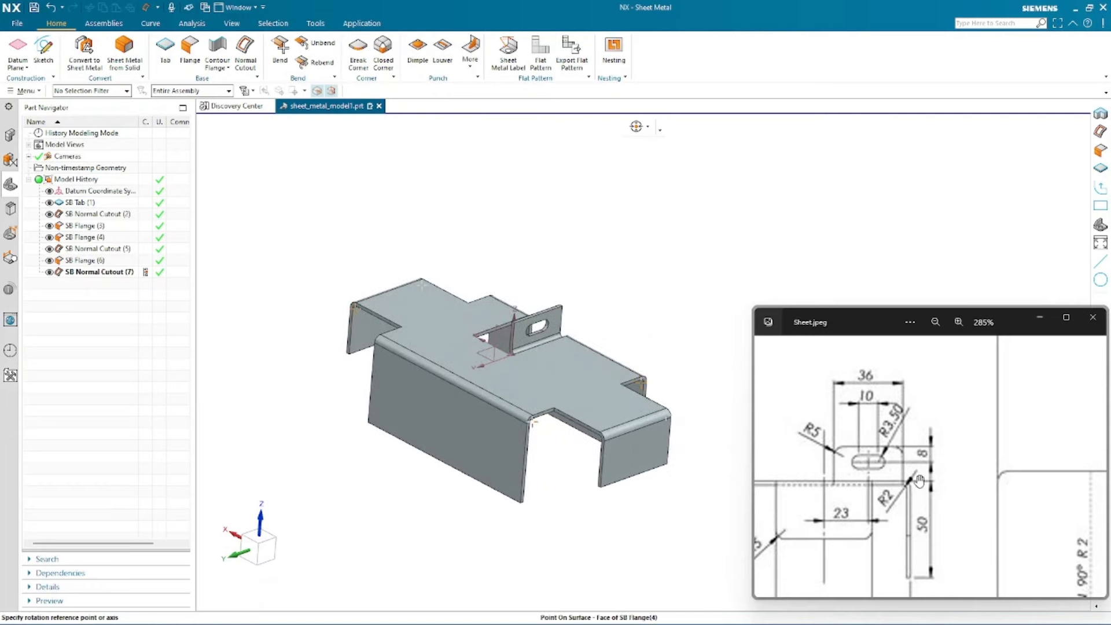
pyautogui.scroll(-4, 920, 481)
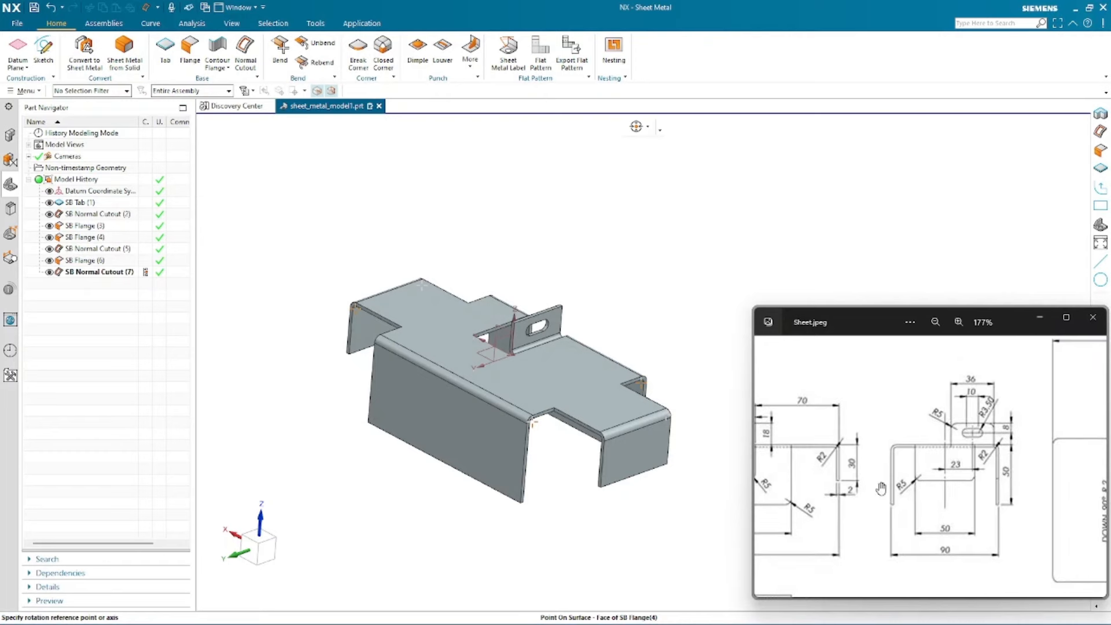
pyautogui.scroll(-4, 815, 540)
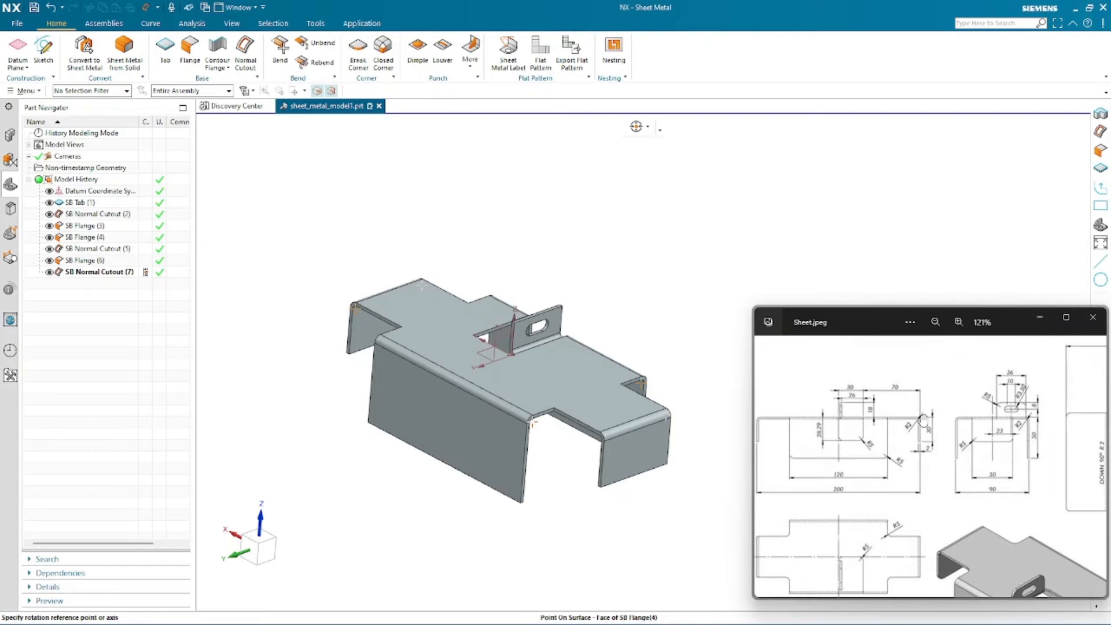
pyautogui.scroll(-2, 924, 418)
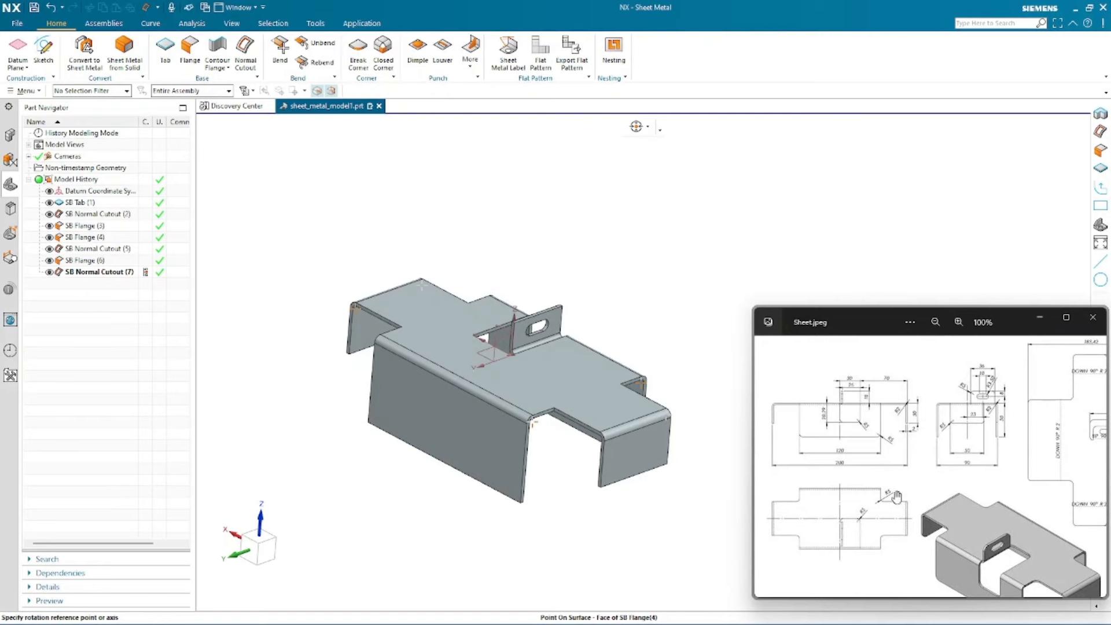
# - Open the Break Corner command and choose the Blend method
pyautogui.click(486, 216)
pyautogui.click(357, 49)
pyautogui.click(340, 212)
pyautogui.click(341, 211)
pyautogui.click(340, 212)
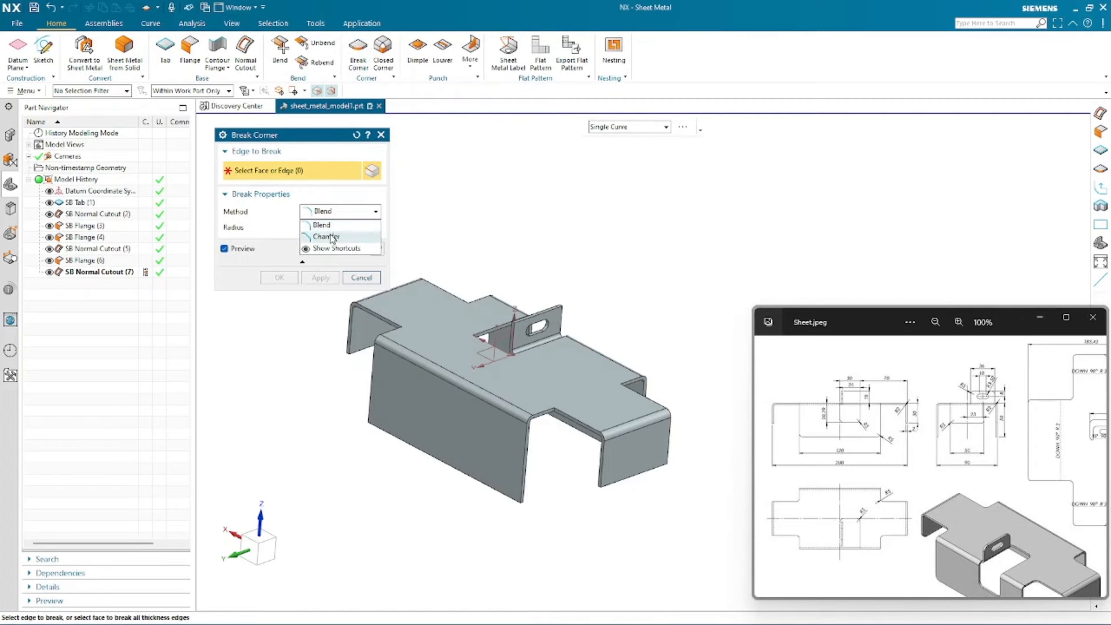
pyautogui.click(346, 213)
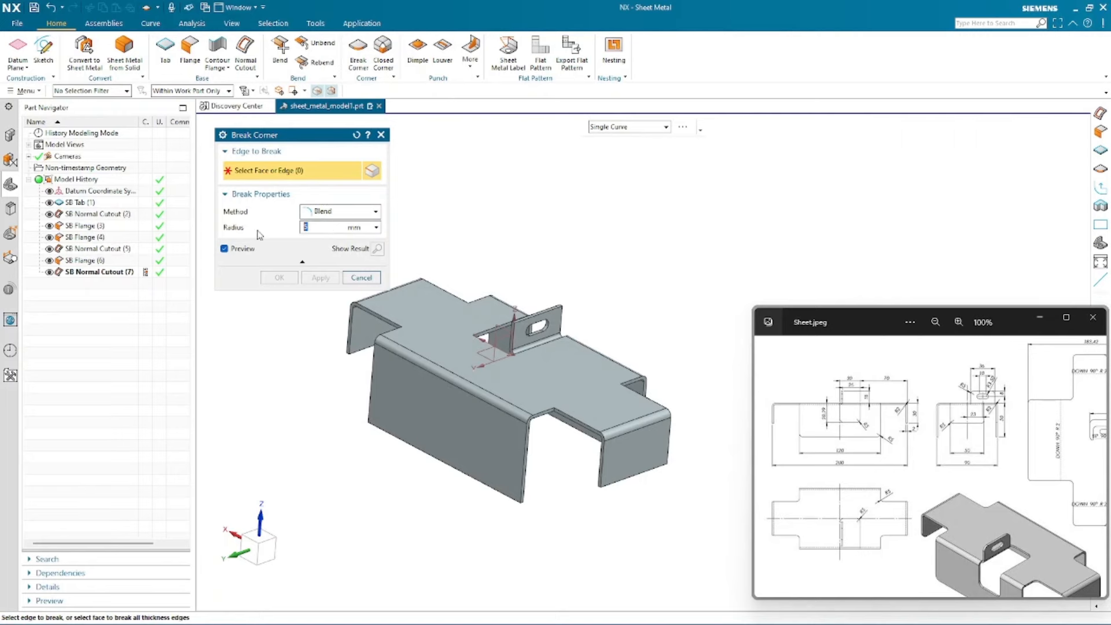
# - From the top view, box-select the four inner corner edges of the top plate for breaking
pyautogui.scroll(-5, 566, 415)
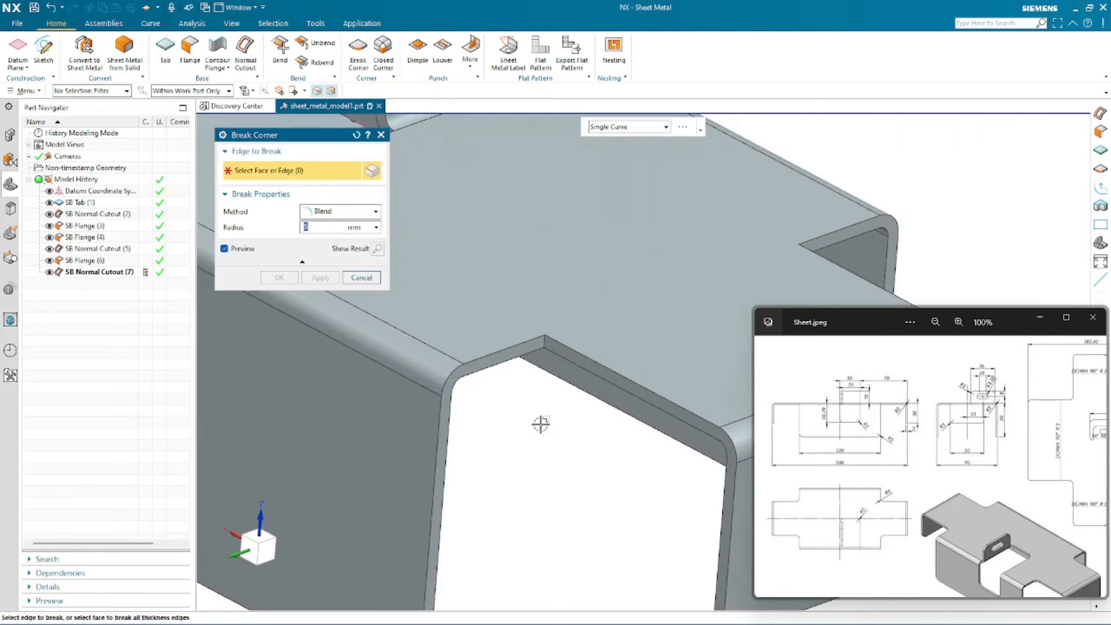
pyautogui.scroll(6, 536, 421)
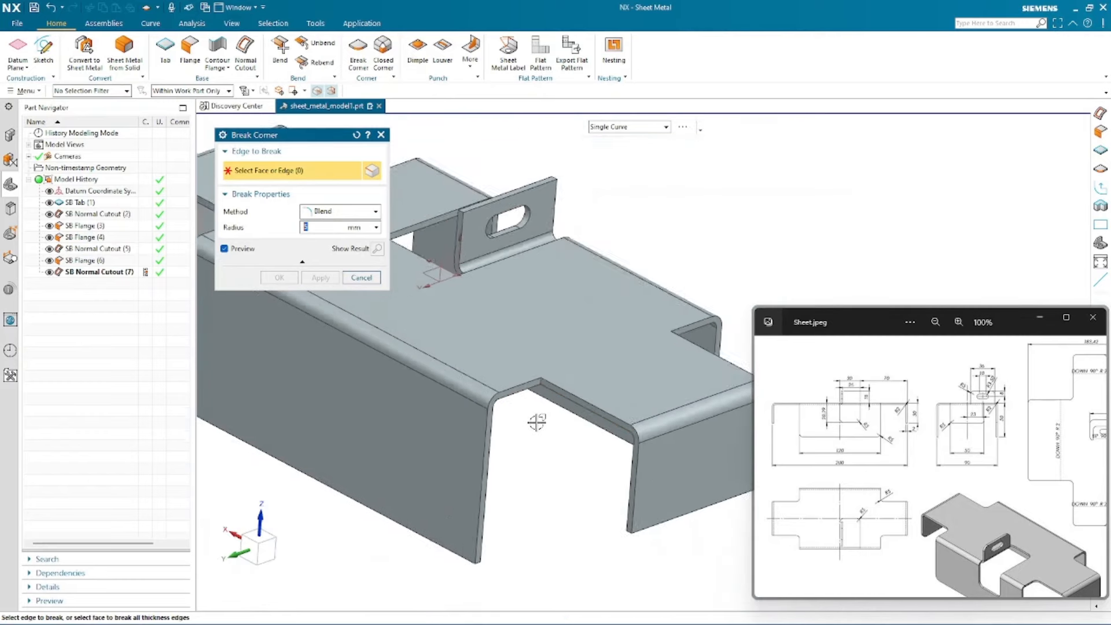
pyautogui.click(263, 535)
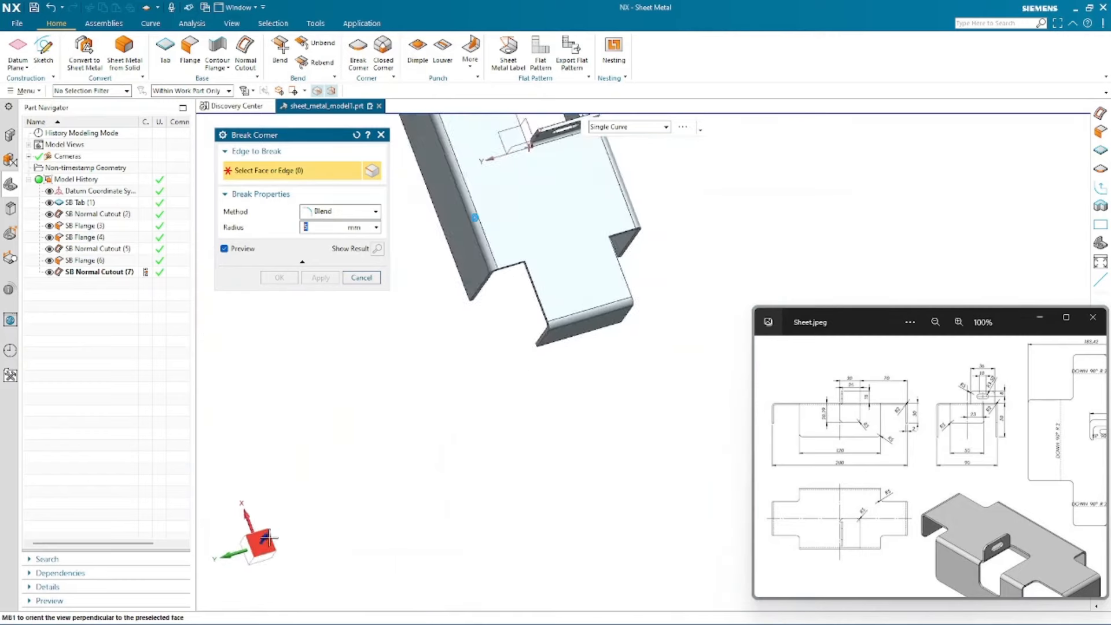
pyautogui.scroll(3, 549, 197)
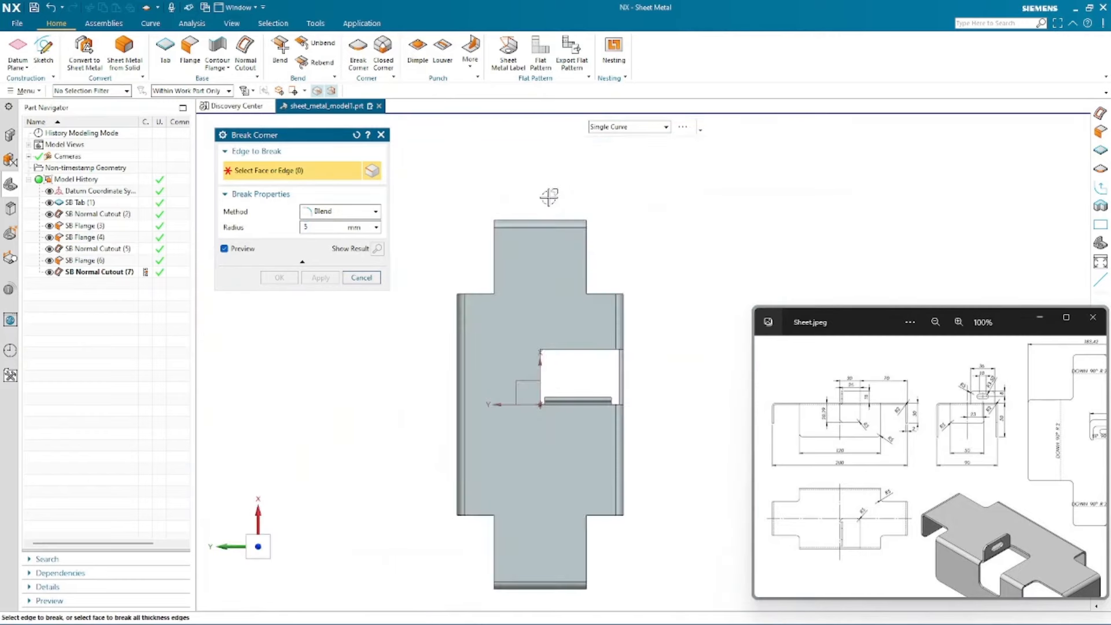
pyautogui.moveTo(476, 269); pyautogui.dragTo(600, 314)
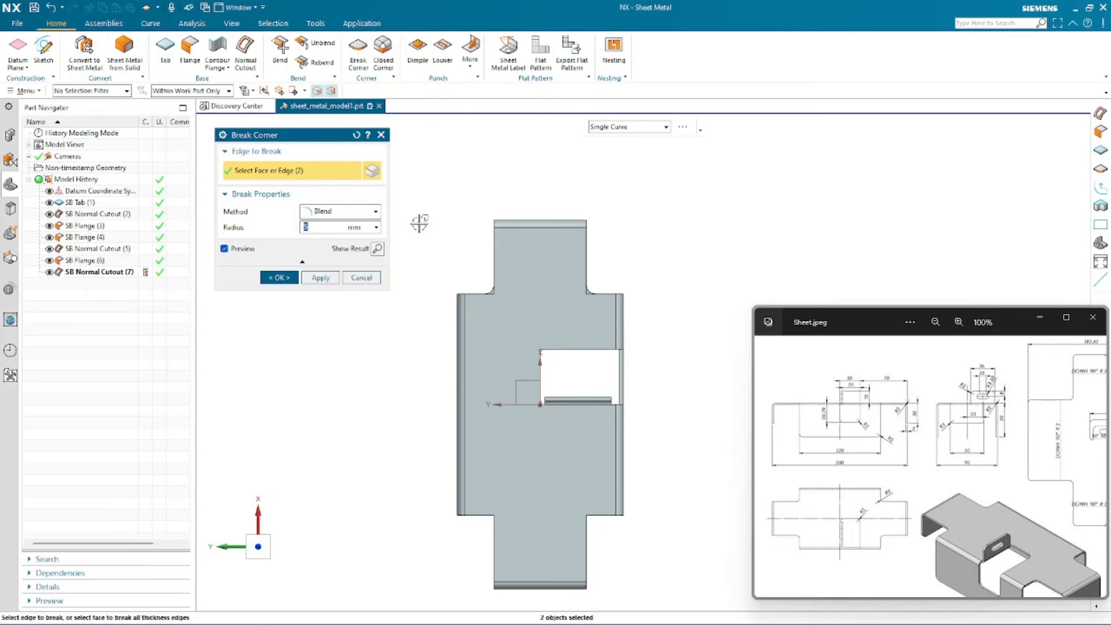
pyautogui.scroll(-2, 483, 183)
pyautogui.scroll(4, 479, 427)
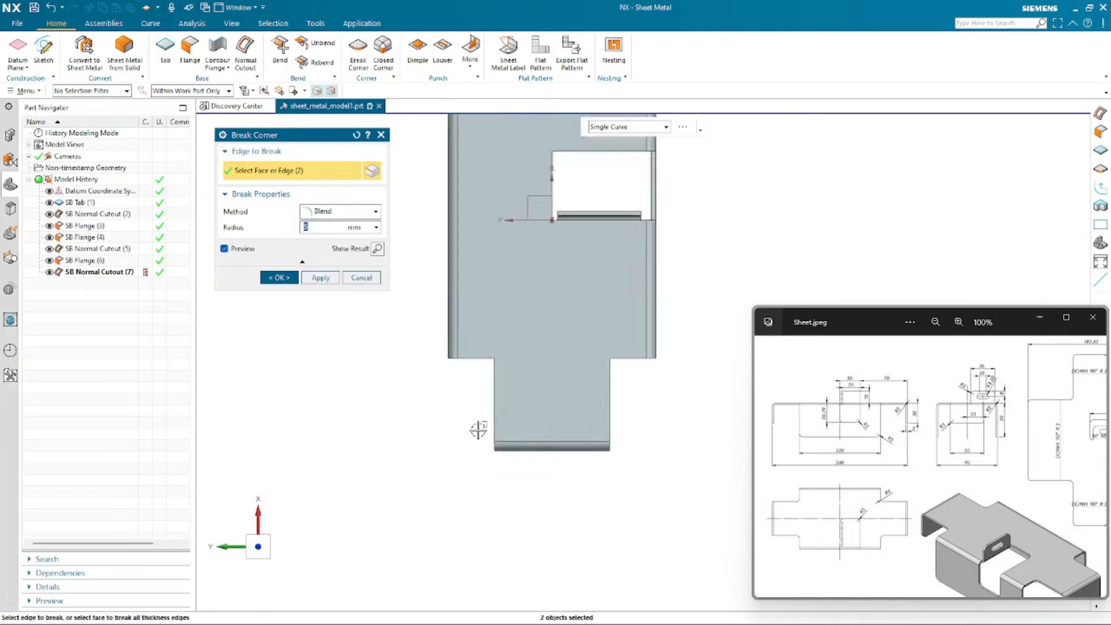
pyautogui.moveTo(475, 308); pyautogui.dragTo(665, 377)
# - Add the inner corner edges of the front flange and raised tab to the Break Corner selection, with a 5 mm blend radius
pyautogui.scroll(-2, 413, 517)
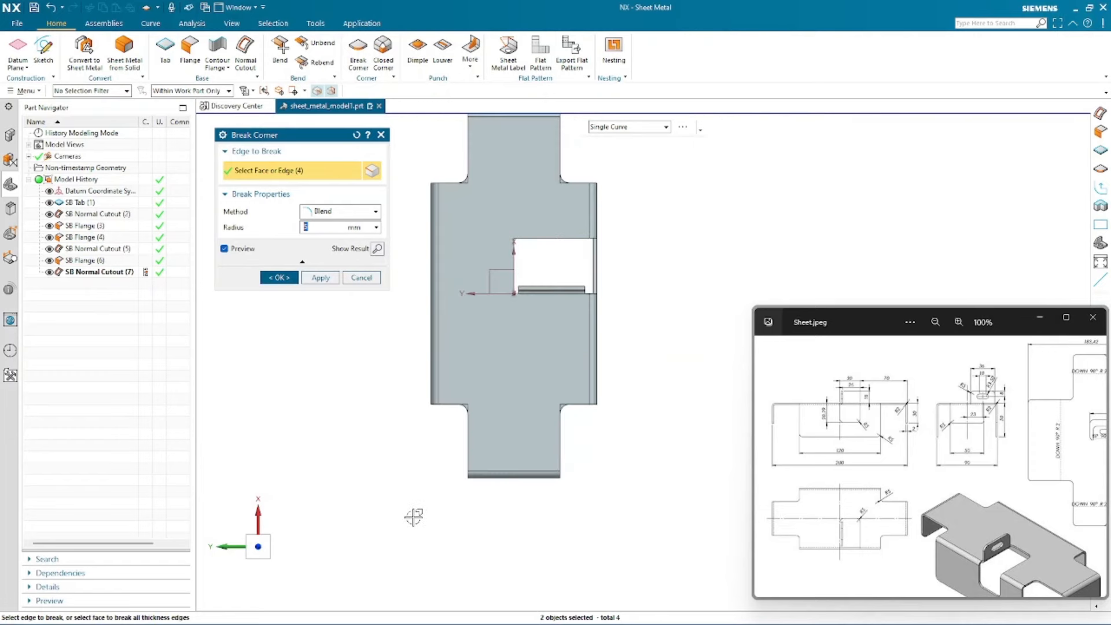
pyautogui.moveTo(641, 535); pyautogui.dragTo(607, 289, button='middle')
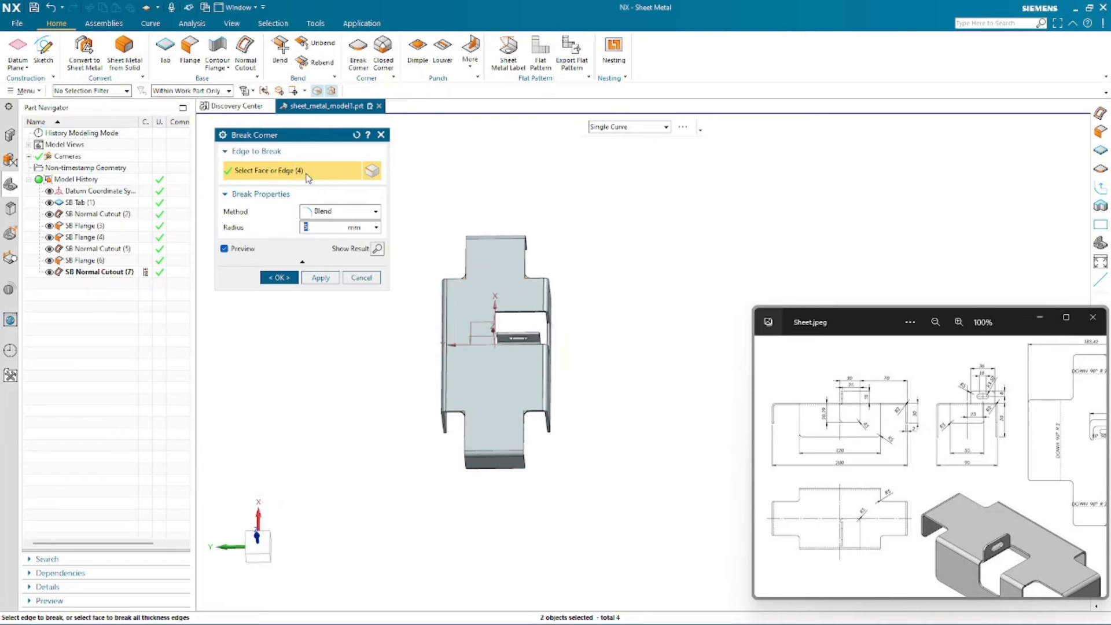
pyautogui.scroll(3, 454, 261)
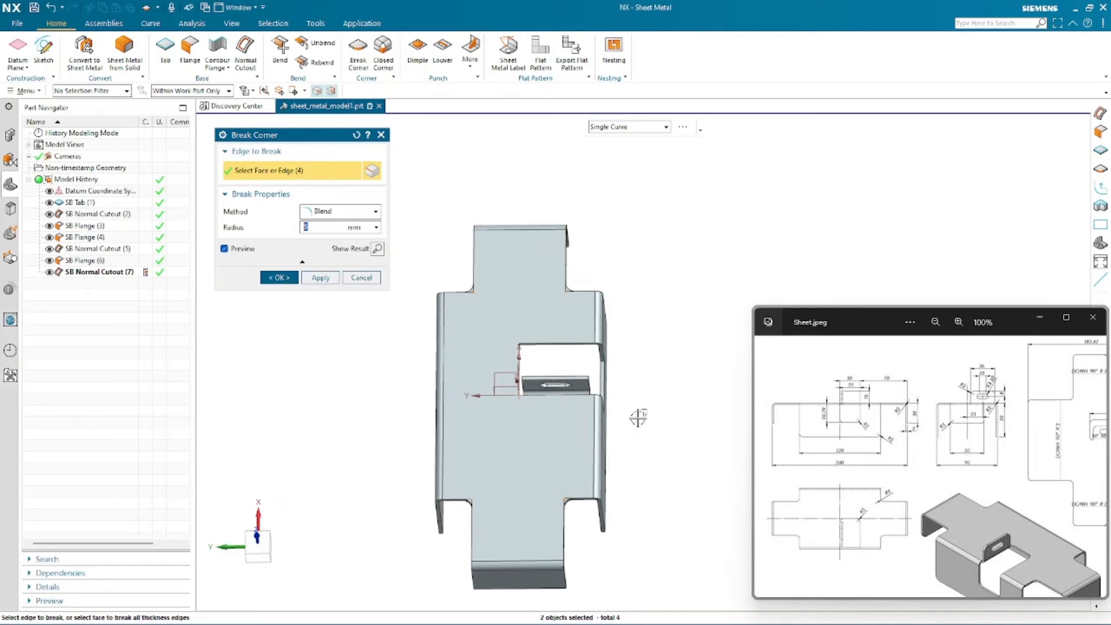
pyautogui.scroll(3, 612, 392)
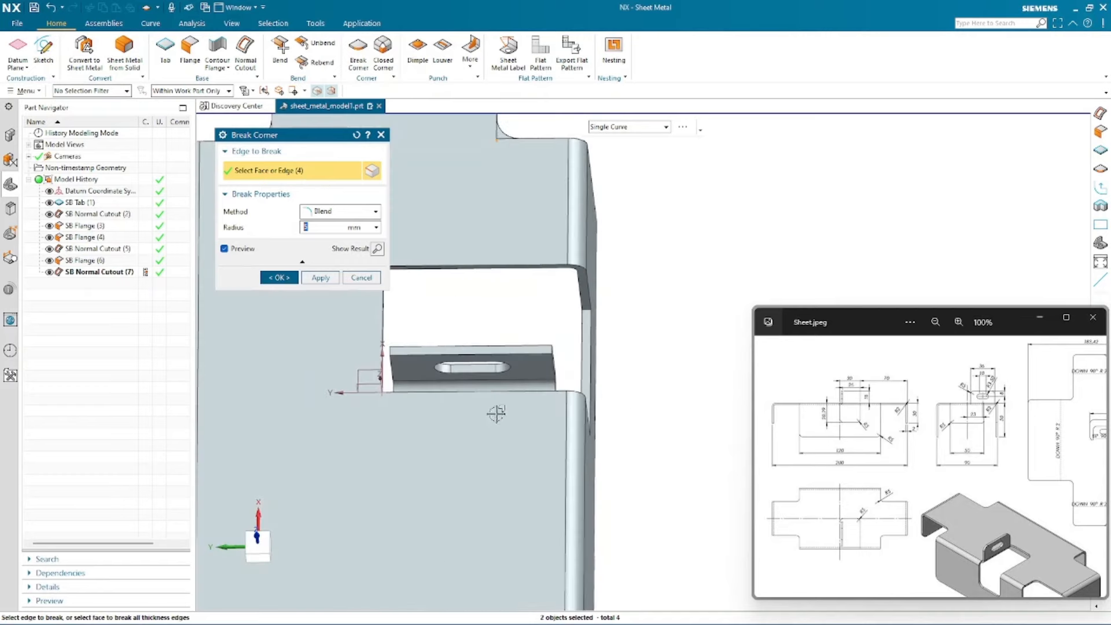
pyautogui.scroll(-5, 686, 415)
pyautogui.click(257, 558)
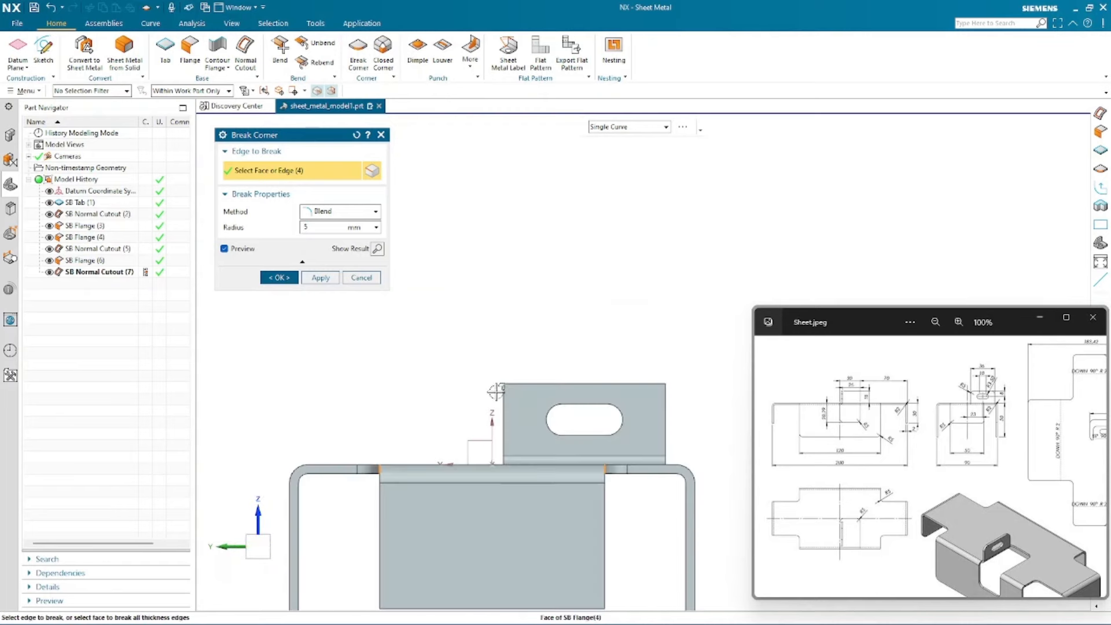
pyautogui.click(496, 390)
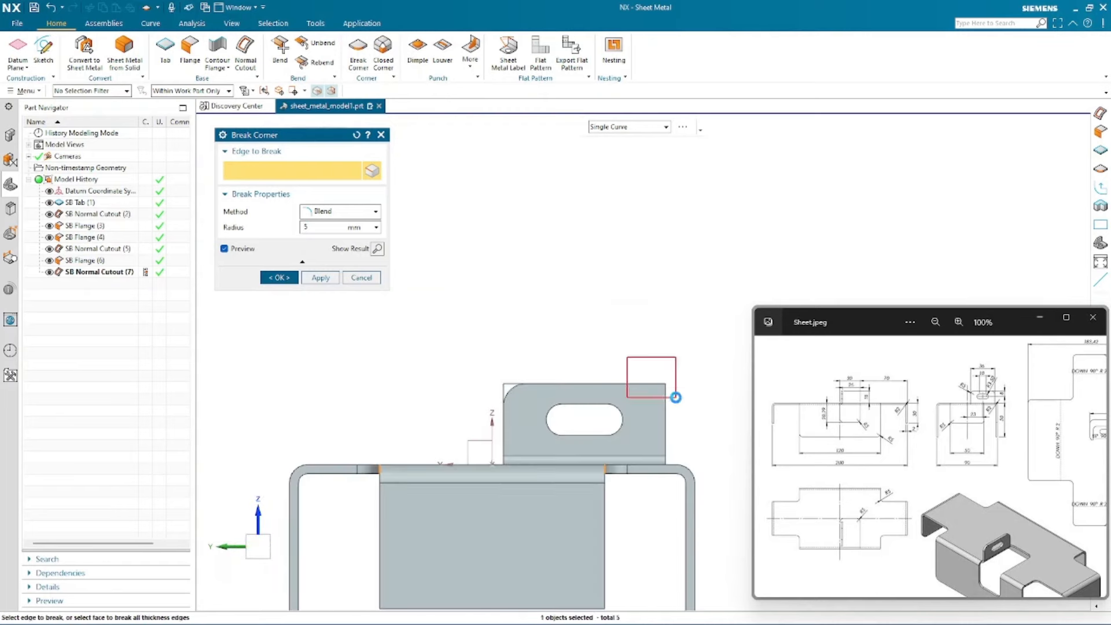
pyautogui.click(674, 397)
pyautogui.scroll(-2, 509, 440)
pyautogui.scroll(2, 506, 487)
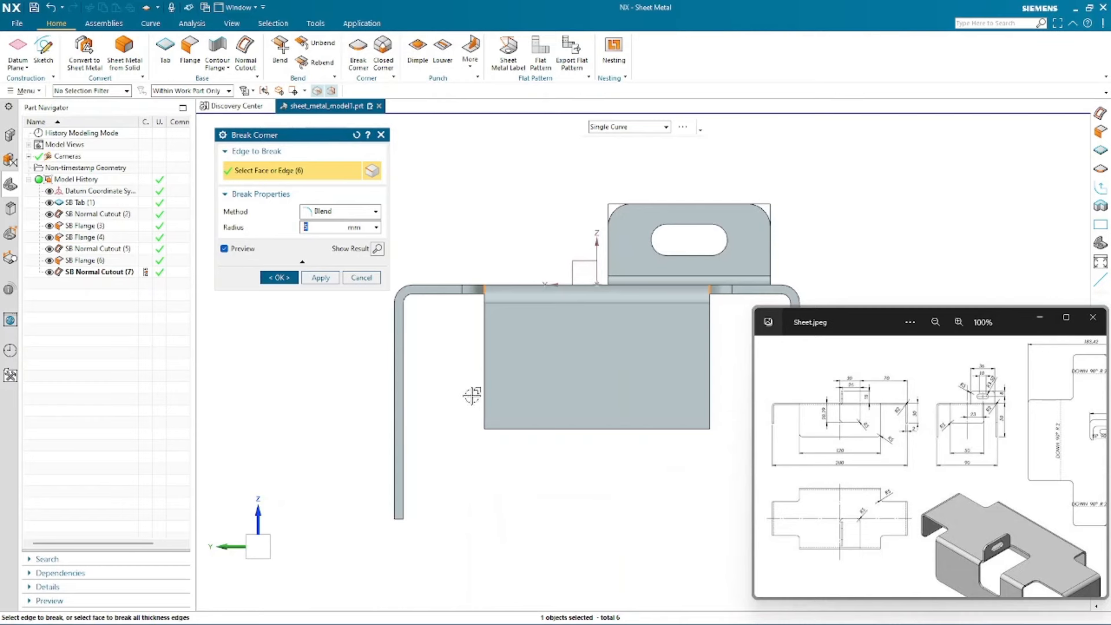
pyautogui.click(484, 428)
pyautogui.scroll(-2, 421, 436)
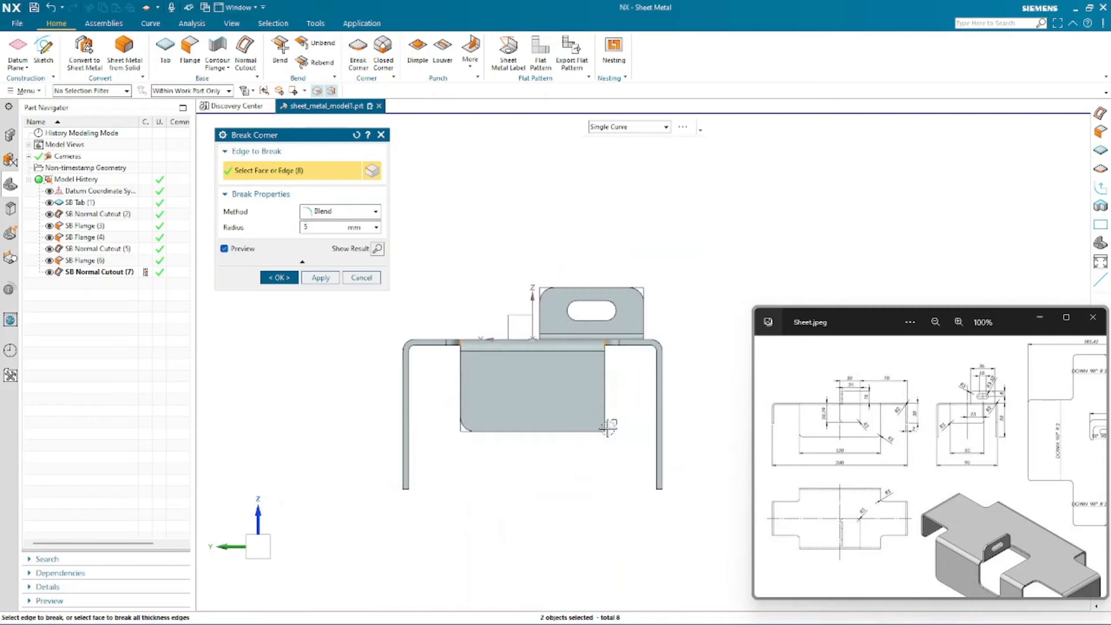
pyautogui.click(589, 420)
pyautogui.scroll(-3, 526, 478)
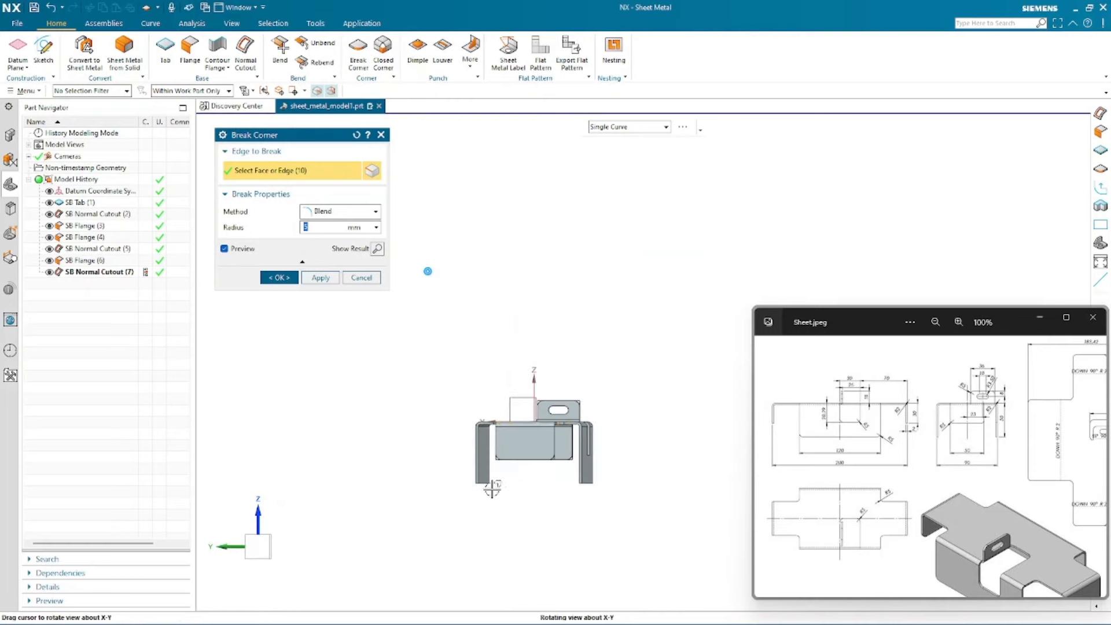
# - Add the corner edges at the ends of the side flanges and the base plate to the break corner selection
pyautogui.moveTo(500, 489); pyautogui.dragTo(443, 494, button='middle')
pyautogui.click(262, 548)
pyautogui.scroll(4, 439, 509)
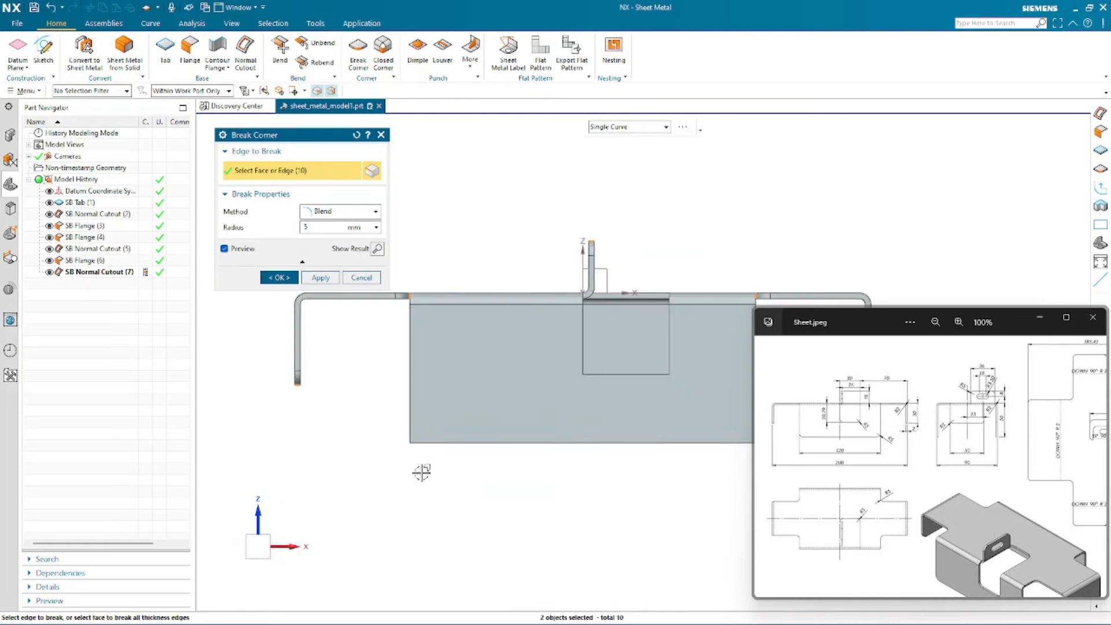
pyautogui.moveTo(379, 408); pyautogui.dragTo(444, 476)
pyautogui.scroll(-2, 305, 448)
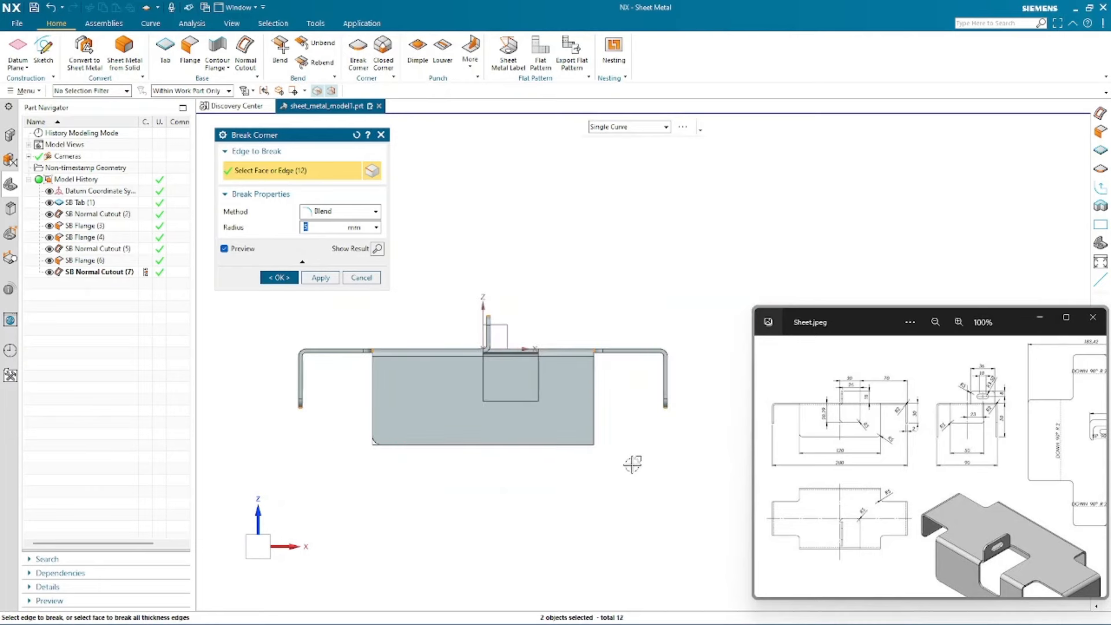
pyautogui.moveTo(630, 463); pyautogui.dragTo(574, 429)
pyautogui.moveTo(586, 468); pyautogui.dragTo(584, 466)
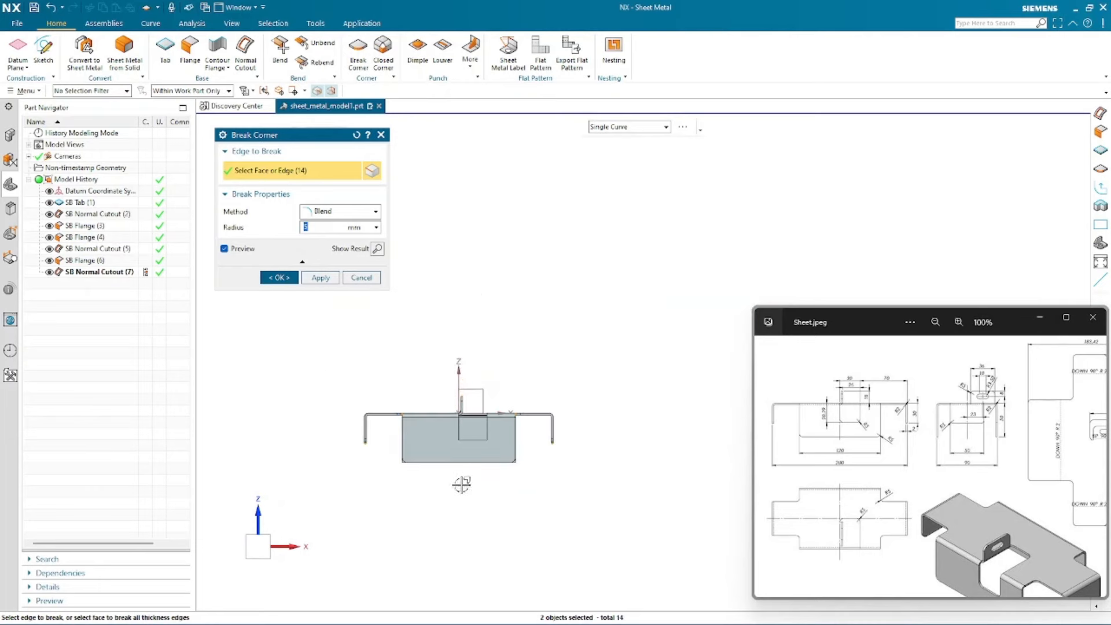
pyautogui.moveTo(458, 485); pyautogui.dragTo(491, 531, button='middle')
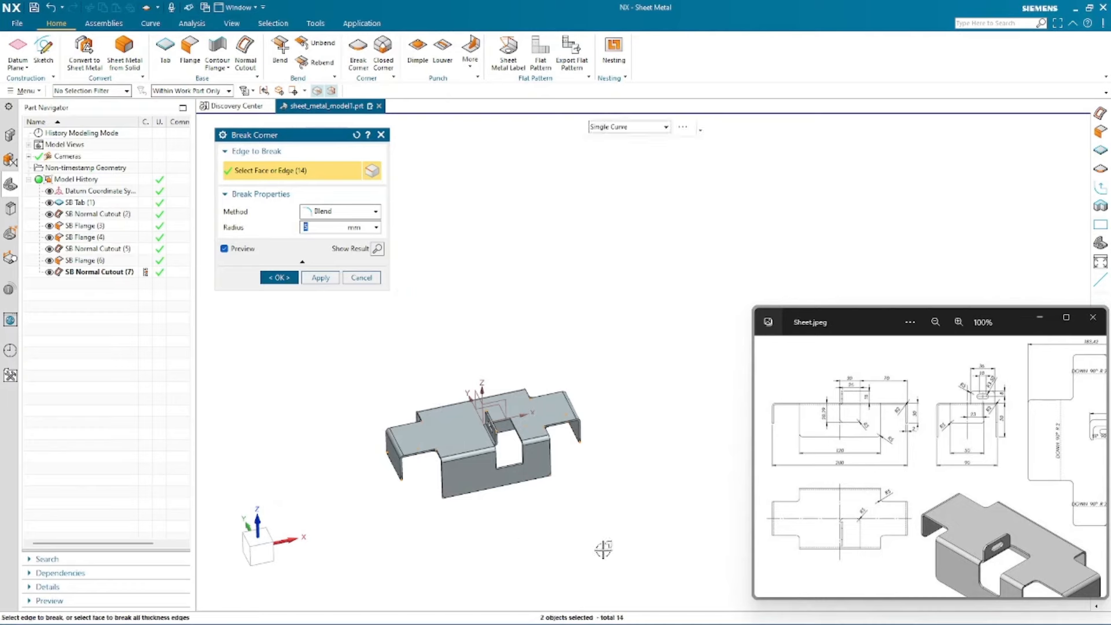
pyautogui.scroll(5, 529, 461)
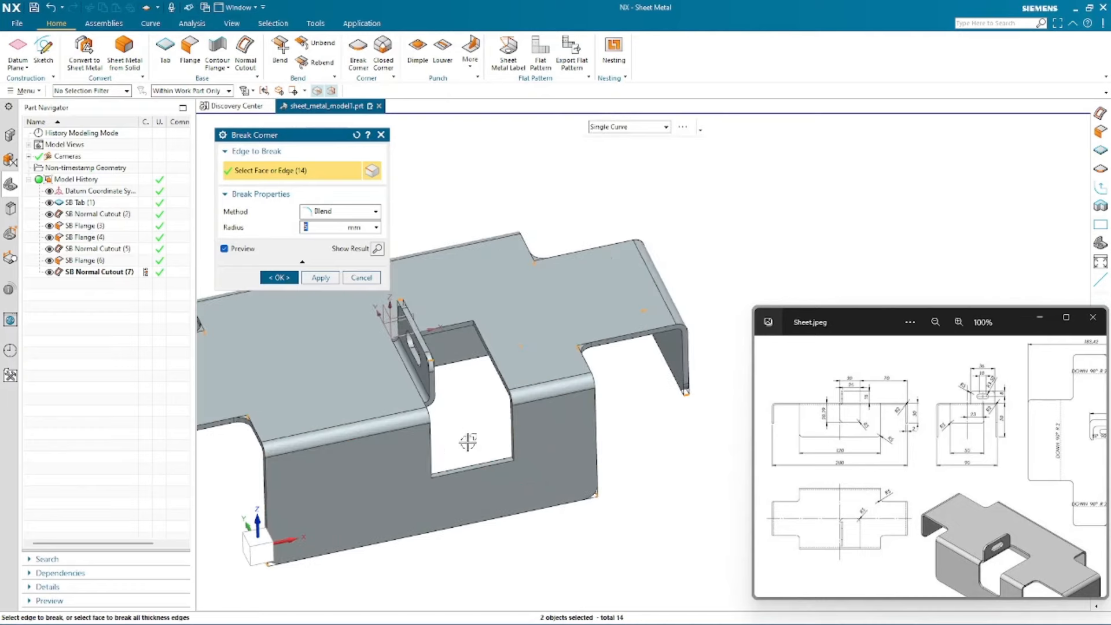
pyautogui.click(256, 552)
pyautogui.scroll(3, 272, 363)
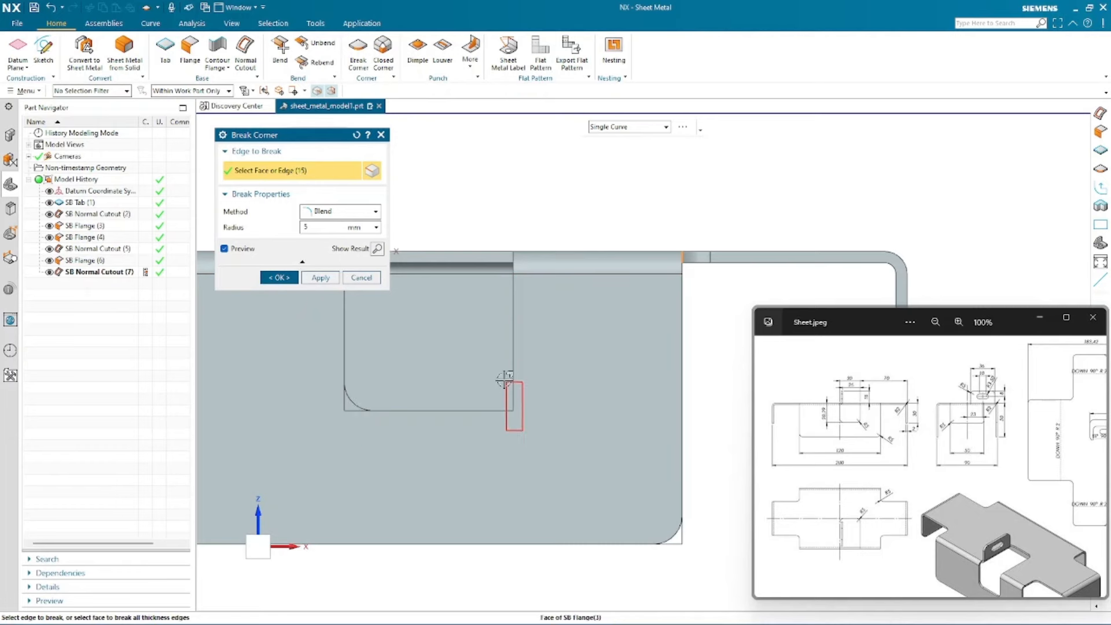
pyautogui.moveTo(537, 263); pyautogui.dragTo(580, 427, button='middle')
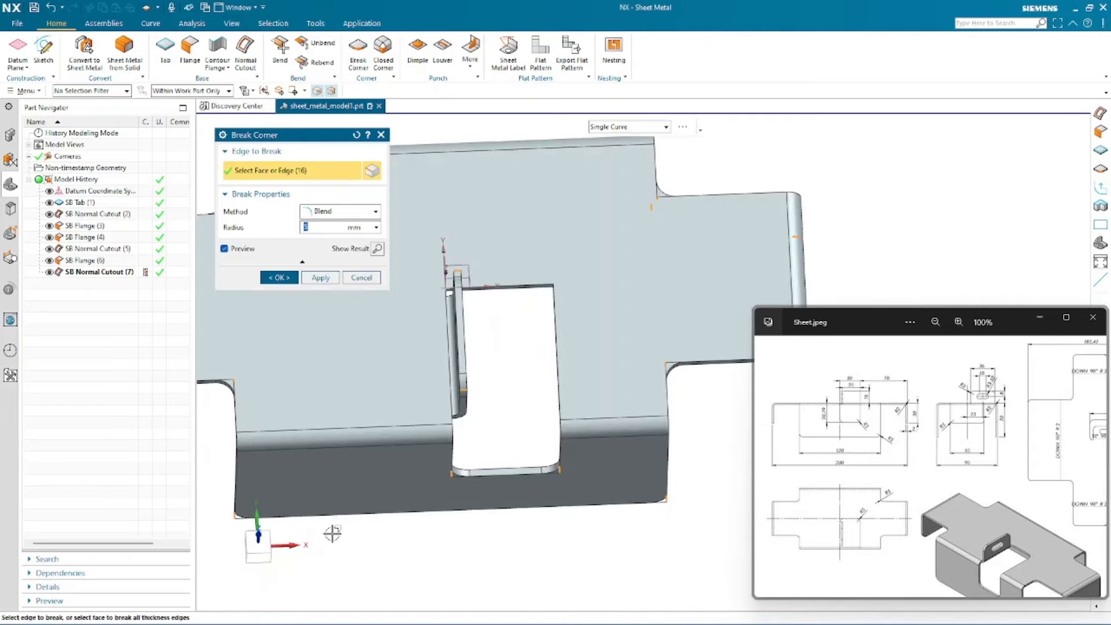
# - Add the corner edges around the central cutout opening and apply the 5 mm blend break corner
pyautogui.click(261, 554)
pyautogui.moveTo(346, 519); pyautogui.dragTo(351, 595, button='middle')
pyautogui.click(261, 553)
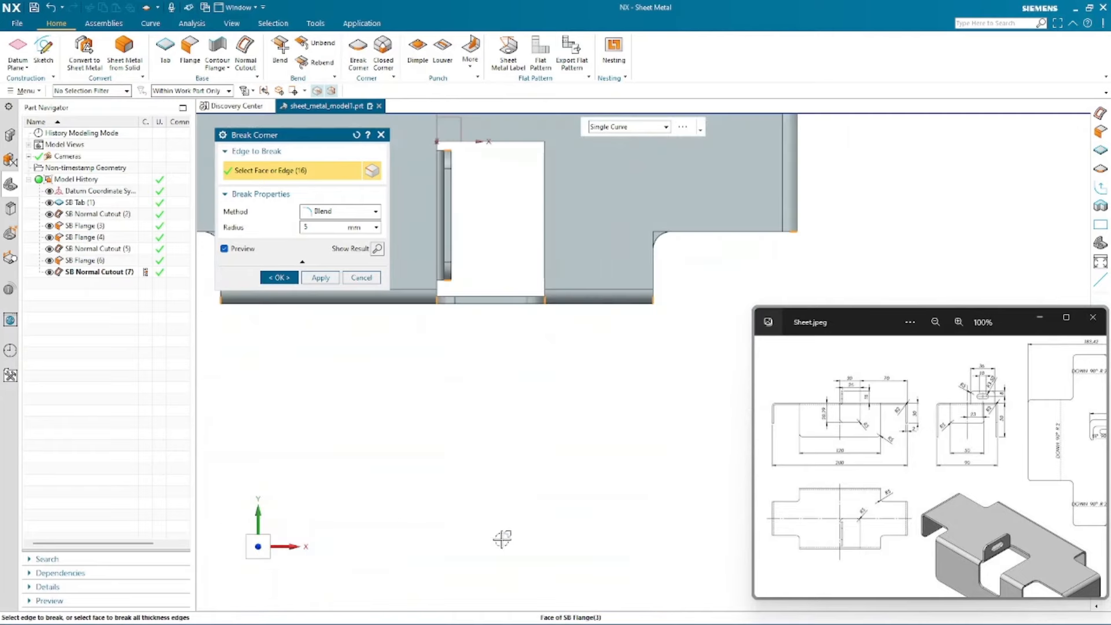
pyautogui.scroll(4, 557, 348)
pyautogui.moveTo(641, 401); pyautogui.dragTo(563, 346)
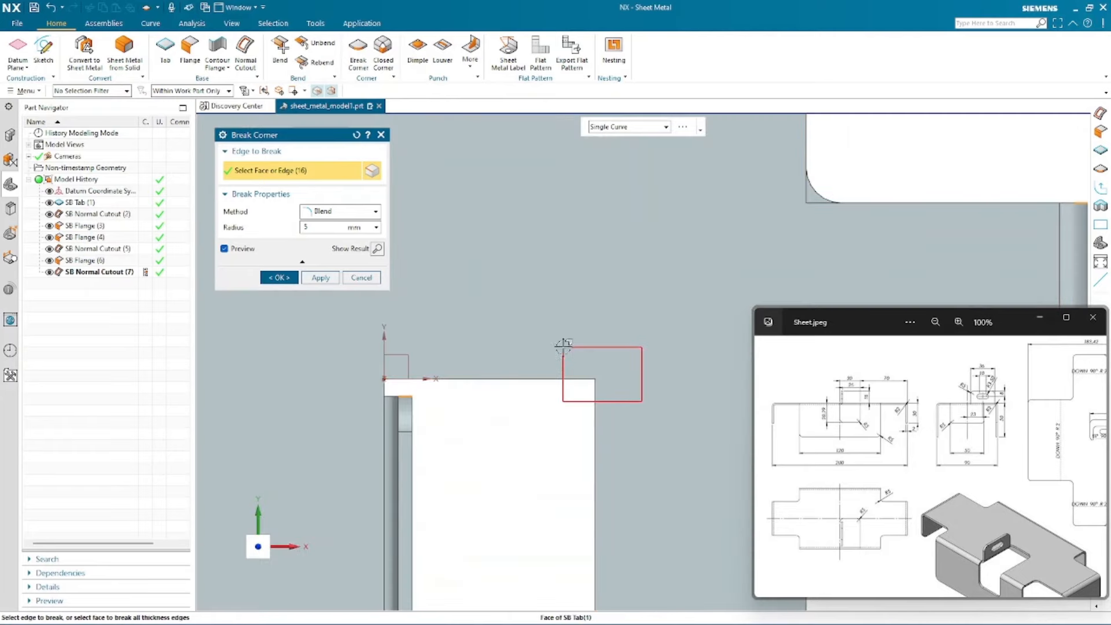
pyautogui.scroll(5, 339, 382)
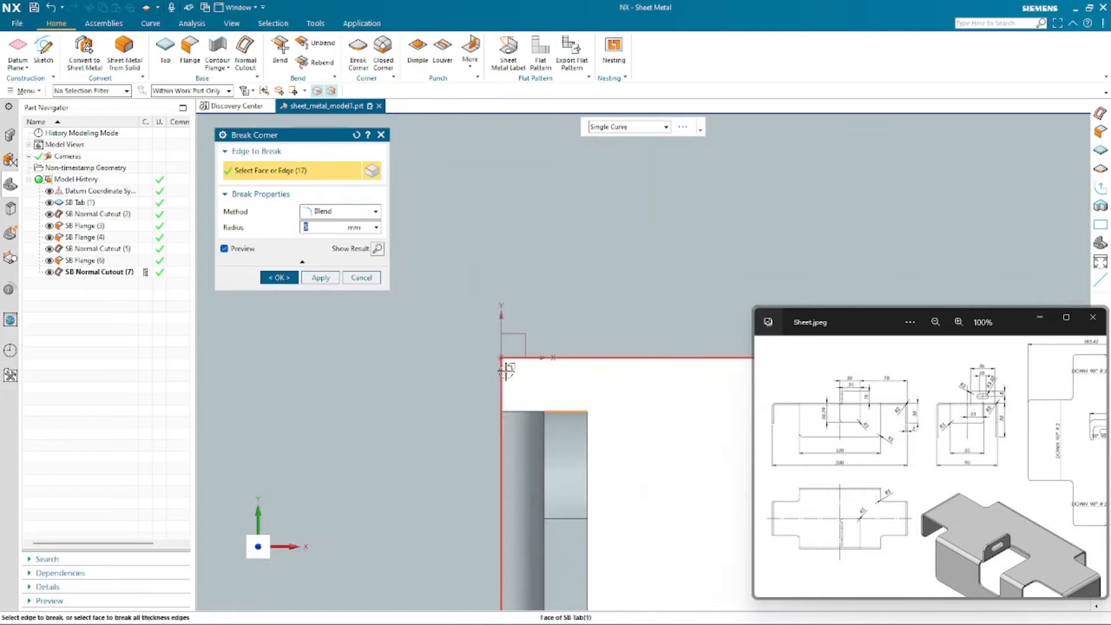
pyautogui.scroll(4, 483, 359)
pyautogui.moveTo(565, 391); pyautogui.dragTo(509, 310)
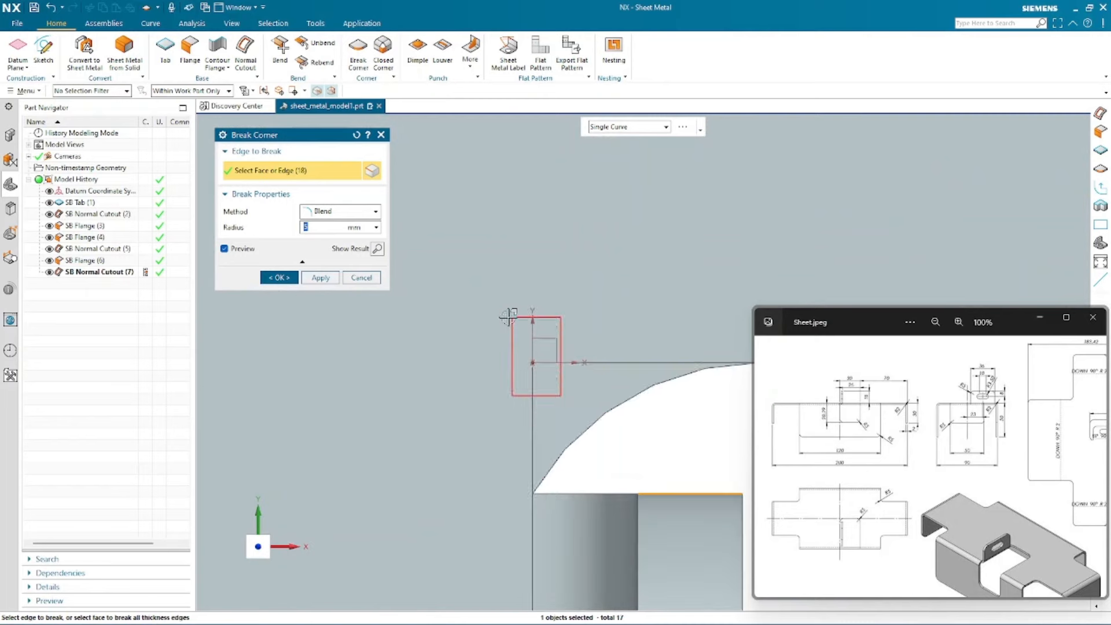
pyautogui.scroll(-1, 336, 366)
pyautogui.scroll(-2, 336, 366)
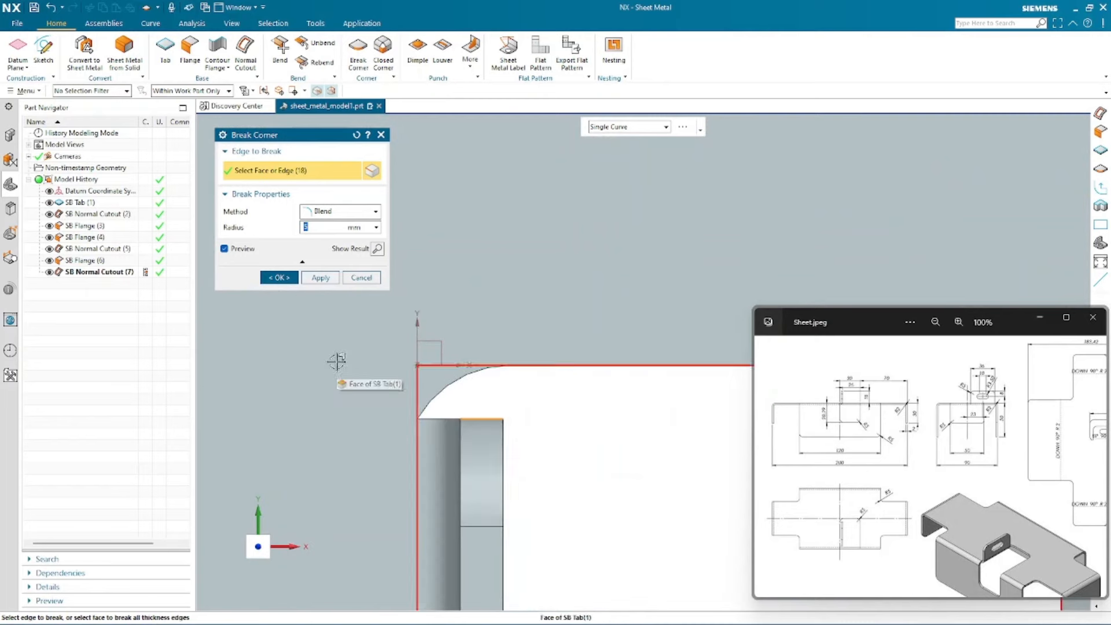
pyautogui.keyDown('shift'); pyautogui.moveTo(466, 397); pyautogui.dragTo(384, 324); pyautogui.keyUp('shift')
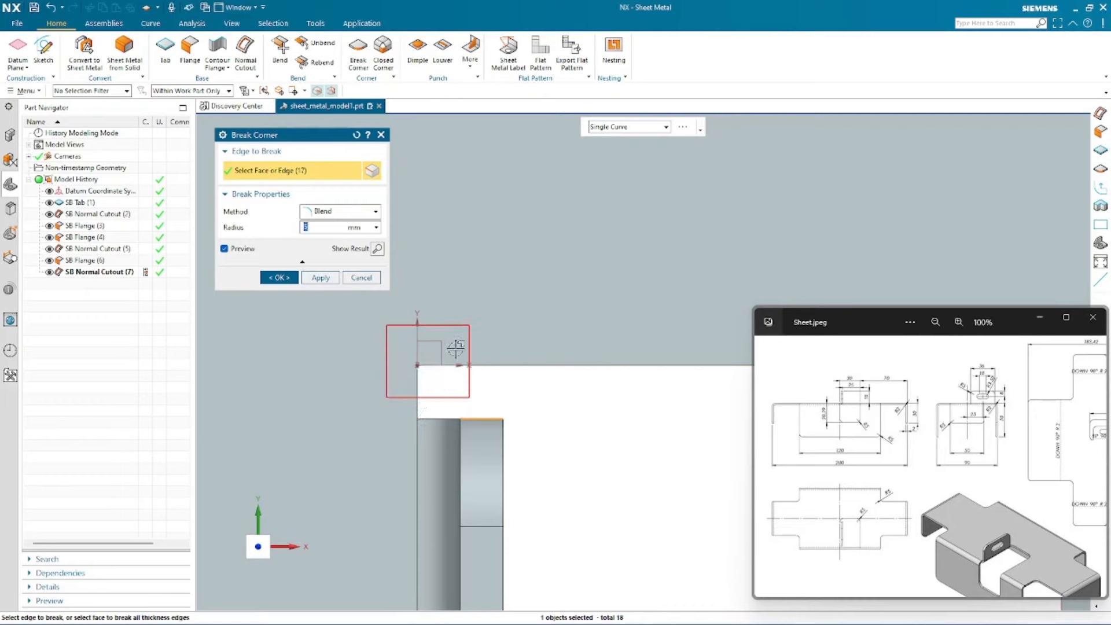
pyautogui.scroll(-2, 411, 255)
pyautogui.scroll(-2, 464, 297)
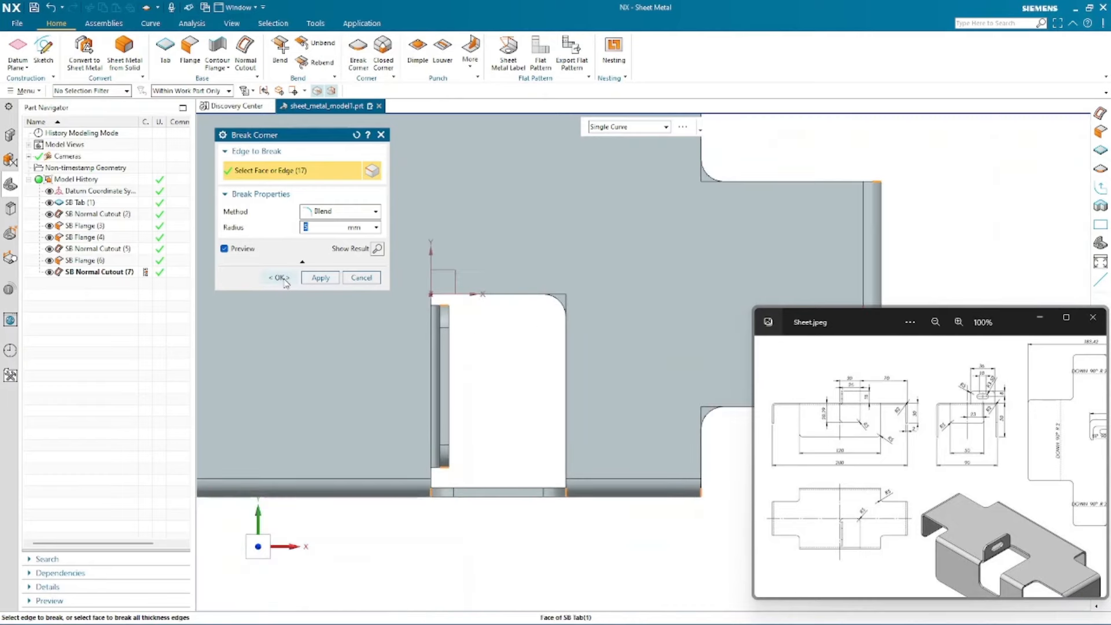
pyautogui.middleClick(366, 332)
# - Orbit and zoom around the bracket, setting a rotation reference point, to inspect the blended corners
pyautogui.scroll(-4, 530, 345)
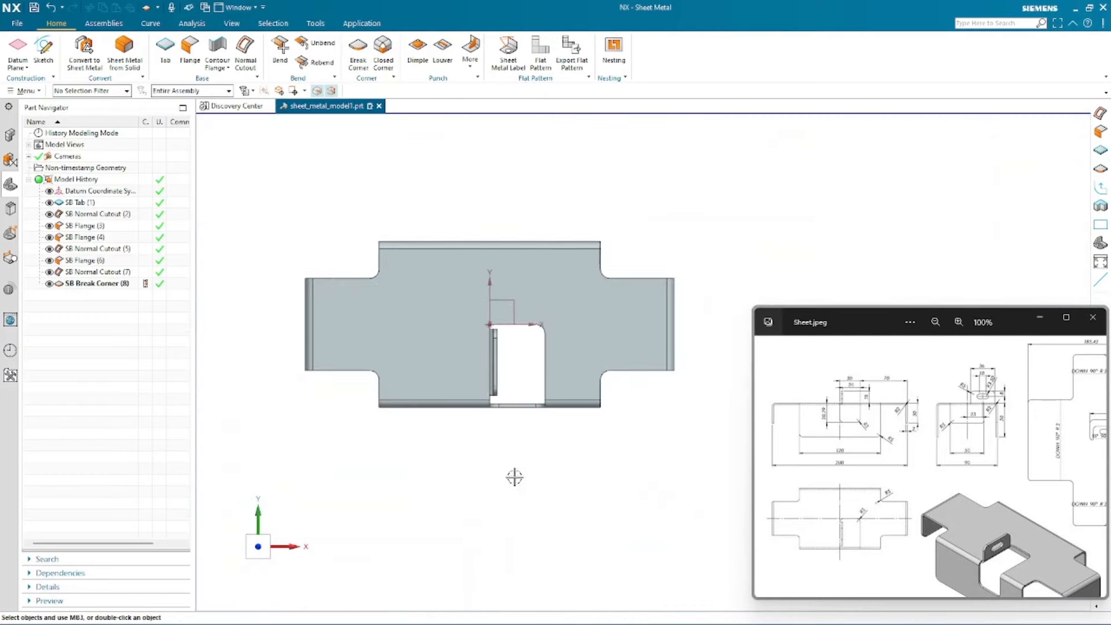
pyautogui.moveTo(514, 476); pyautogui.dragTo(495, 407, button='middle')
pyautogui.scroll(-2, 548, 387)
pyautogui.scroll(3, 504, 497)
pyautogui.moveTo(469, 571); pyautogui.dragTo(518, 311, button='middle')
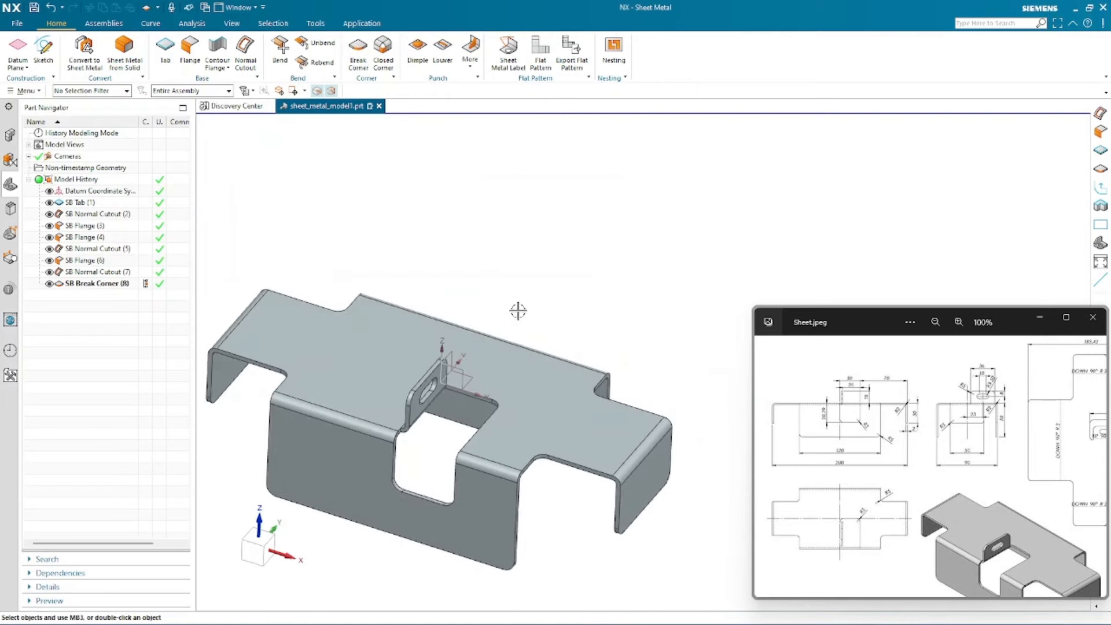
pyautogui.rightClick(520, 260)
pyautogui.click(535, 454)
pyautogui.click(441, 383)
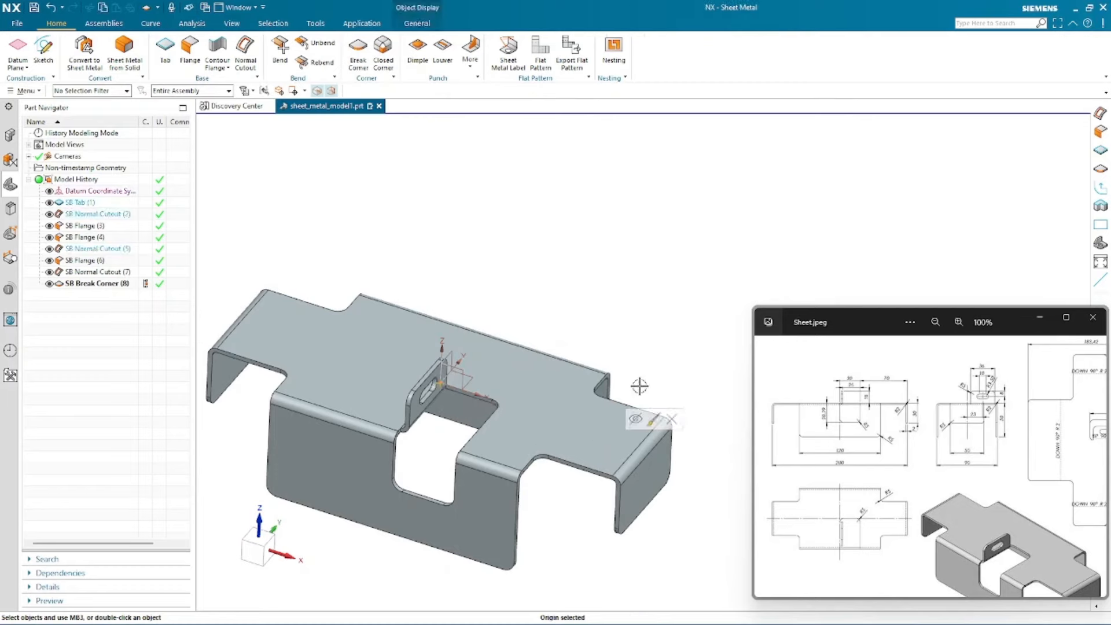
pyautogui.moveTo(582, 278); pyautogui.dragTo(553, 269, button='middle')
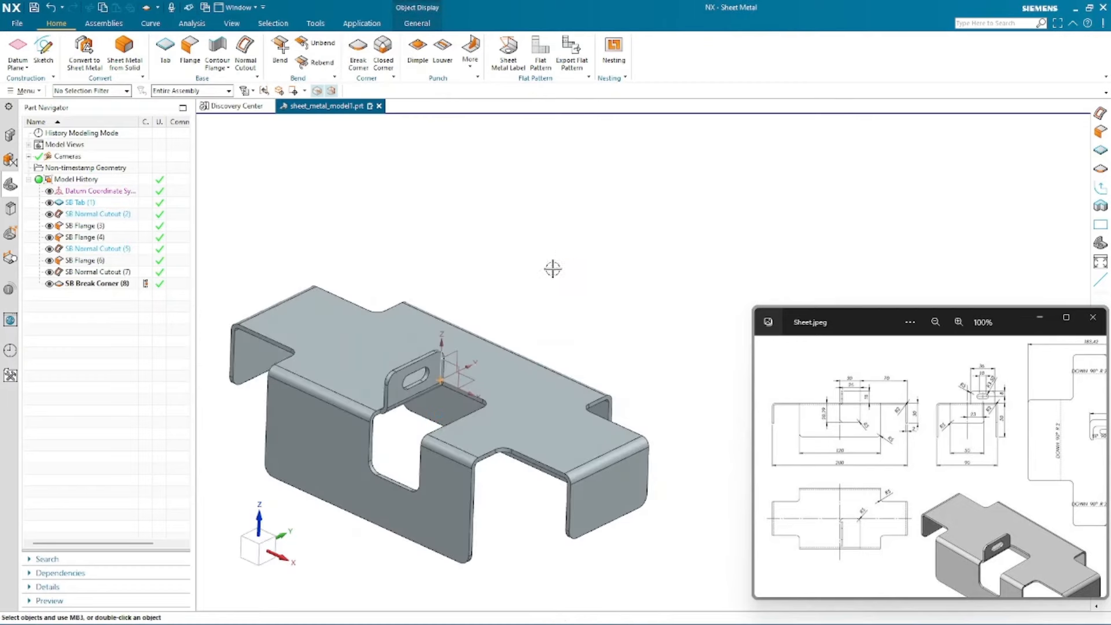
pyautogui.rightClick(552, 269)
pyautogui.click(579, 461)
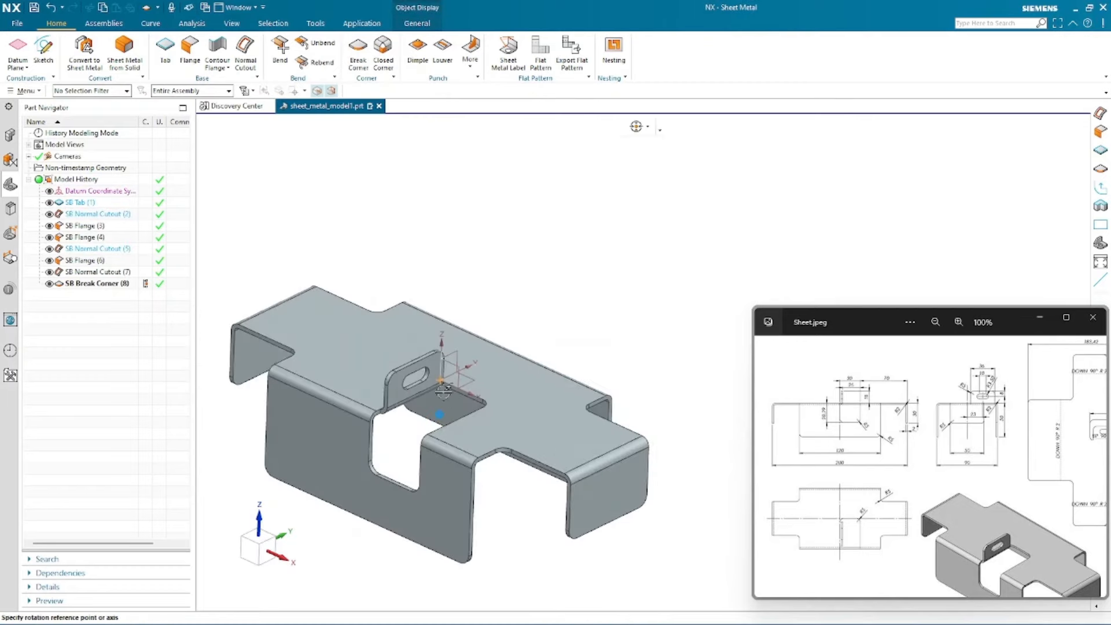
pyautogui.click(440, 382)
pyautogui.moveTo(595, 330); pyautogui.dragTo(558, 272, button='middle')
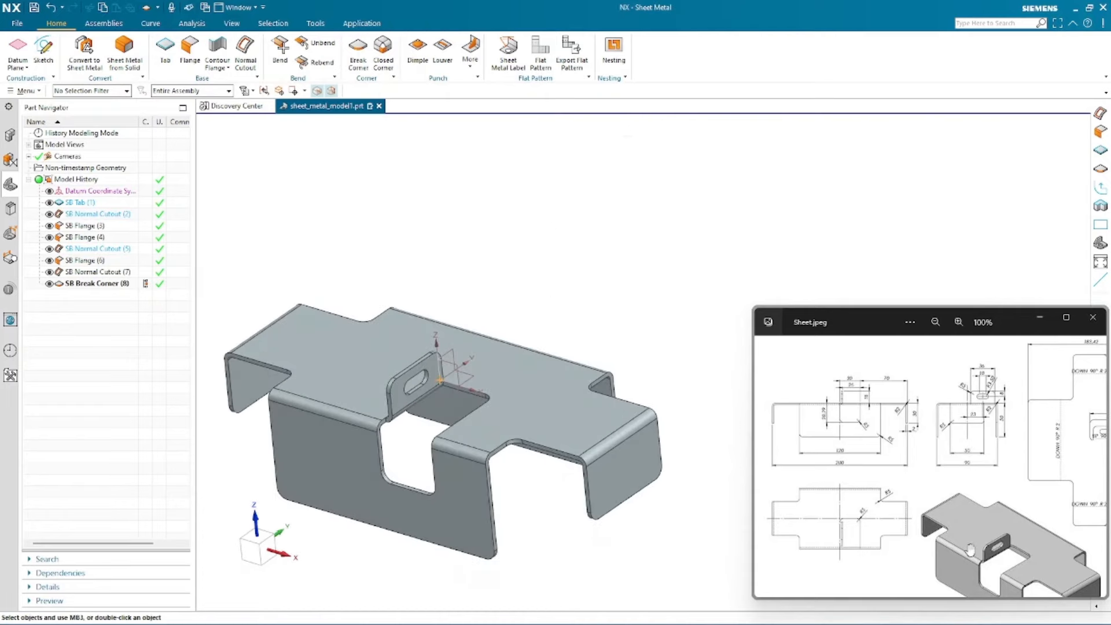
# - Zoom and pan across the reference drawing to check the corner radius callouts and flange annotations
pyautogui.moveTo(991, 452); pyautogui.dragTo(937, 451)
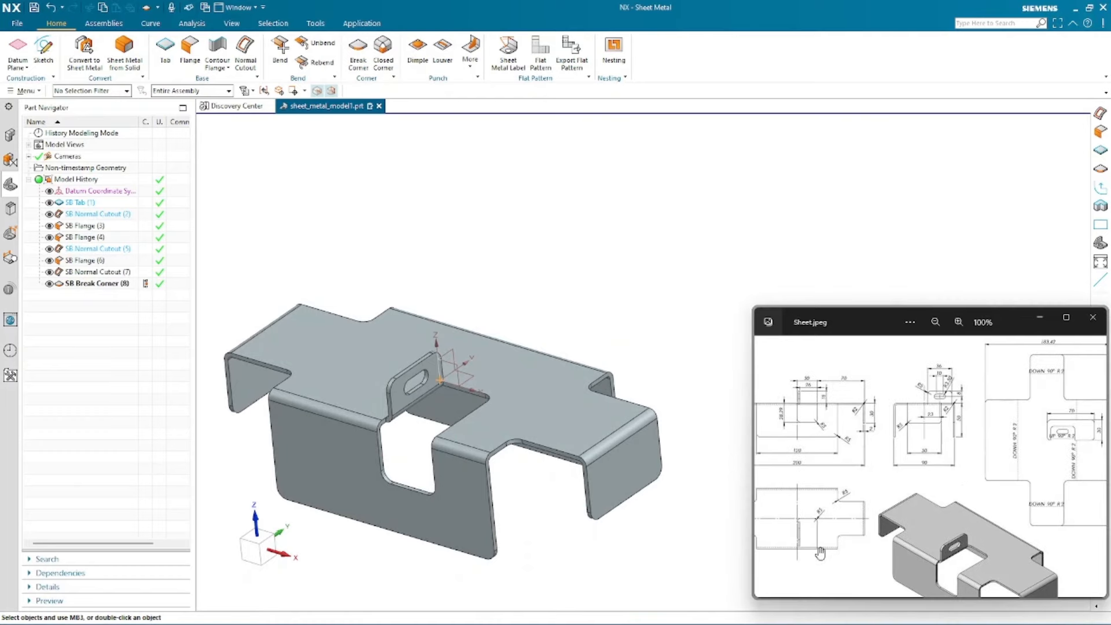
pyautogui.scroll(3, 808, 540)
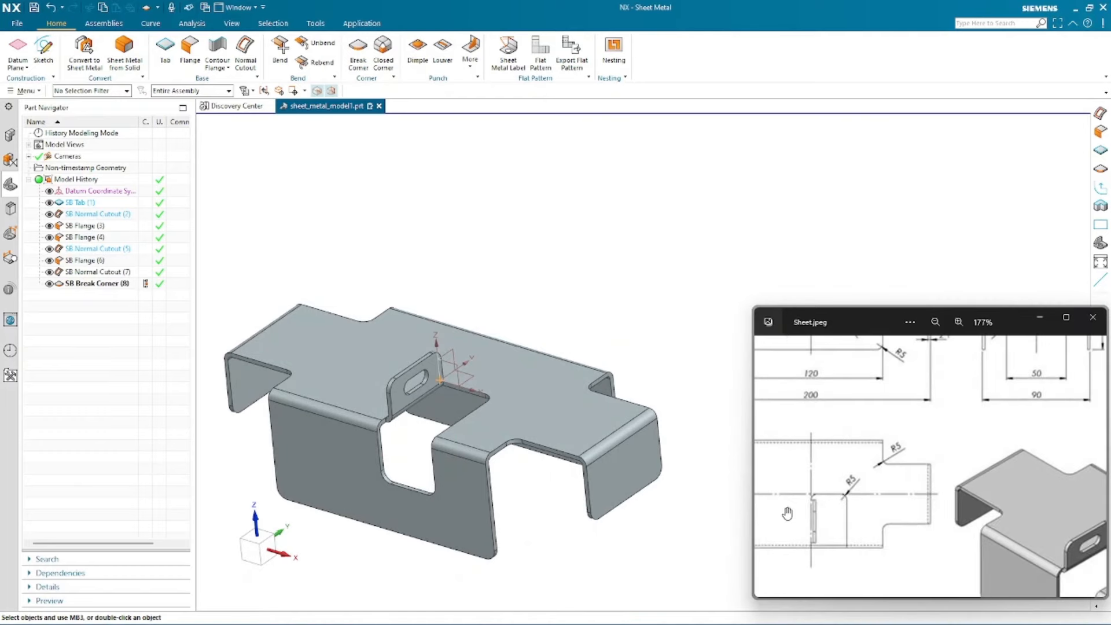
pyautogui.scroll(2, 798, 512)
pyautogui.scroll(3, 856, 483)
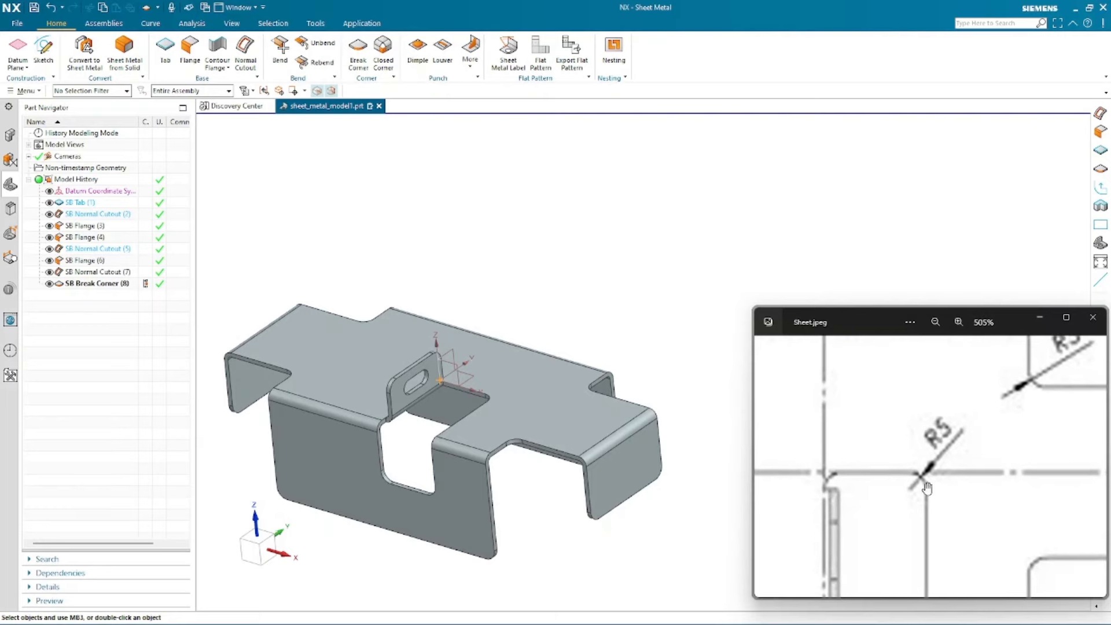
pyautogui.scroll(-6, 826, 485)
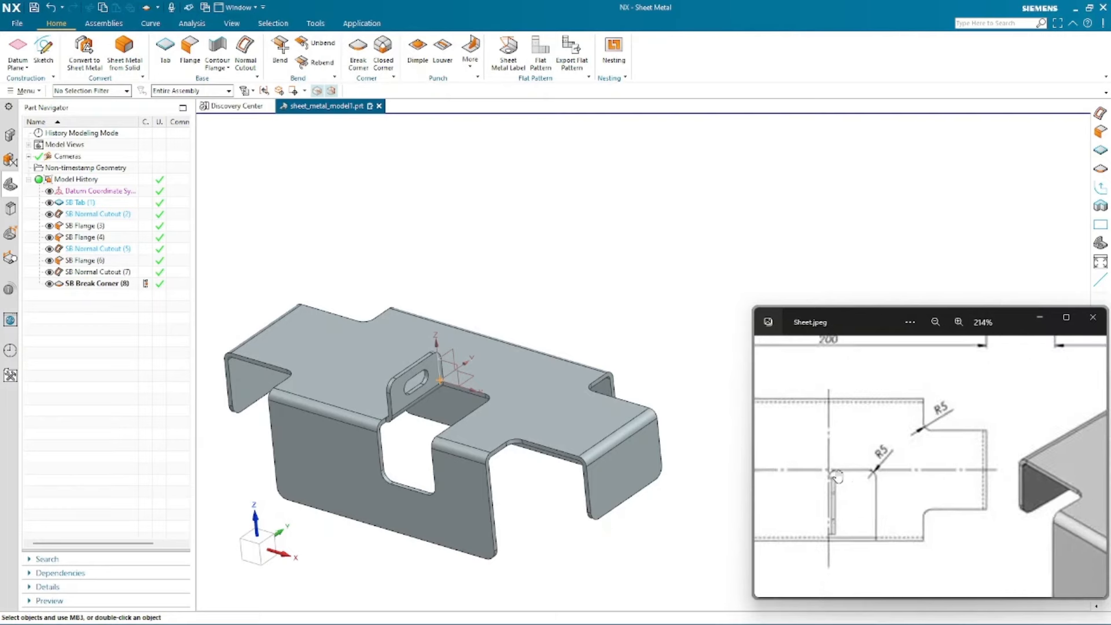
pyautogui.moveTo(838, 377)
pyautogui.mouseDown()
pyautogui.moveTo(844, 495)
pyautogui.moveTo(757, 496)
pyautogui.mouseUp()
pyautogui.scroll(2, 974, 442)
pyautogui.moveTo(875, 466); pyautogui.dragTo(788, 477)
pyautogui.scroll(2, 1080, 483)
pyautogui.scroll(2, 1081, 483)
pyautogui.moveTo(988, 508); pyautogui.dragTo(1066, 483)
pyautogui.scroll(-2, 1062, 476)
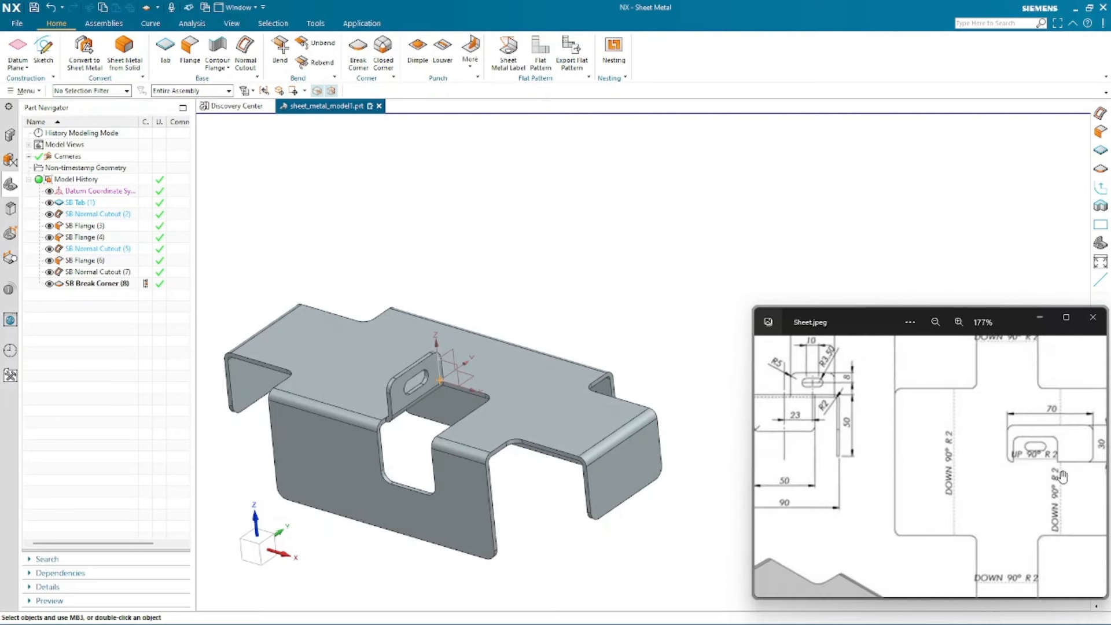
pyautogui.scroll(-2, 920, 484)
pyautogui.moveTo(836, 459); pyautogui.dragTo(947, 431)
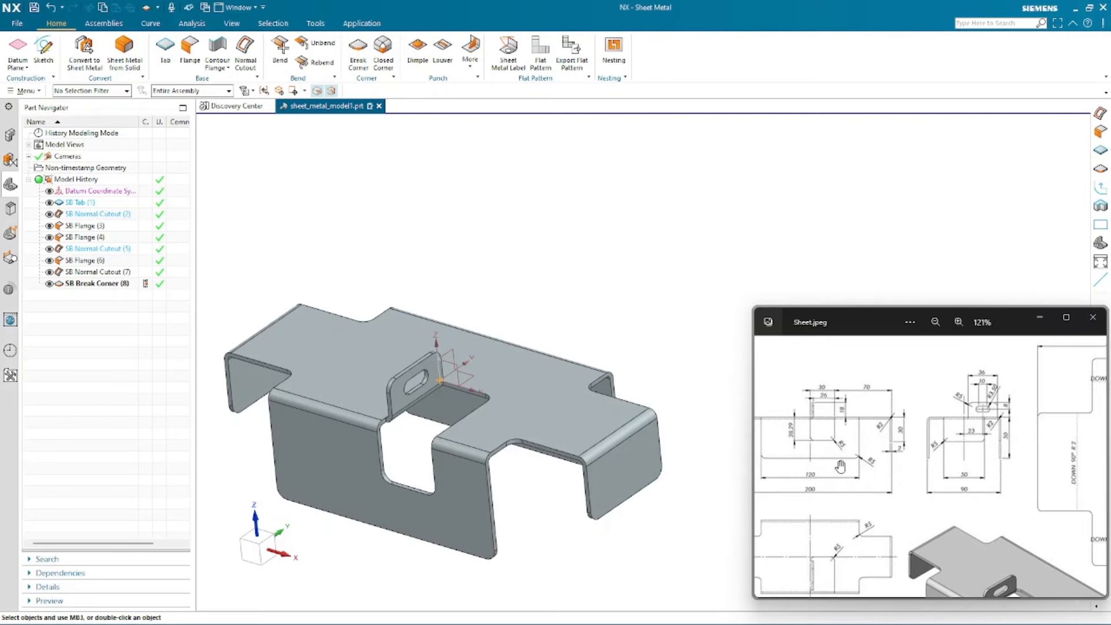
# - Measure the distance between the datum XZ plane and the tab face at the corner beside the inner flange
pyautogui.moveTo(840, 466); pyautogui.dragTo(898, 466)
pyautogui.click(553, 557)
pyautogui.press('Escape')
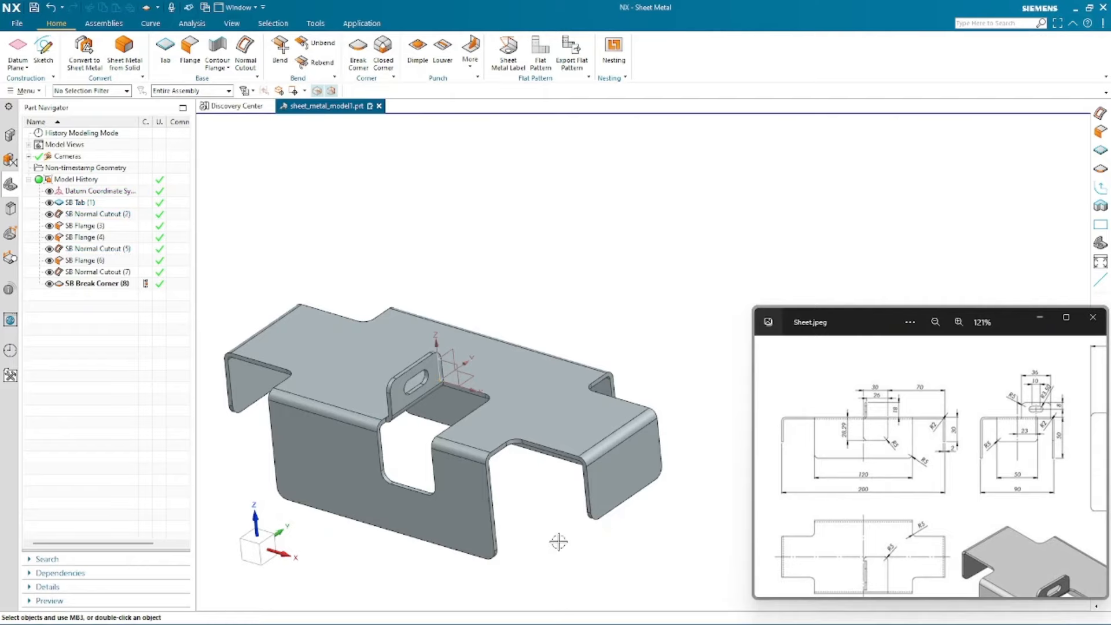
pyautogui.scroll(5, 399, 384)
pyautogui.moveTo(608, 380); pyautogui.dragTo(589, 424, button='middle')
pyautogui.rightClick(581, 465)
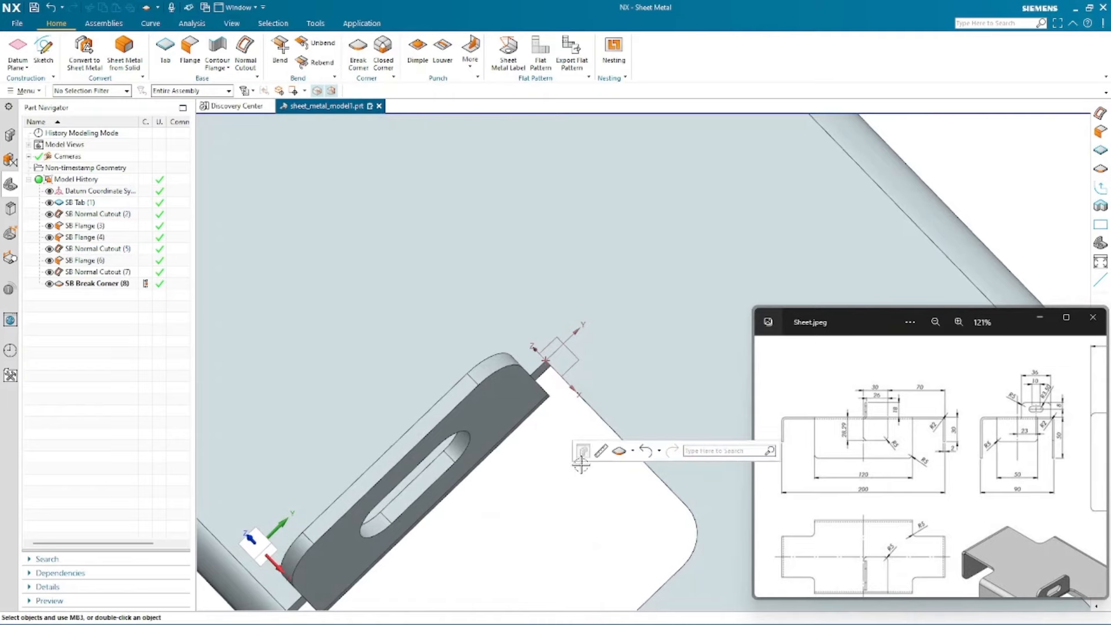
pyautogui.click(599, 450)
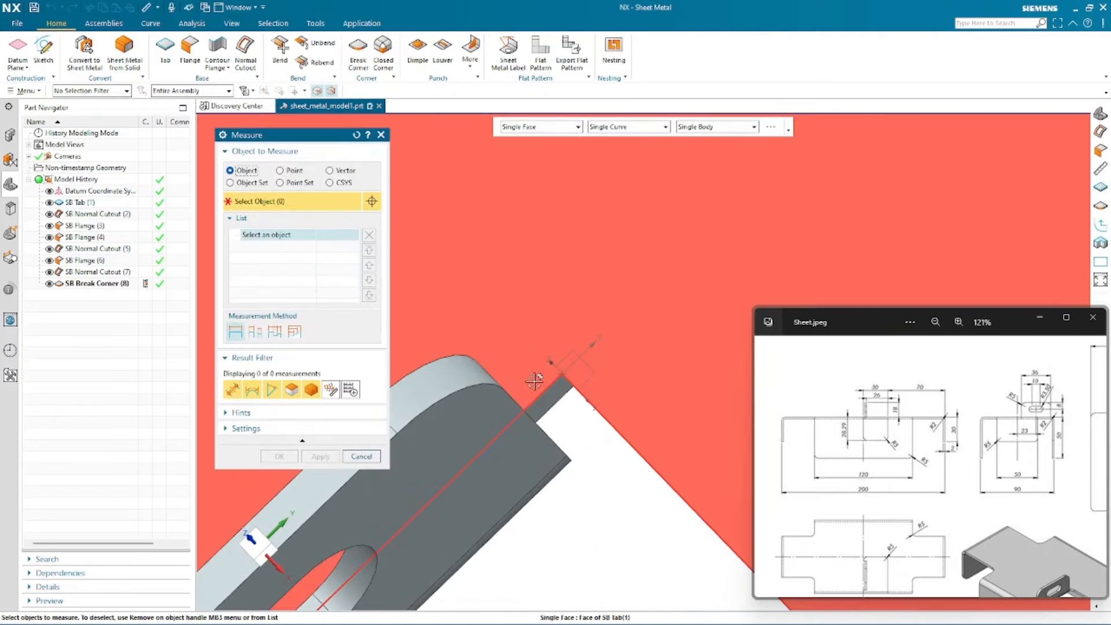
pyautogui.click(534, 381)
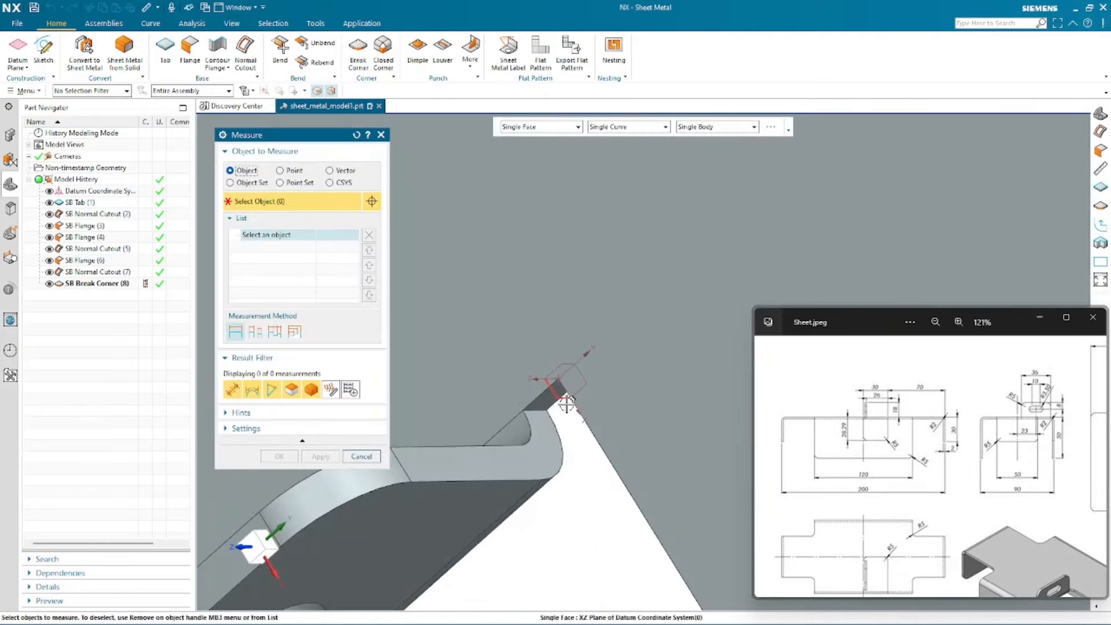
pyautogui.click(564, 403)
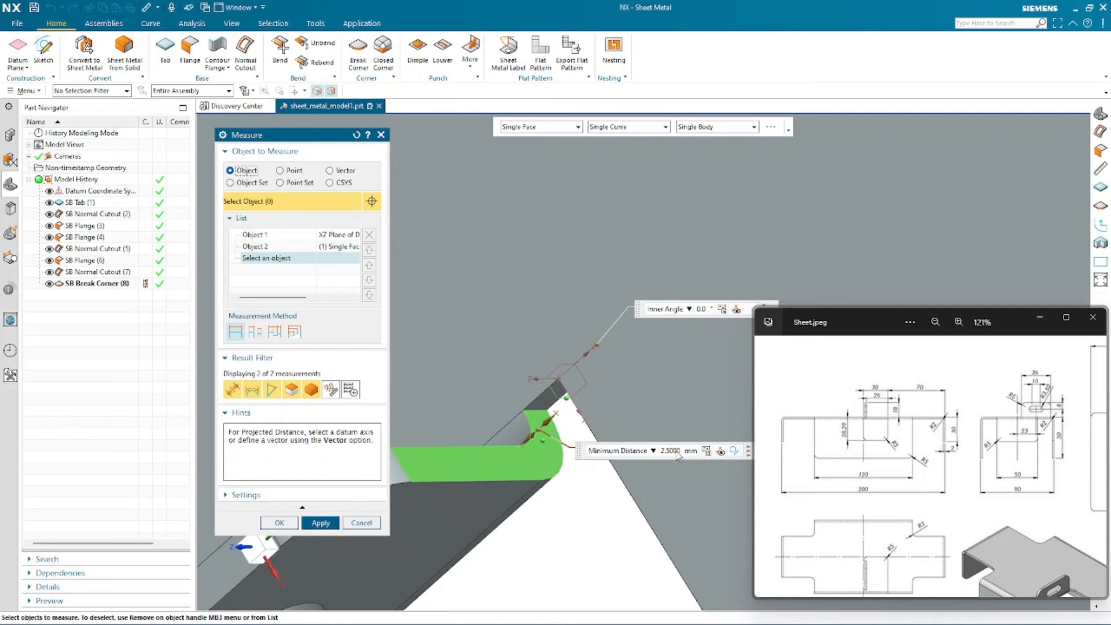
pyautogui.middleClick(553, 587)
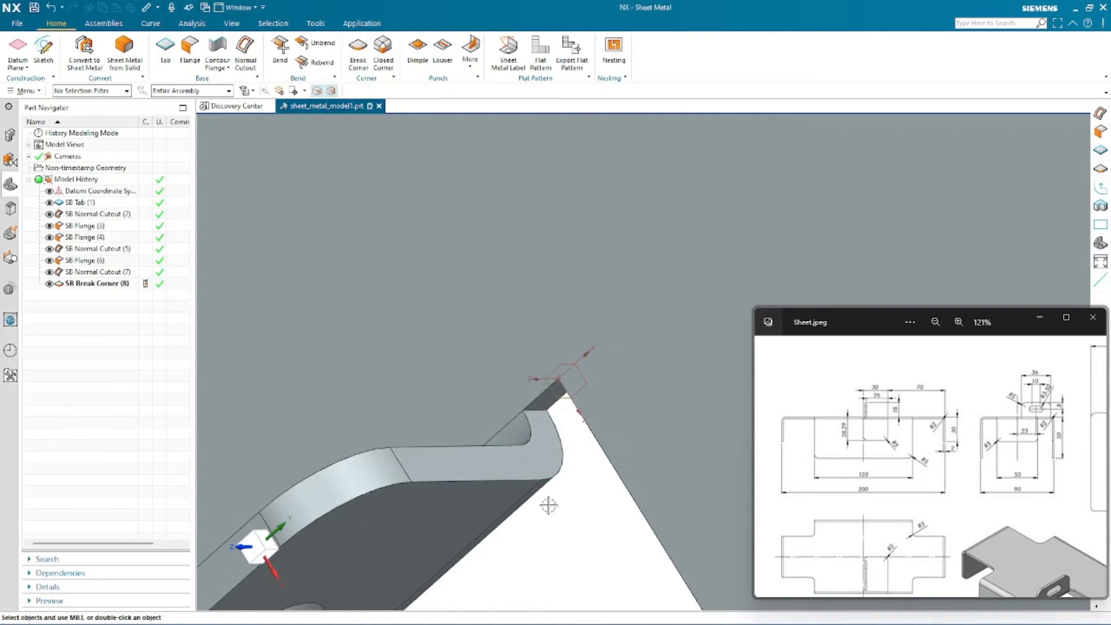
# - Edit the break corner feature to add the remaining edge at the tab corner next to the inner flange
pyautogui.doubleClick(89, 284)
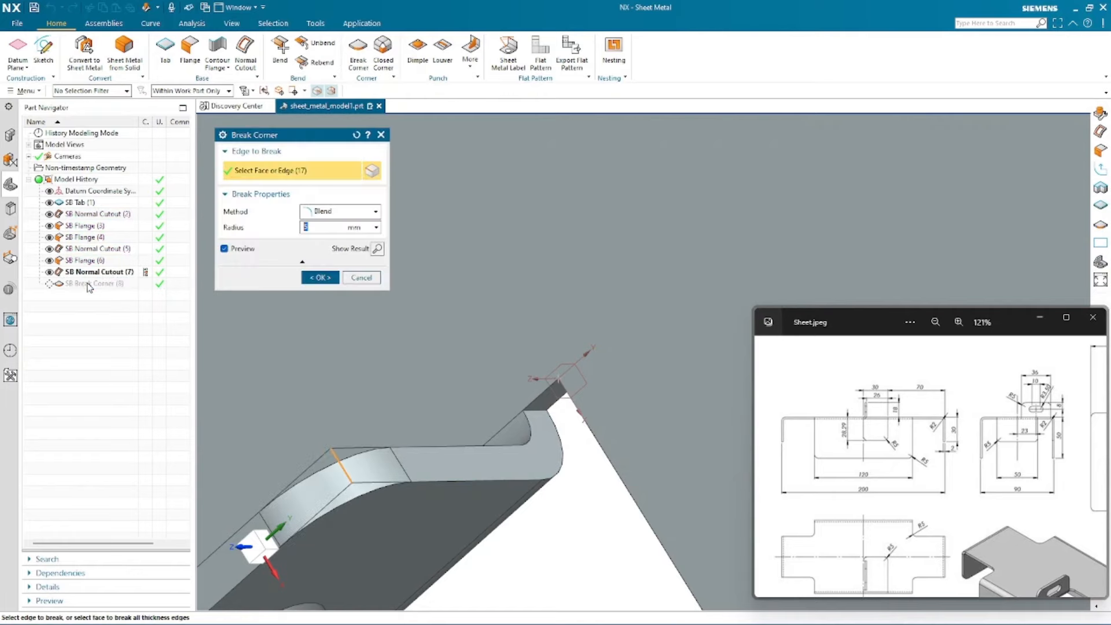
pyautogui.scroll(2, 538, 431)
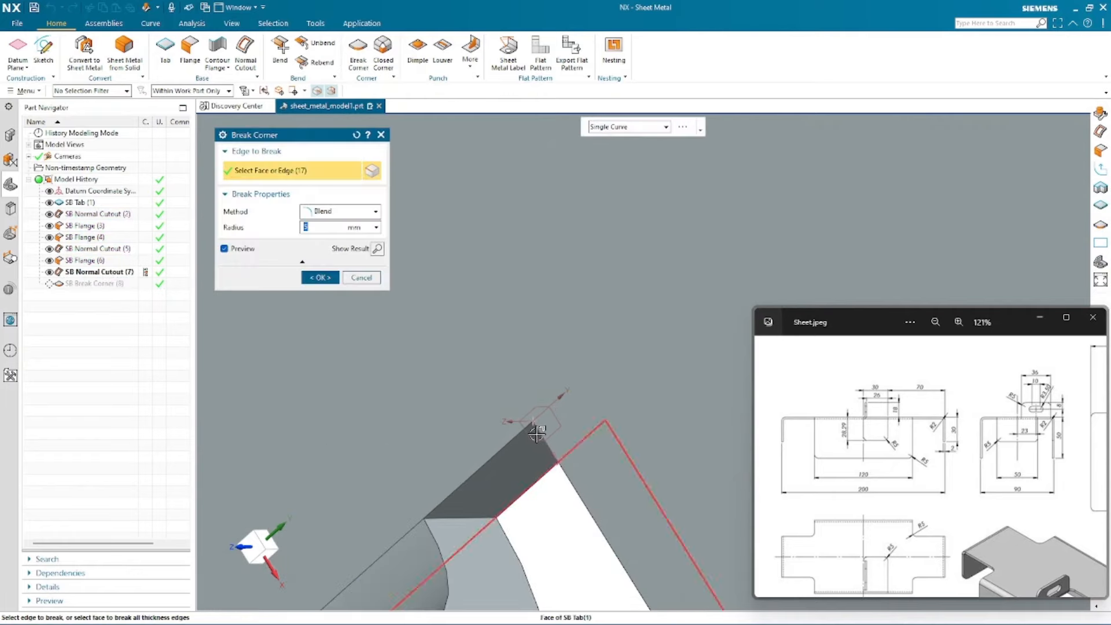
pyautogui.moveTo(537, 433)
pyautogui.mouseDown(button='middle')
pyautogui.moveTo(534, 422)
pyautogui.moveTo(558, 431)
pyautogui.mouseUp(button='middle')
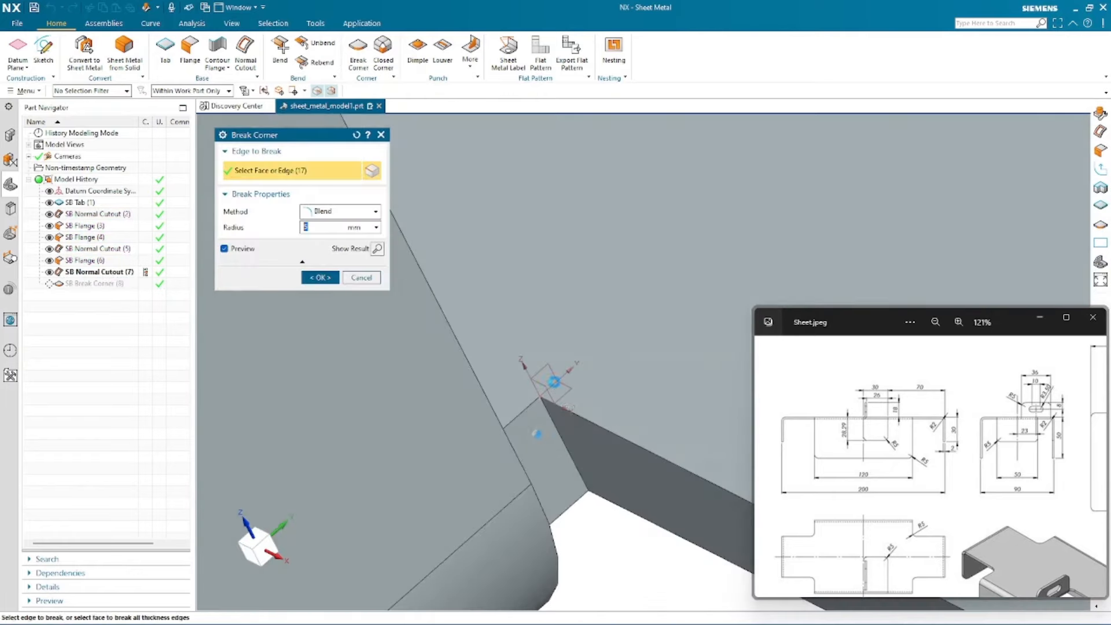
pyautogui.click(559, 432)
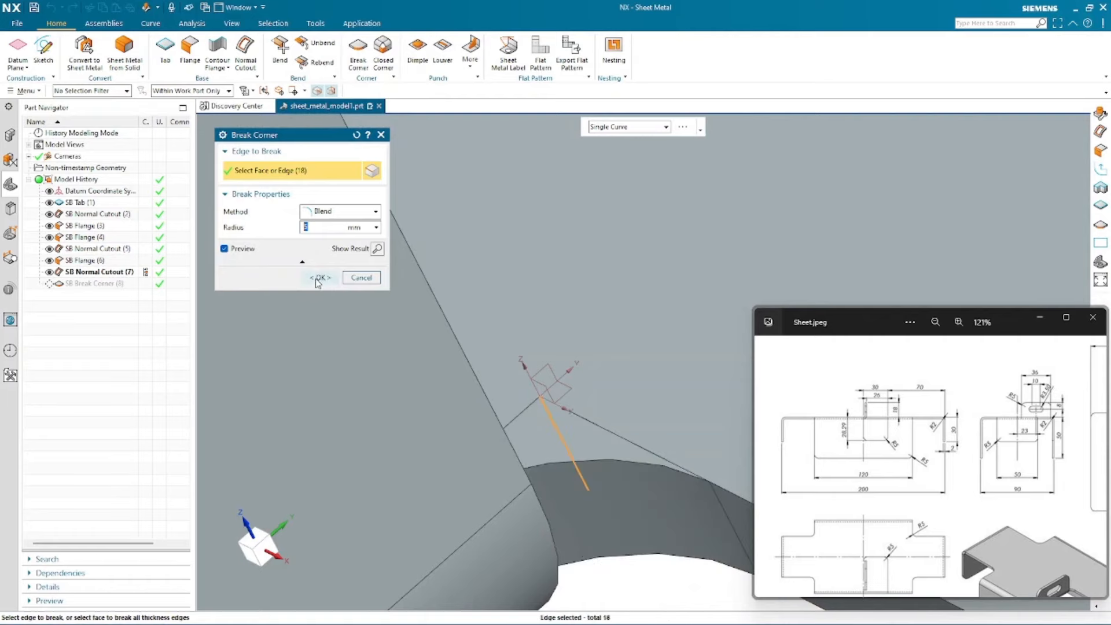
pyautogui.click(318, 280)
# - Measure the projected clearance along X between the slotted inner flange face and the cutout's side face
pyautogui.moveTo(611, 426); pyautogui.dragTo(625, 484, button='middle')
pyautogui.scroll(-10, 643, 333)
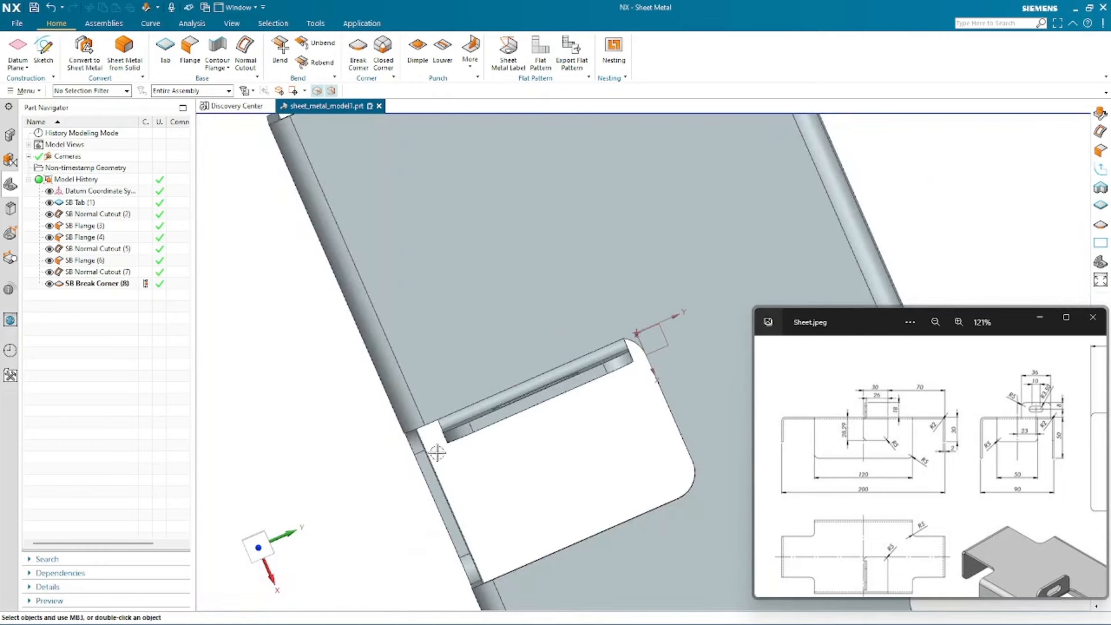
pyautogui.moveTo(437, 453); pyautogui.dragTo(437, 221, button='middle')
pyautogui.click(451, 147)
pyautogui.click(492, 128)
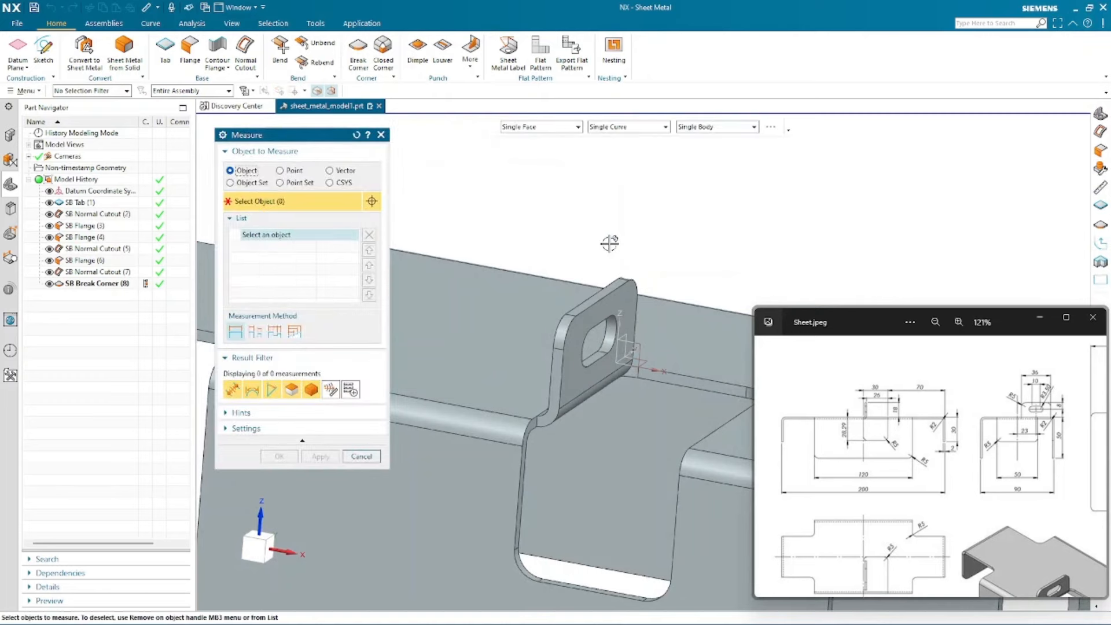
pyautogui.scroll(-2, 471, 233)
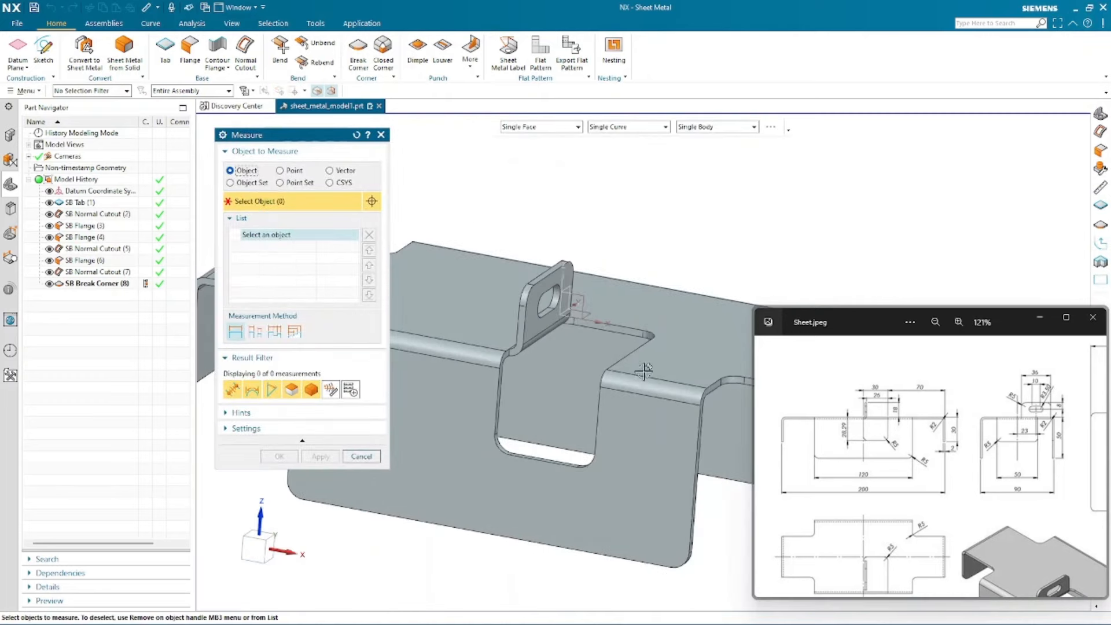
pyautogui.scroll(2, 684, 250)
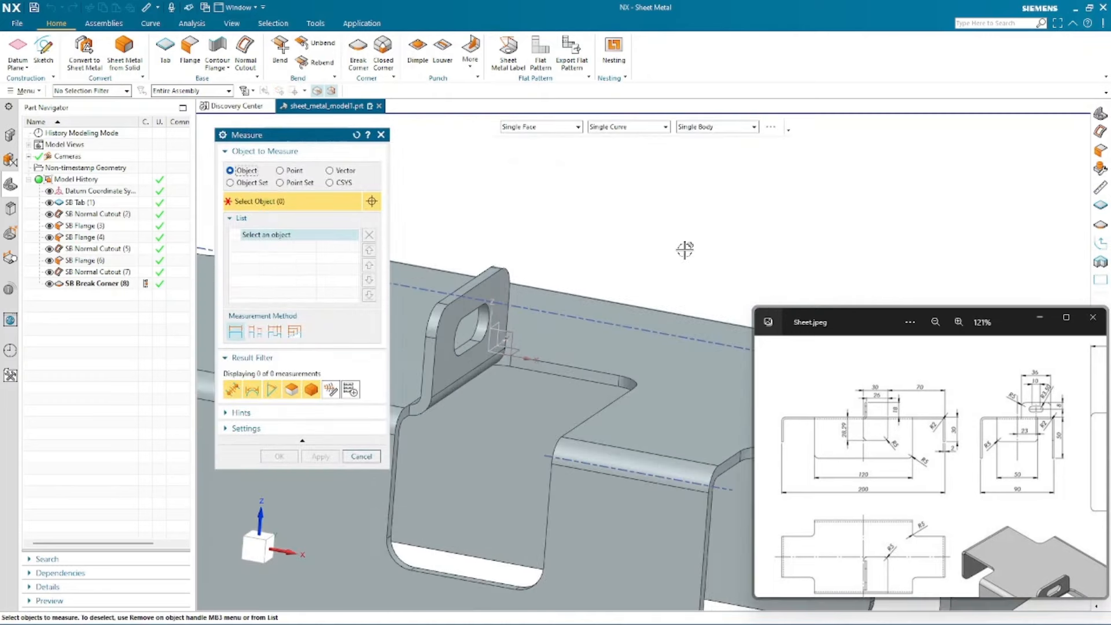
pyautogui.click(448, 358)
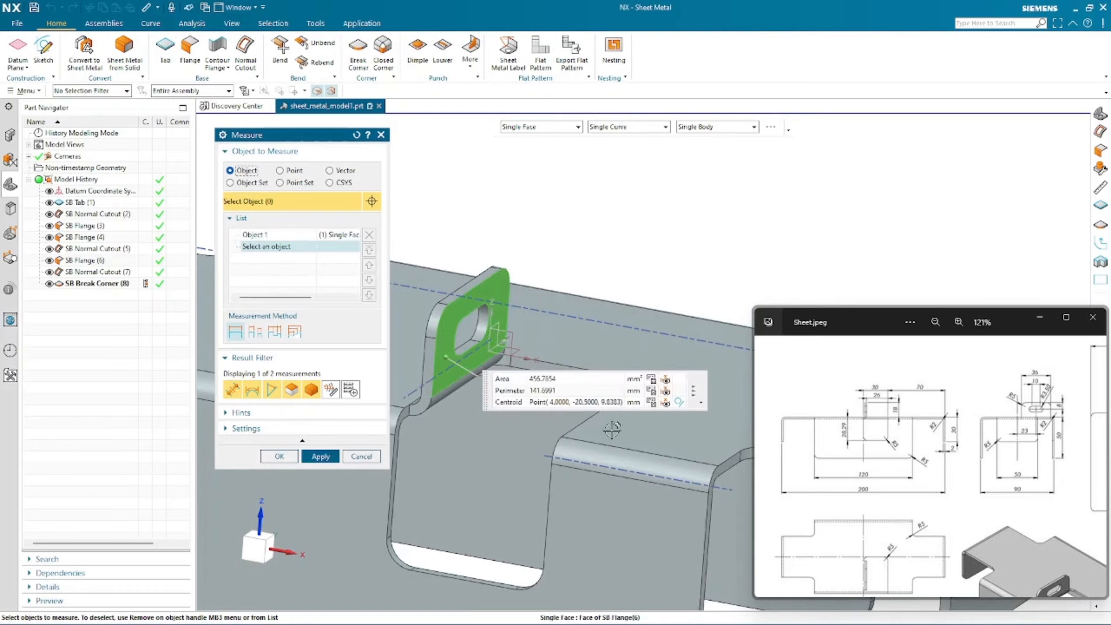
pyautogui.moveTo(594, 437); pyautogui.dragTo(672, 349, button='middle')
pyautogui.click(554, 441)
pyautogui.click(349, 171)
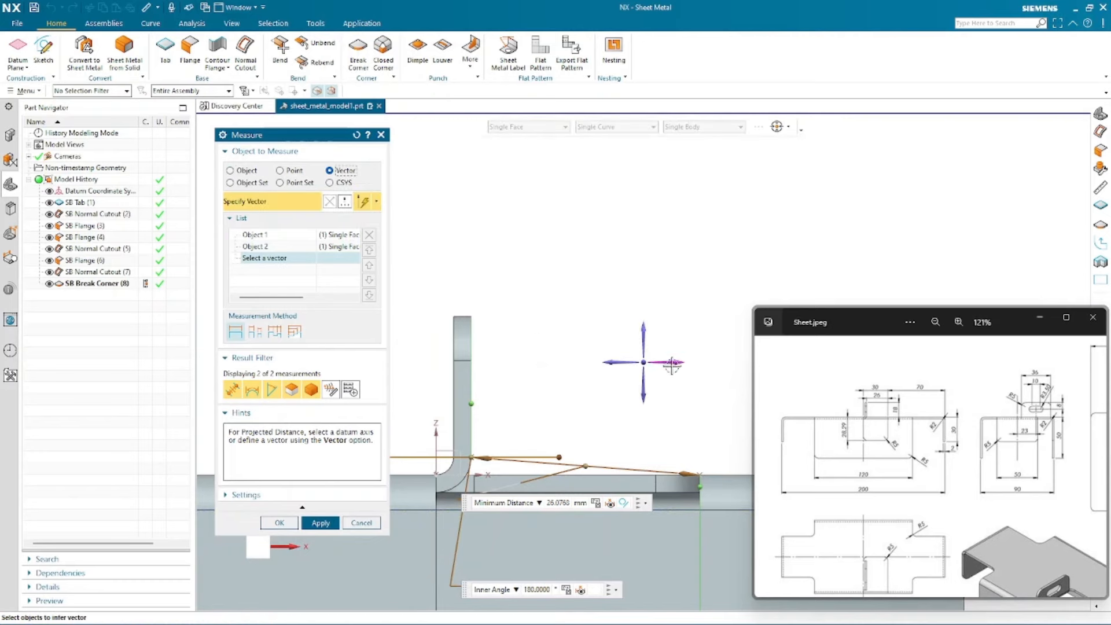
pyautogui.click(672, 363)
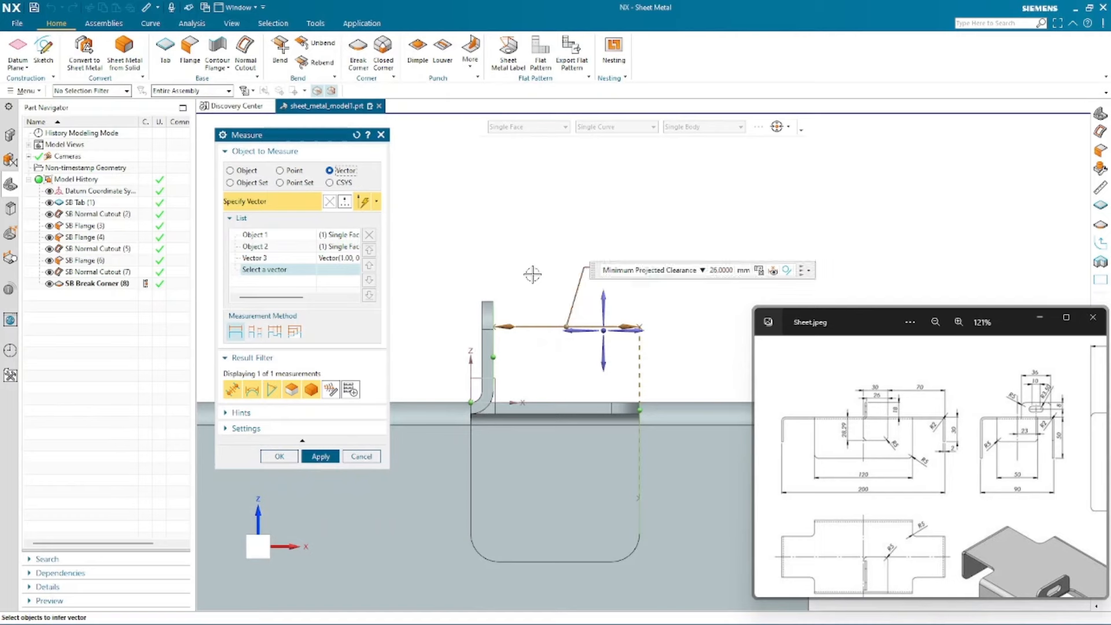
pyautogui.click(257, 236)
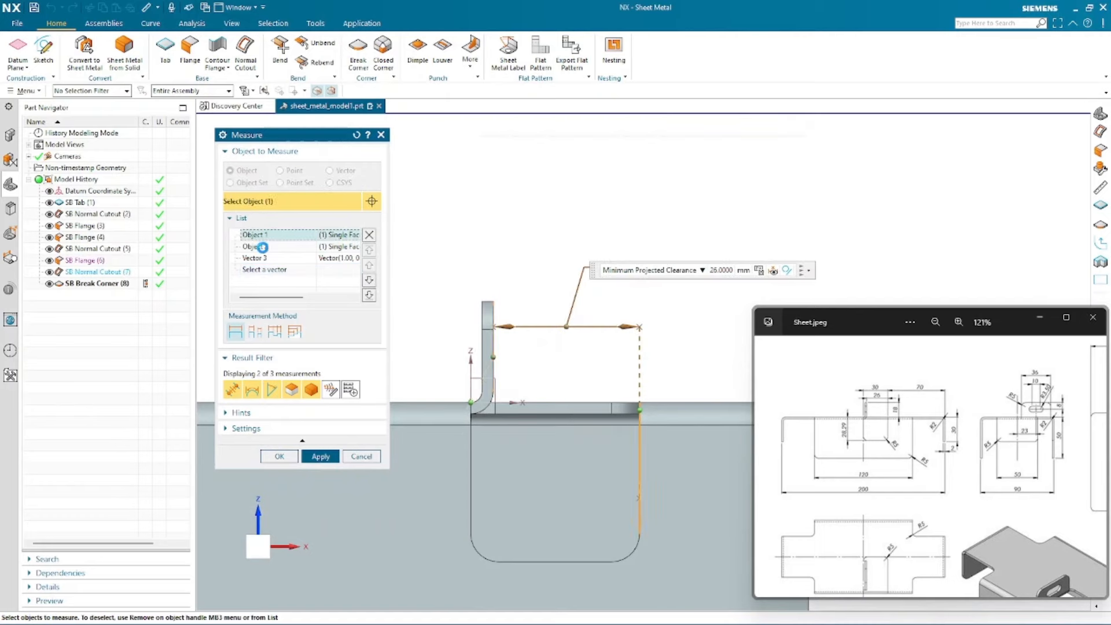
pyautogui.click(262, 248)
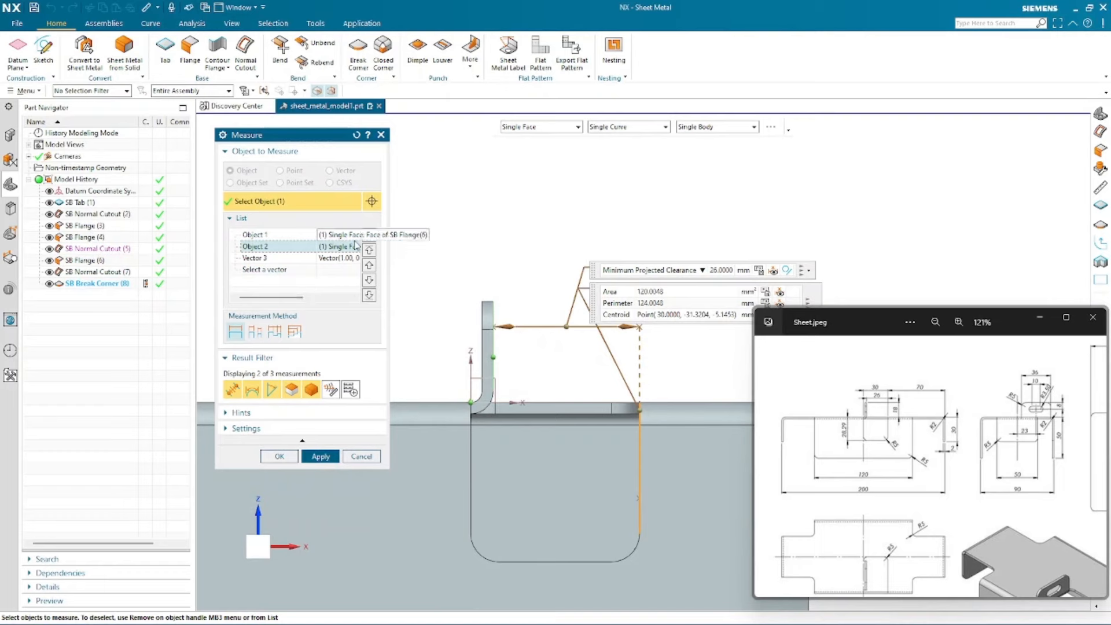
pyautogui.click(264, 235)
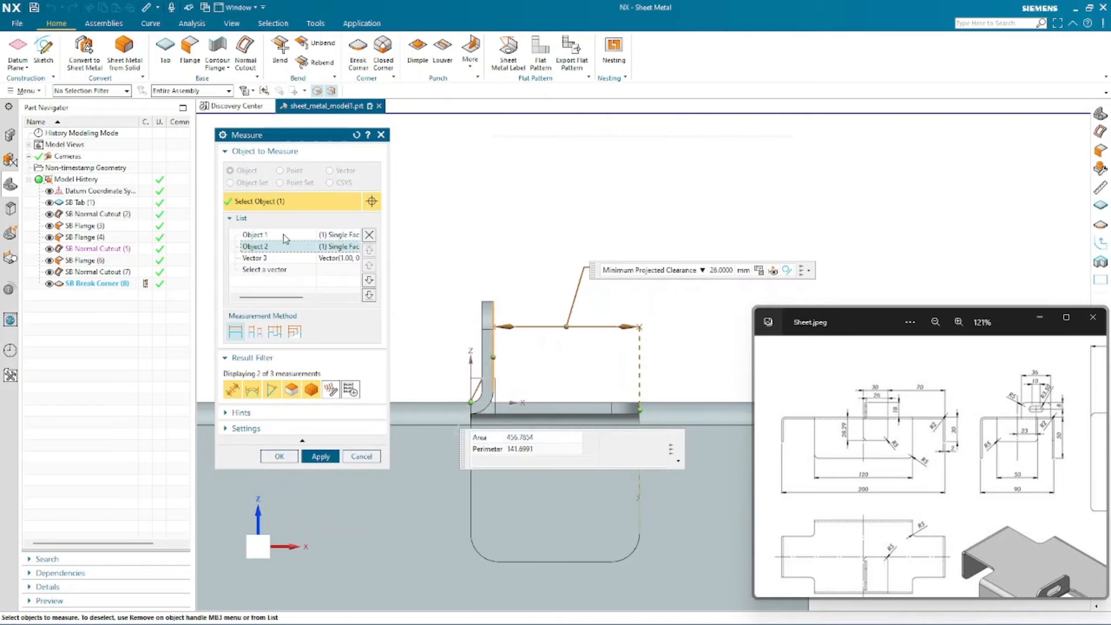
pyautogui.click(369, 235)
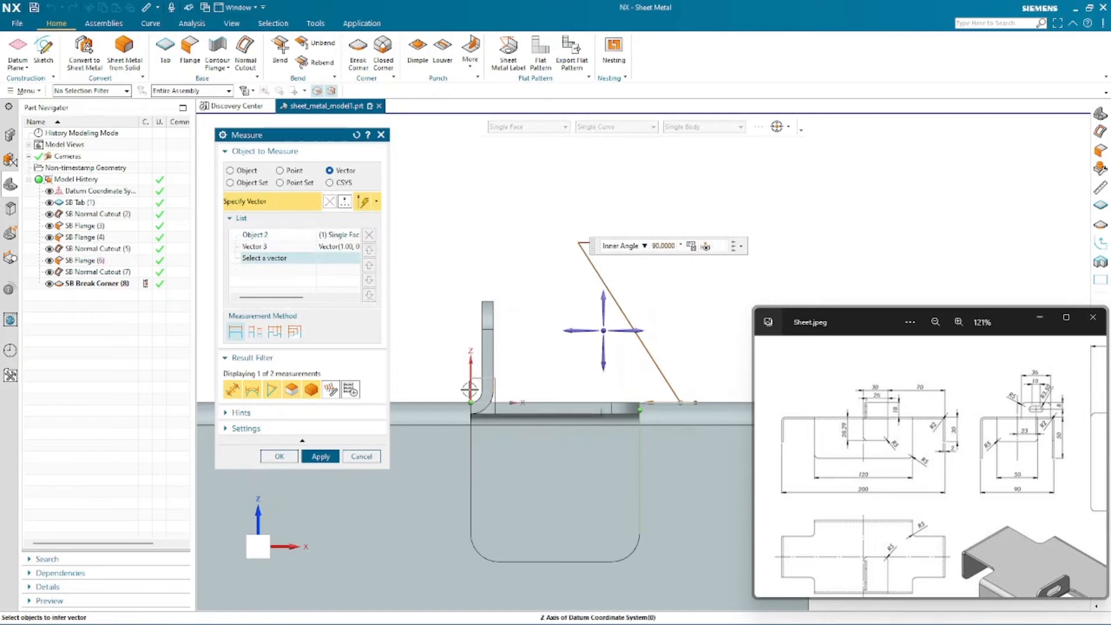
# - Measure the distance from the YZ datum plane to the cutout edge beside the slotted inner flange
pyautogui.moveTo(567, 374); pyautogui.dragTo(463, 392, button='middle')
pyautogui.click(430, 399)
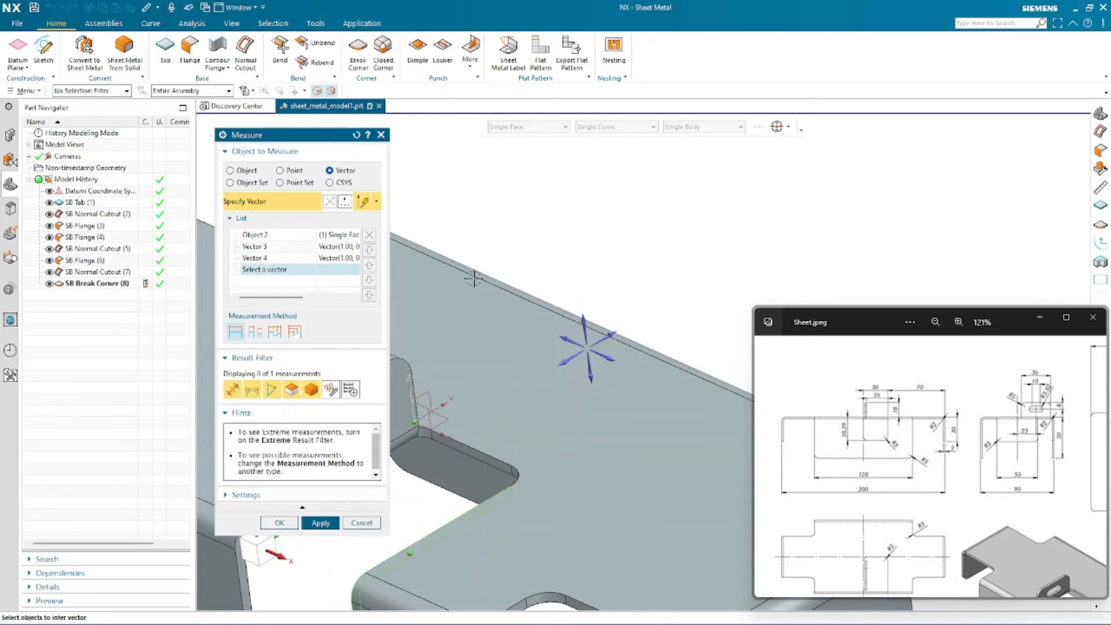
pyautogui.click(357, 134)
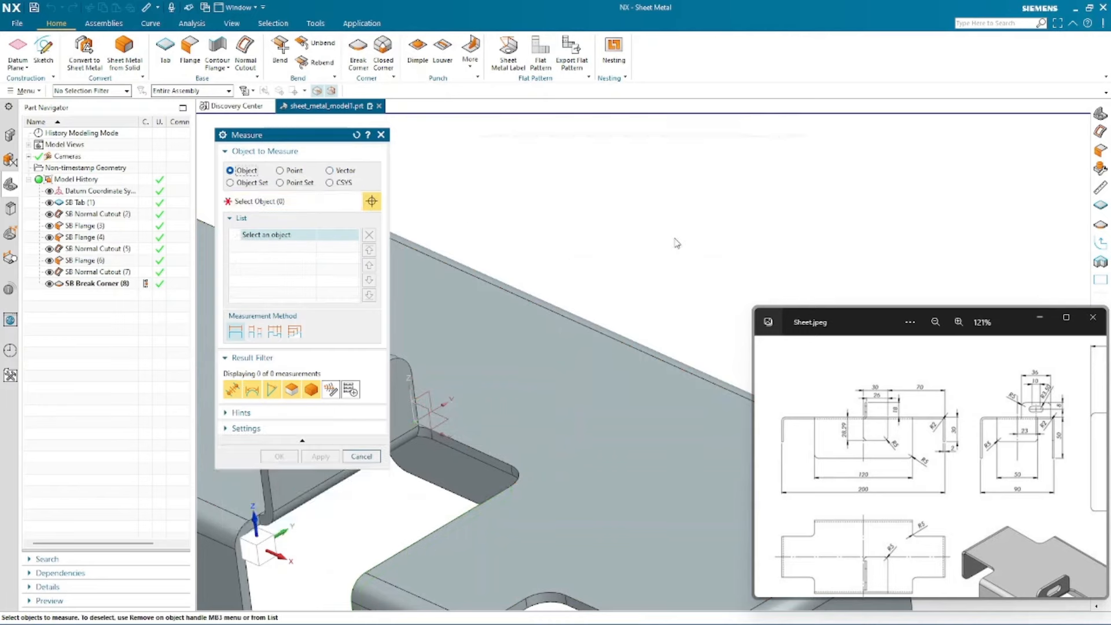
pyautogui.scroll(-3, 677, 243)
pyautogui.scroll(3, 475, 391)
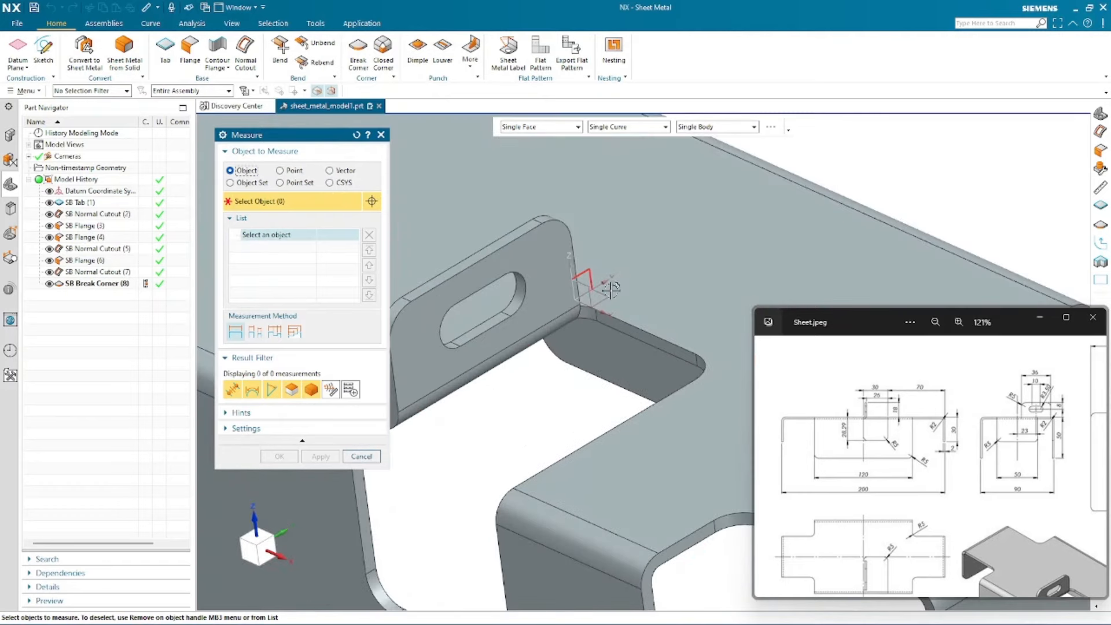
pyautogui.click(579, 273)
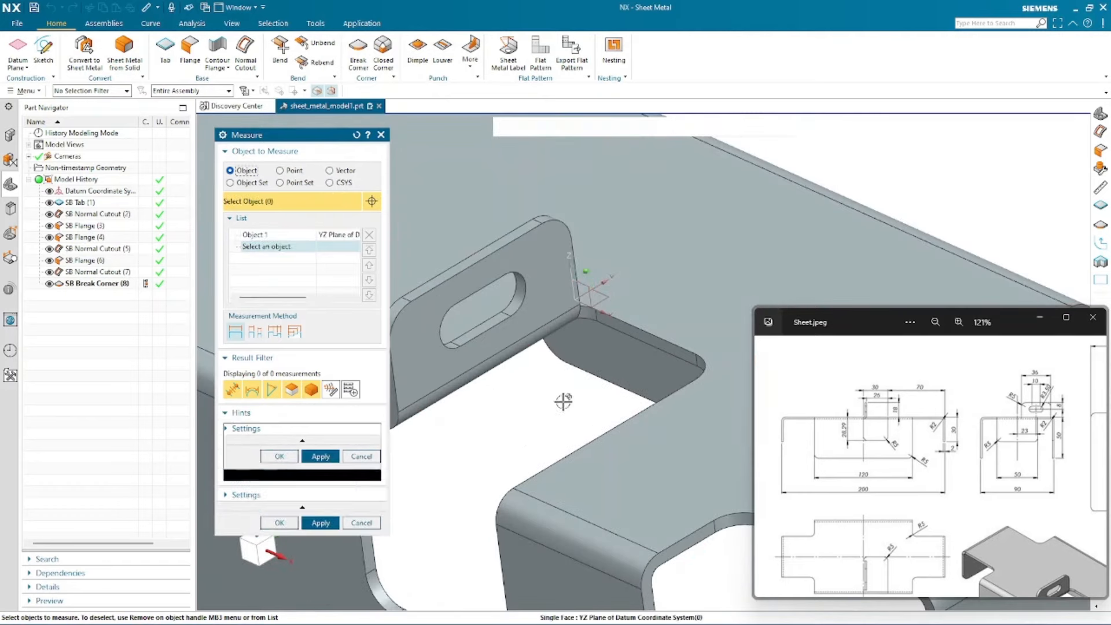
pyautogui.click(588, 440)
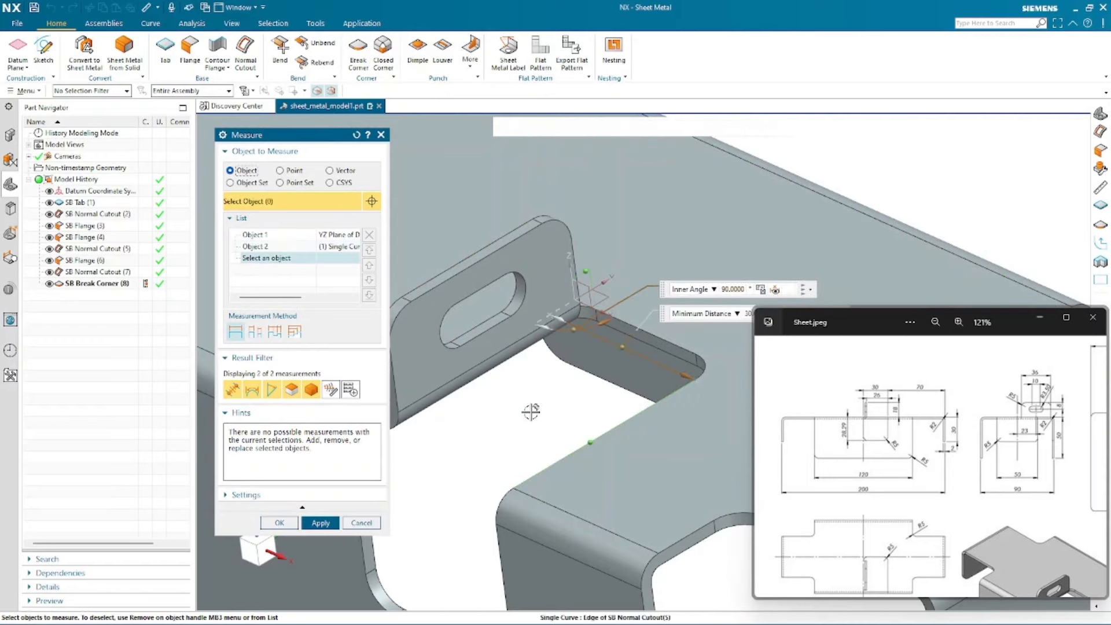
pyautogui.scroll(-5, 502, 391)
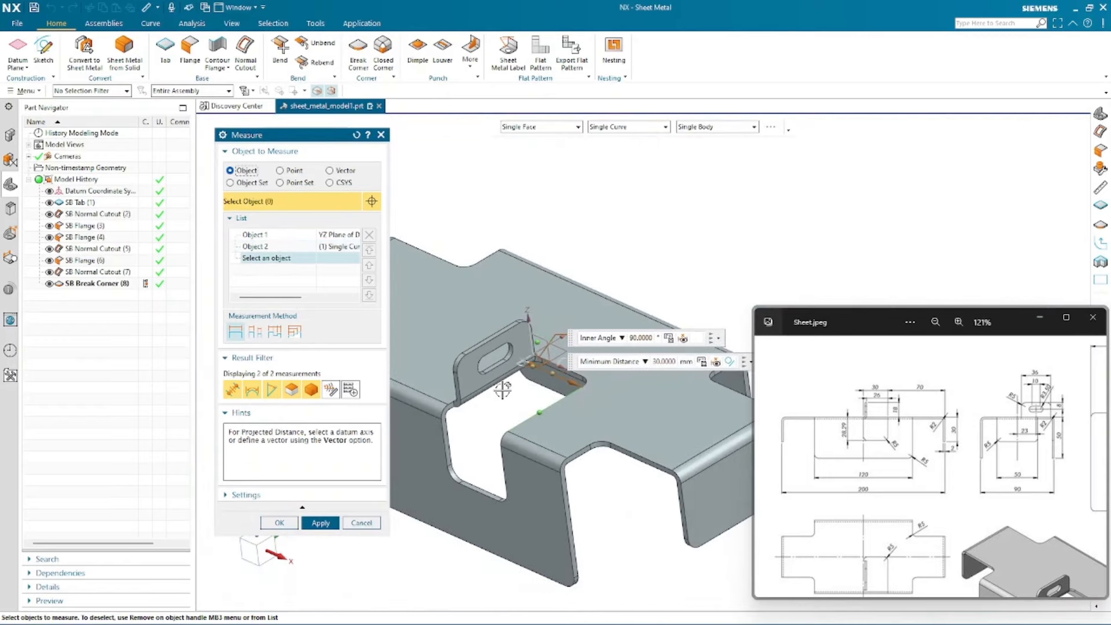
pyautogui.click(252, 554)
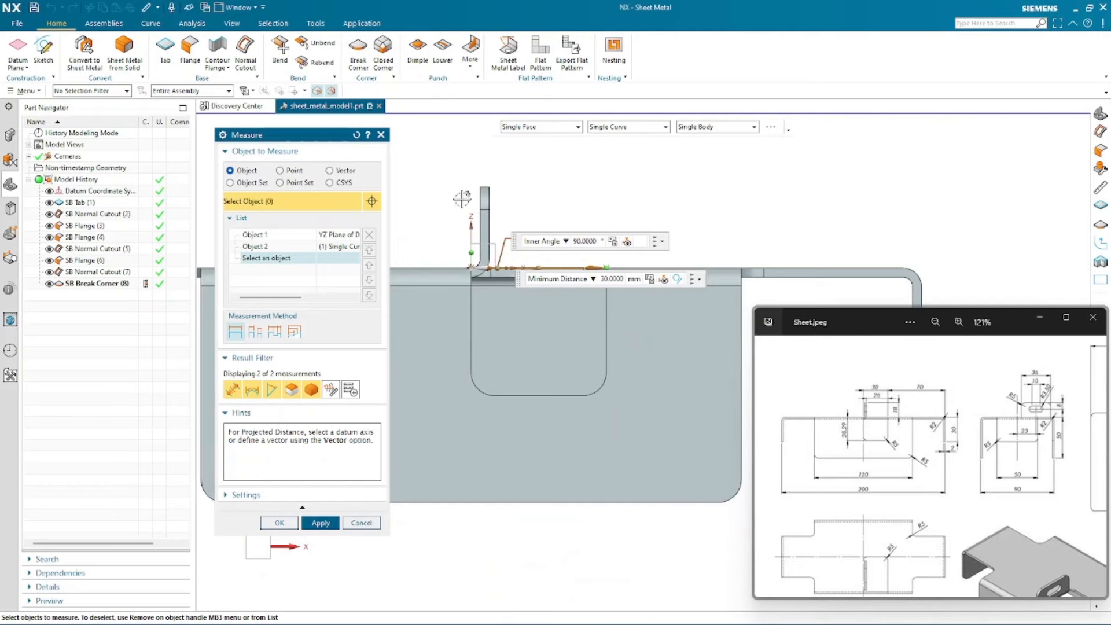
pyautogui.scroll(2, 421, 170)
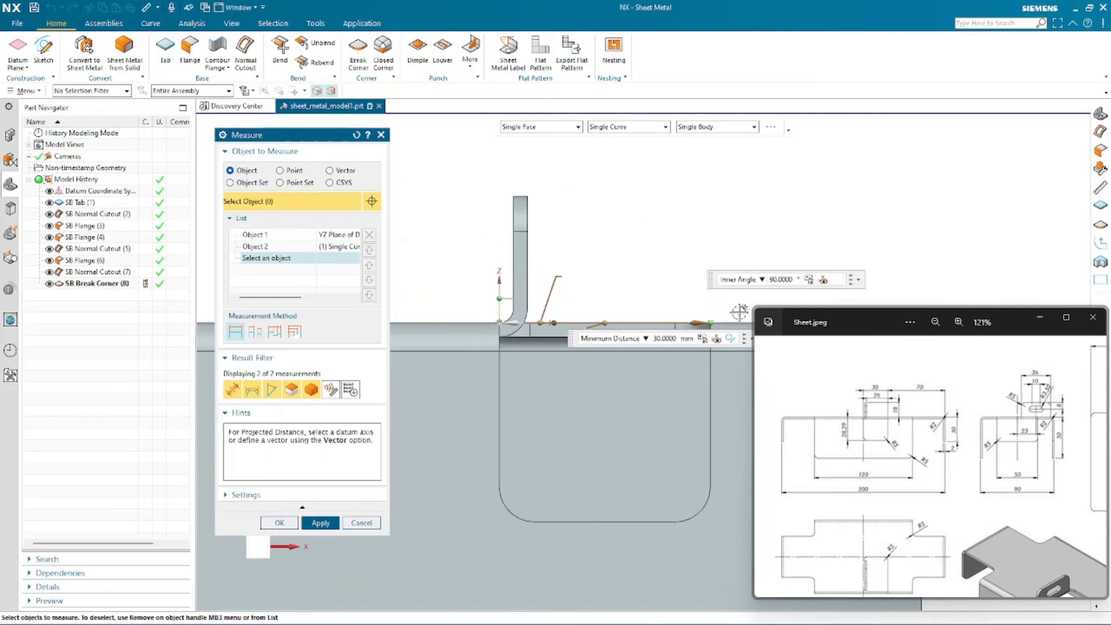
pyautogui.scroll(-1, 509, 279)
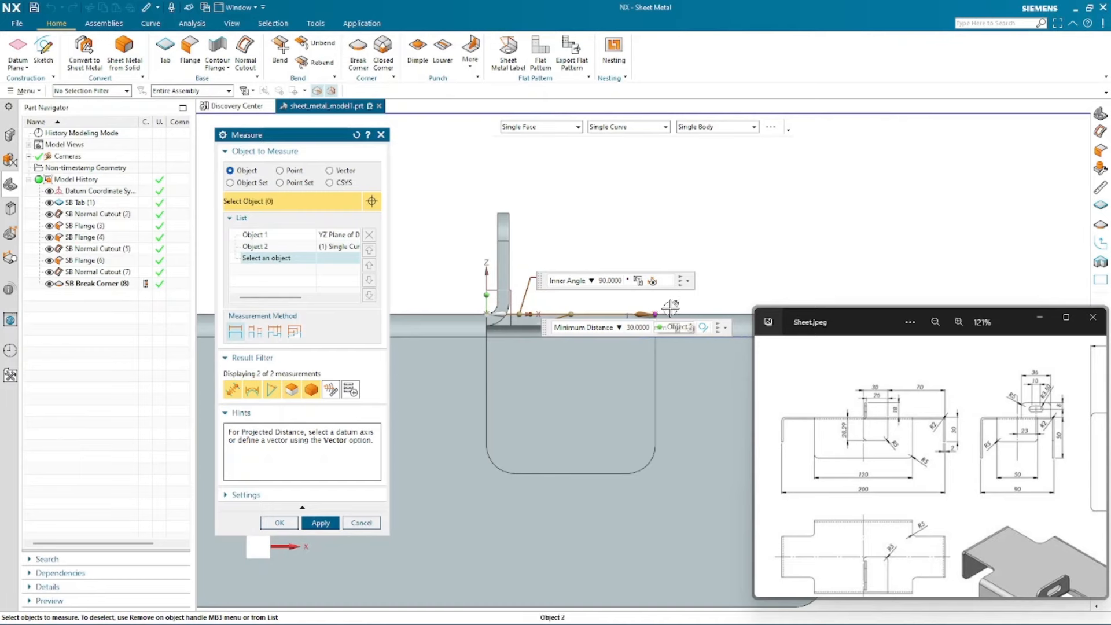
pyautogui.scroll(1, 668, 310)
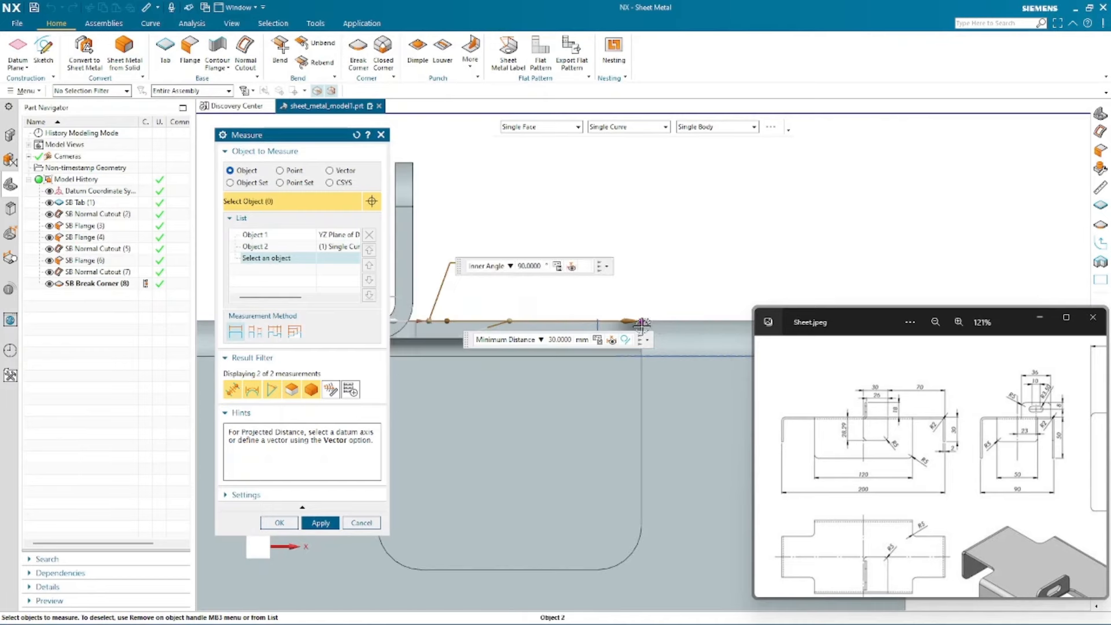
pyautogui.scroll(-2, 709, 261)
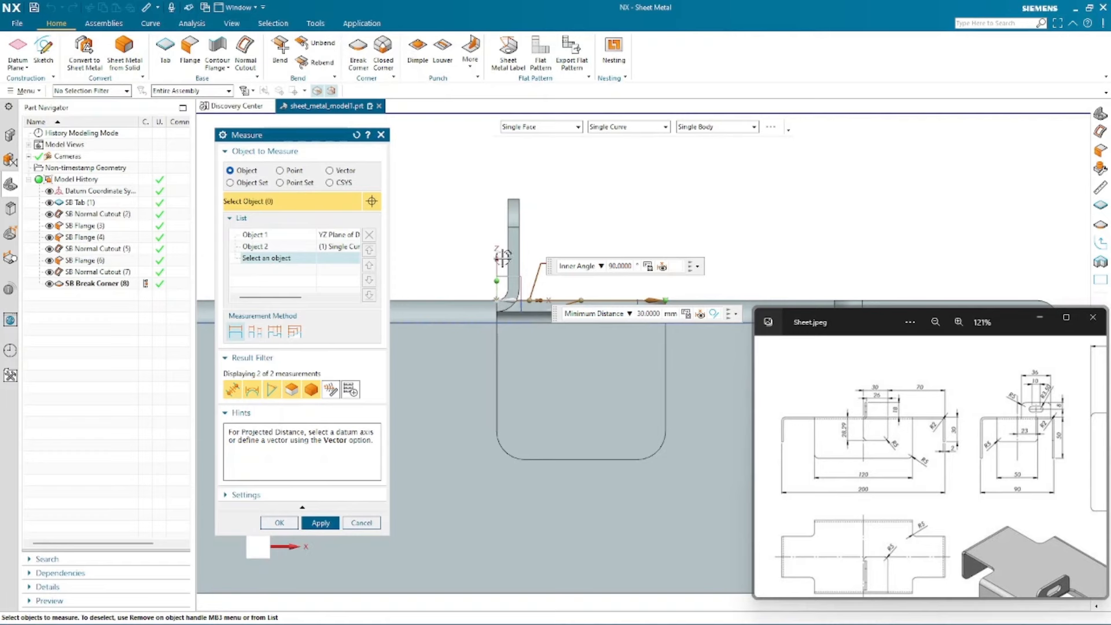
pyautogui.click(359, 523)
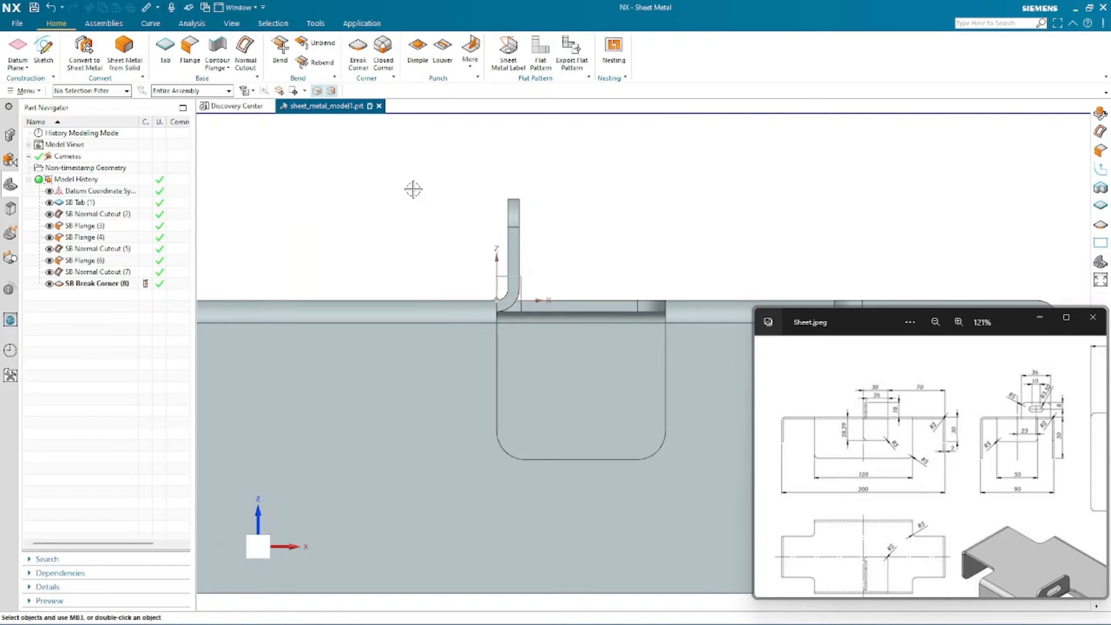
pyautogui.scroll(-3, 368, 241)
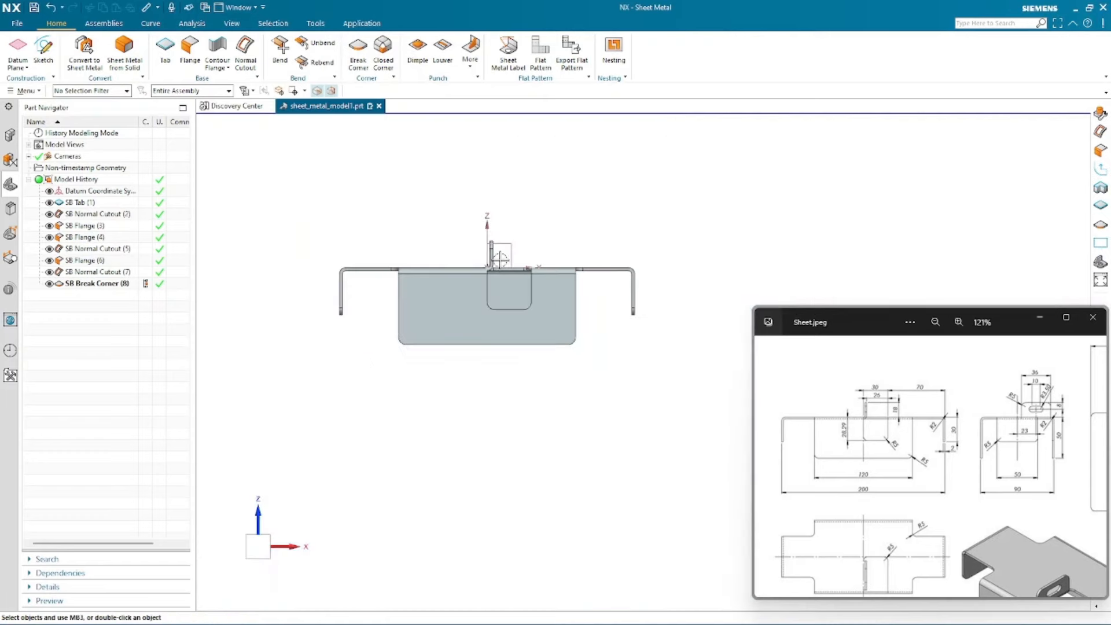
pyautogui.moveTo(540, 416); pyautogui.dragTo(452, 418, button='middle')
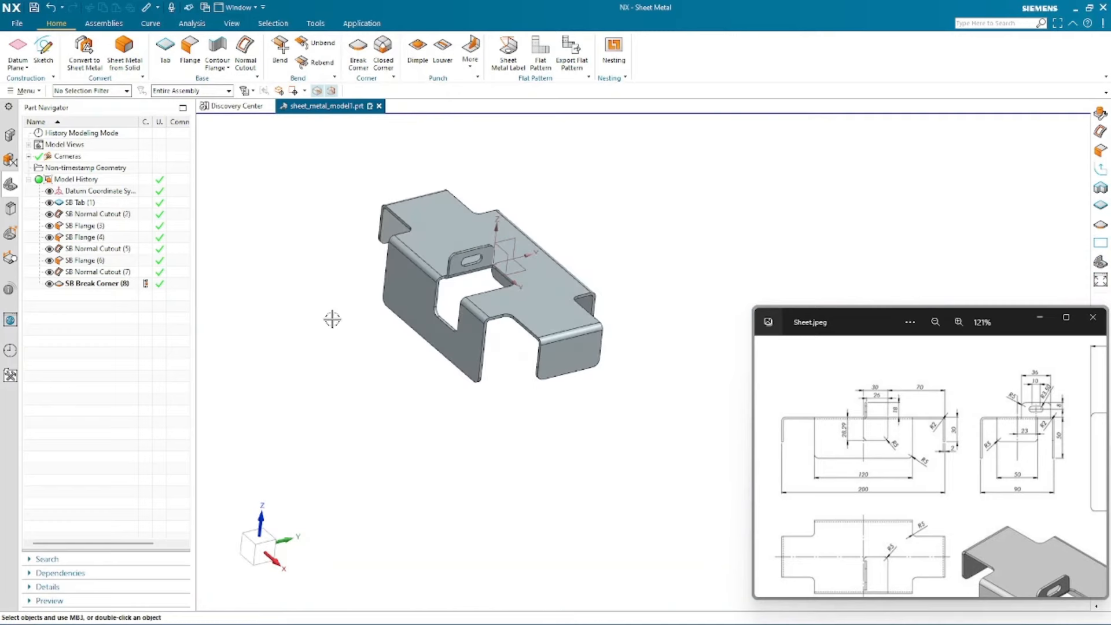
# - Hide the datum coordinate system and reorient the model to an isometric view
pyautogui.click(49, 191)
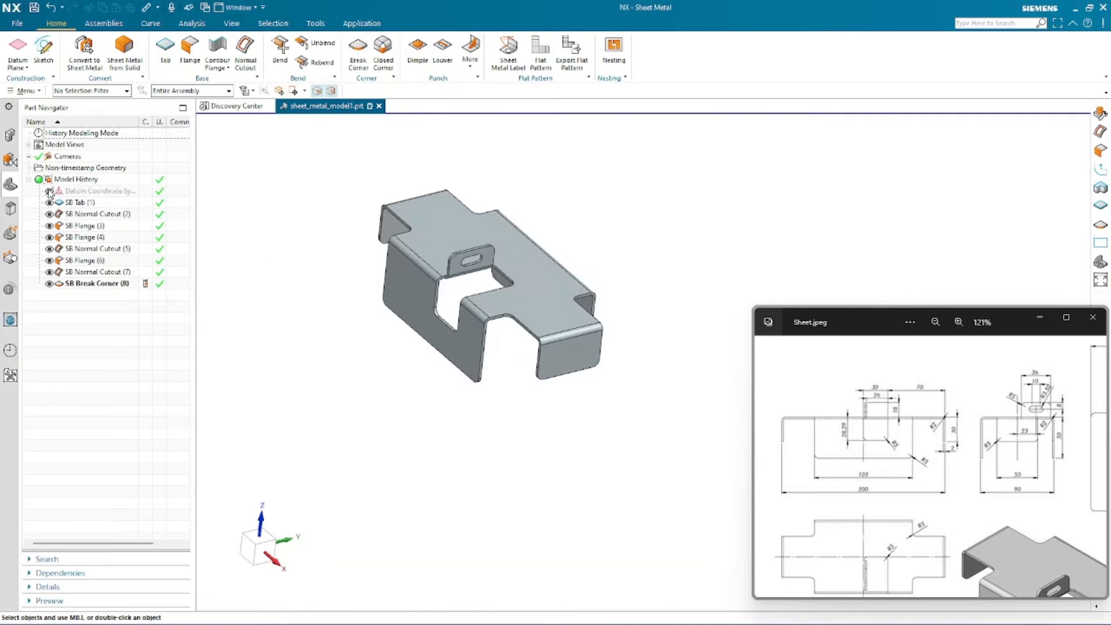
pyautogui.rightClick(333, 341)
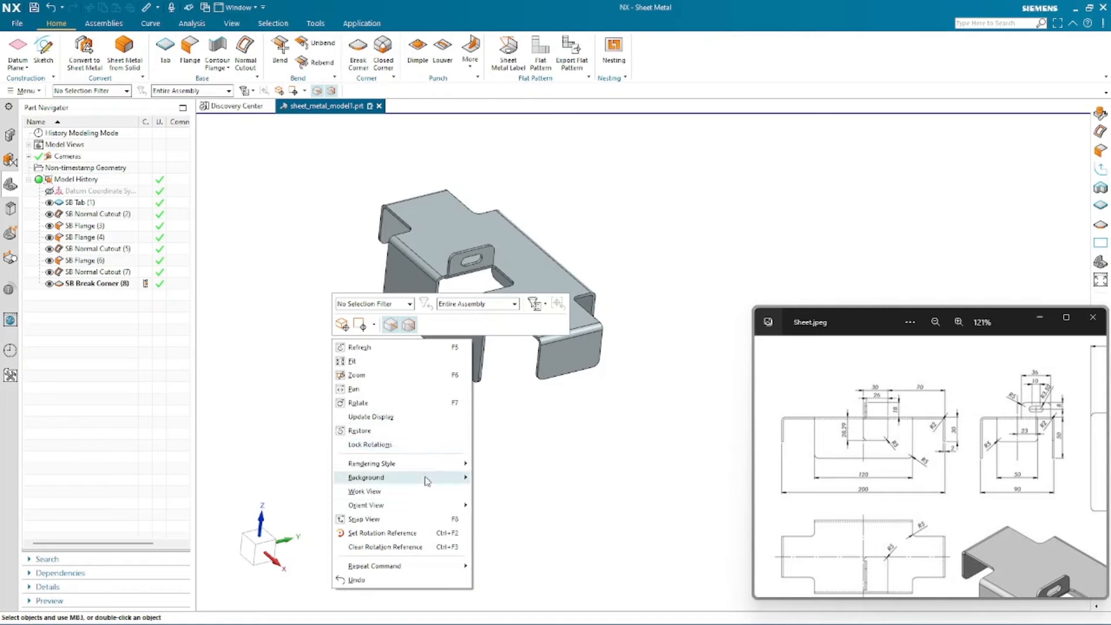
pyautogui.moveTo(449, 479)
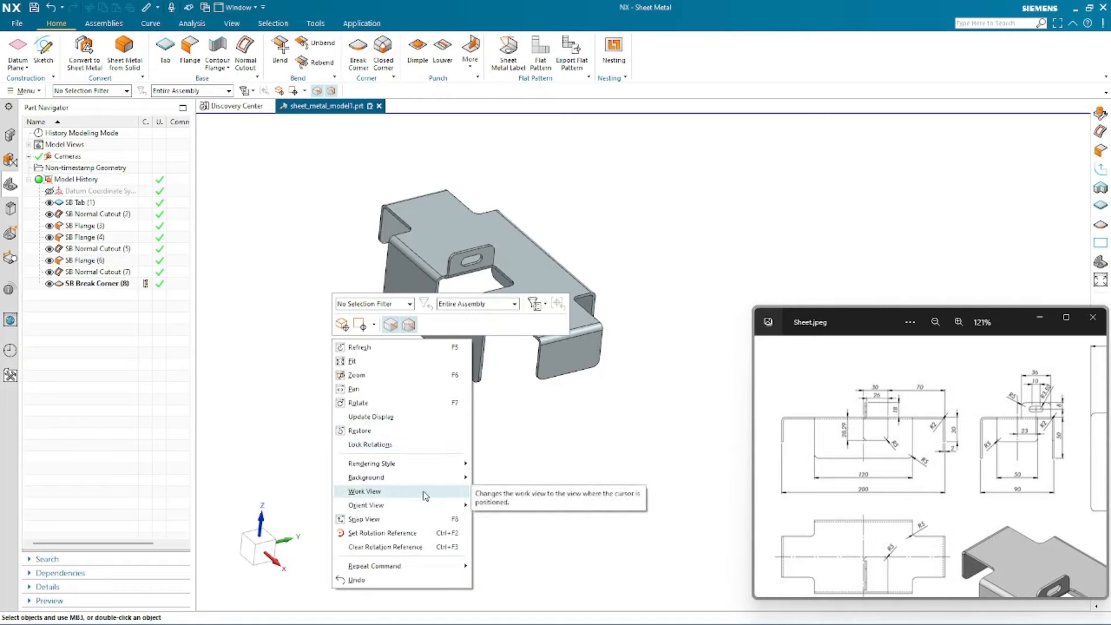
pyautogui.moveTo(424, 508)
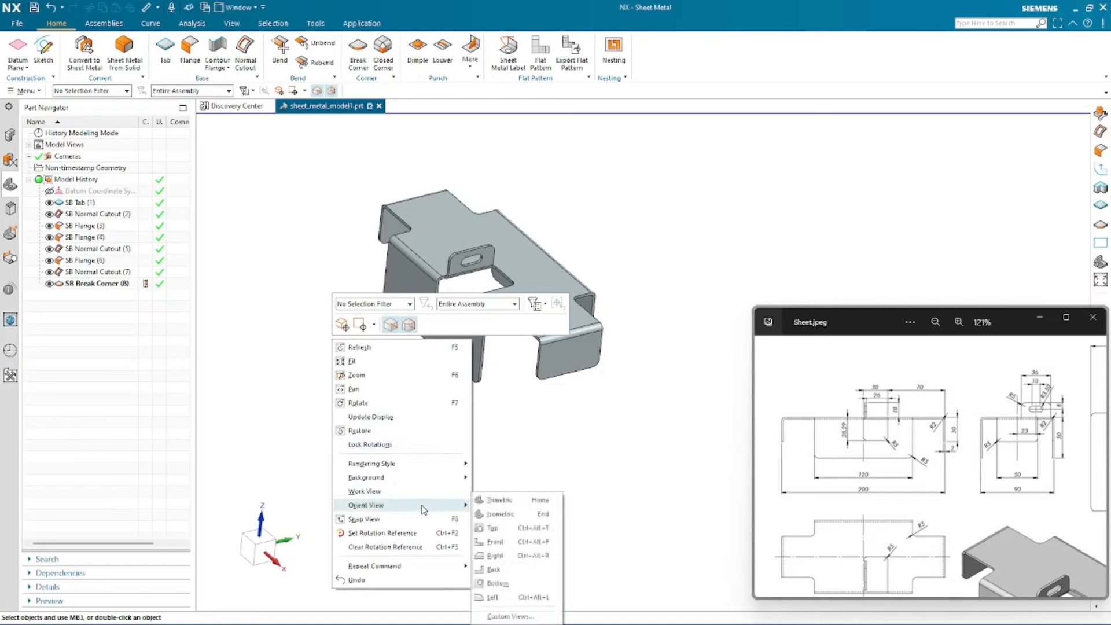
pyautogui.click(501, 513)
pyautogui.keyDown('shift'); pyautogui.moveTo(625, 512); pyautogui.dragTo(470, 489, button='middle'); pyautogui.keyUp('shift')
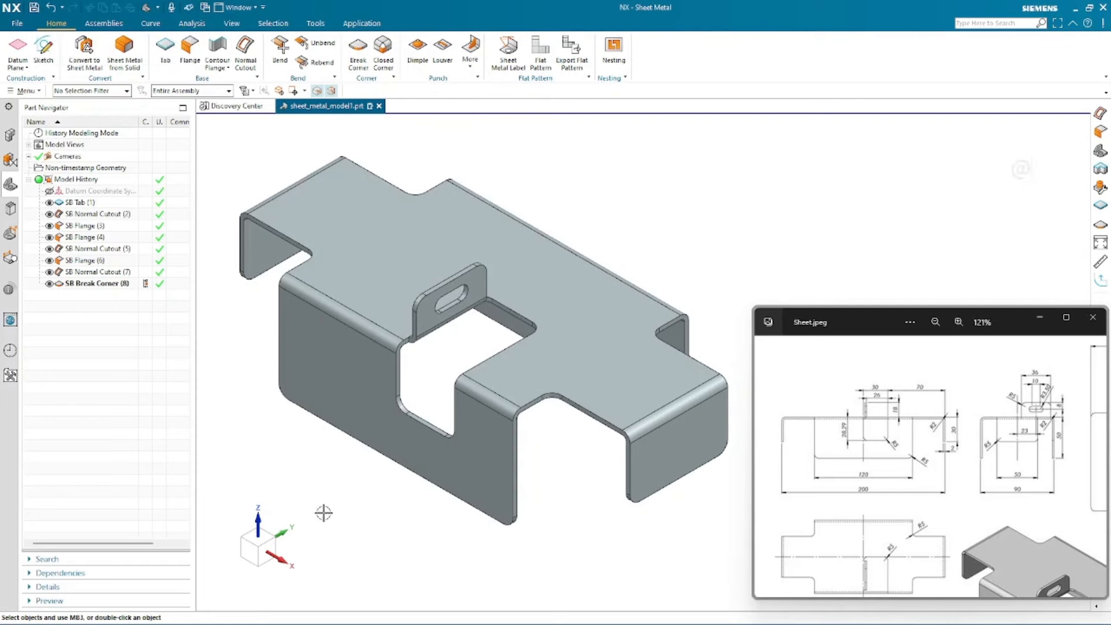
# - Save the part file
pyautogui.click(34, 7)
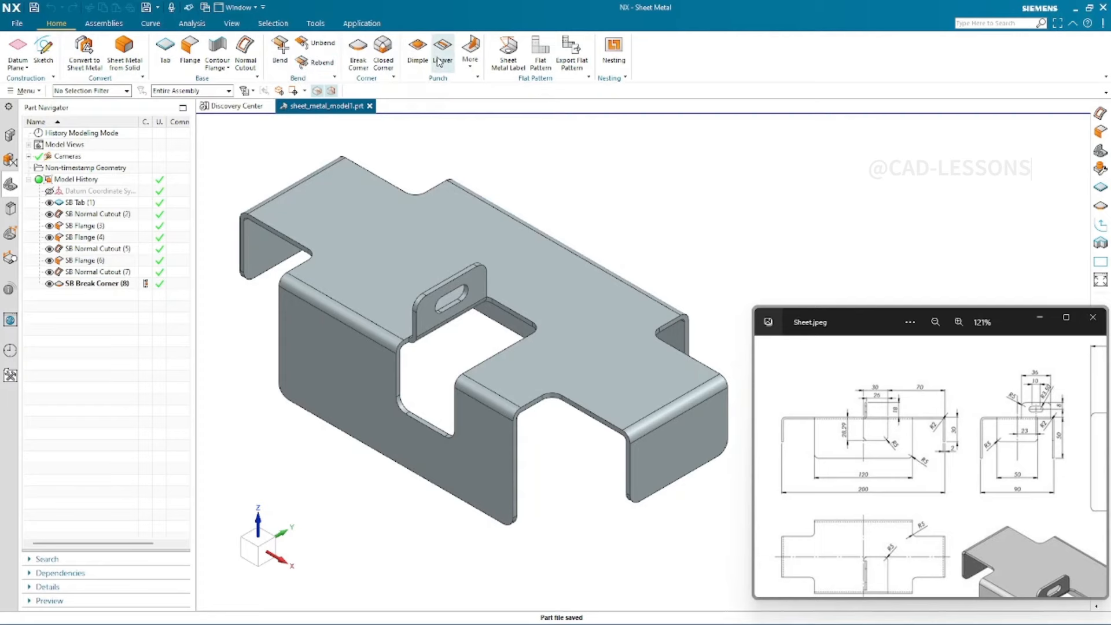
pyautogui.click(471, 68)
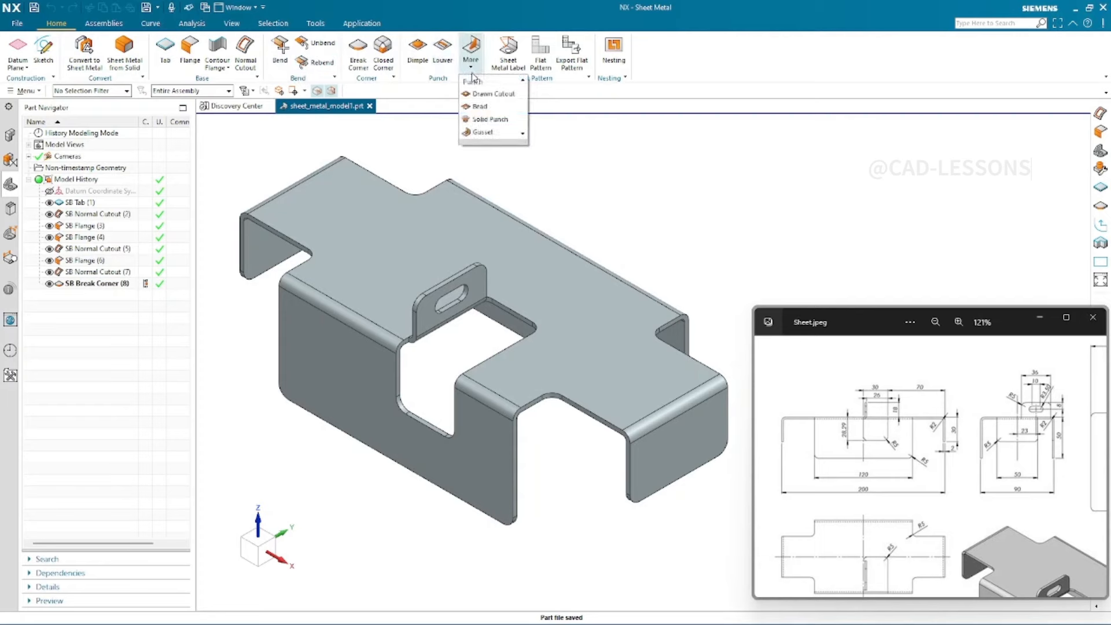
pyautogui.click(667, 184)
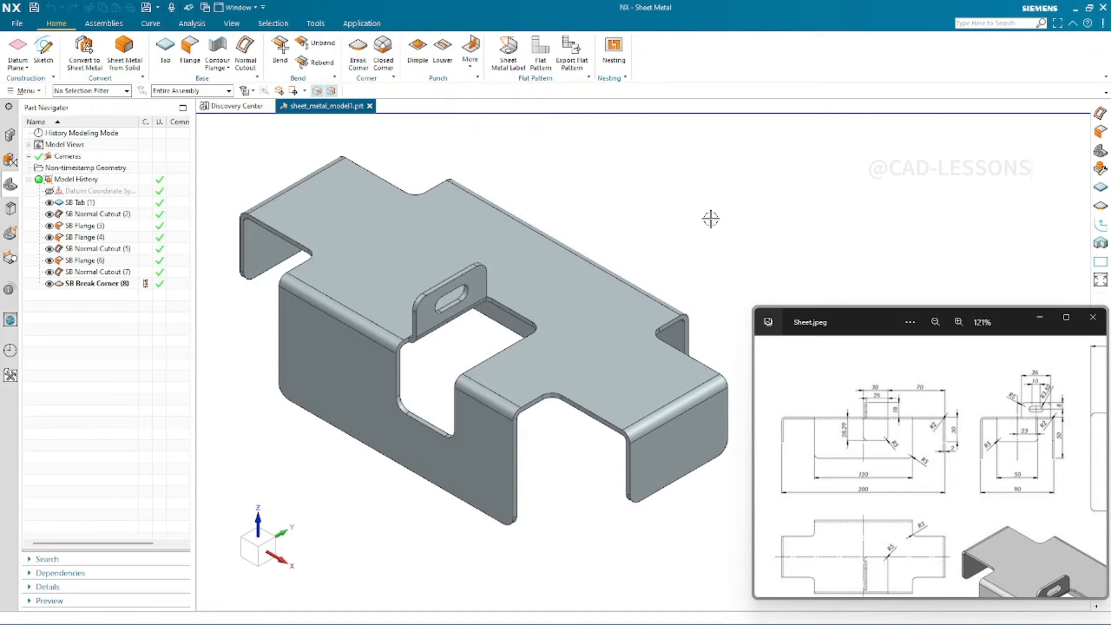
pyautogui.scroll(-4, 856, 463)
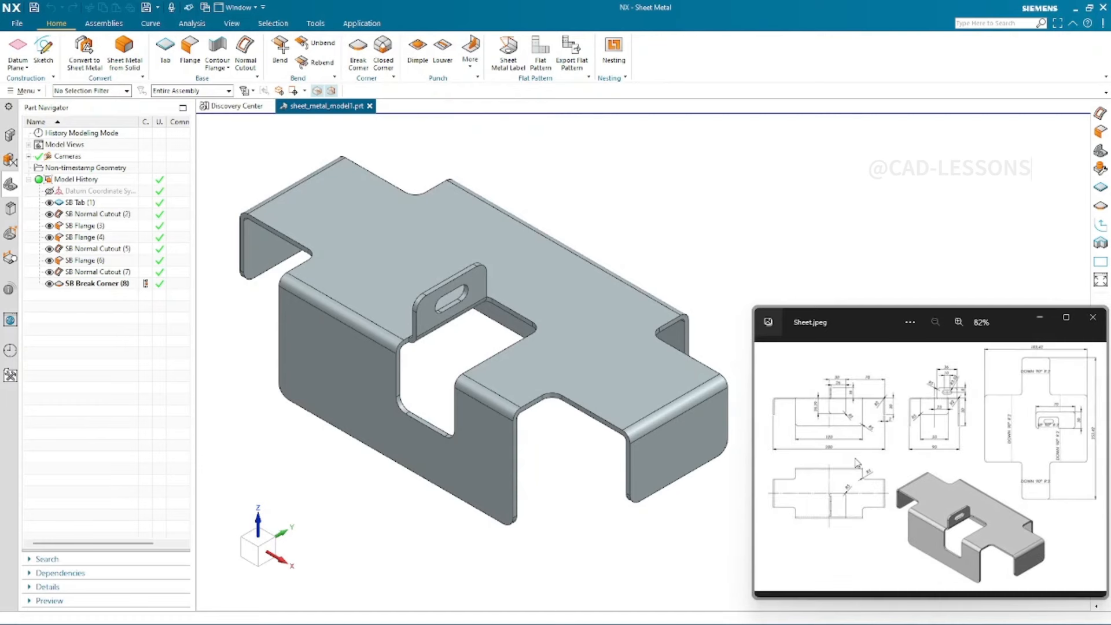